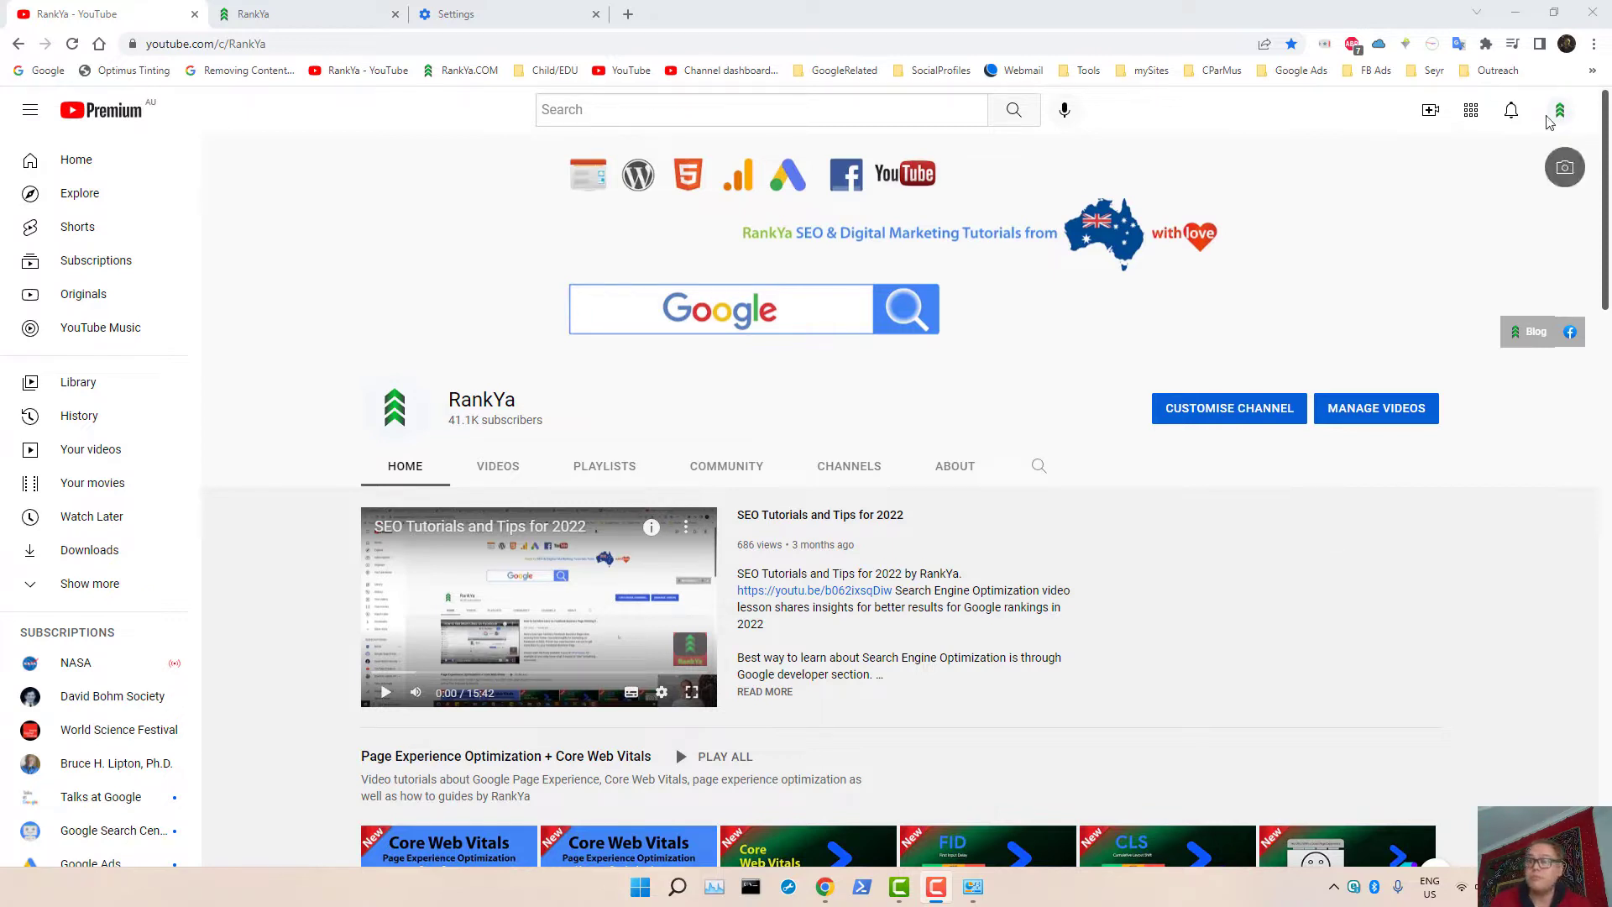
Show the rankya.com homepage in the RankYa tab, then minimize Chrome to reveal Camtasia.
left_click(229, 17)
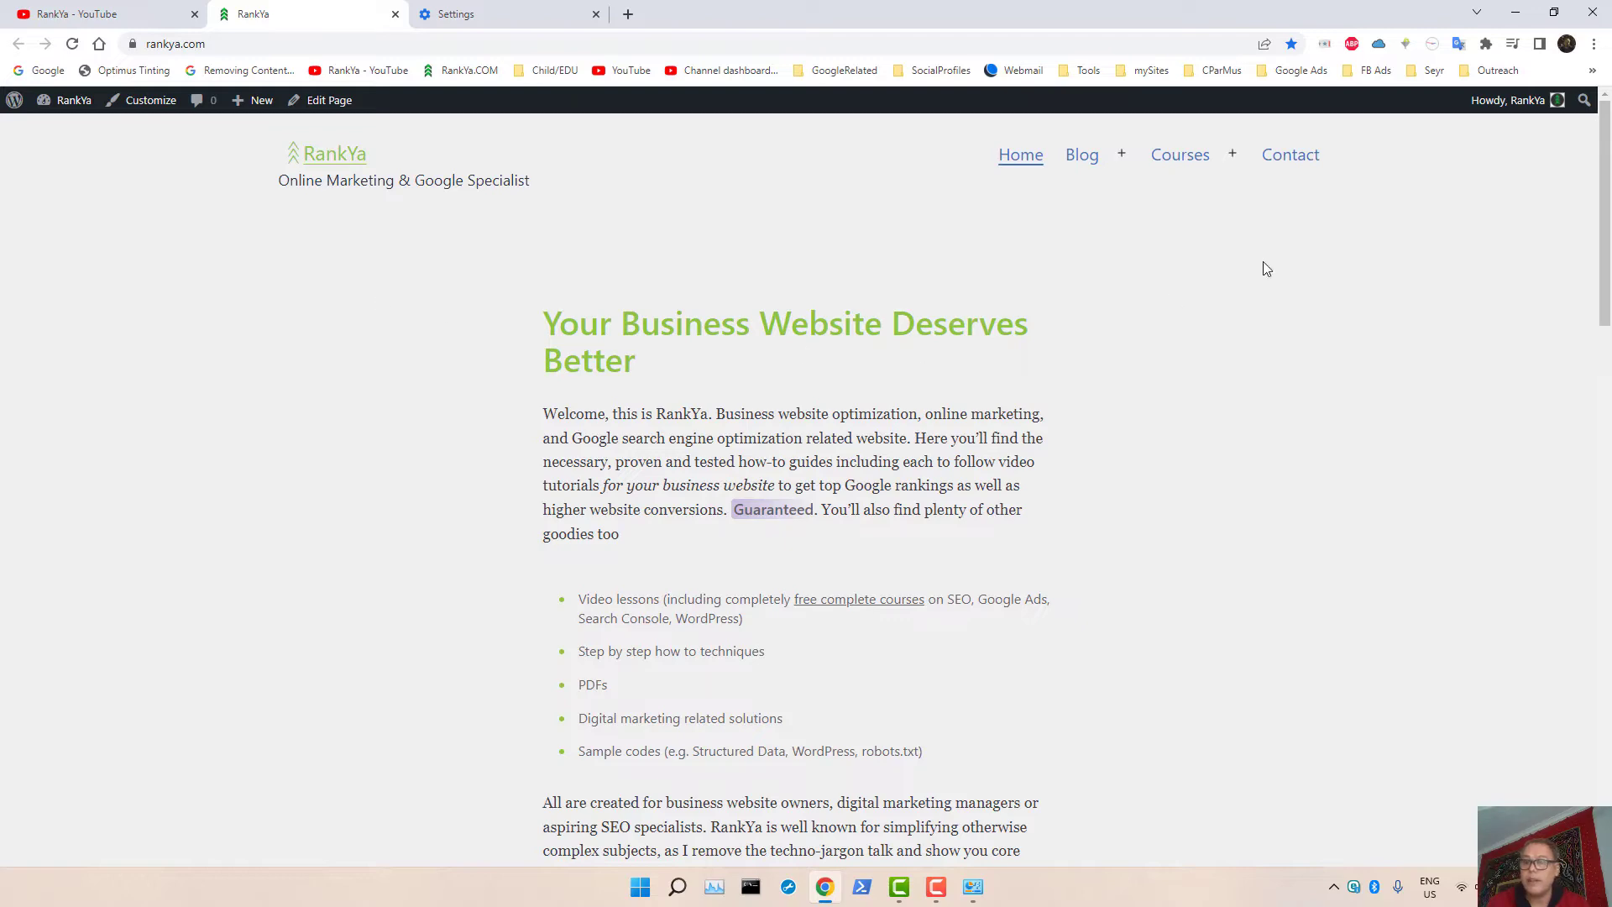
left_click(1510, 19)
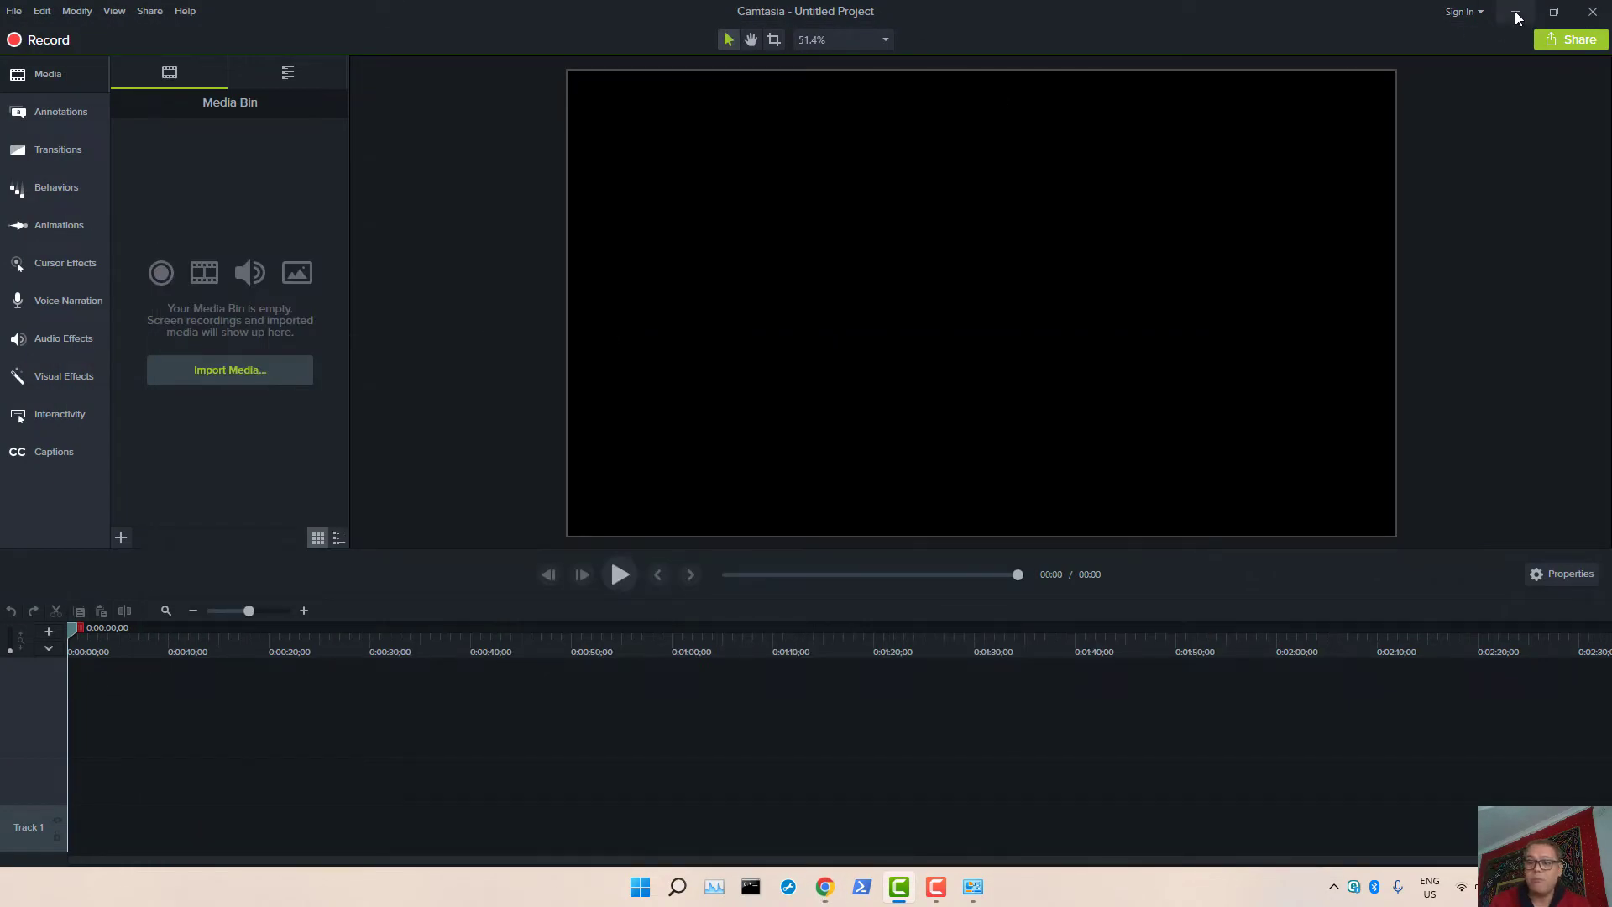
Minimize Camtasia, close Control Panel and reopen it from the desktop icon.
left_click(1515, 12)
left_click(1259, 141)
double_click(29, 122)
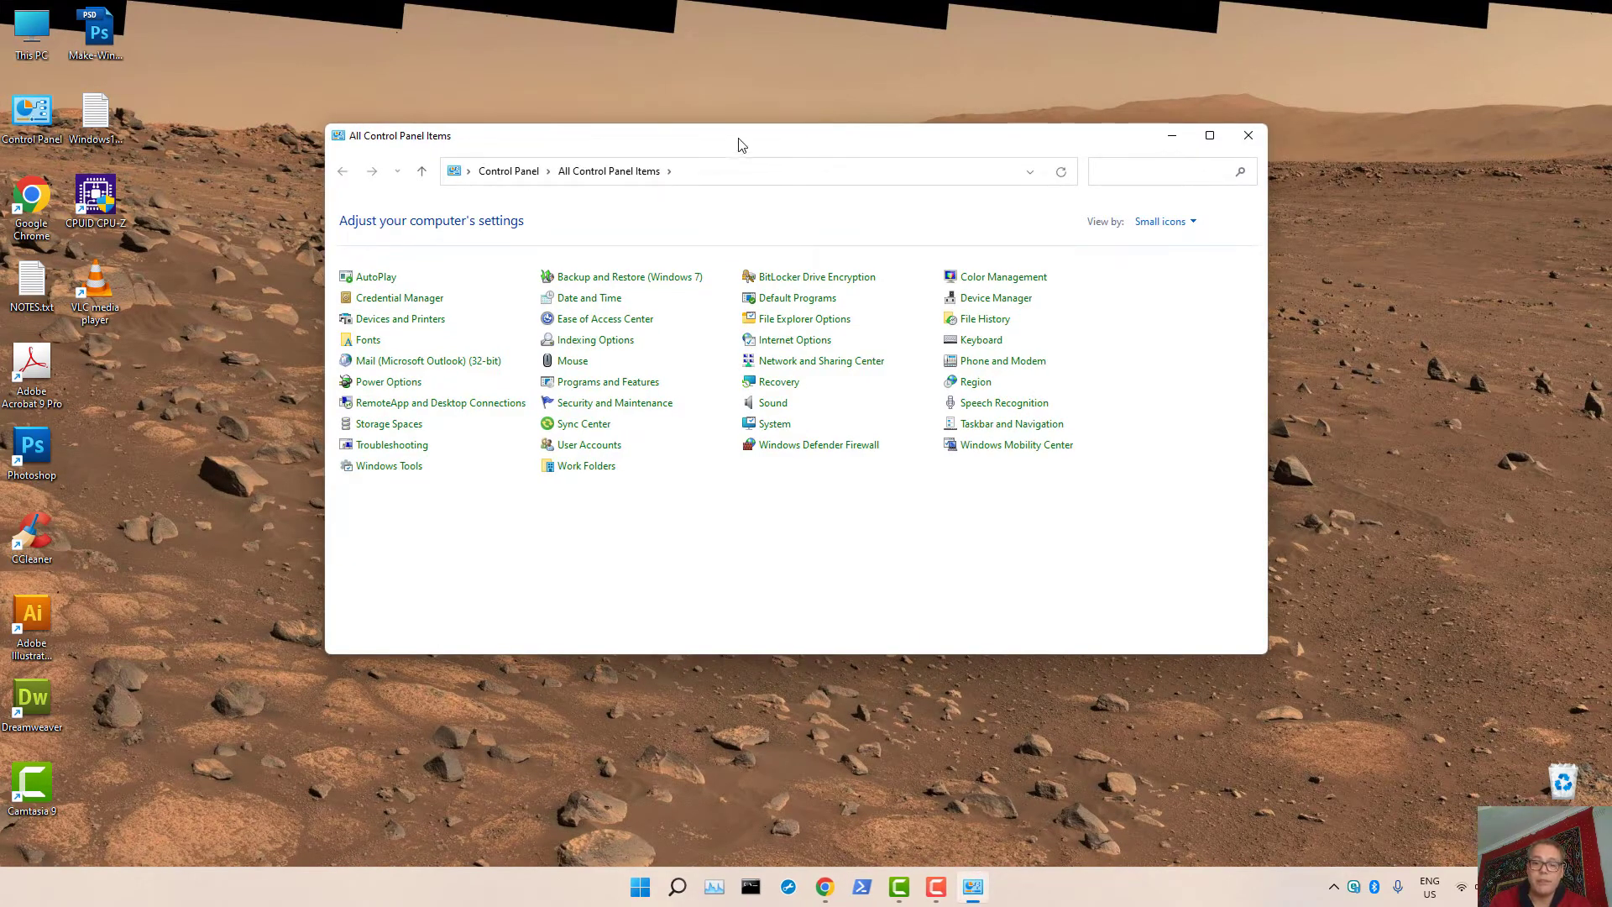
left_click_drag(741, 145, 846, 130)
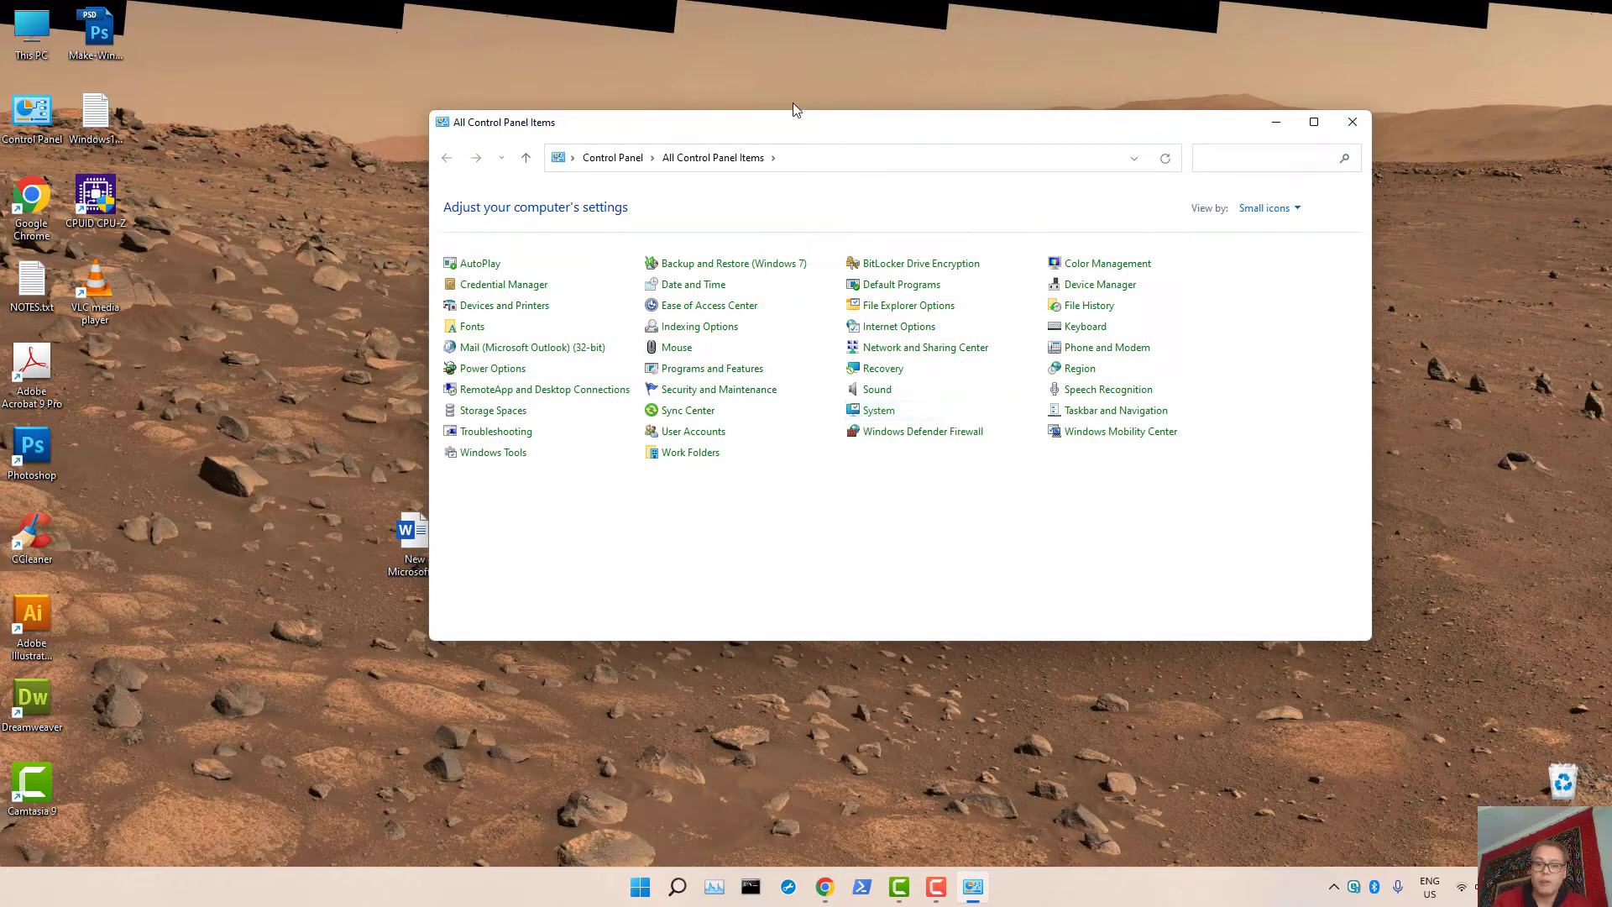
Launch Control Panel via a Windows search for 'control panel' and close the older duplicate window.
left_click(678, 887)
type("contr")
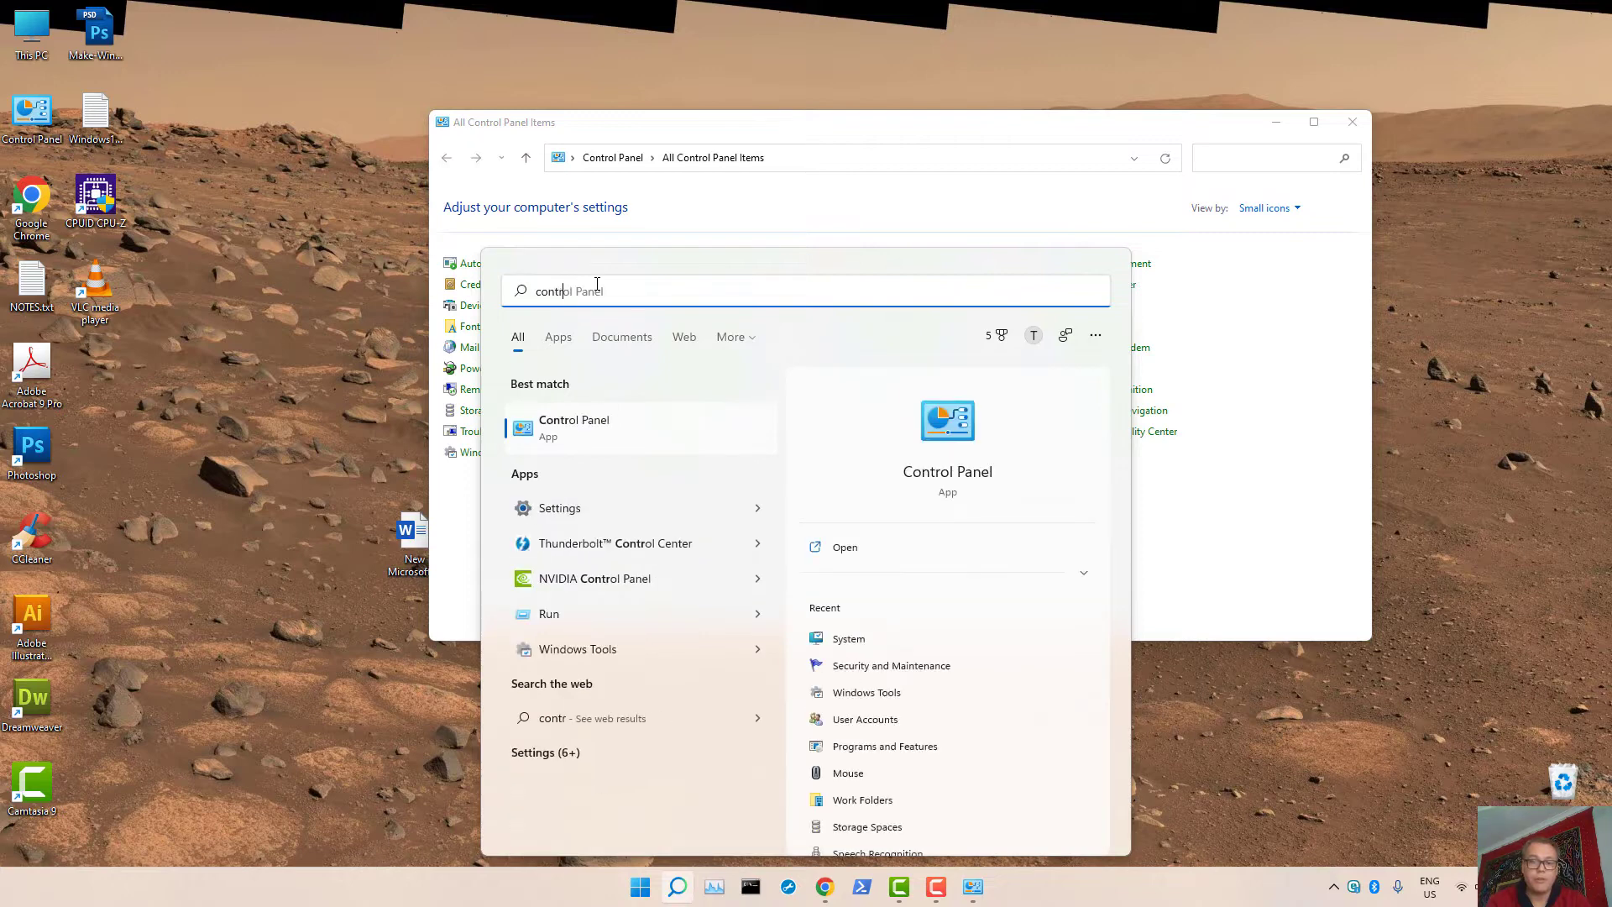
type("ol panel")
key("Return")
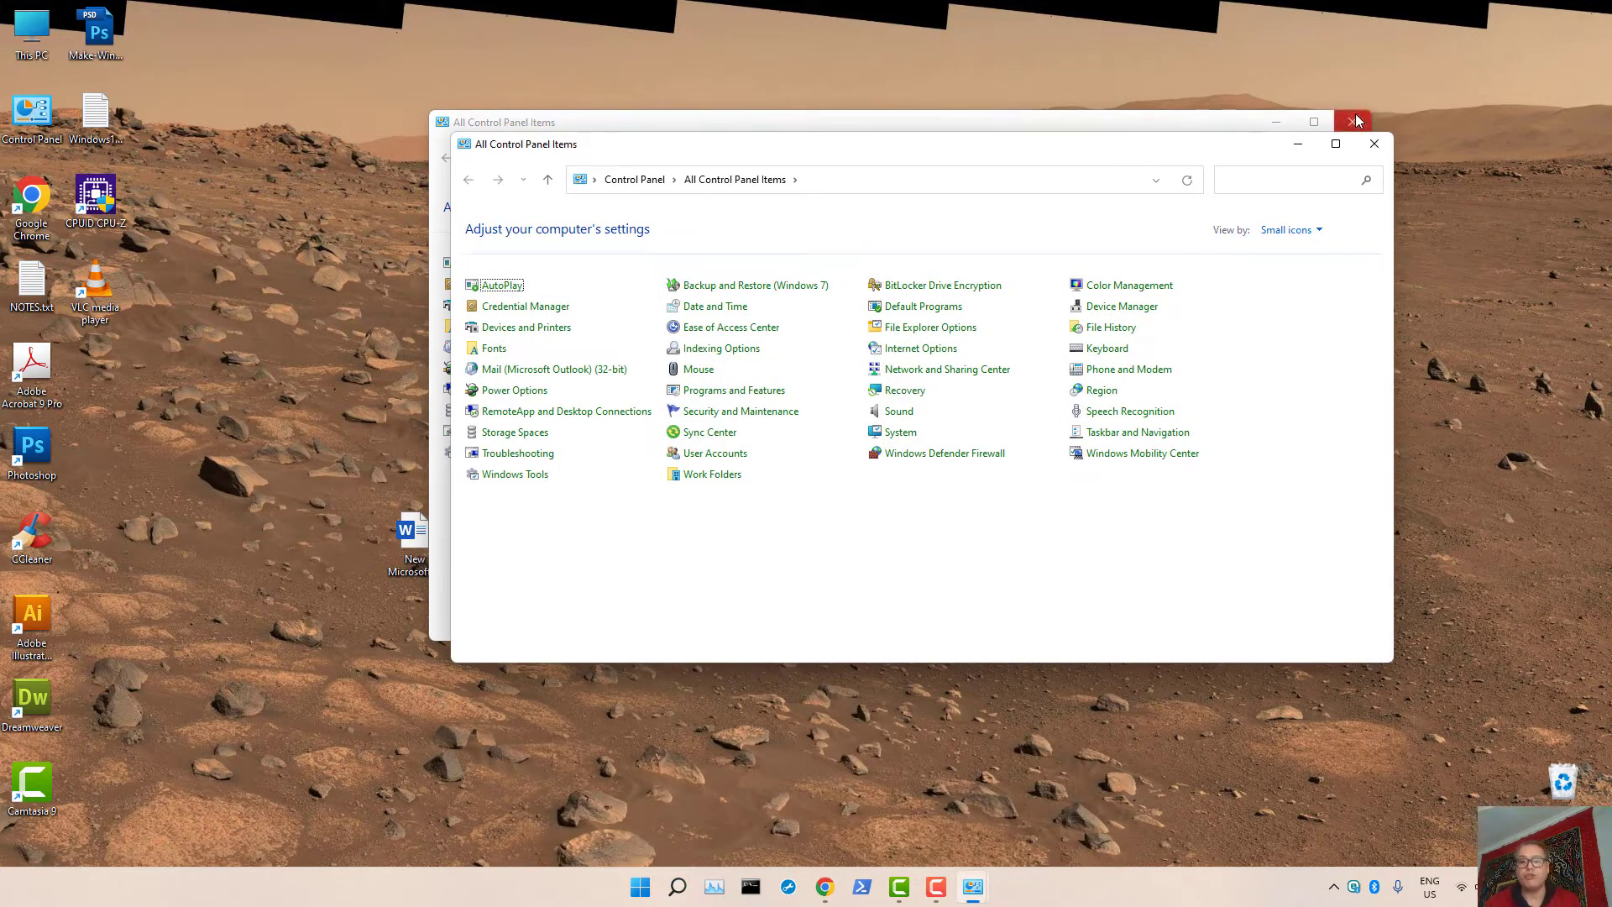
left_click(1350, 115)
left_click_drag(972, 139, 899, 129)
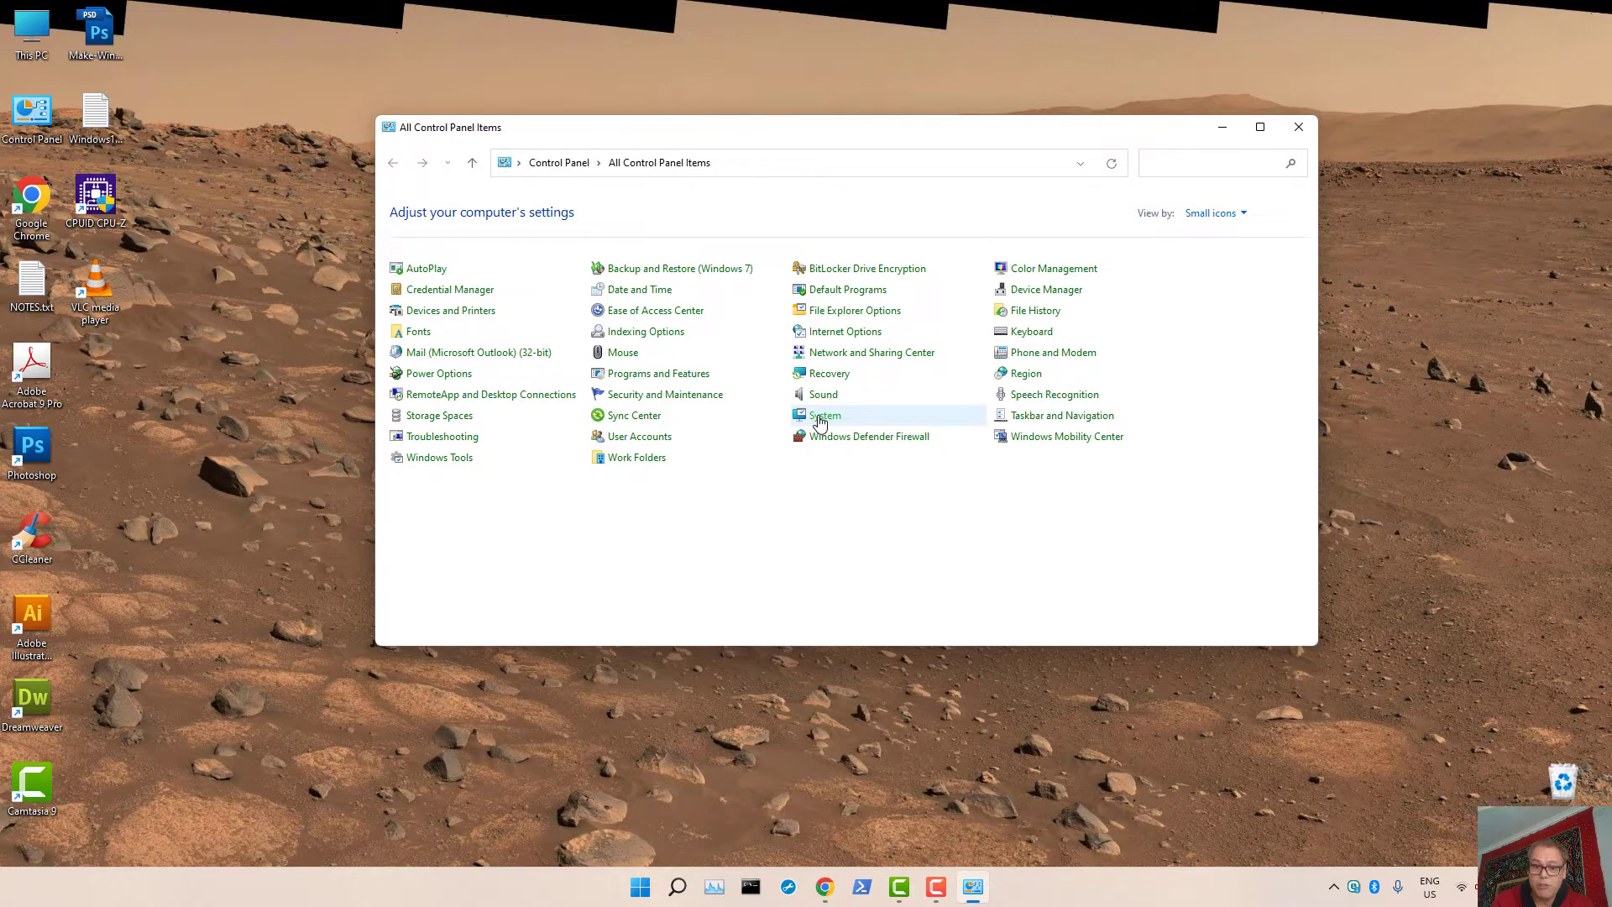
Open System > About and its Advanced system settings to bring up System Properties.
left_click(820, 419)
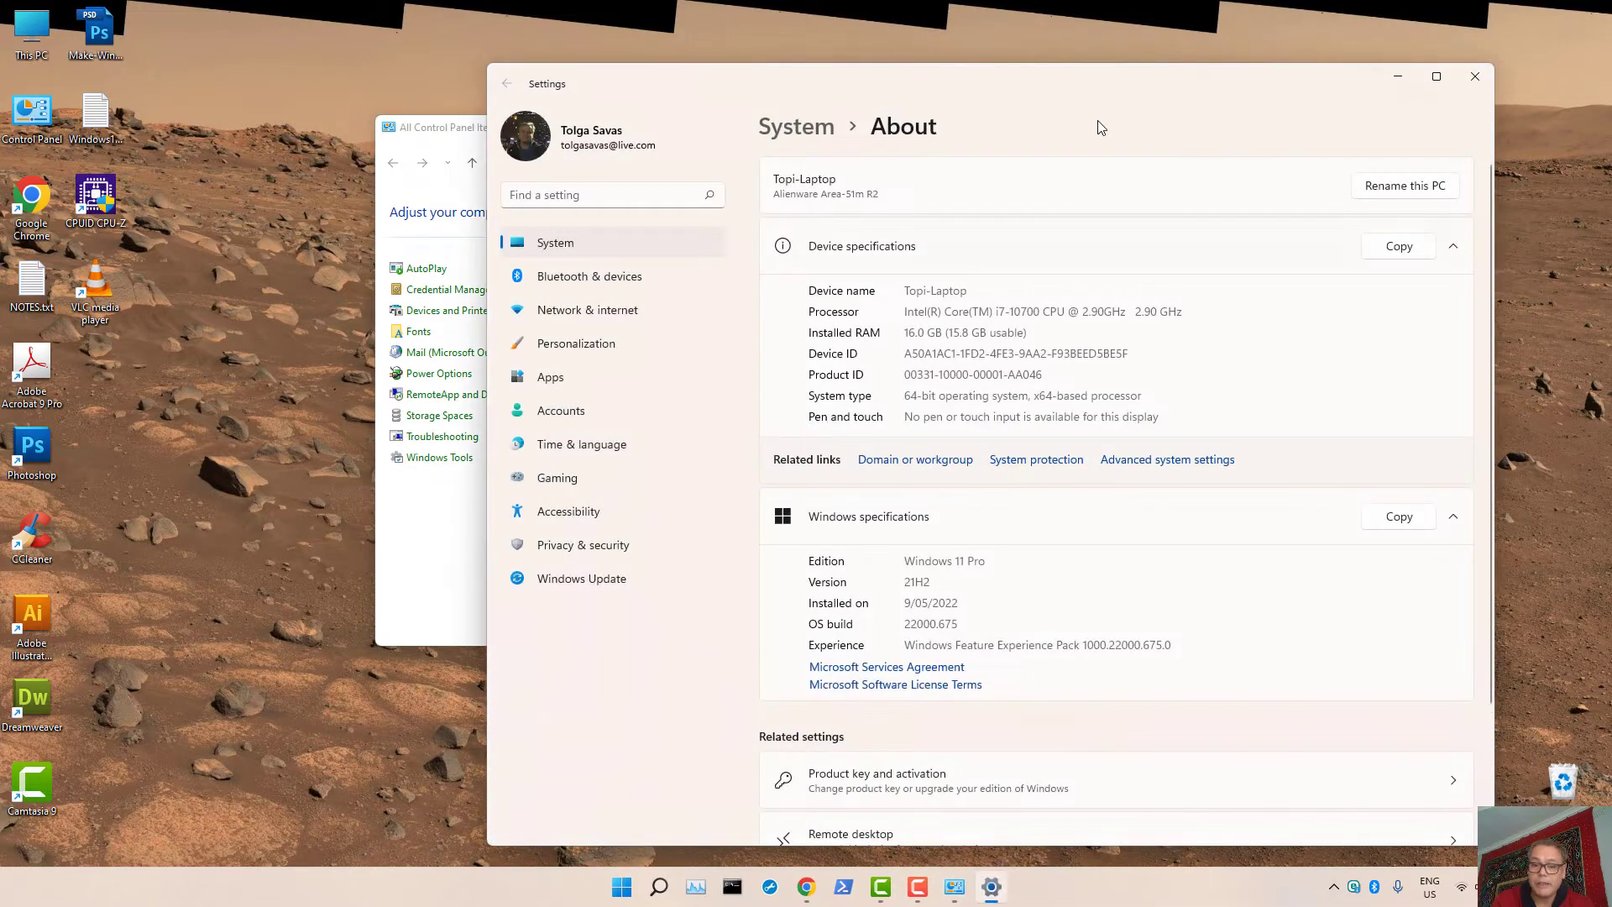
left_click(1145, 467)
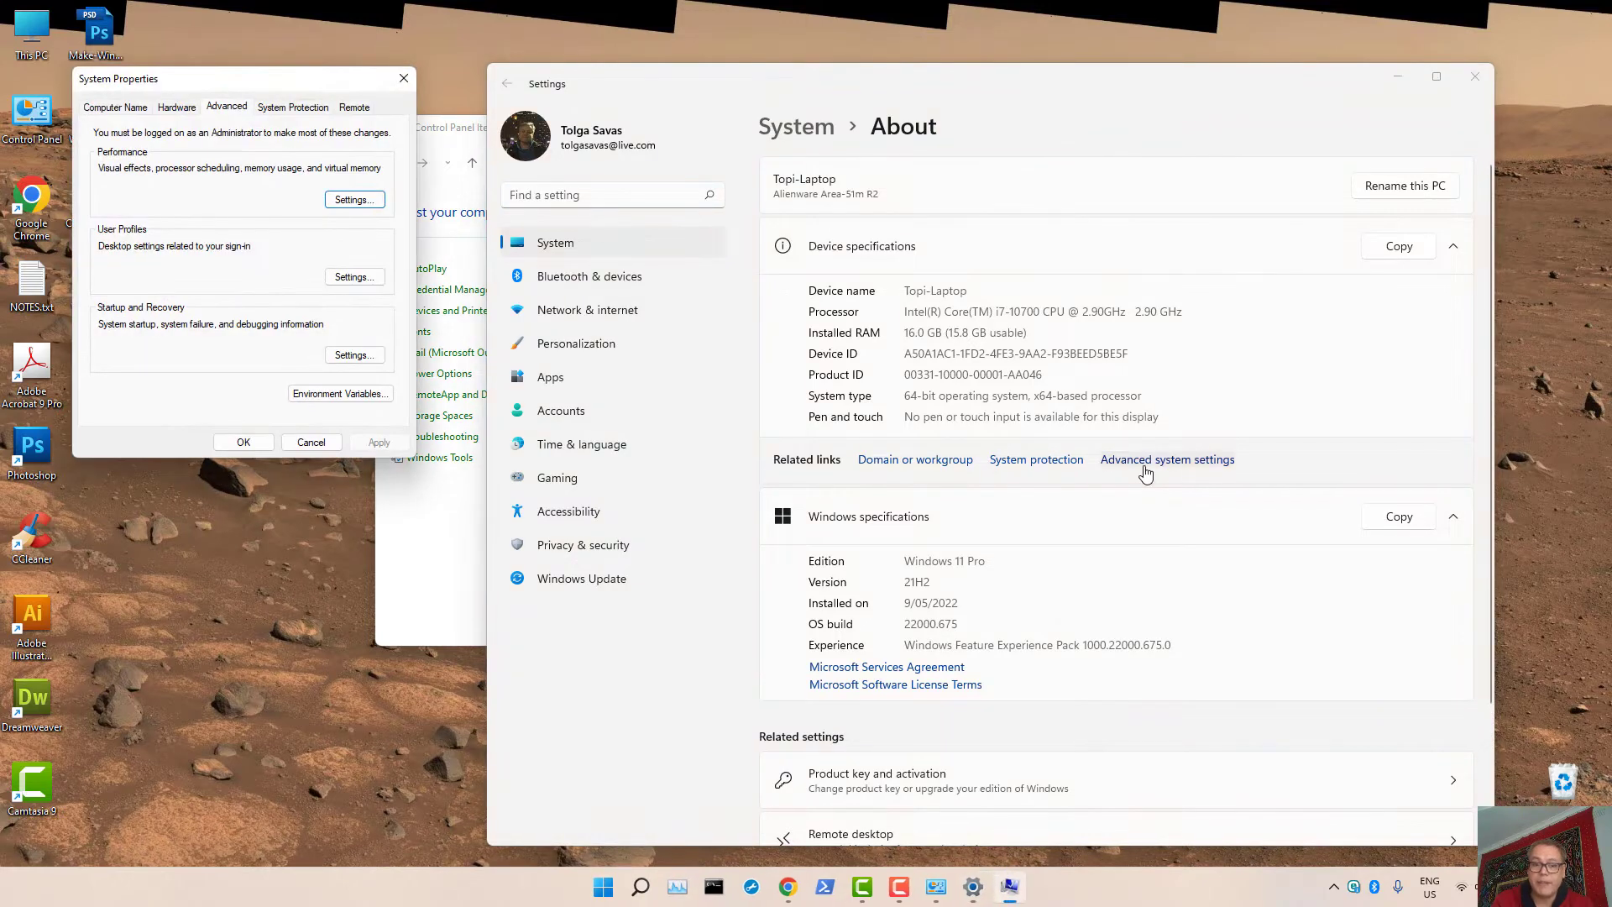
left_click_drag(232, 88, 319, 116)
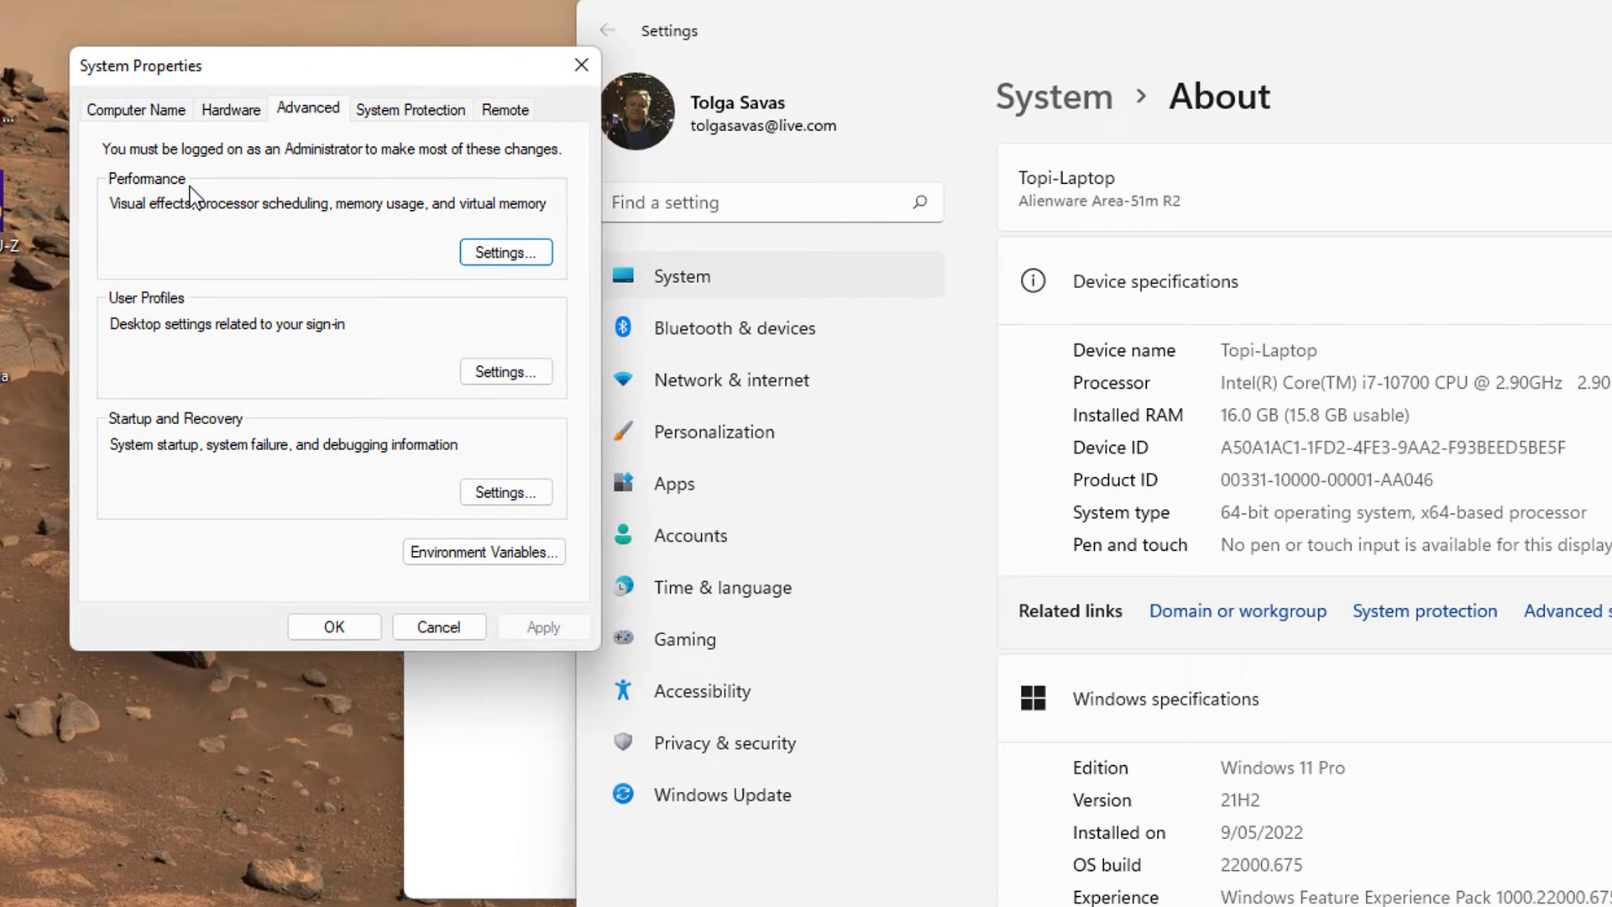
In Performance Options, try Best performance and Custom visual effects, then keep Let Windows choose and show the Advanced tab.
left_click(506, 252)
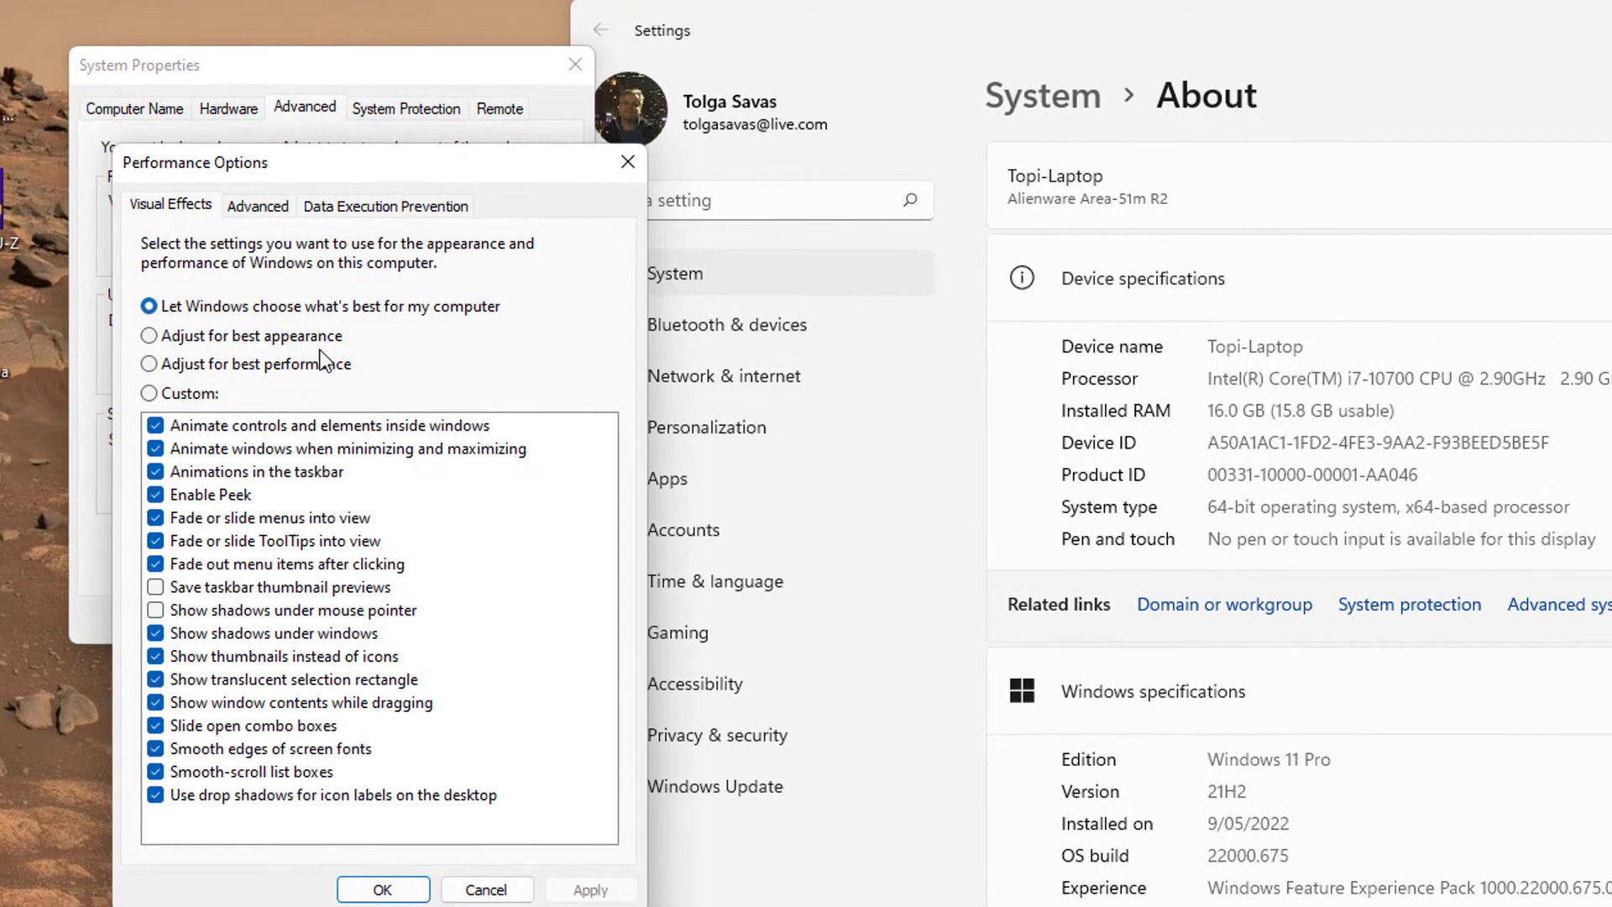
left_click(149, 366)
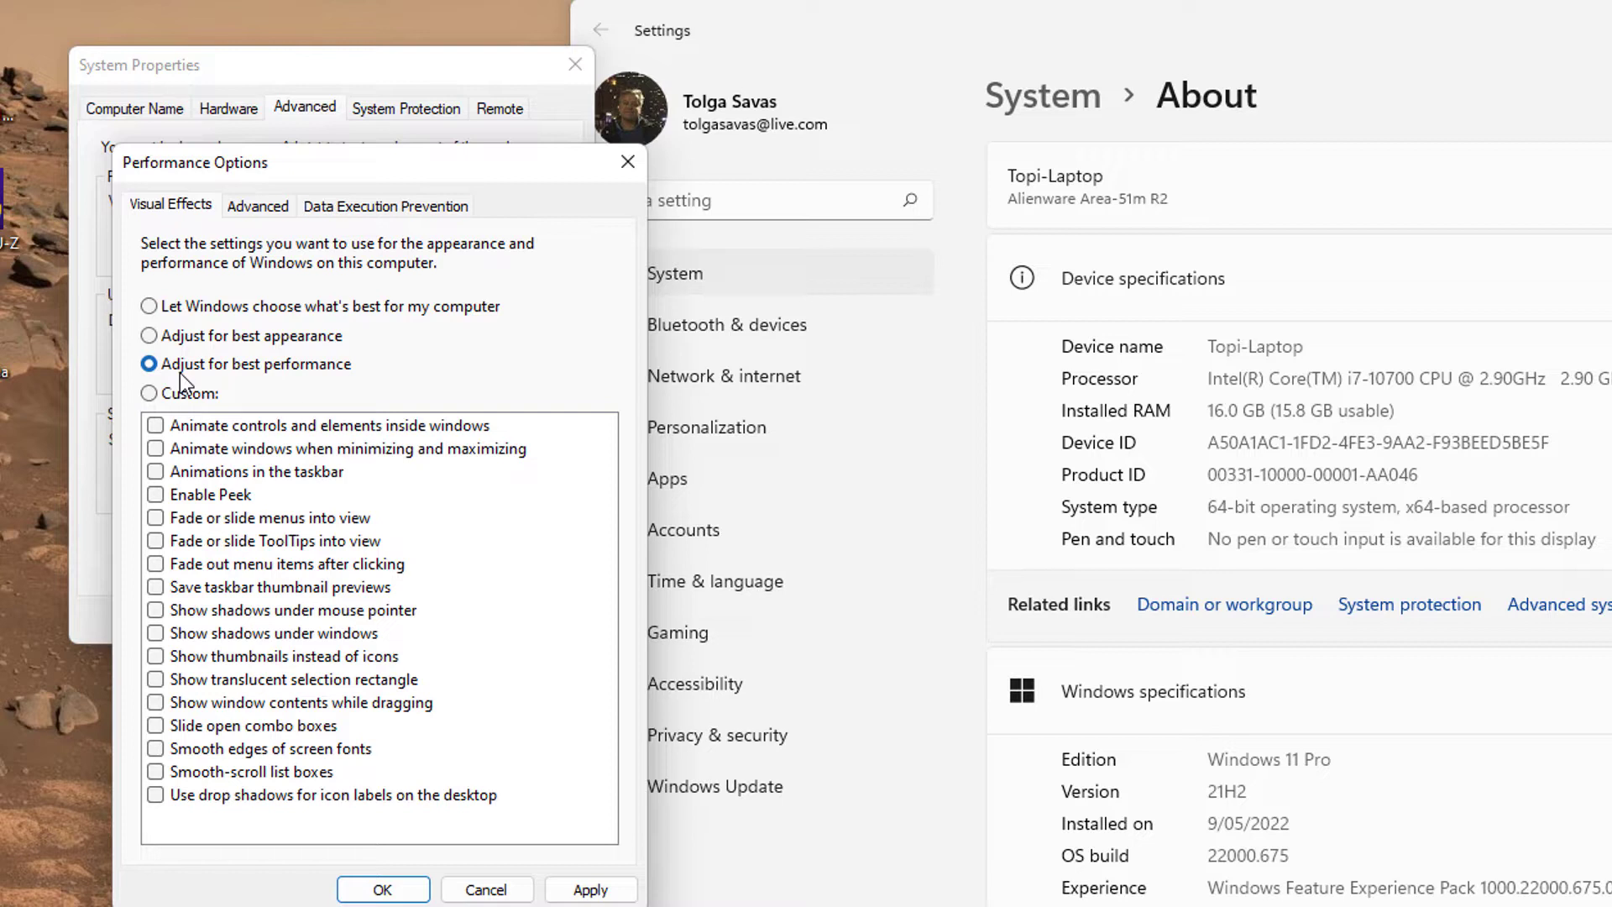
left_click(149, 307)
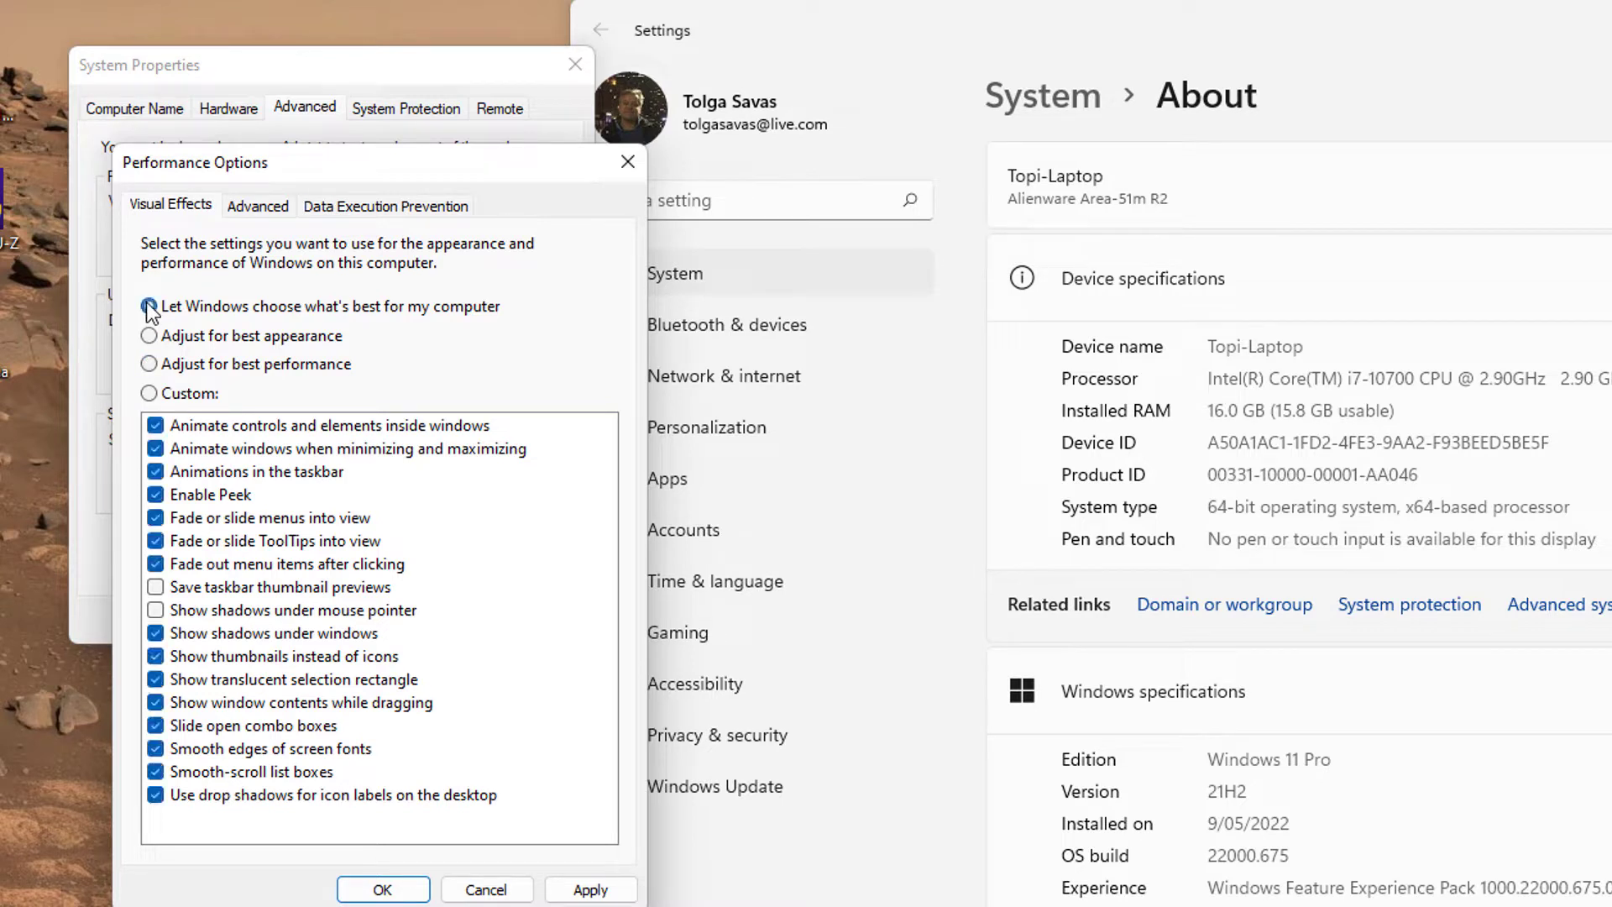
left_click(149, 395)
left_click(150, 307)
left_click(257, 210)
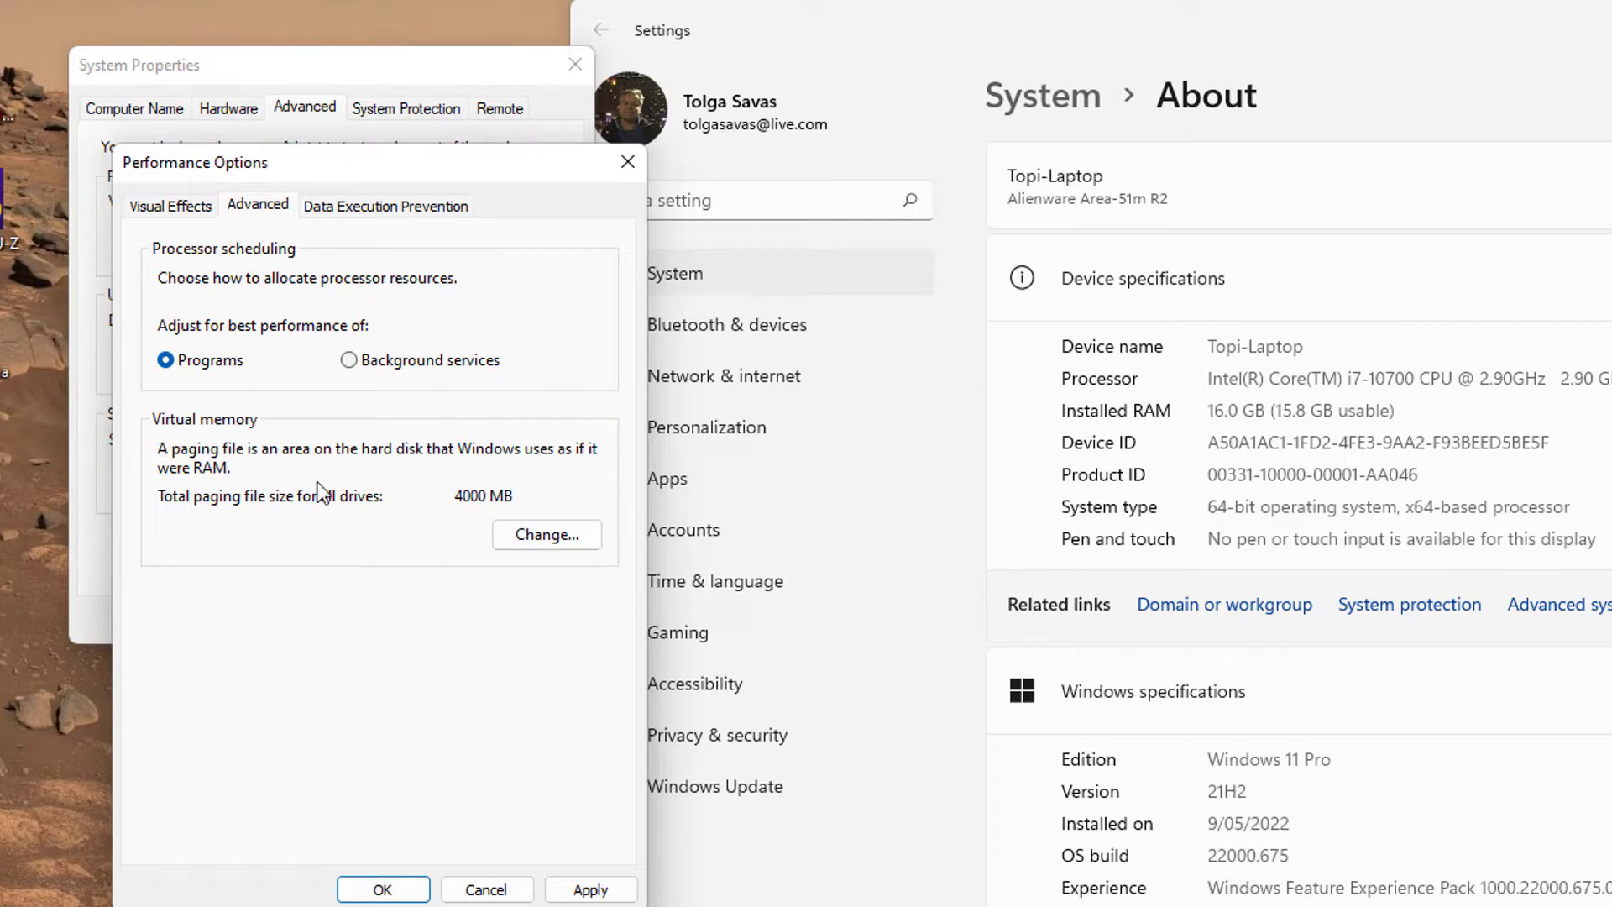
Keep drive C:'s paging file at a custom size of 4000 MB initial and 8000 MB maximum.
left_click(539, 534)
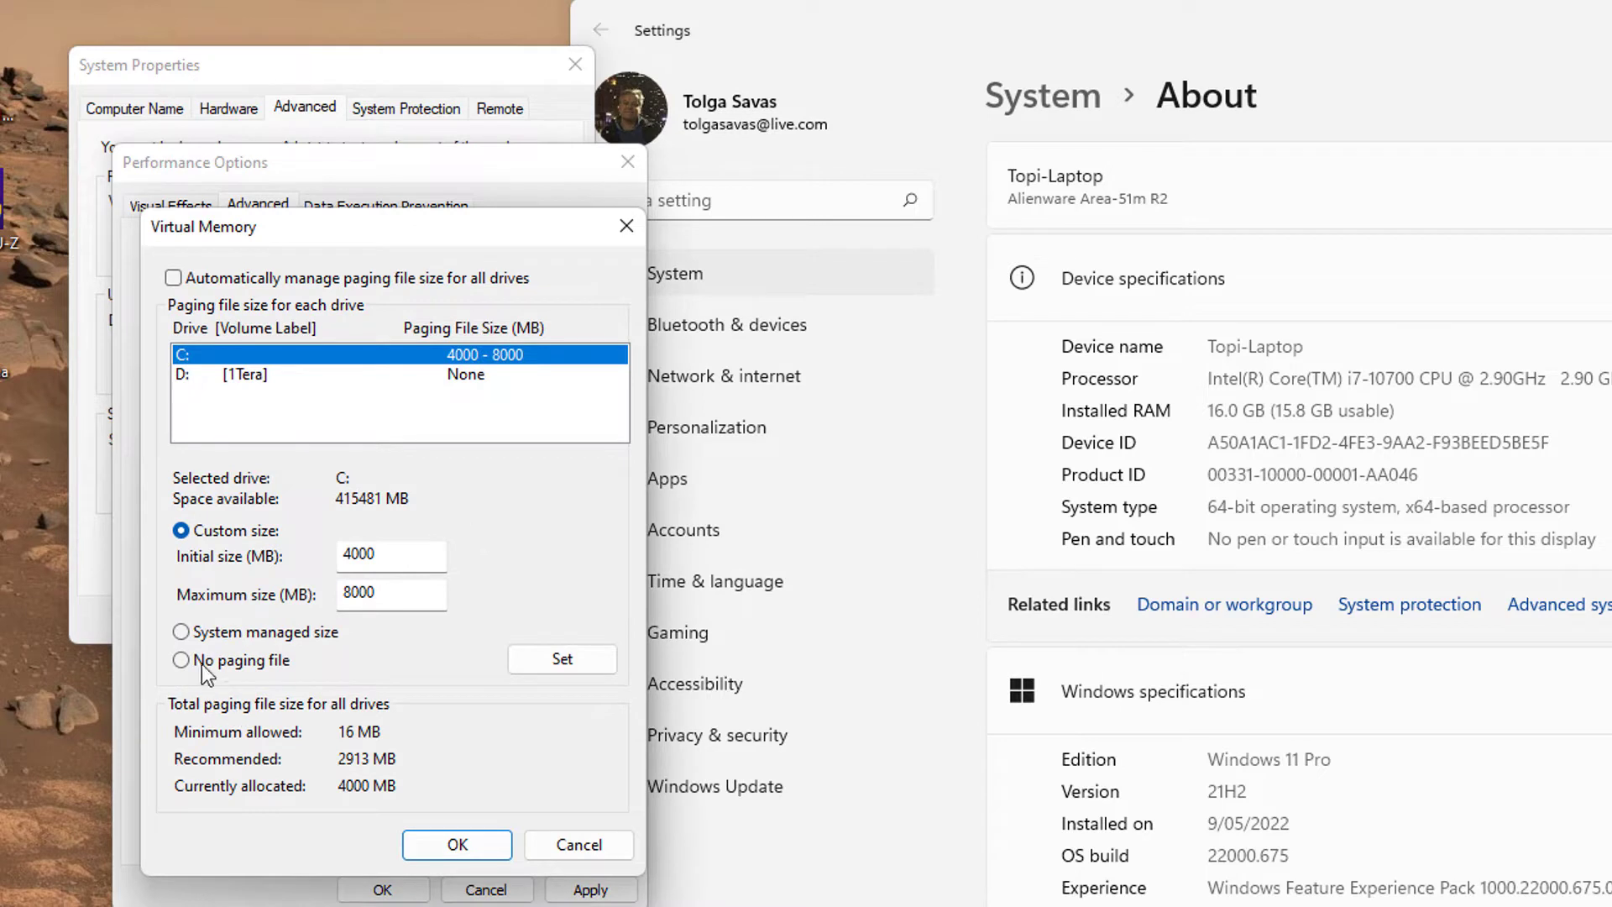
left_click(182, 636)
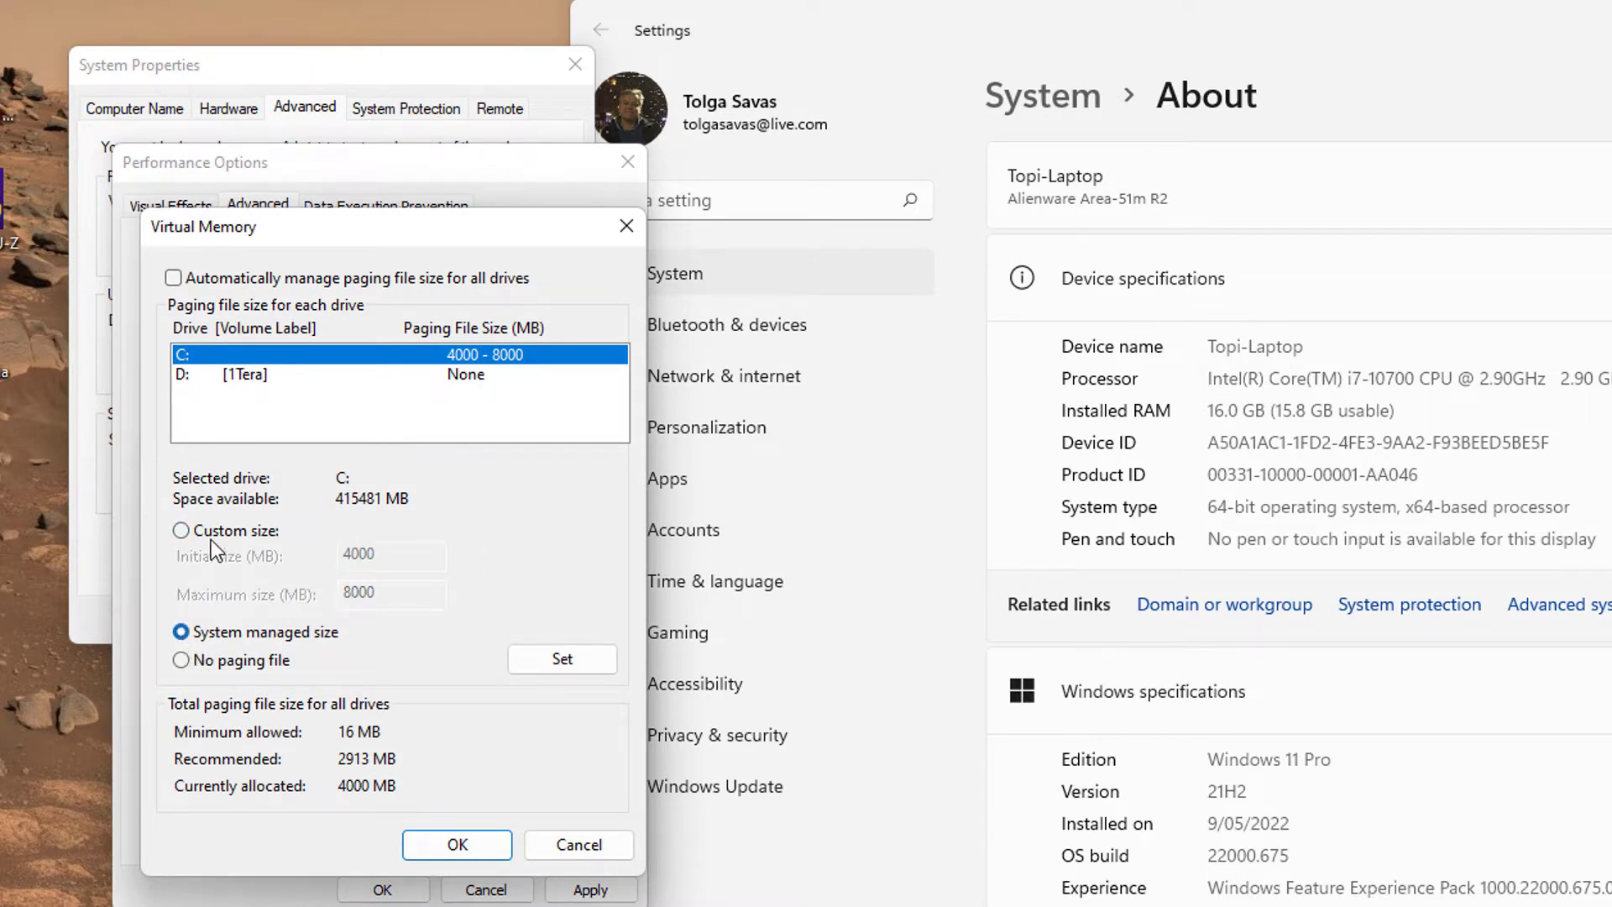
left_click(183, 531)
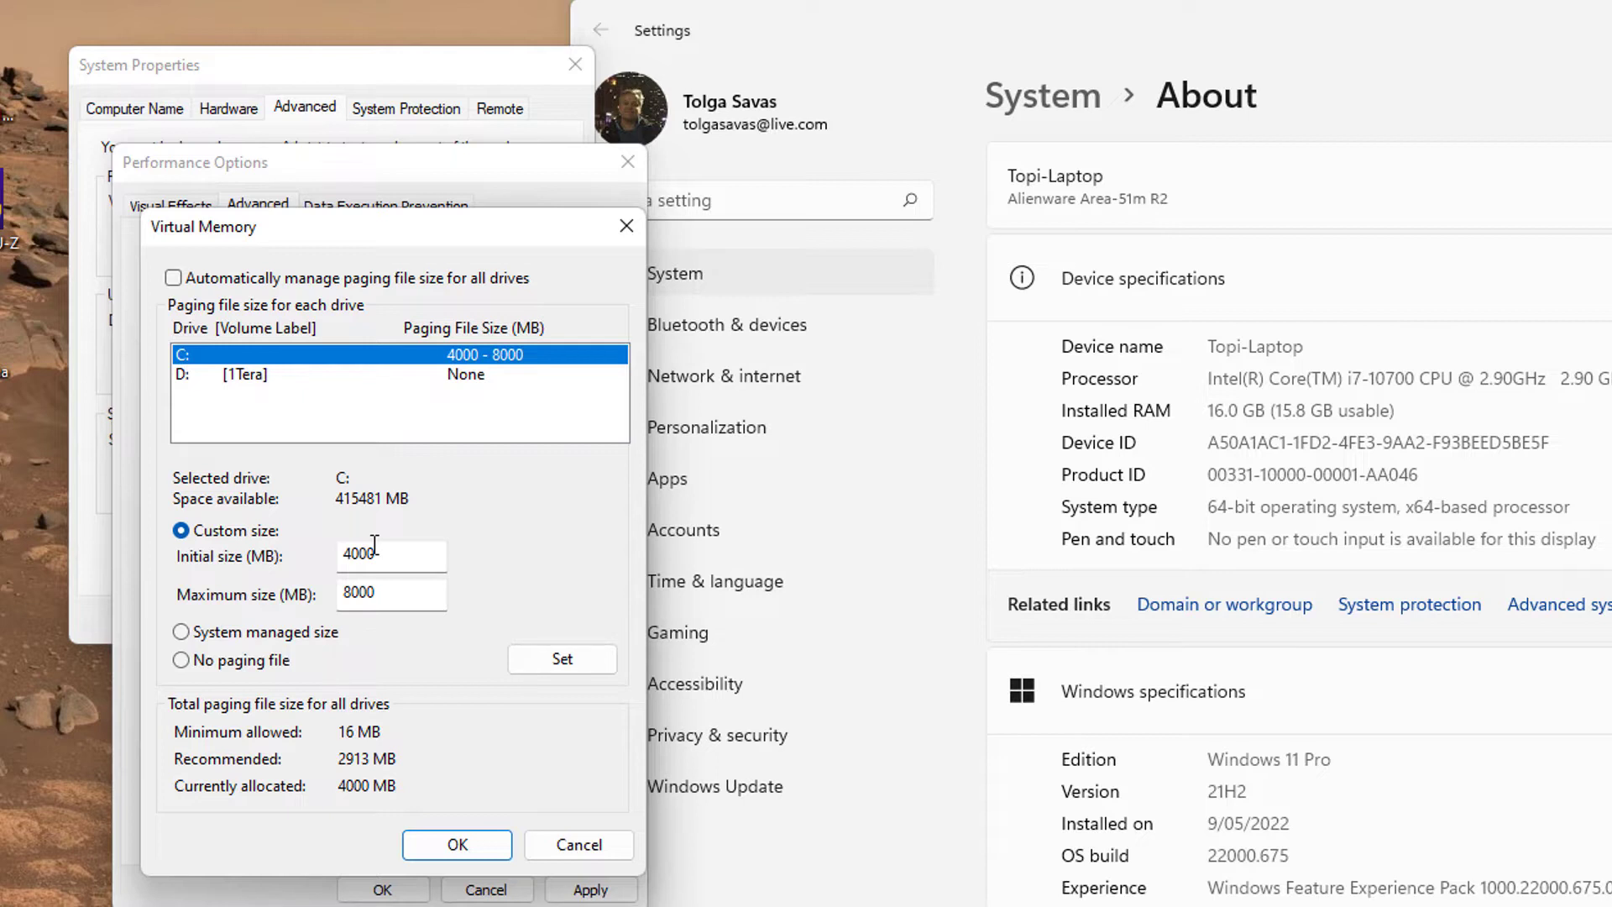
left_click_drag(359, 554, 227, 569)
left_click(389, 550)
left_click_drag(356, 597, 308, 610)
left_click(408, 598)
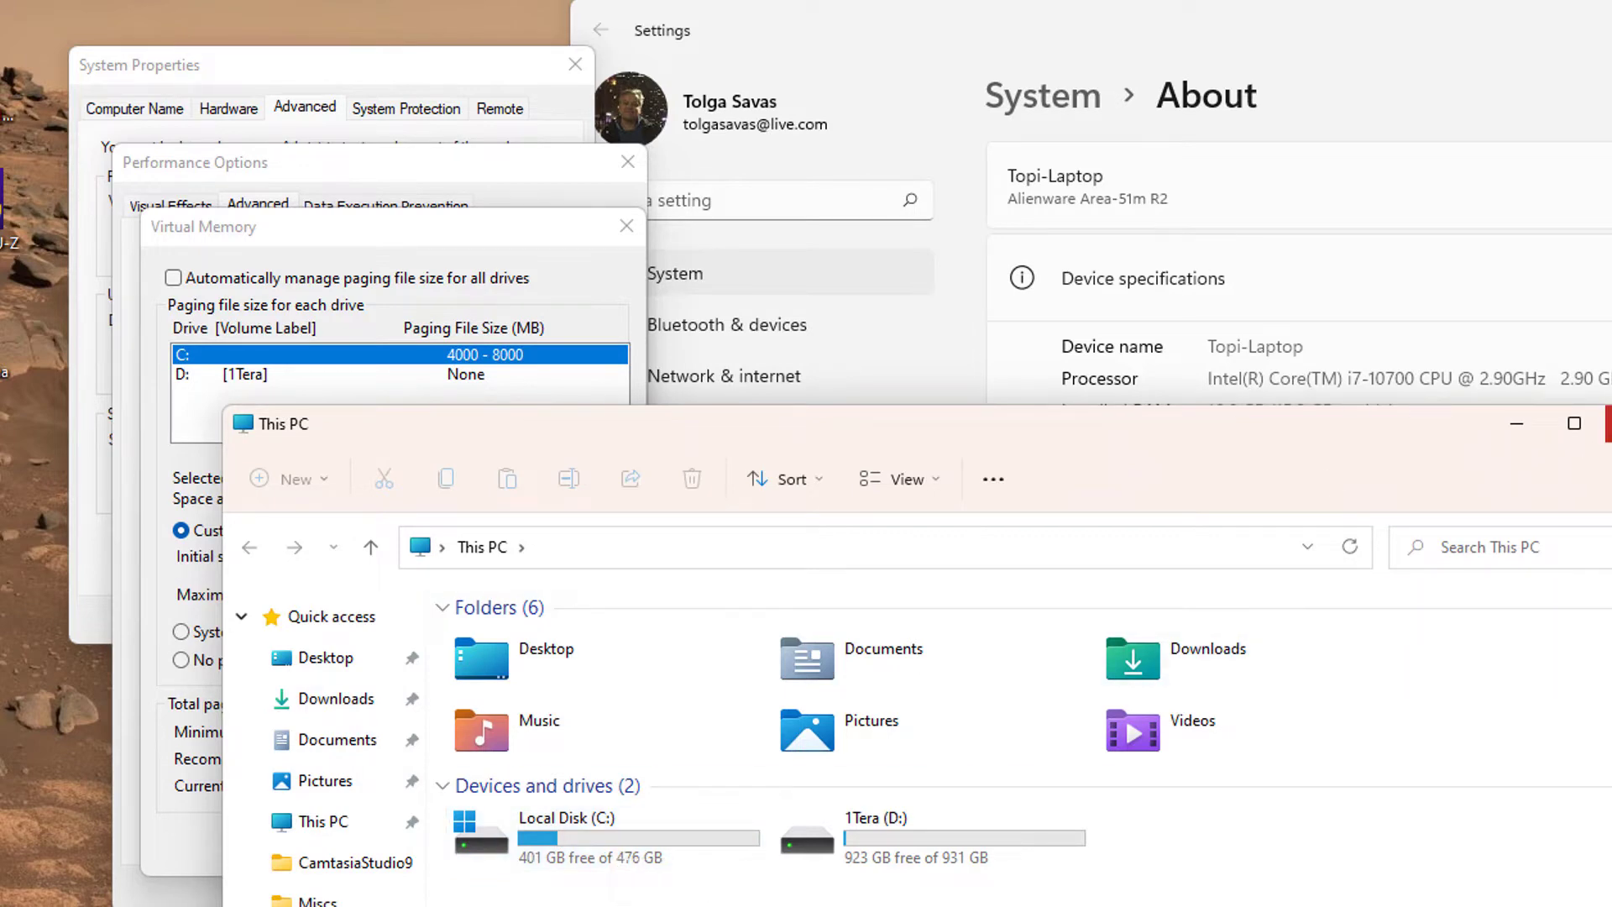
left_click(1605, 422)
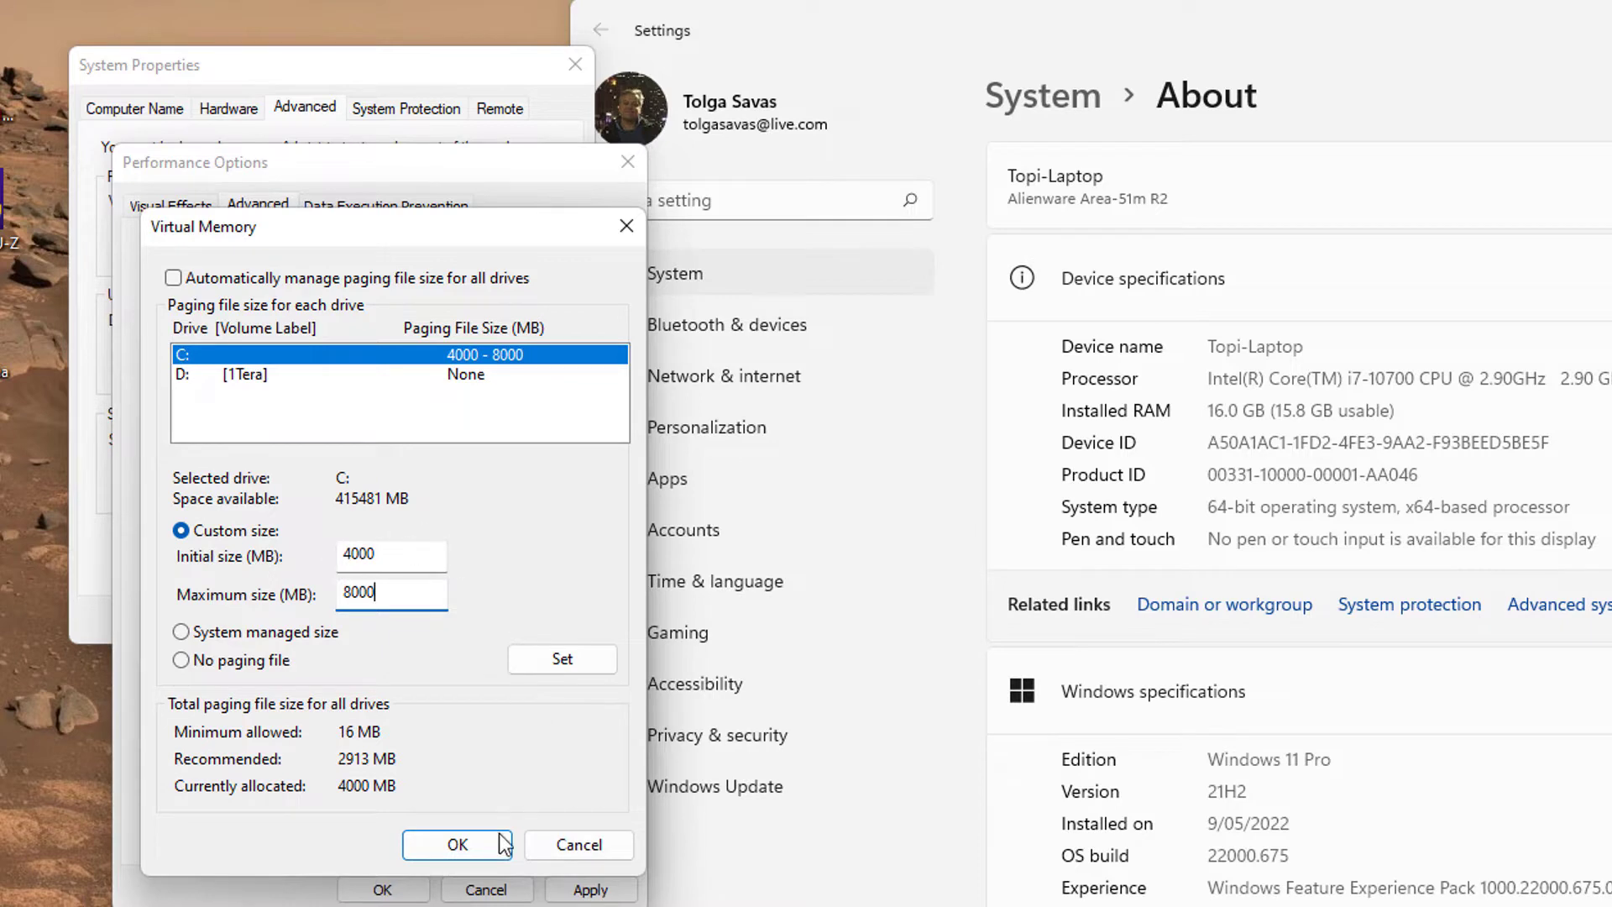
left_click(458, 846)
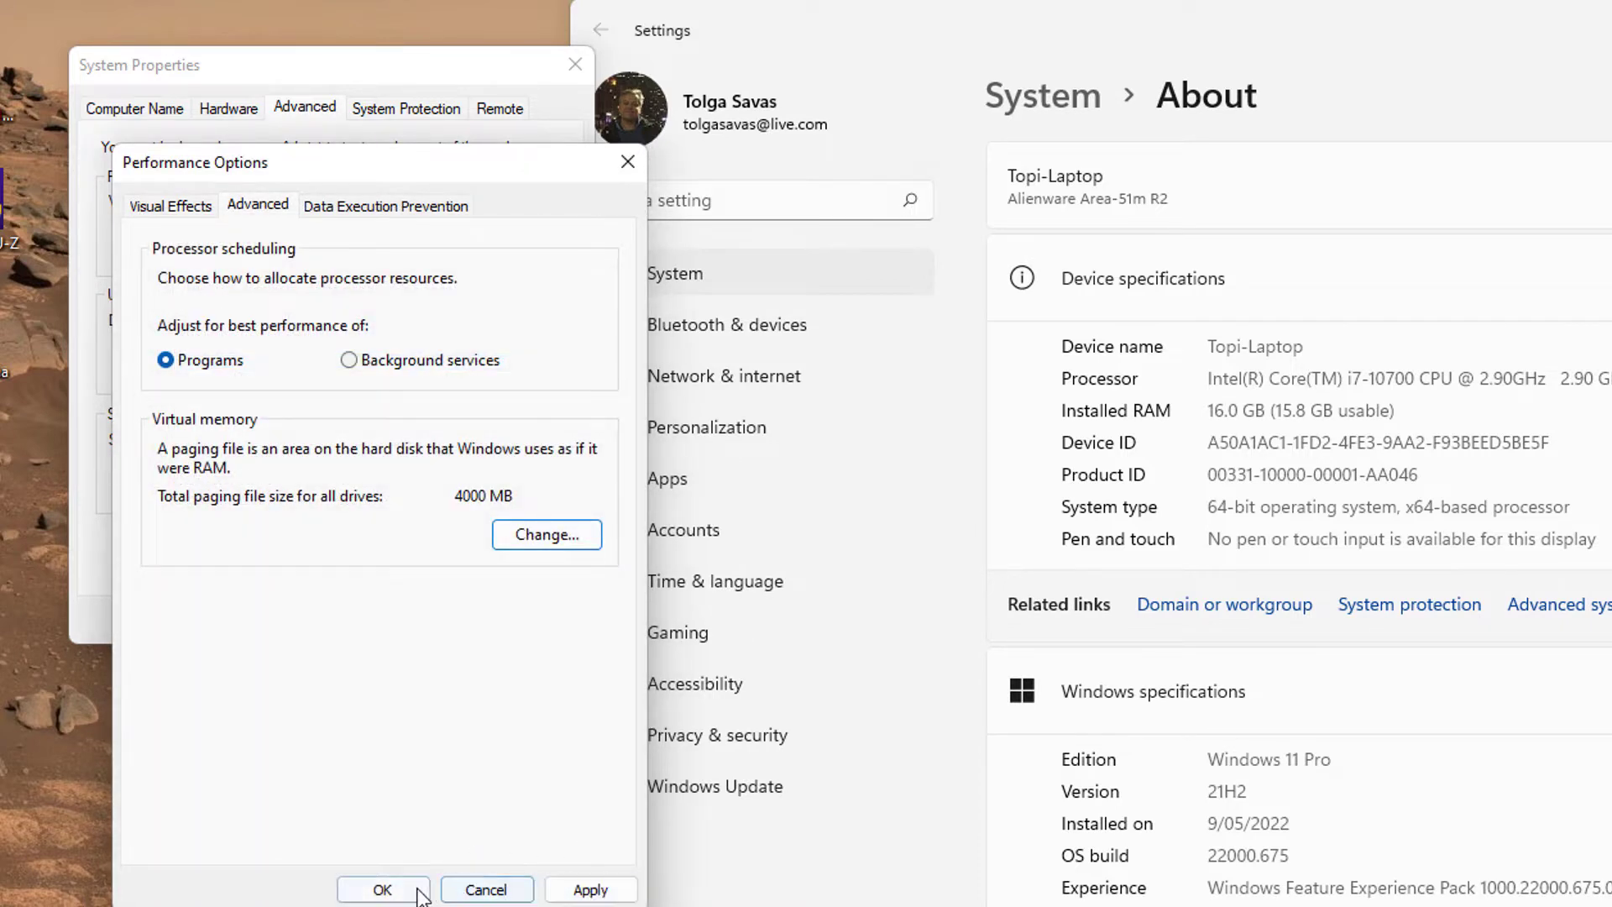
Cancel Performance Options and System Properties, then close the Settings window.
left_click(510, 891)
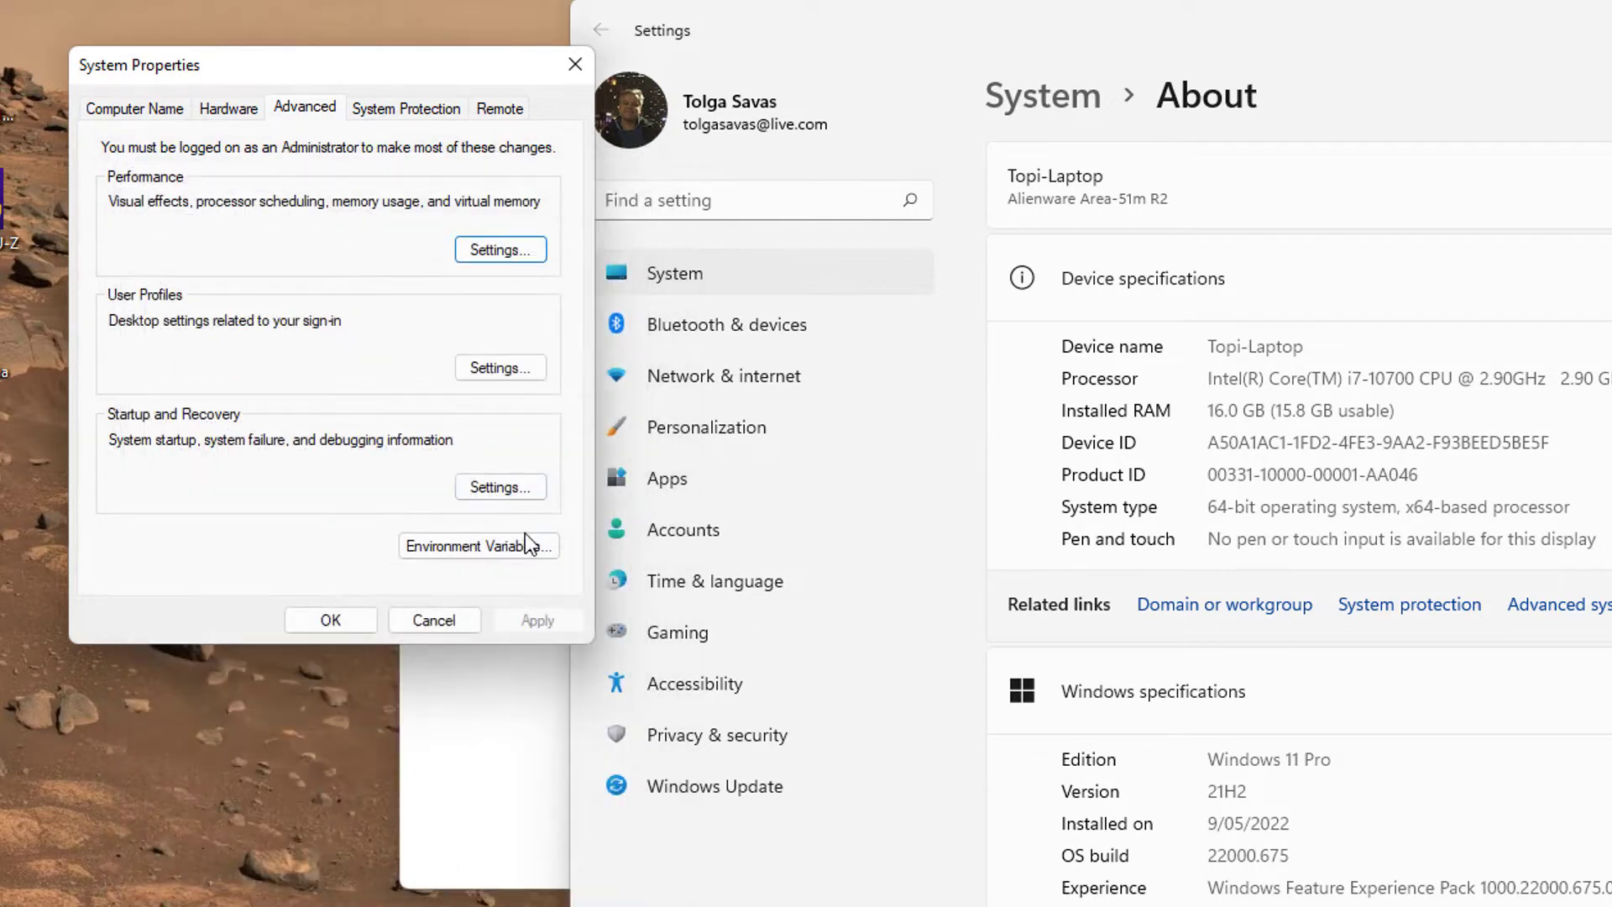
left_click(432, 623)
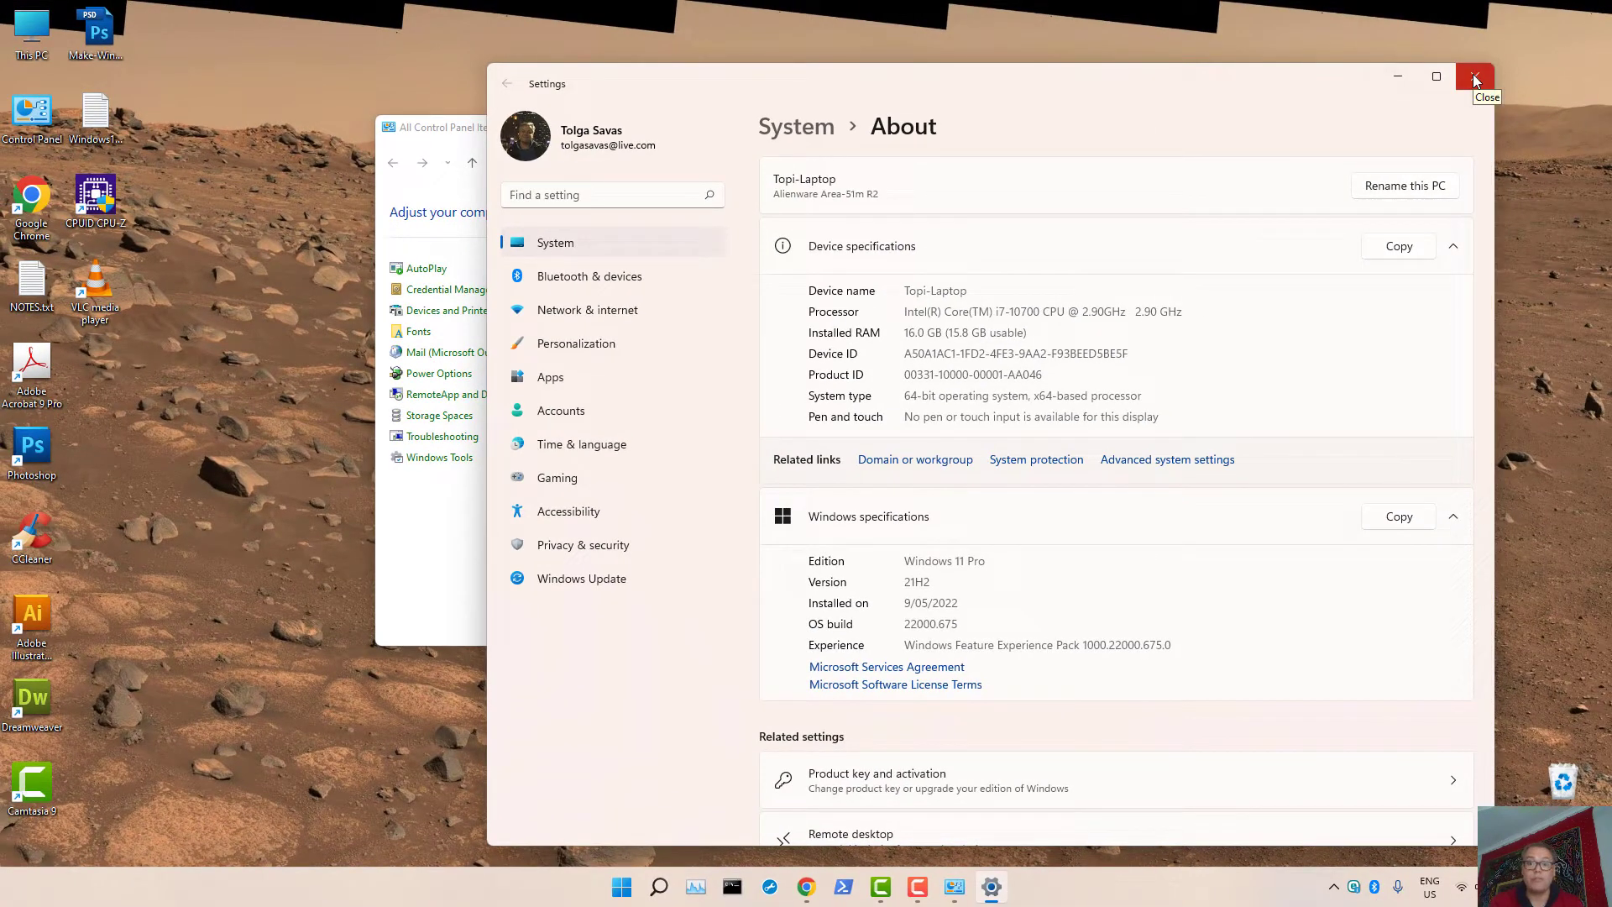
left_click(1475, 79)
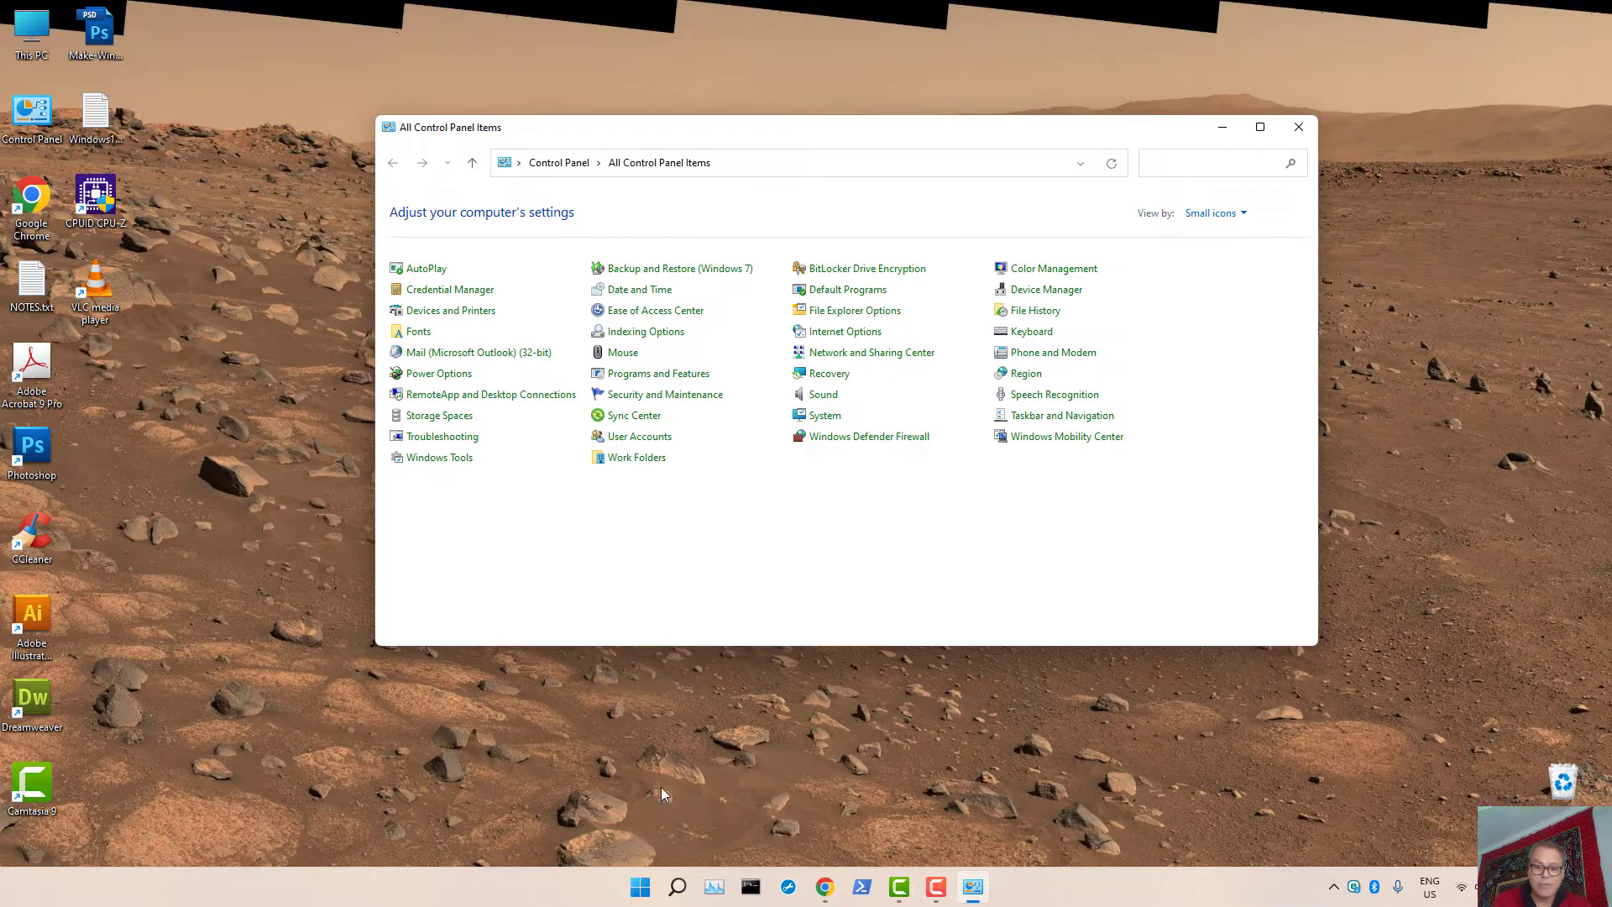
Browse the Start menu's All apps list, then close the menu.
left_click(638, 893)
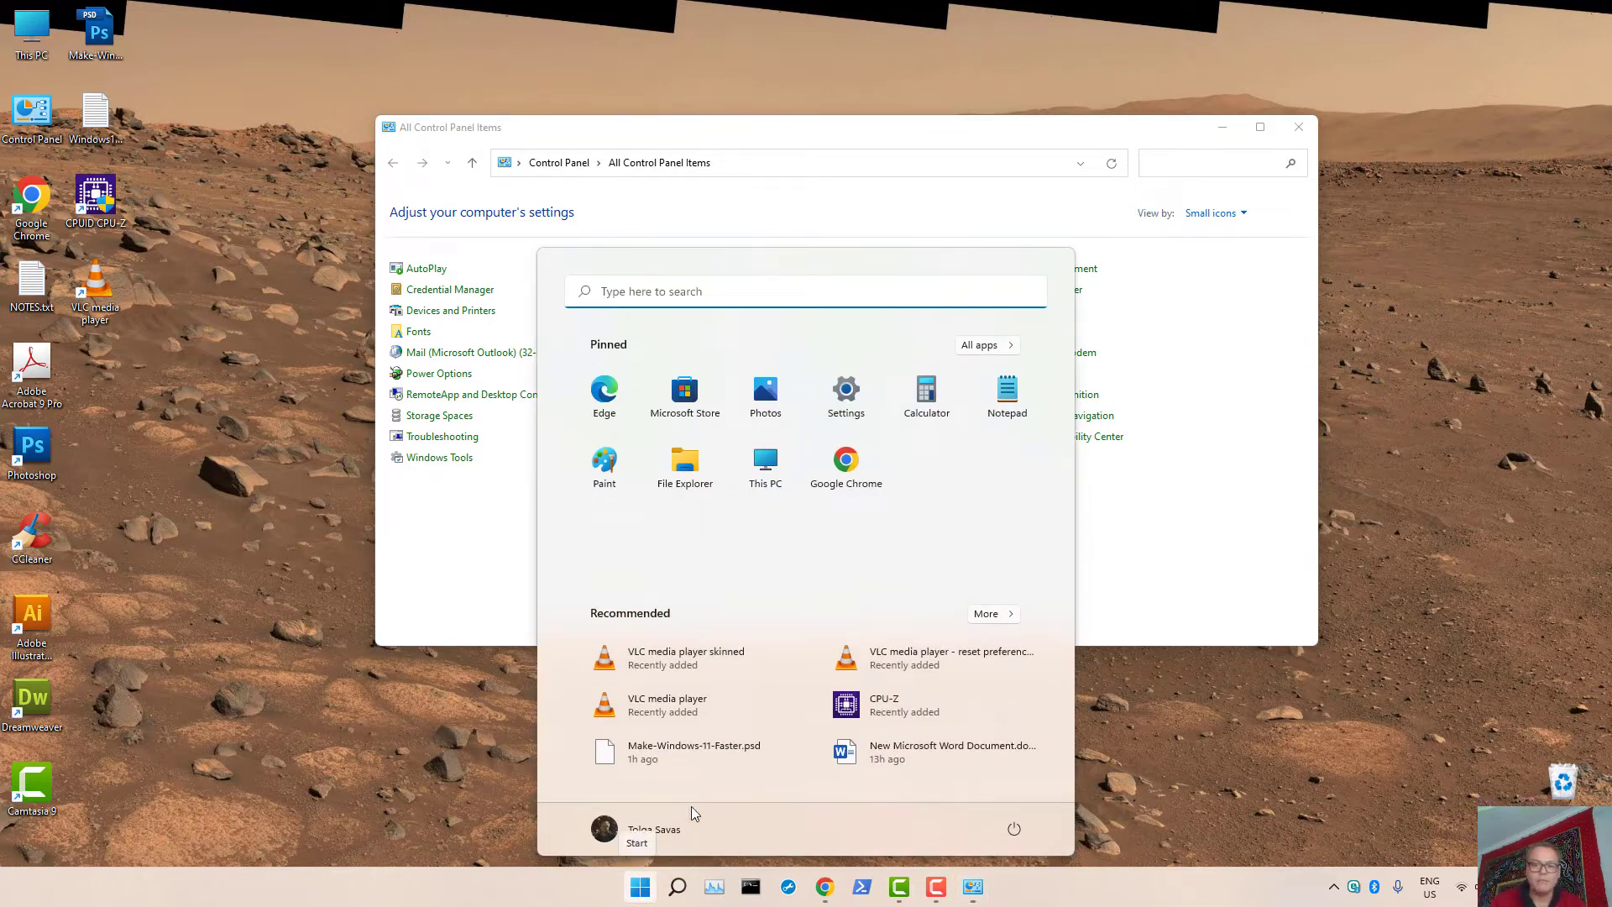
left_click(978, 347)
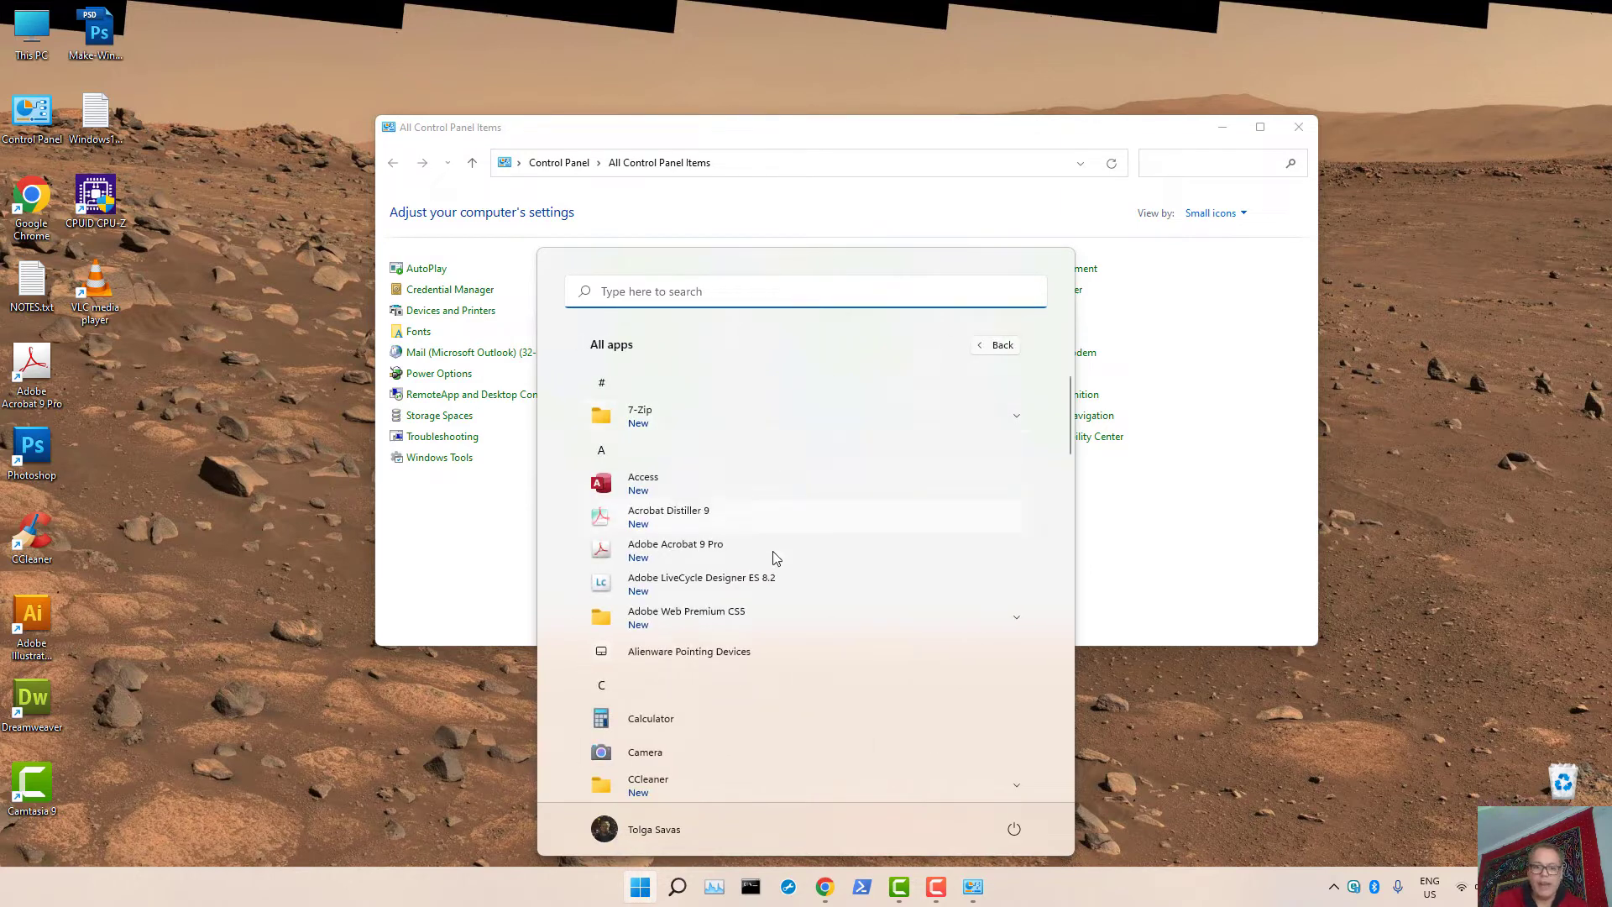
scroll(773, 556, "down", 1)
scroll(774, 556, "down", 3)
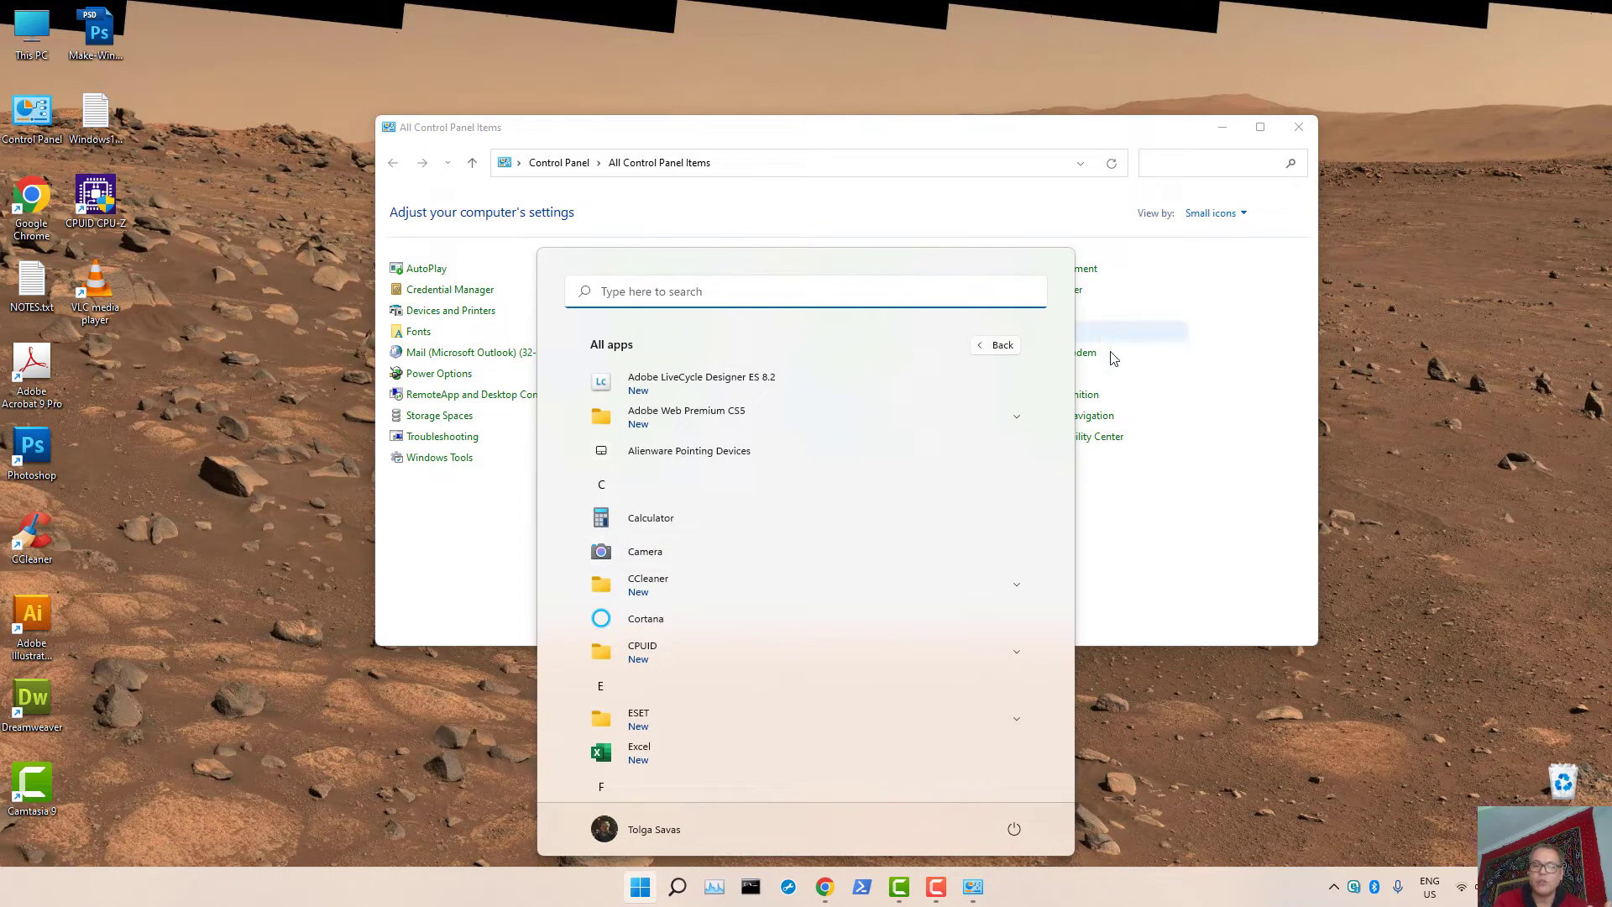
left_click(1197, 594)
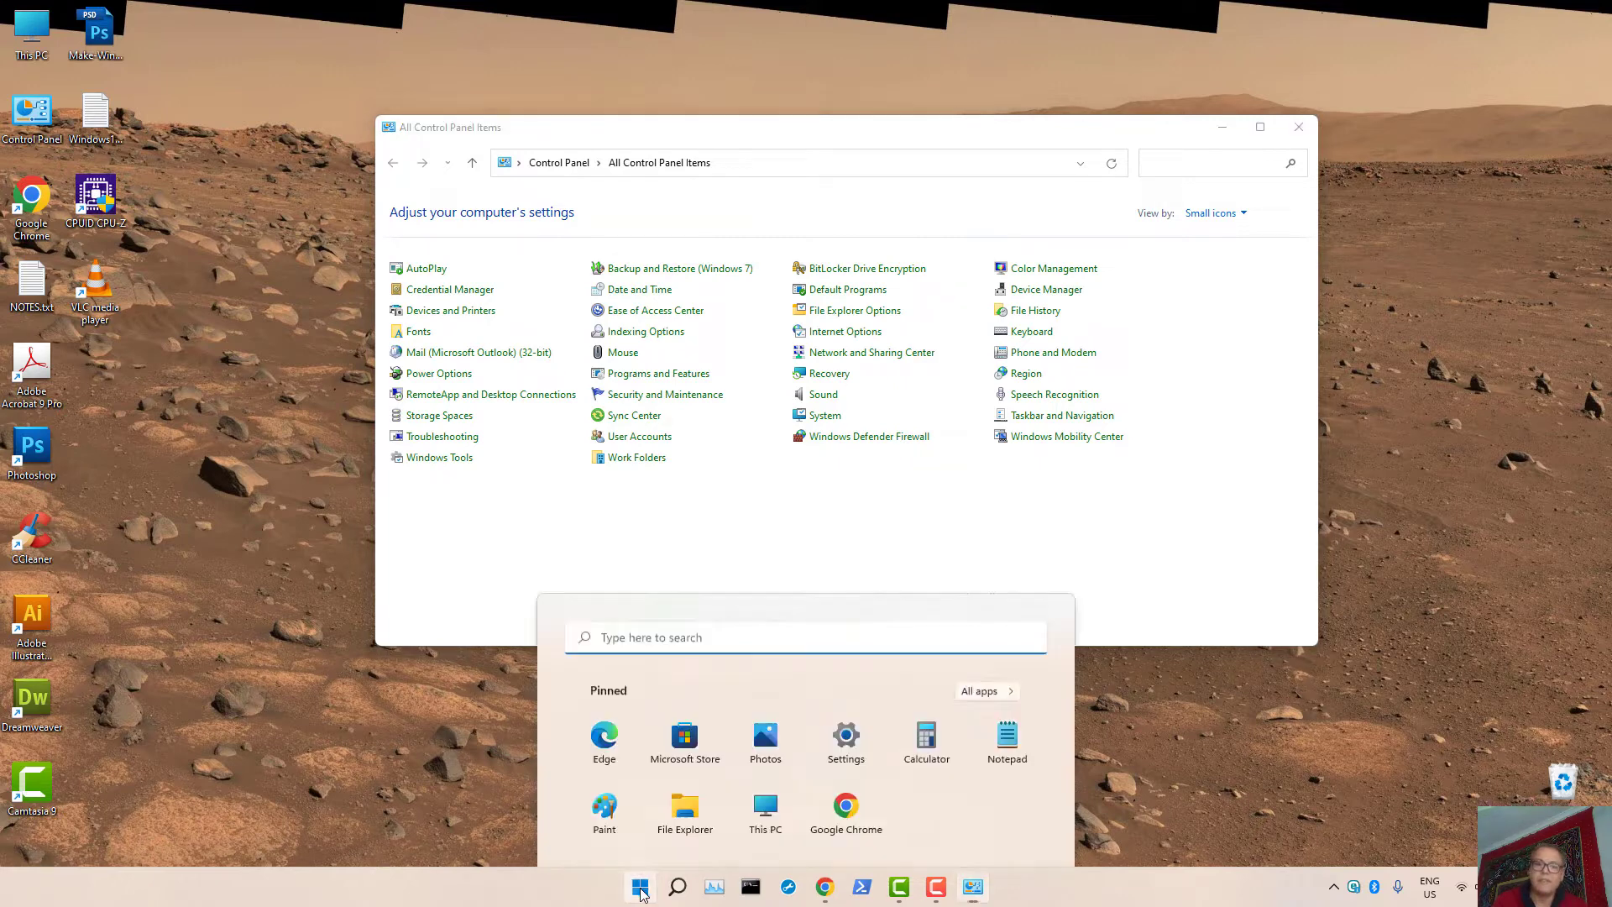
Launch the Settings app by searching 'settings' from the Start menu.
left_click(639, 889)
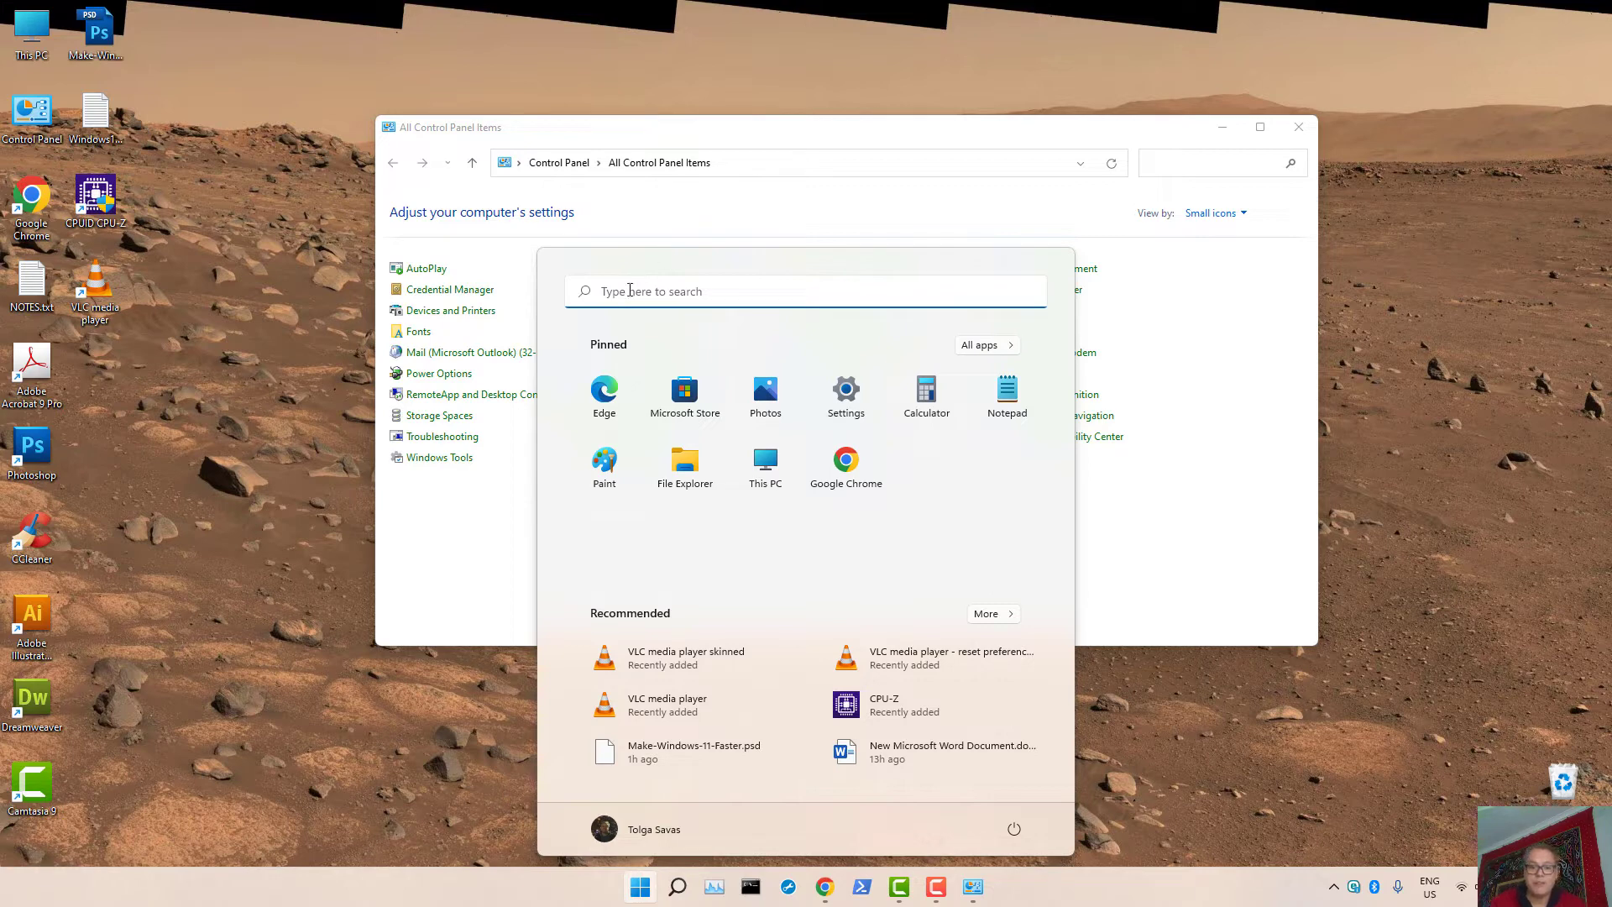
left_click(630, 291)
type("settings")
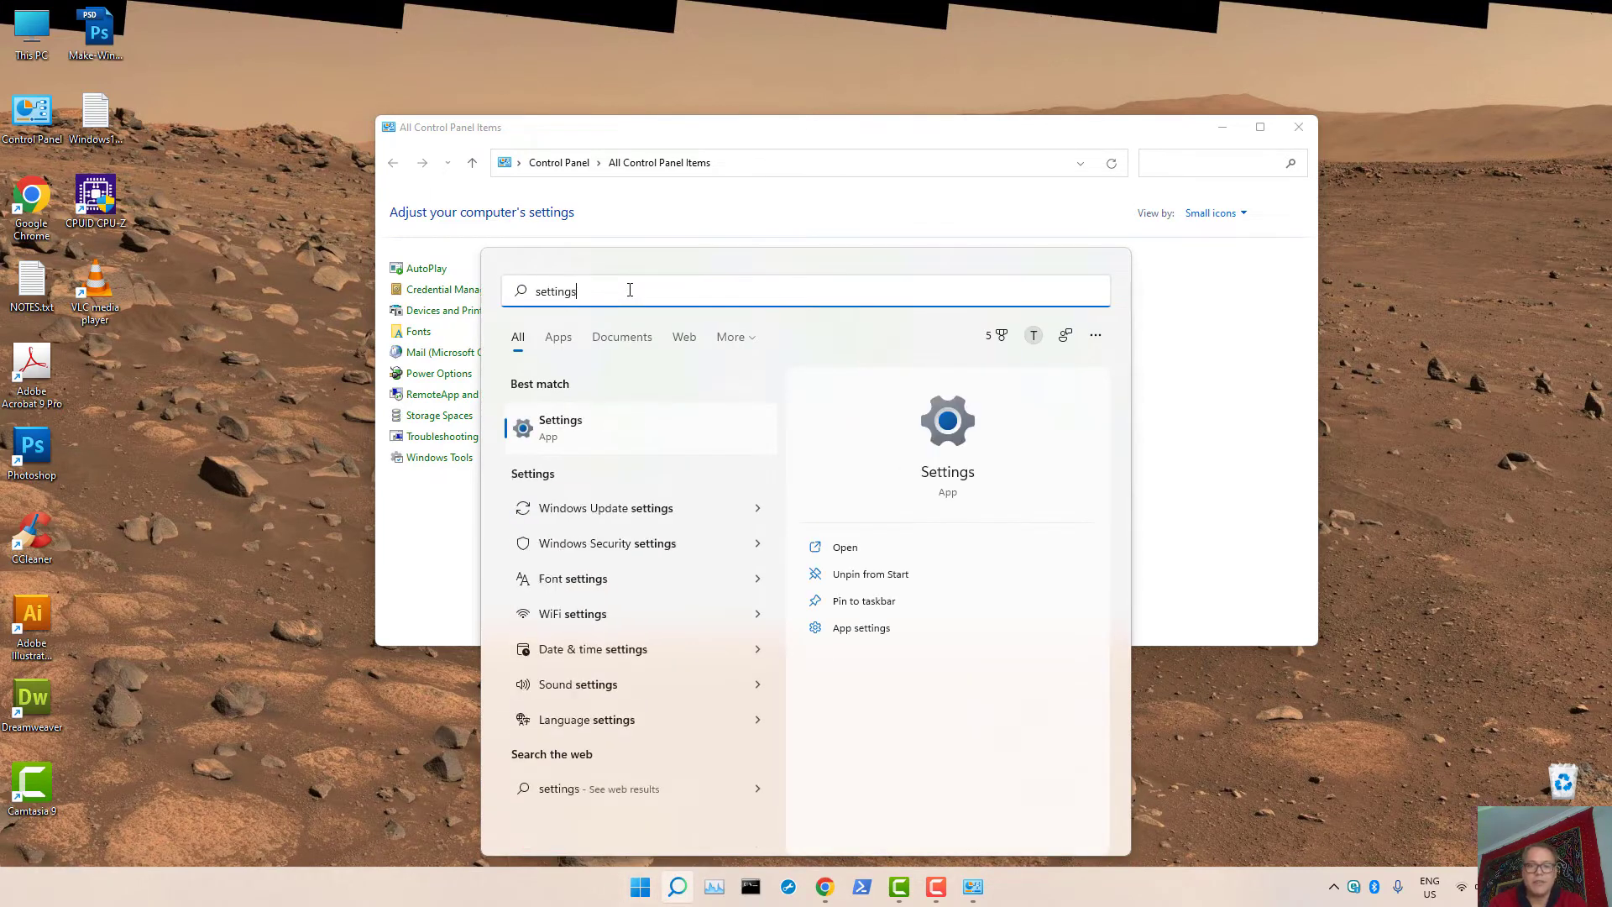
key("Return")
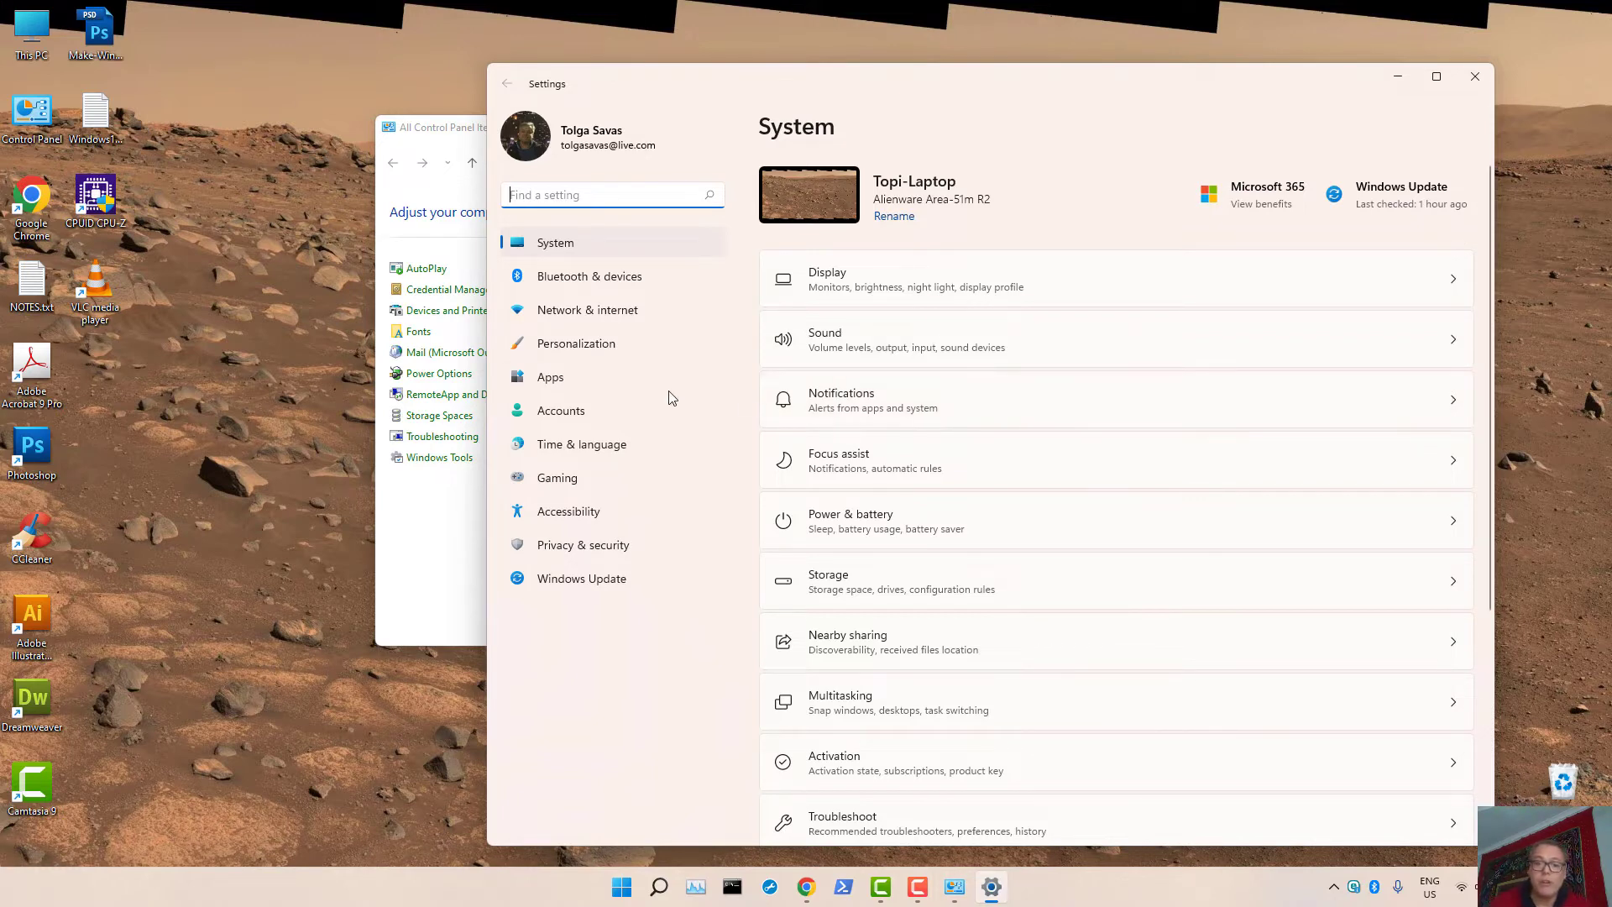
Go to Apps > Apps & features and scroll through the installed apps list.
left_click(570, 389)
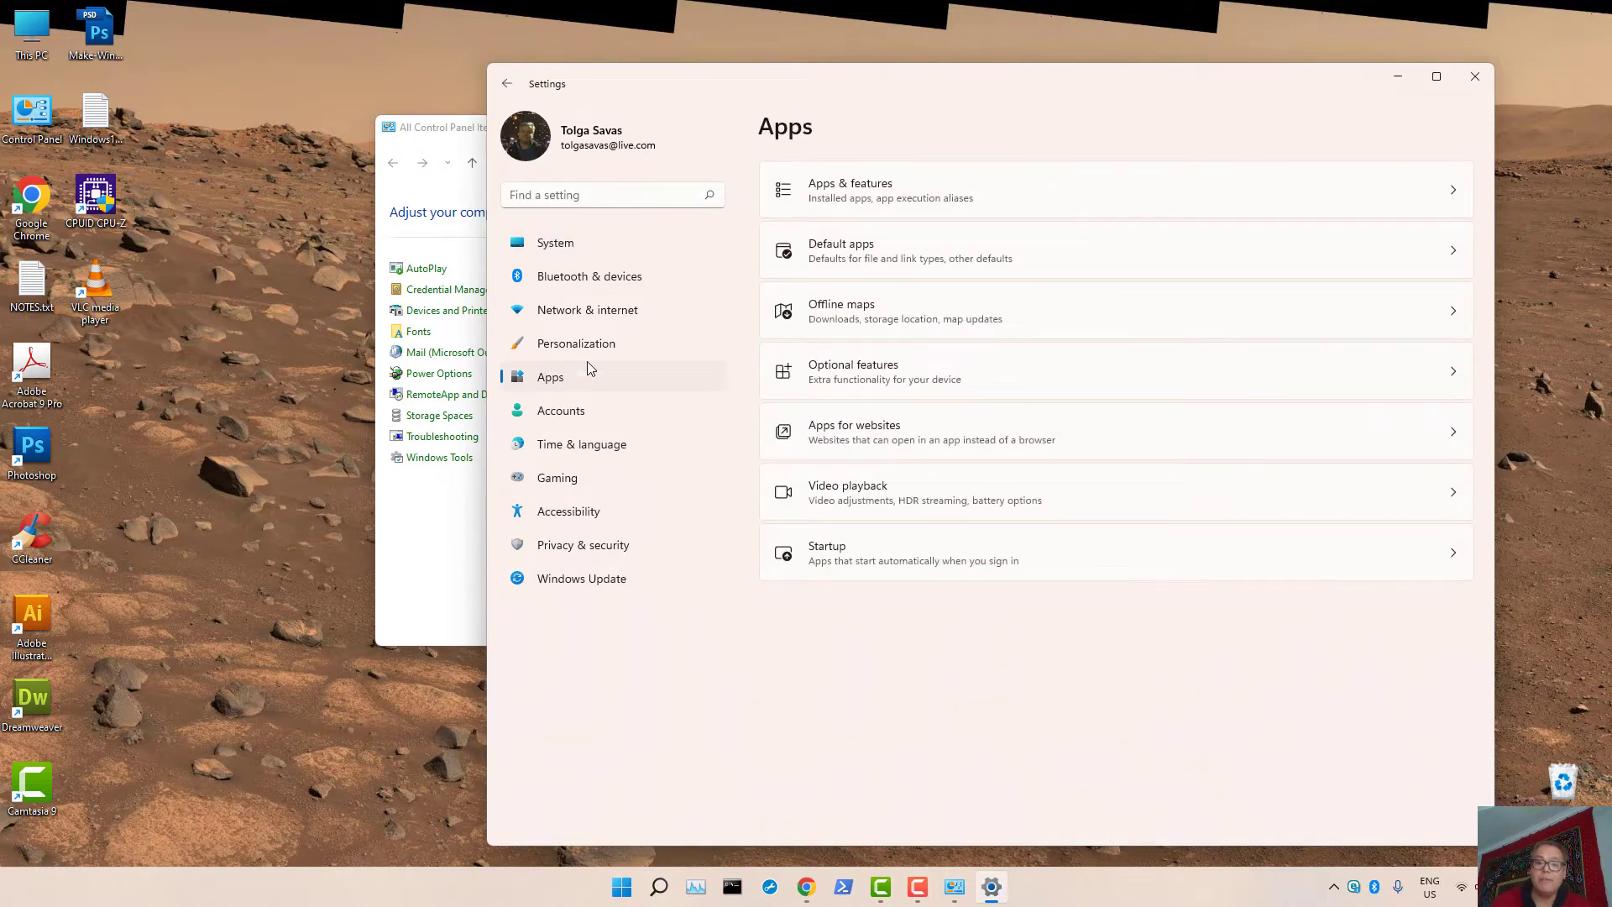
left_click(869, 214)
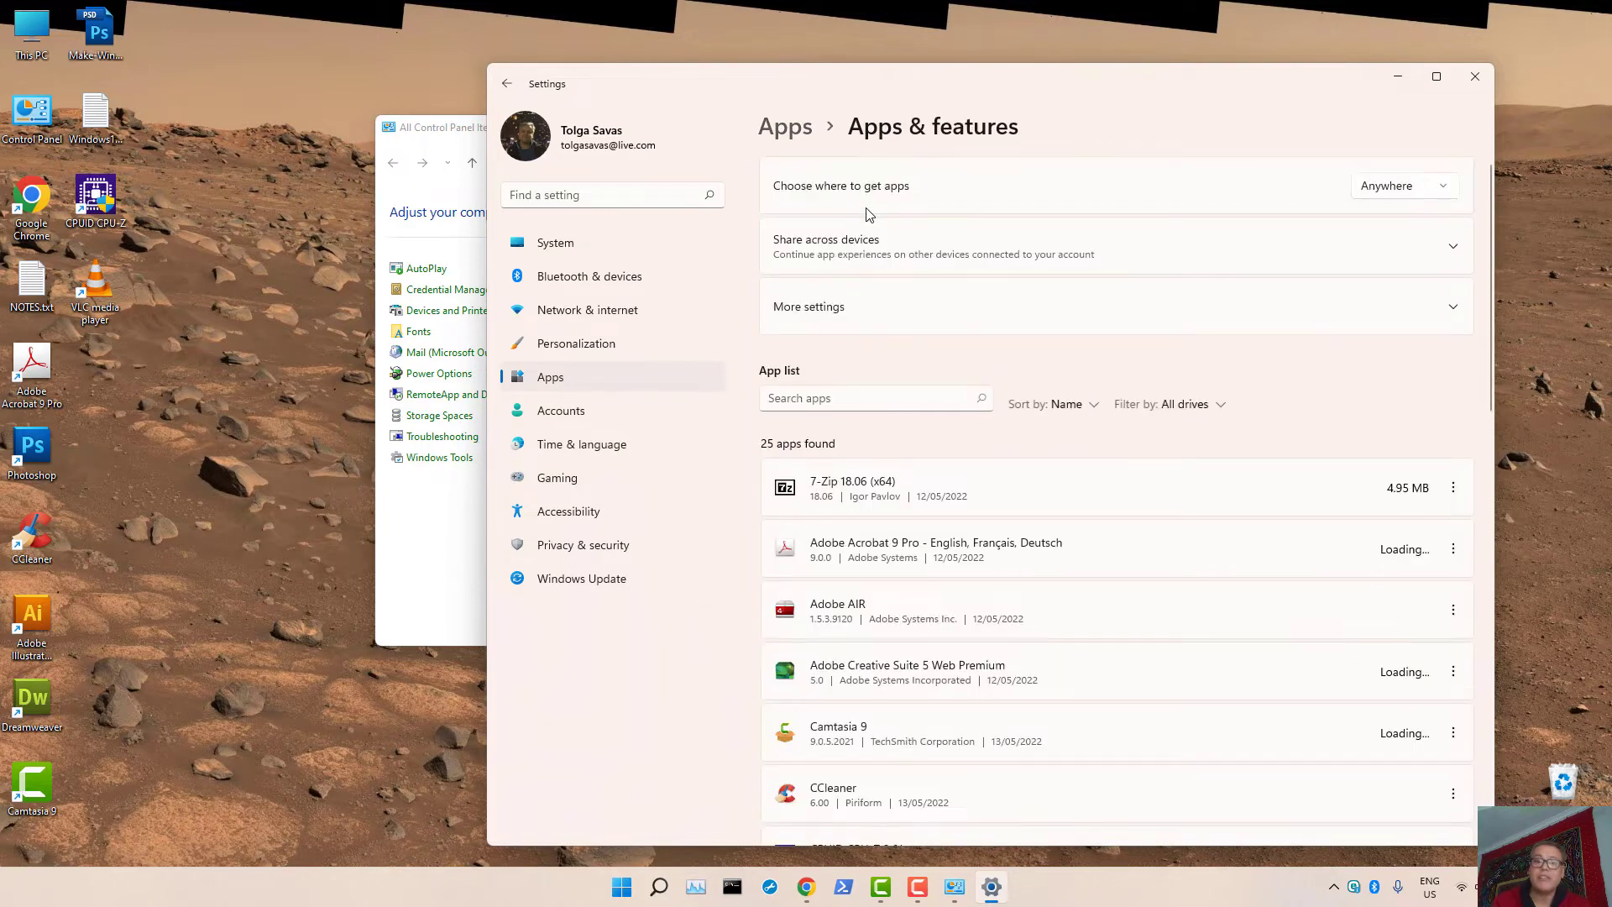
scroll(1074, 479, "down", 4)
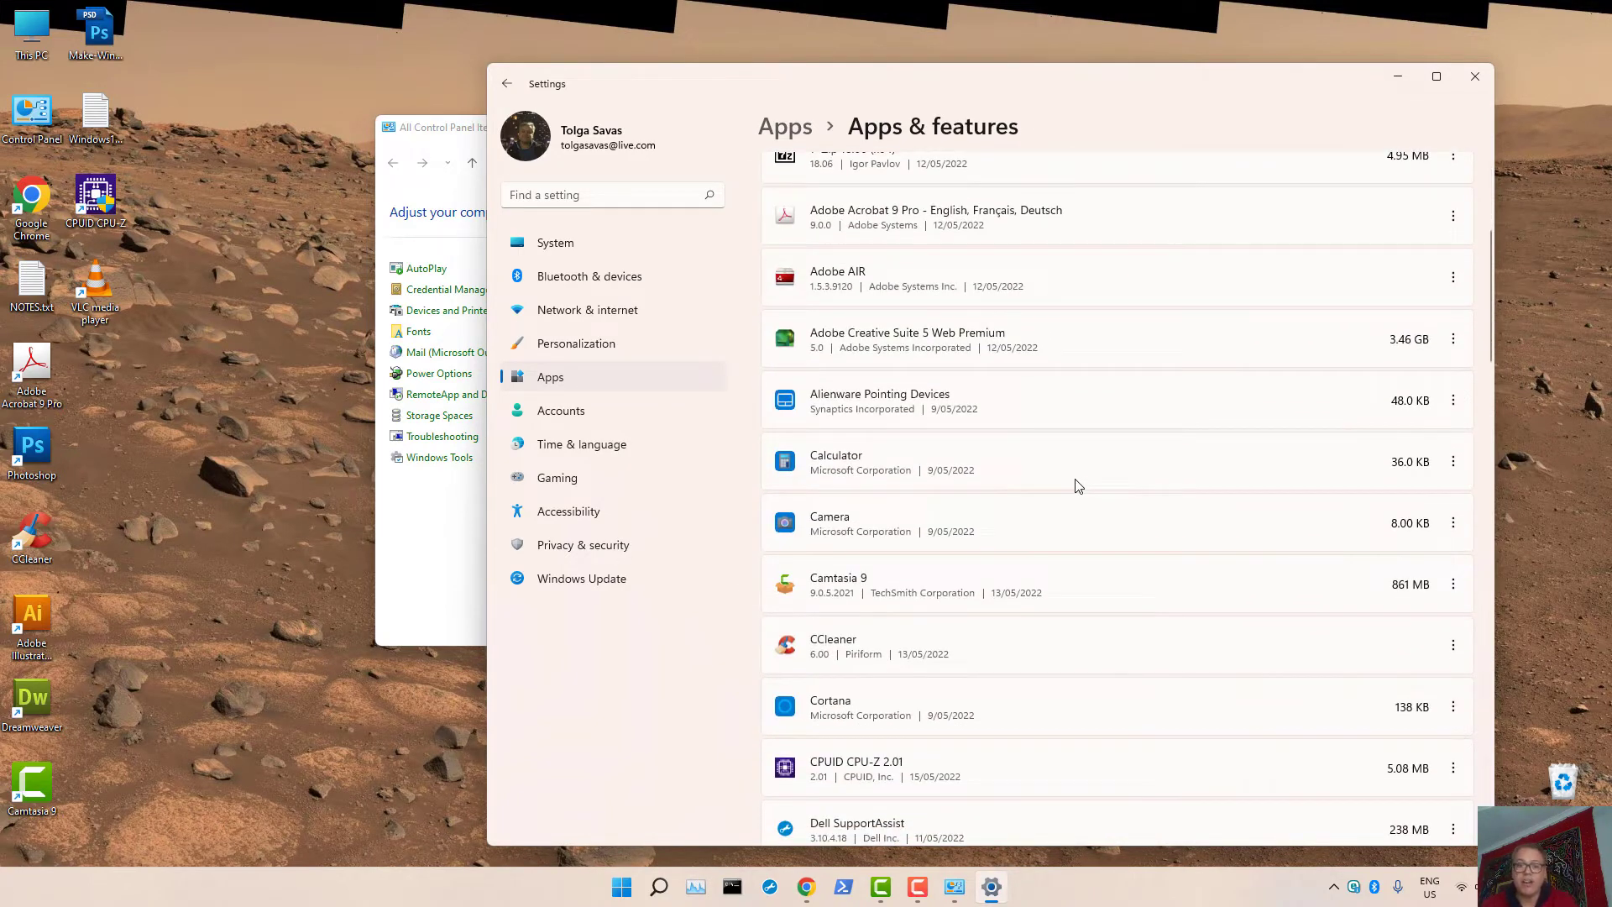
scroll(1077, 485, "down", 8)
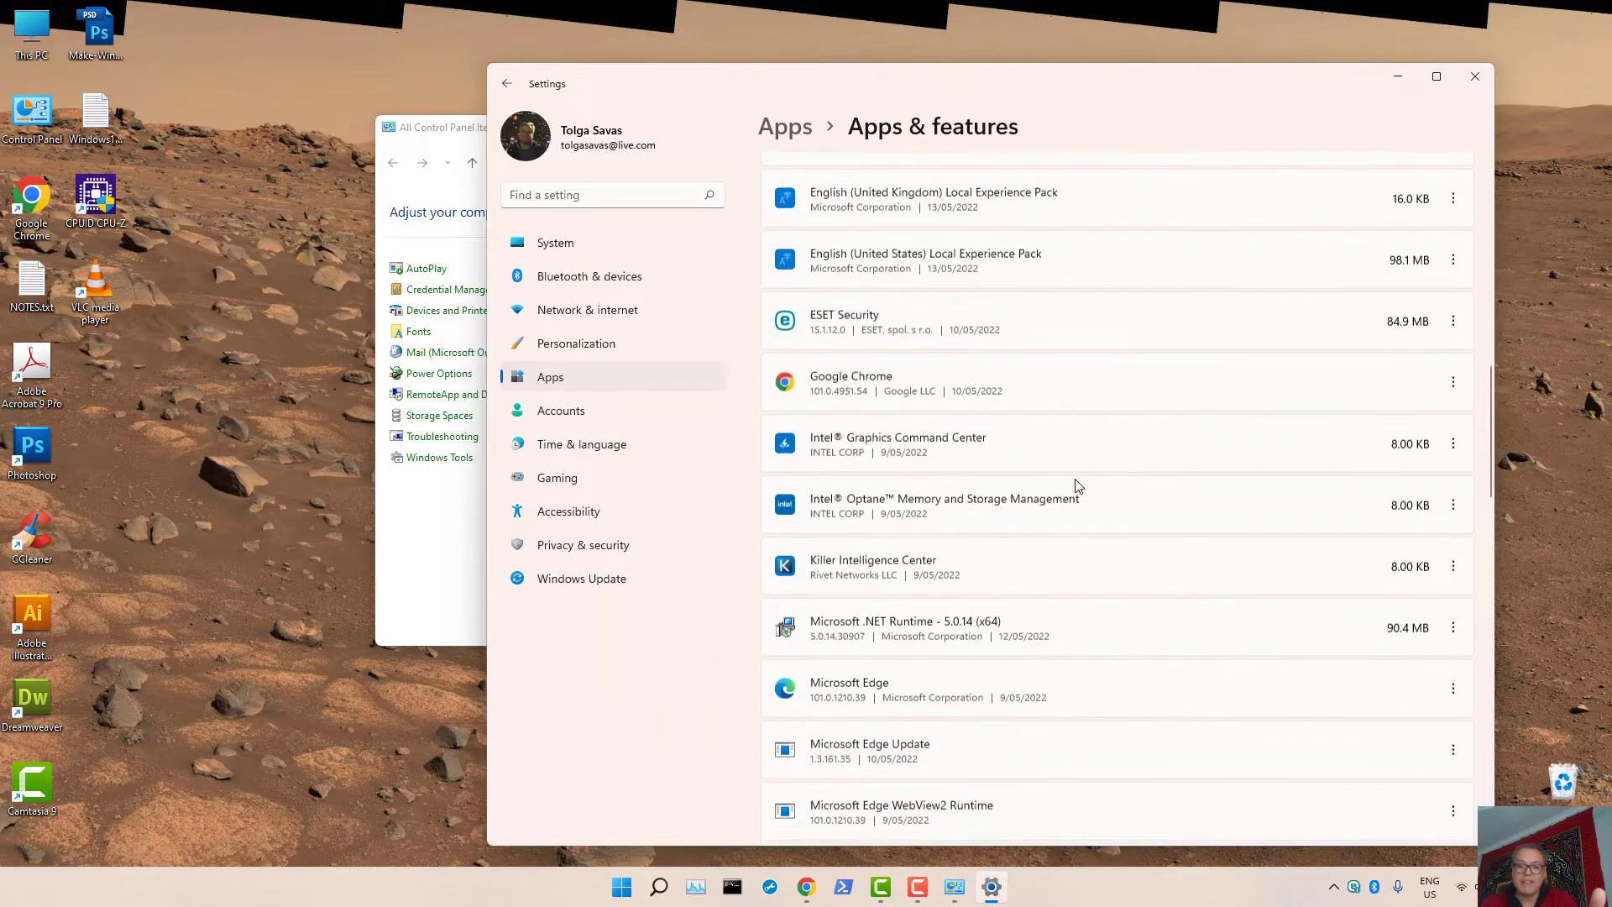
scroll(1078, 485, "down", 15)
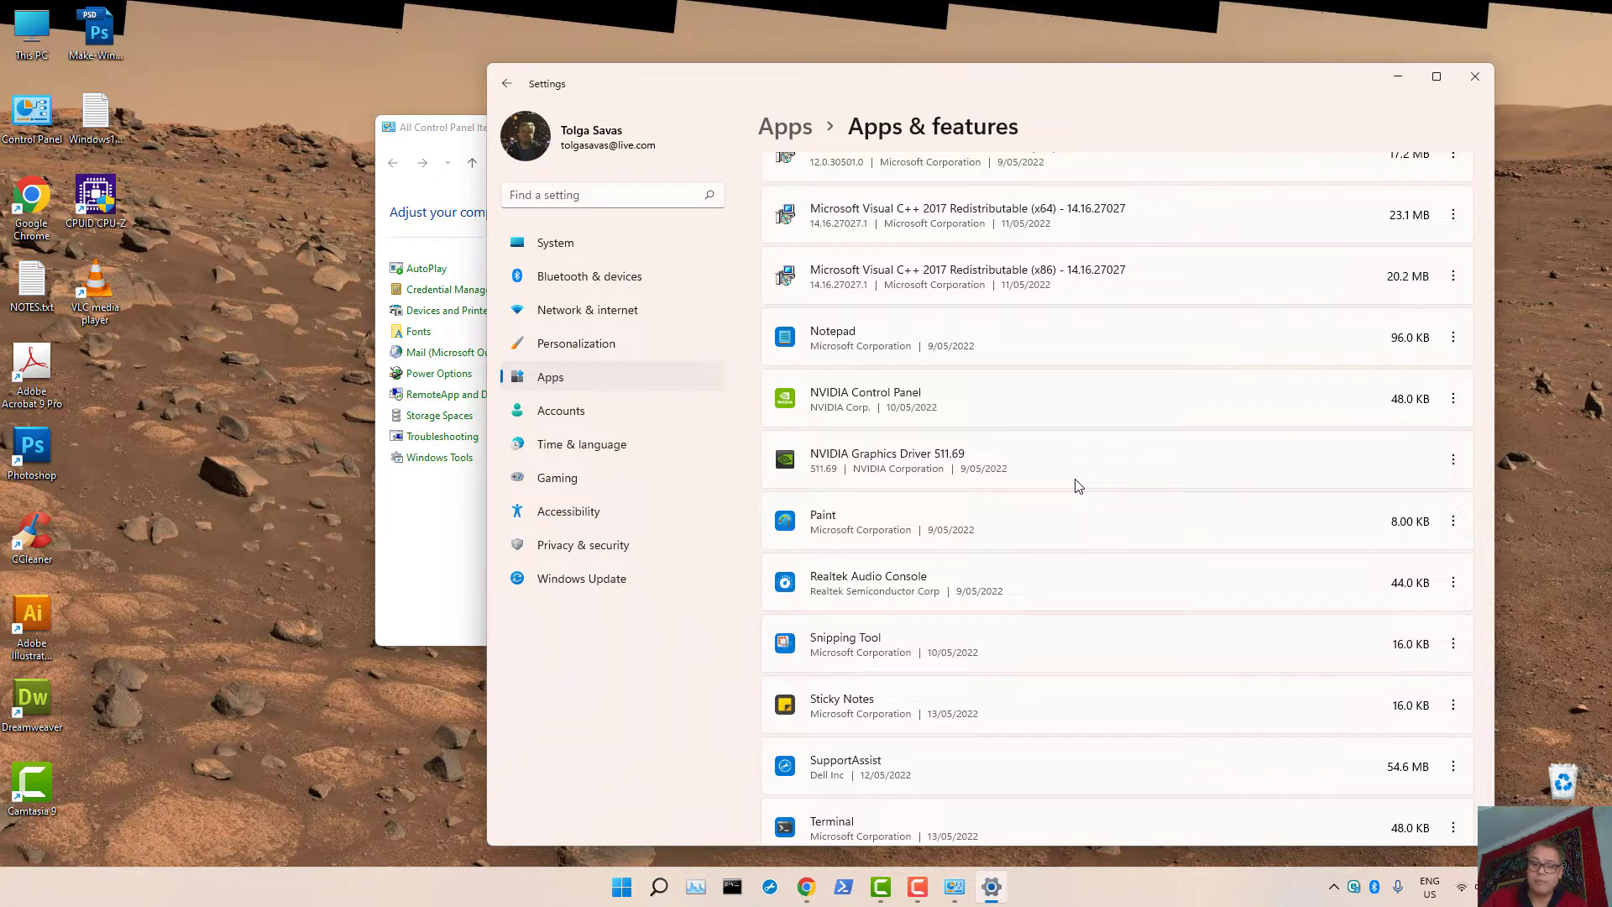
scroll(1078, 485, "down", 6)
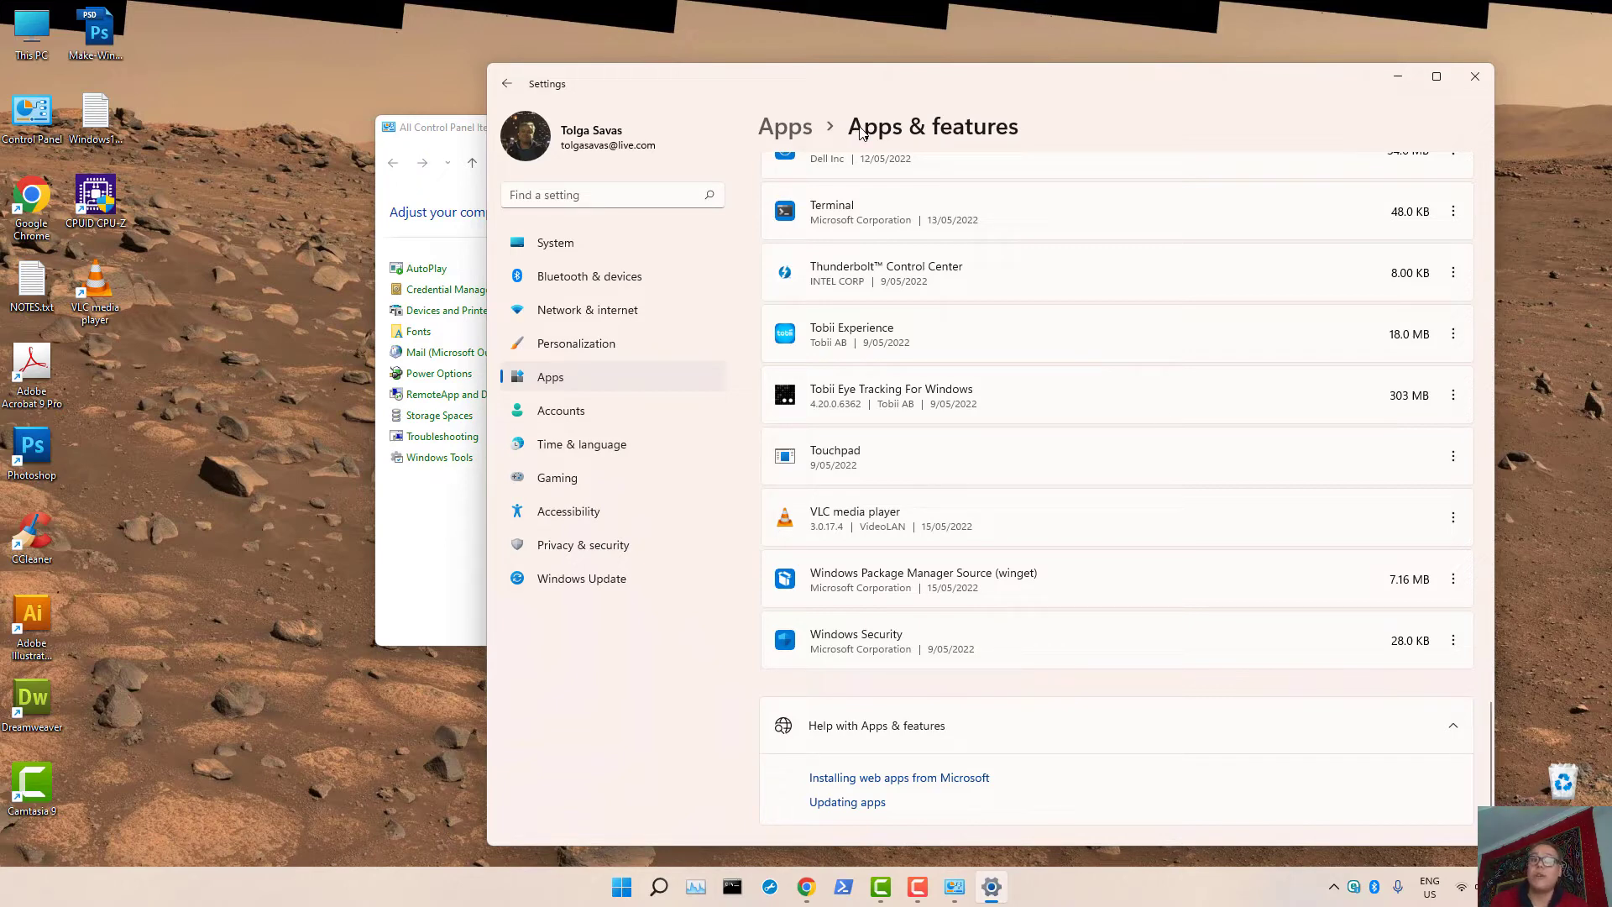
left_click(806, 888)
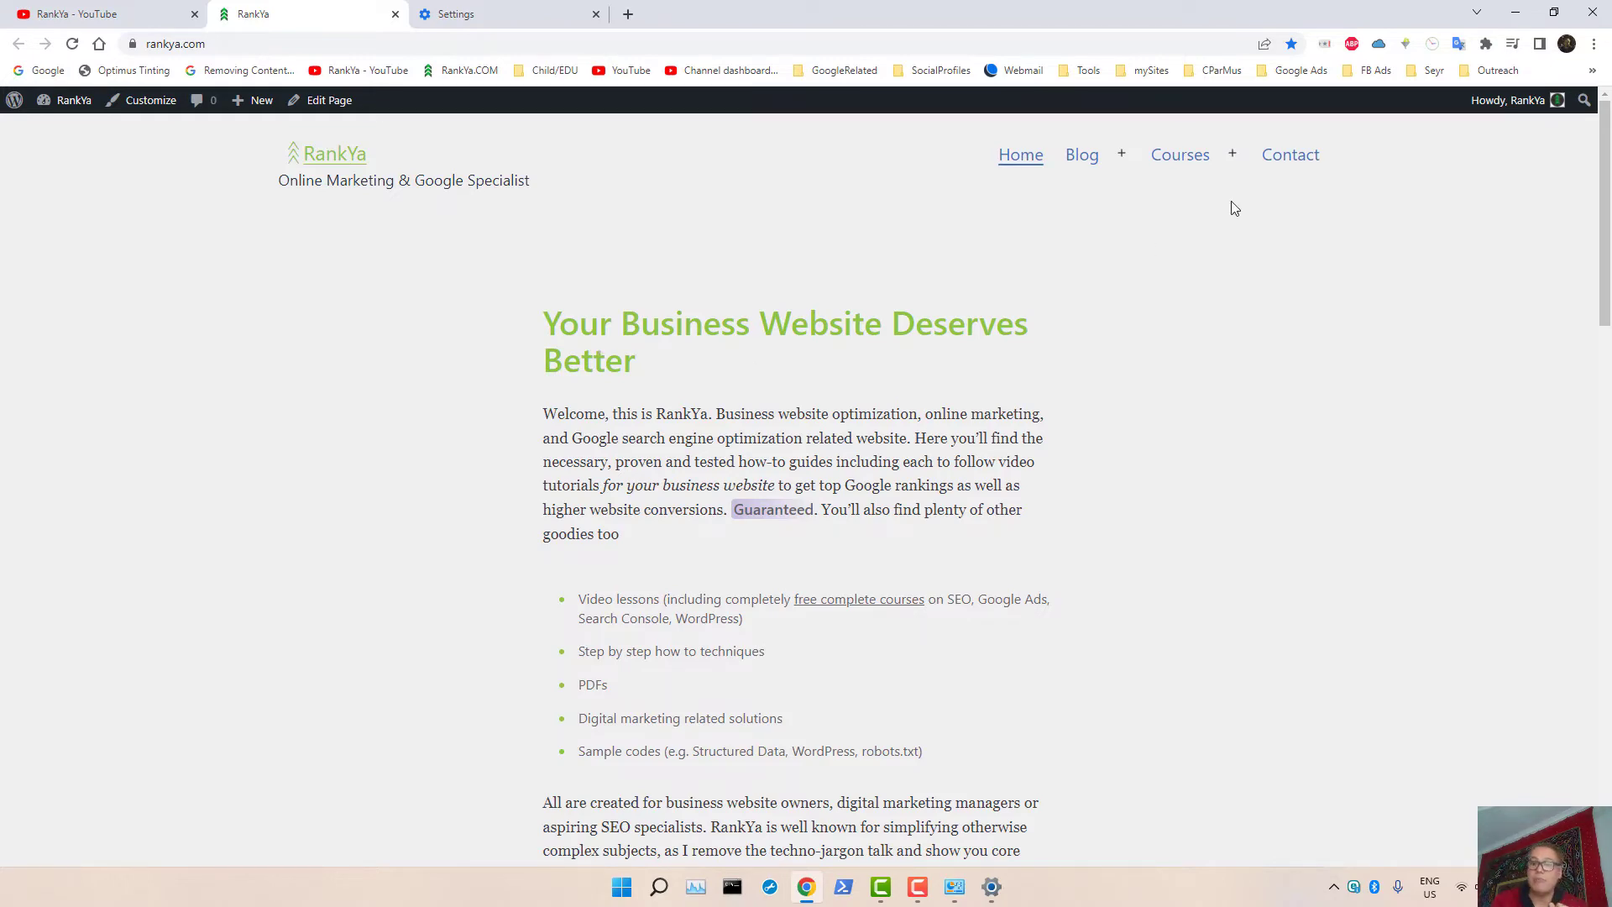
left_click(1516, 11)
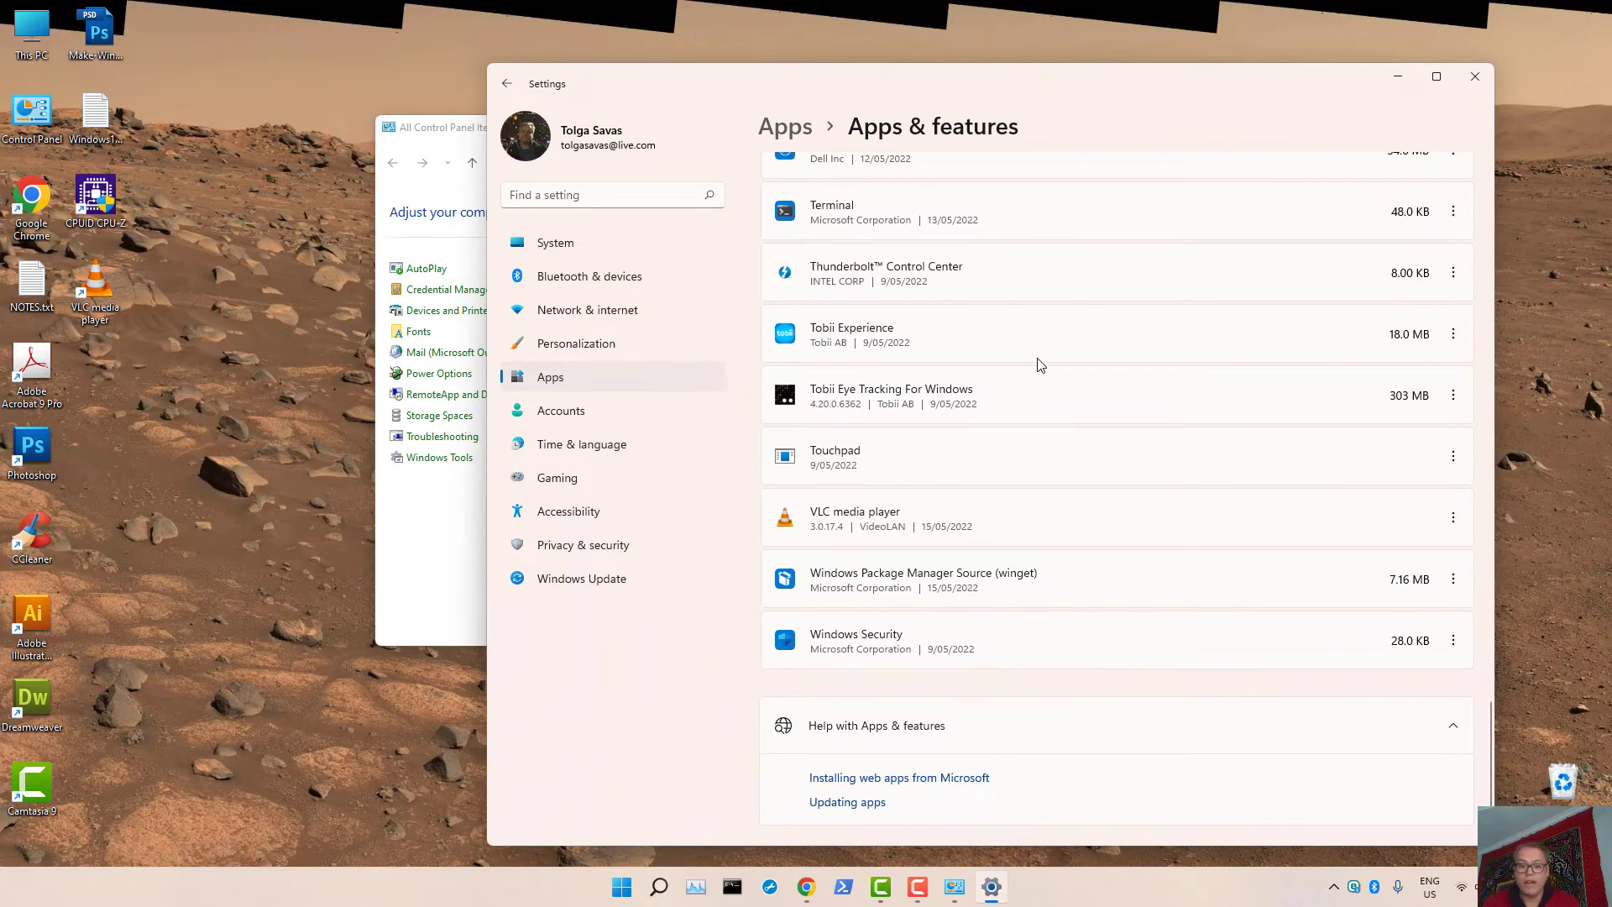
left_click(843, 886)
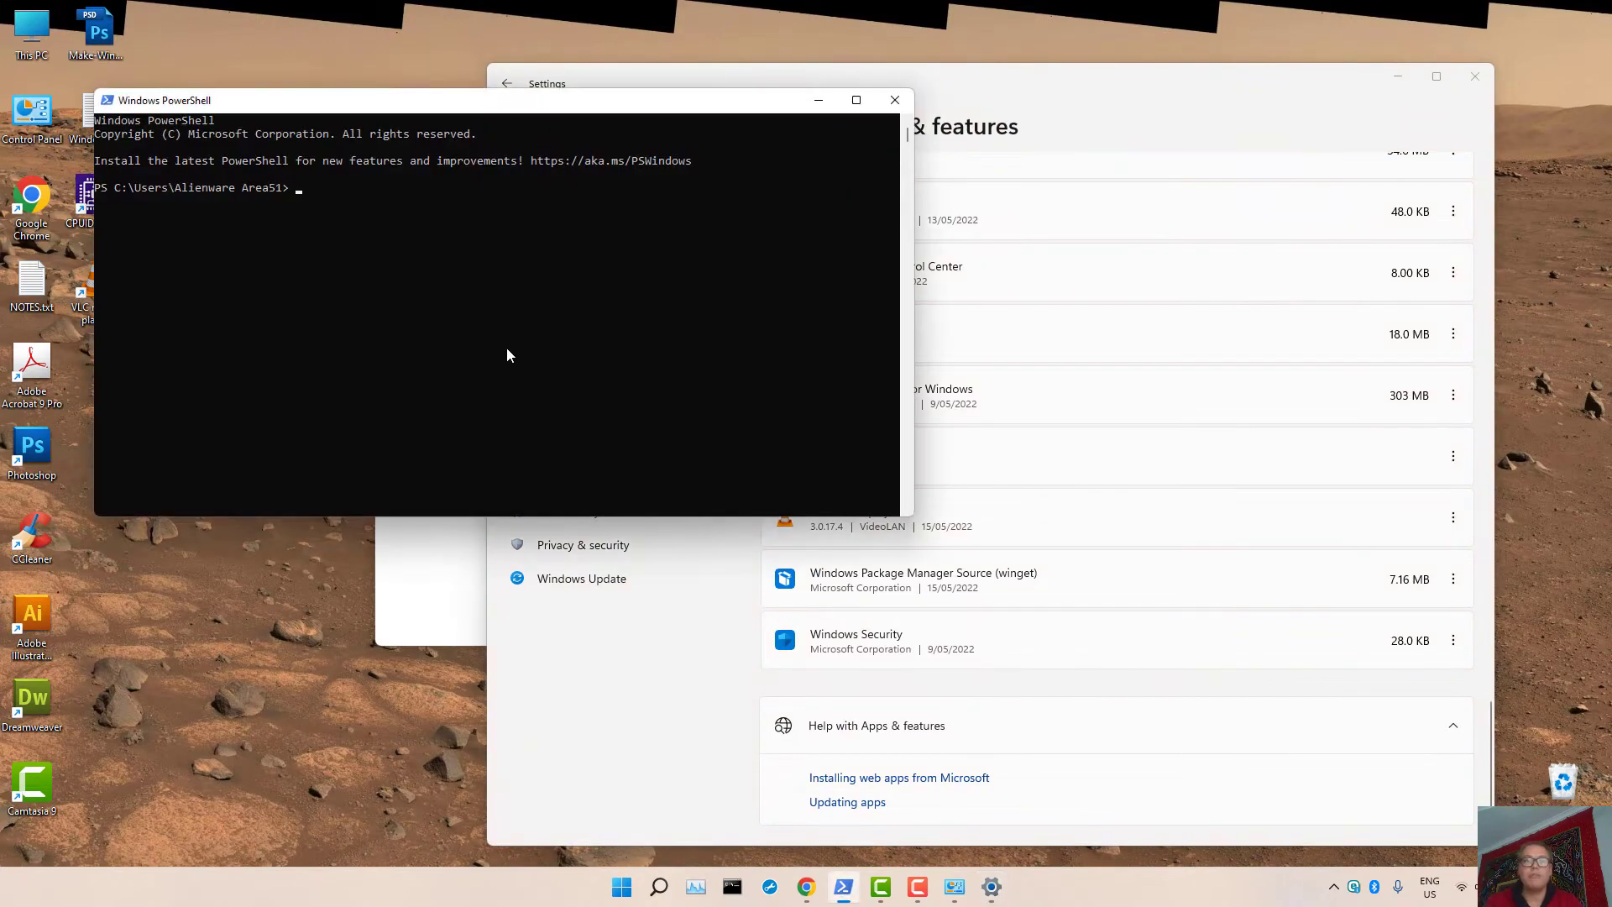
left_click(894, 100)
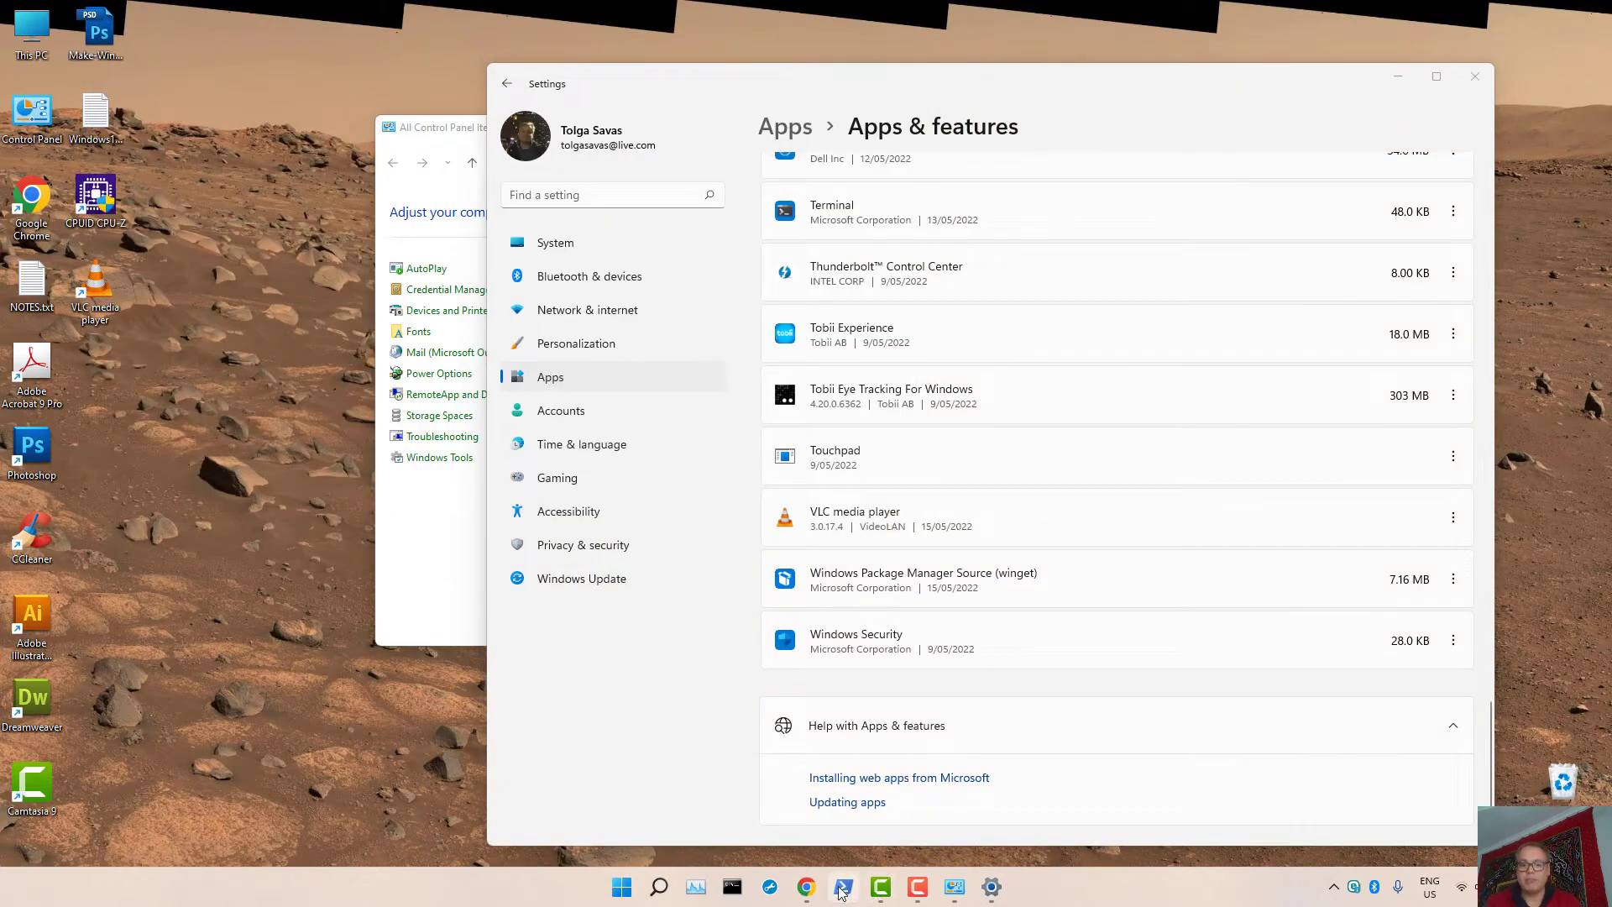
right_click(841, 890)
left_click(747, 732)
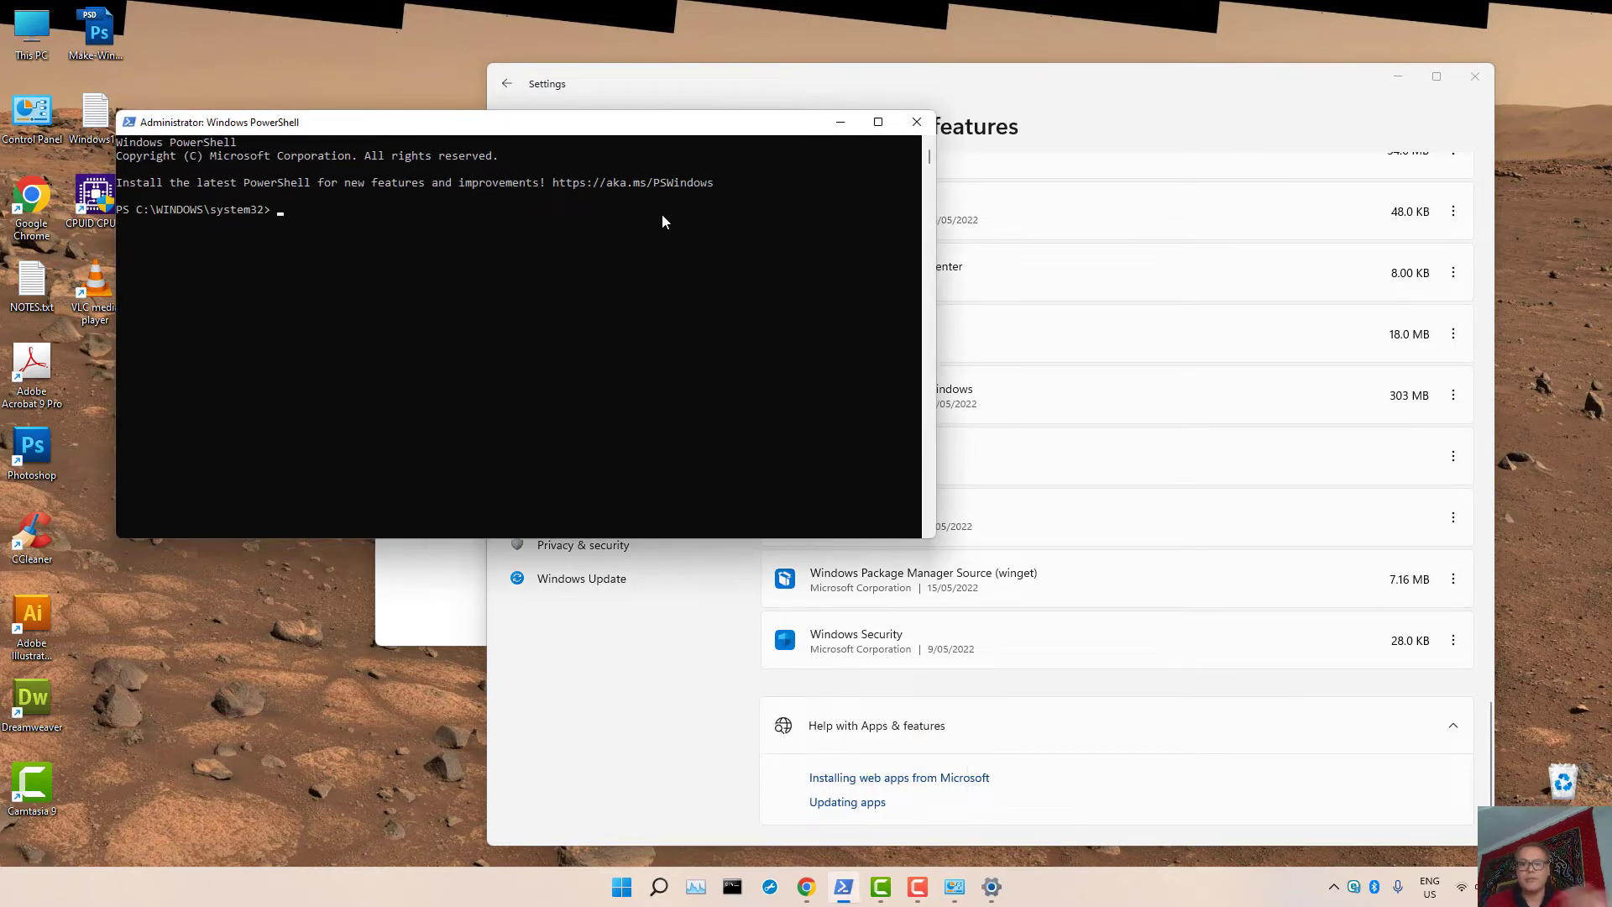
left_click(916, 121)
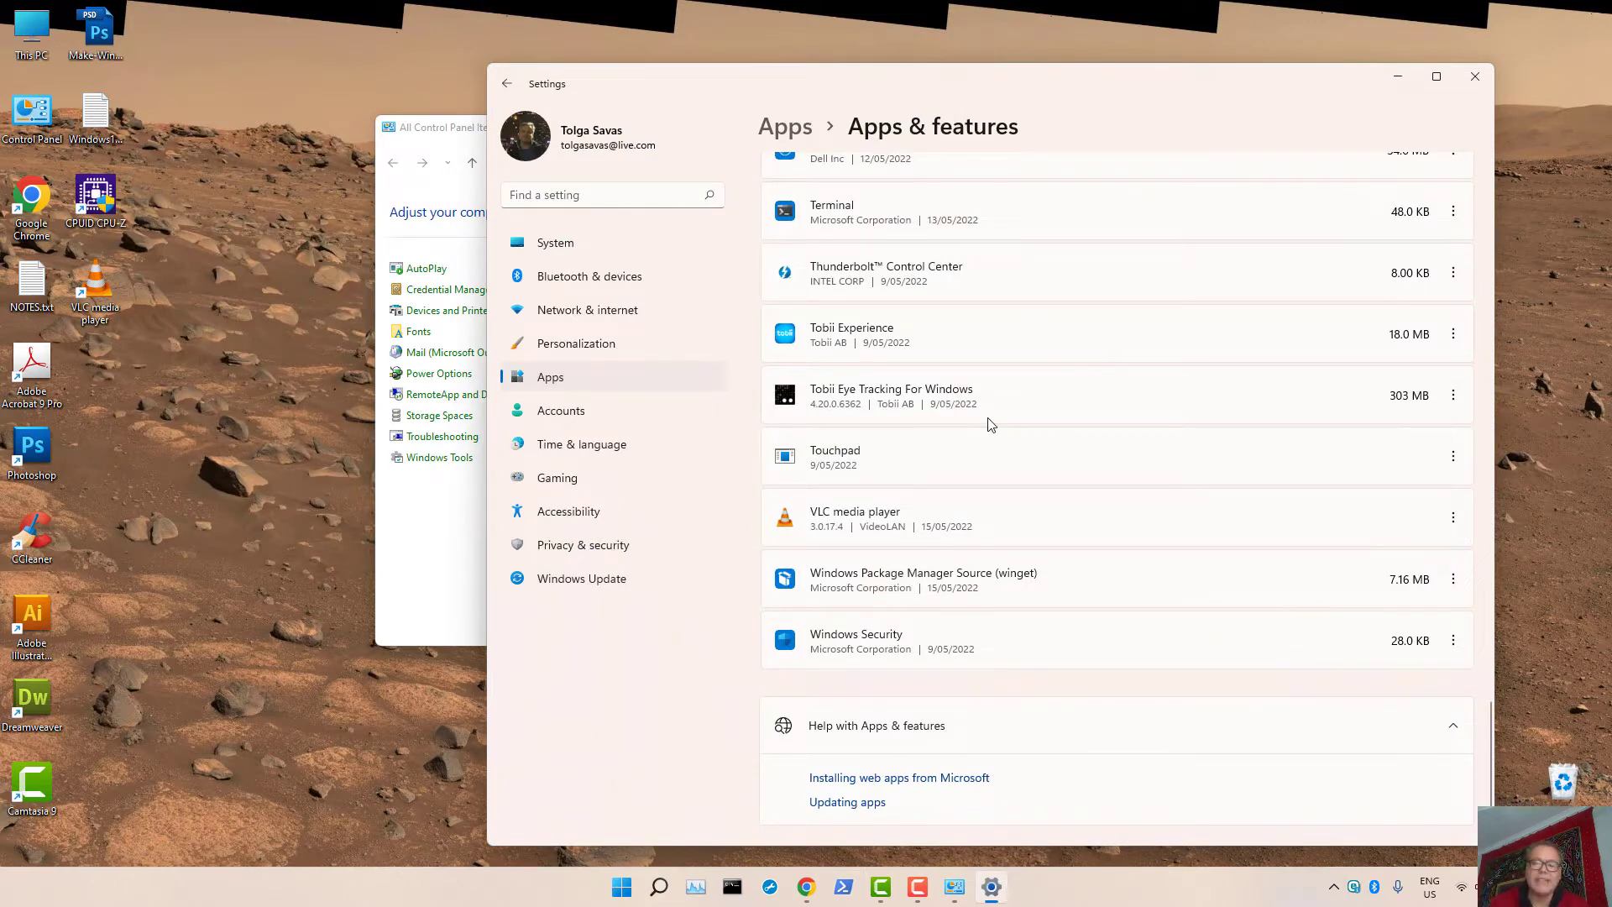
Scroll the Apps & features list back to the top, then close Settings.
scroll(991, 424, "up", 15)
scroll(991, 424, "up", 10)
scroll(990, 423, "up", 8)
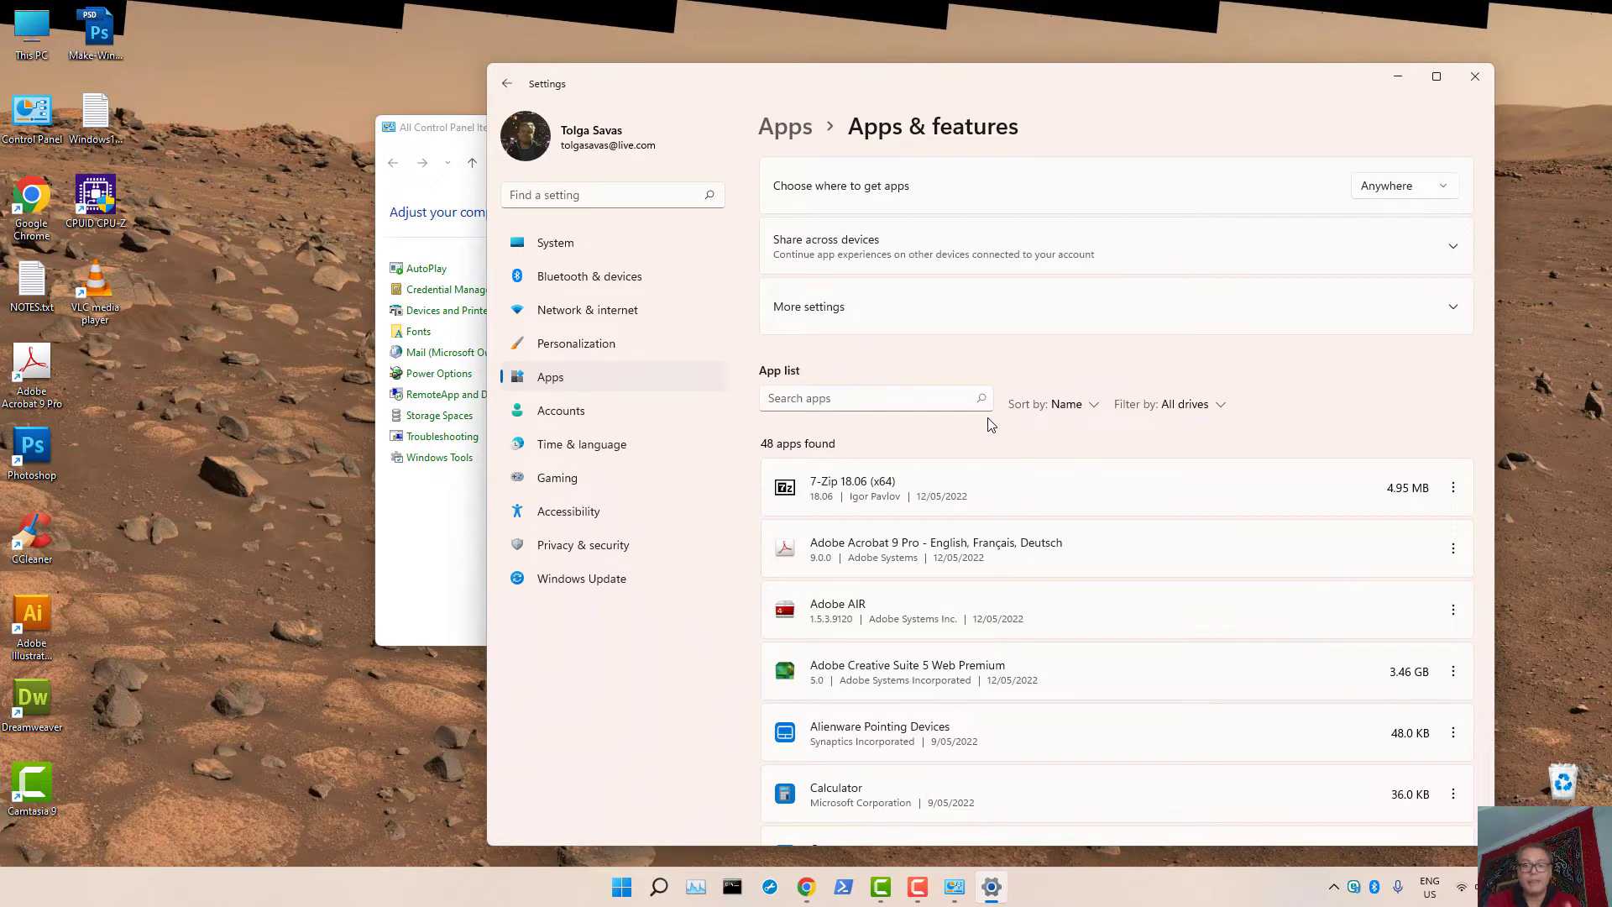
scroll(991, 424, "down", 3)
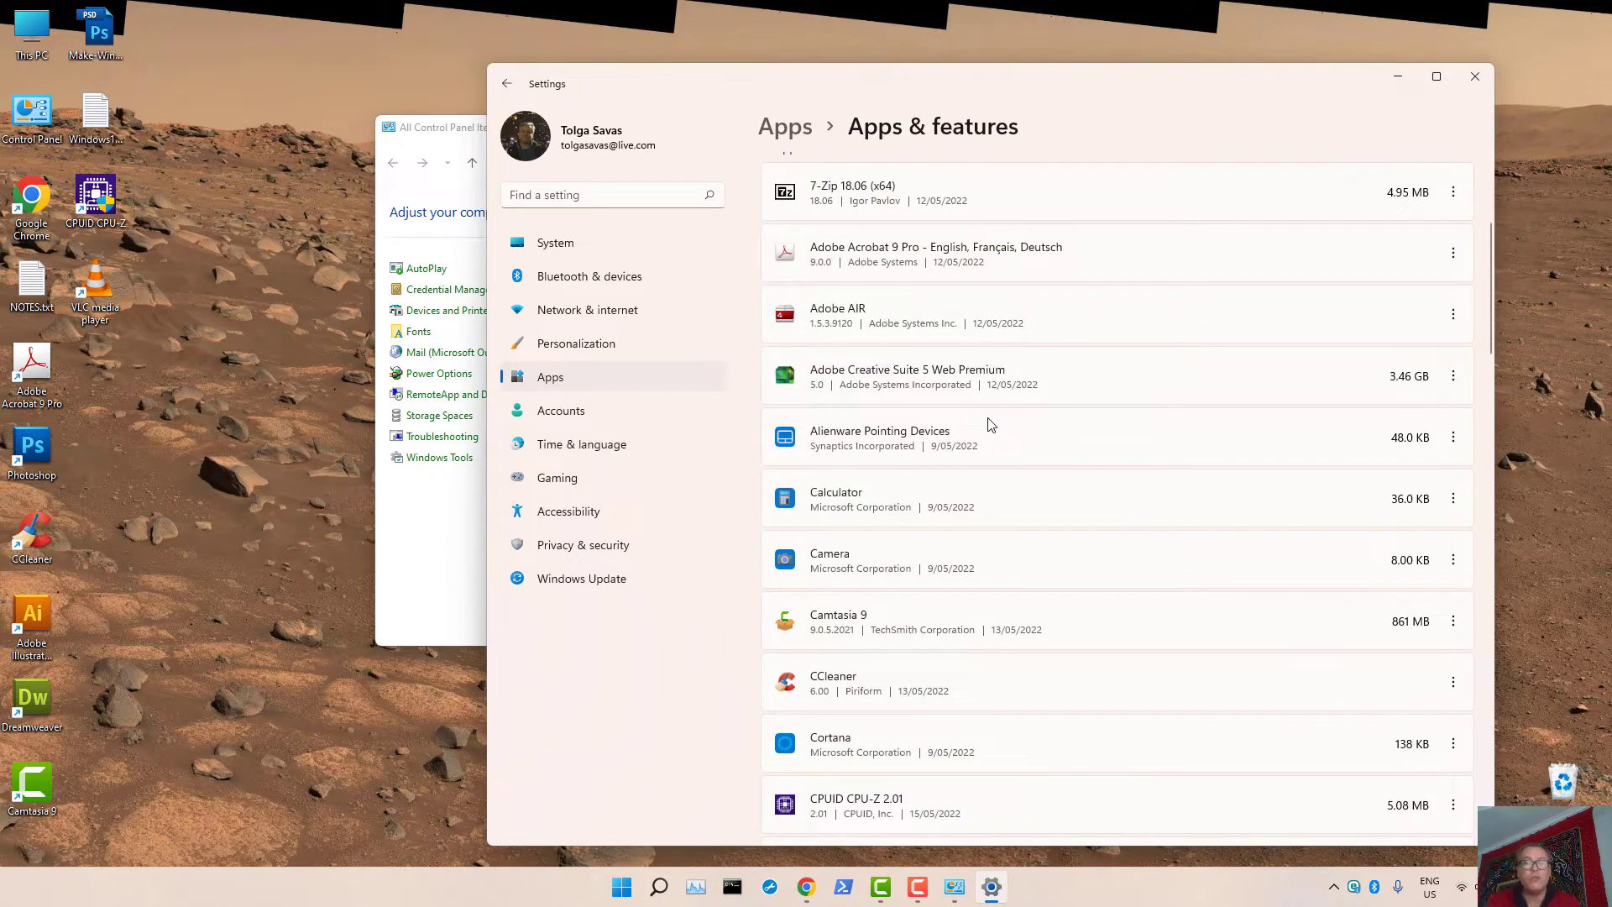
left_click(229, 898)
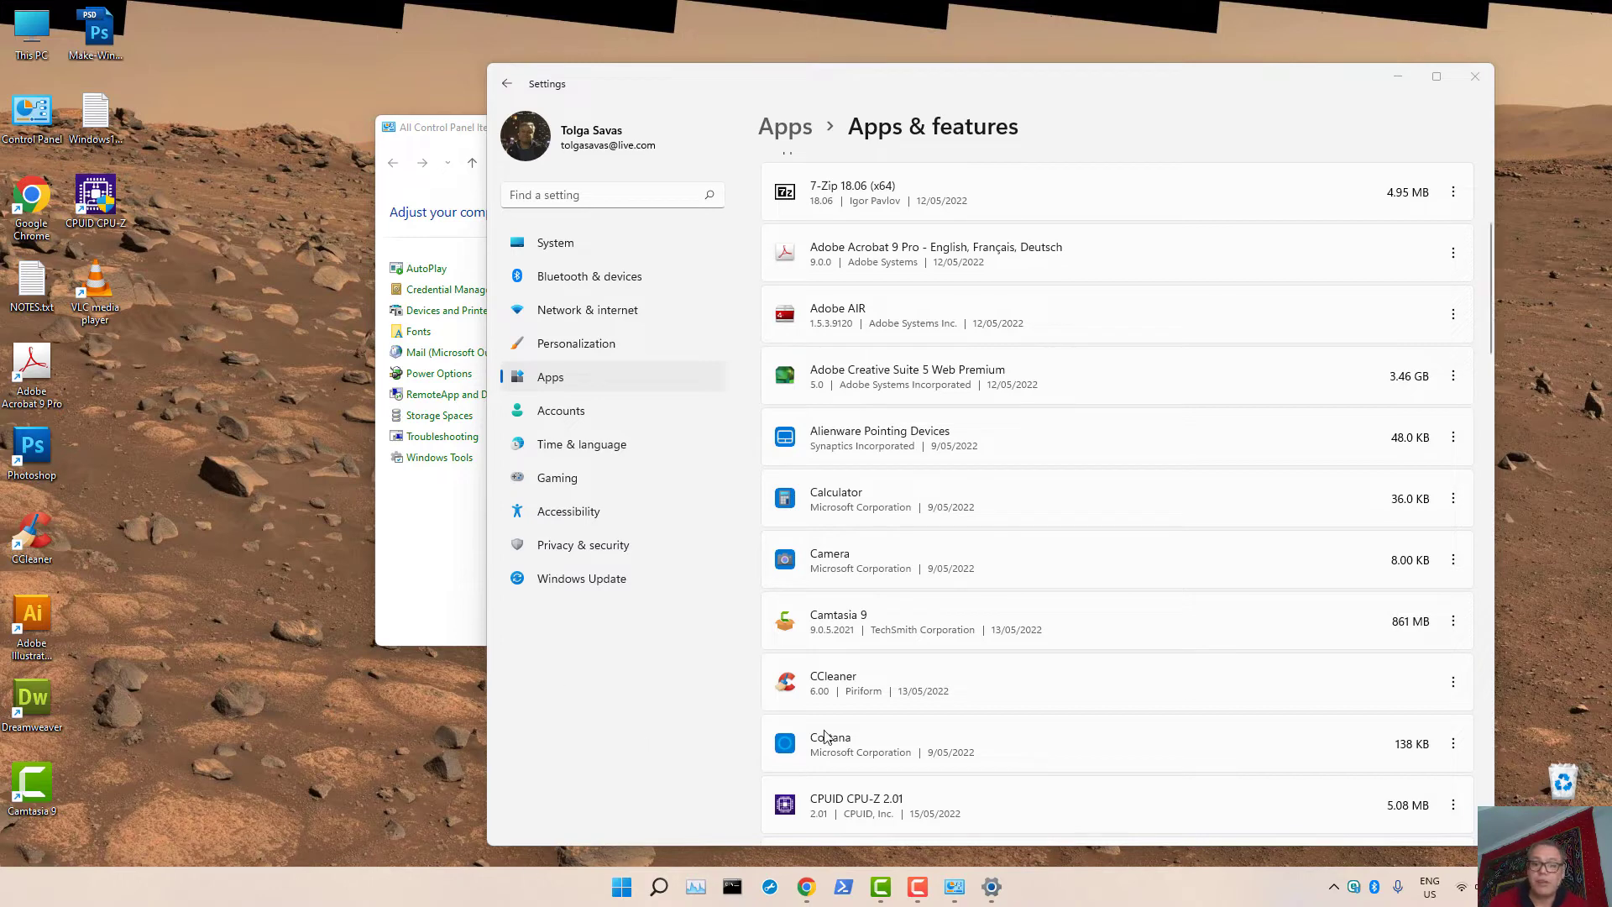
Close Settings and Control Panel, reopen Control Panel from the desktop, and open Windows Tools.
left_click(1474, 77)
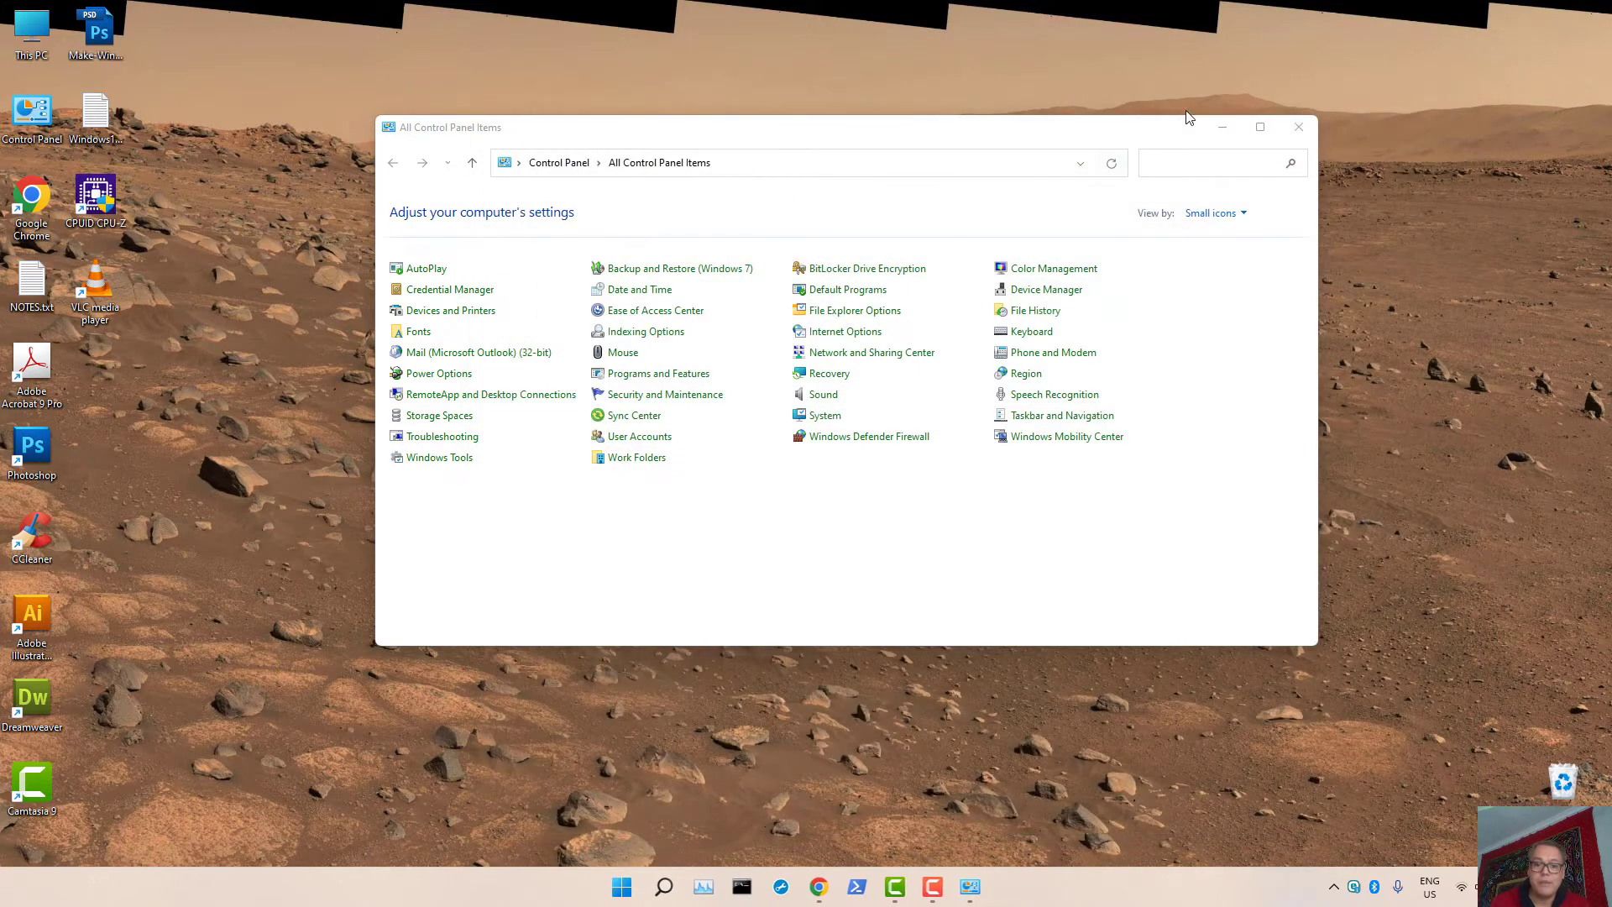
left_click(1298, 128)
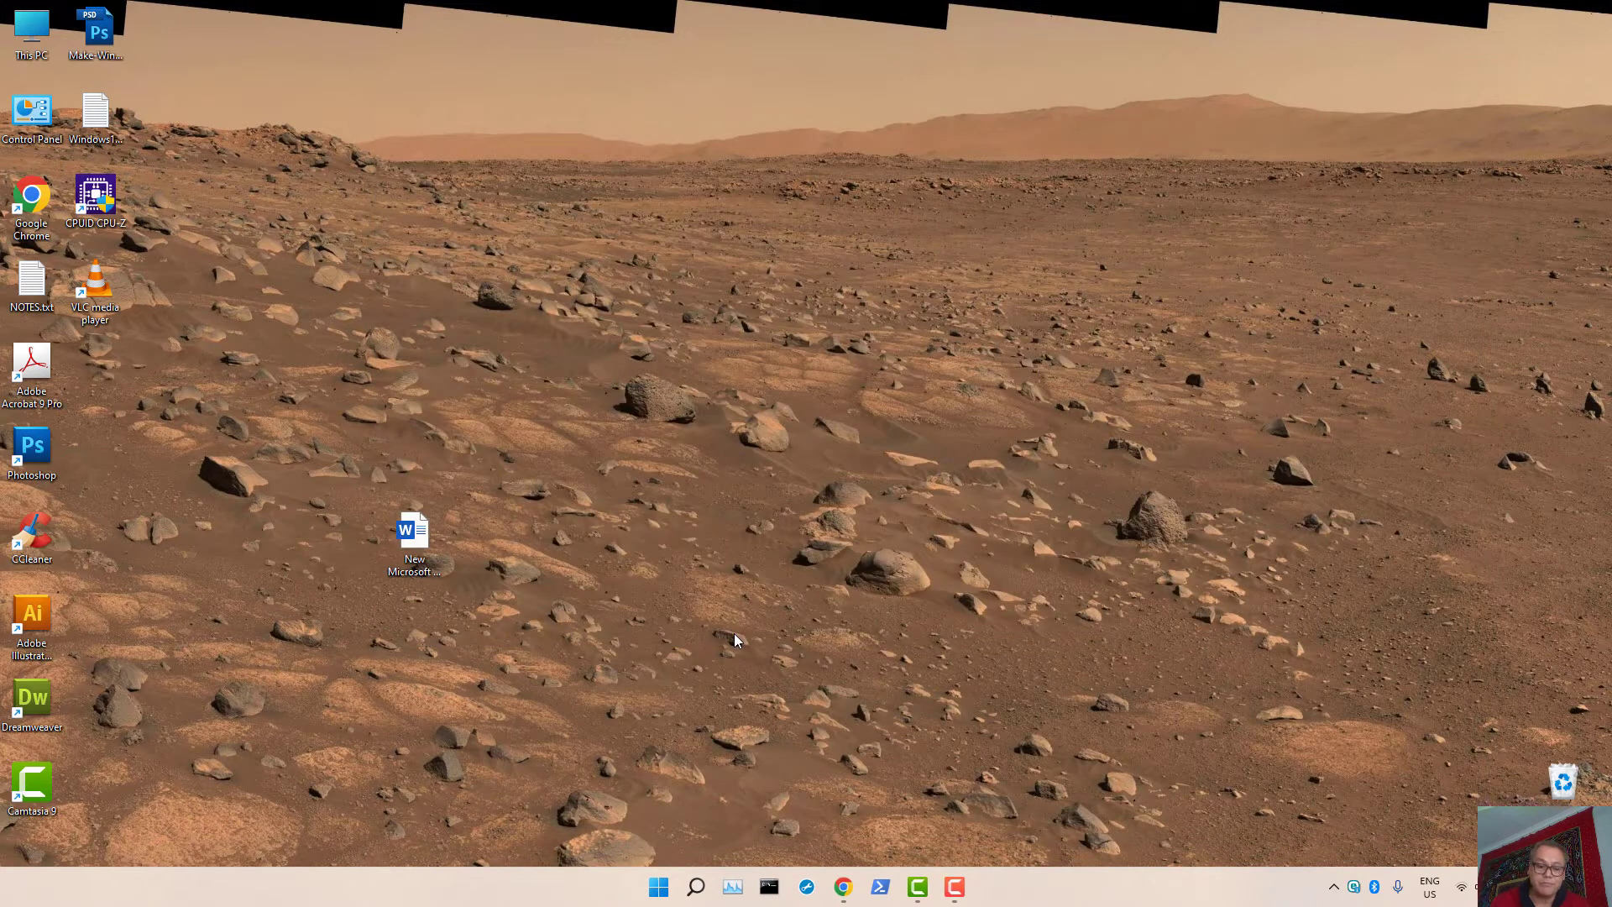
left_click(692, 890)
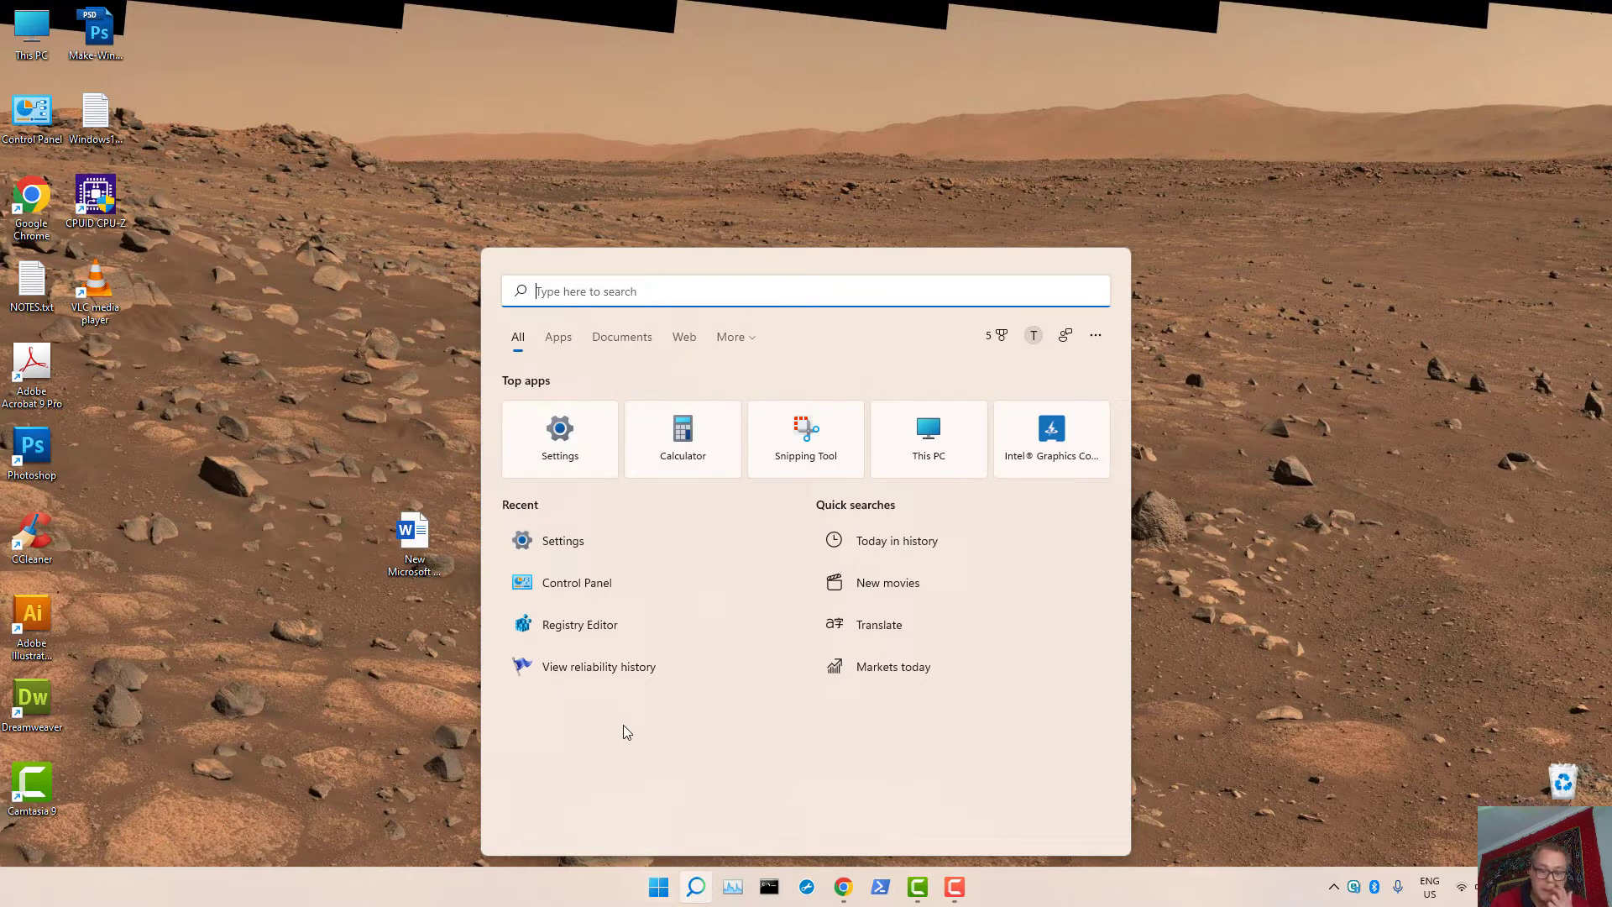
left_click(892, 200)
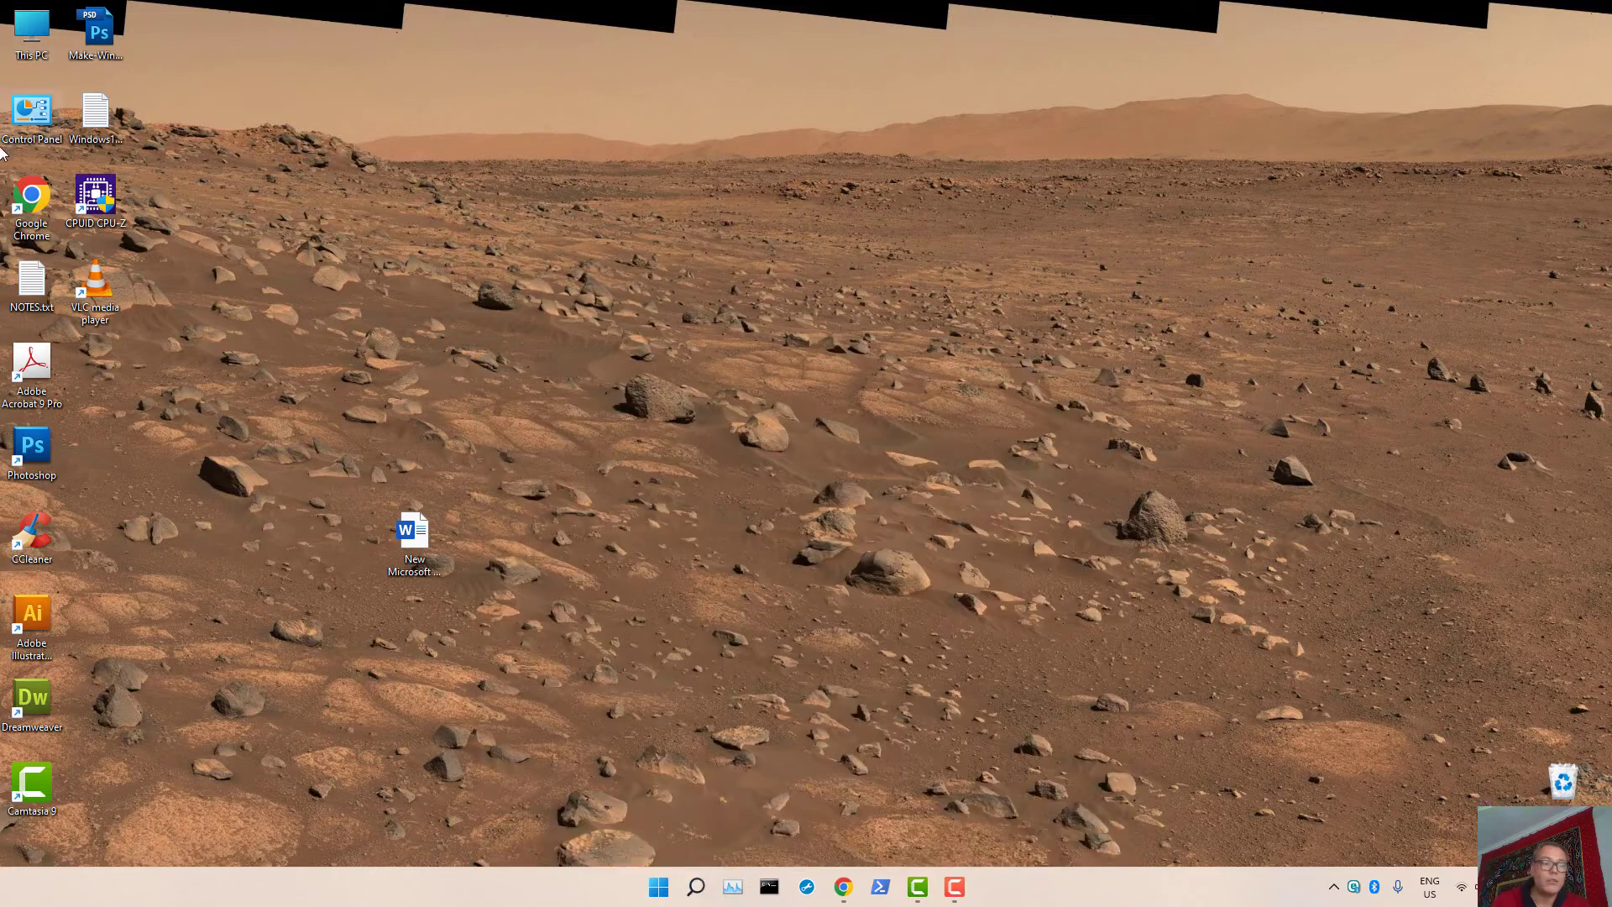
double_click(46, 114)
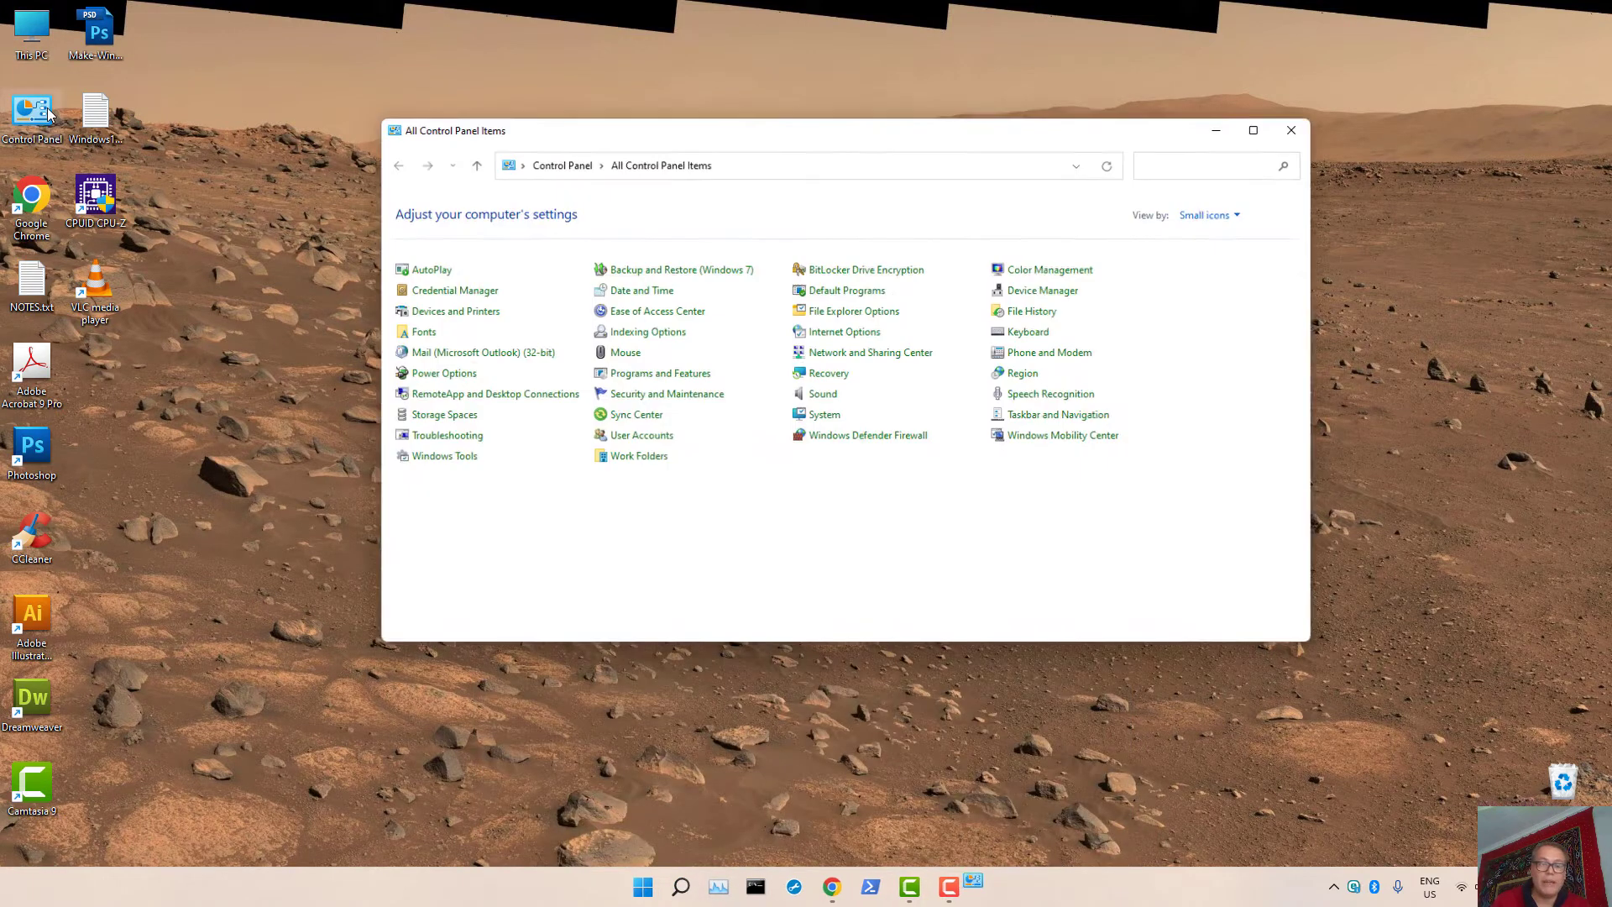
left_click(443, 460)
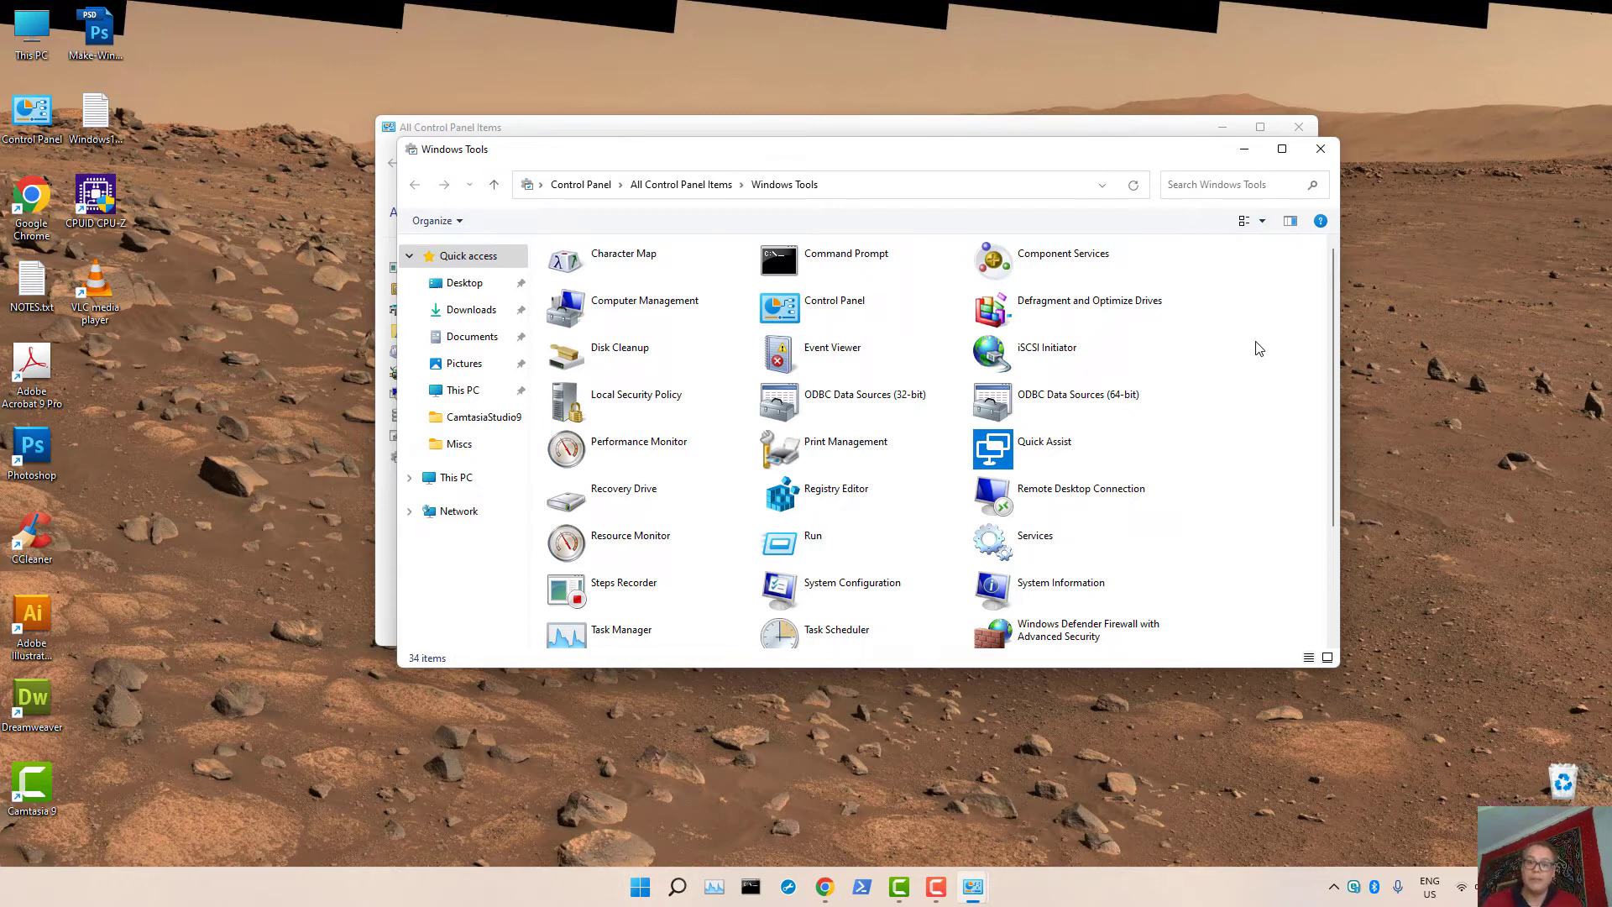
double_click(1016, 300)
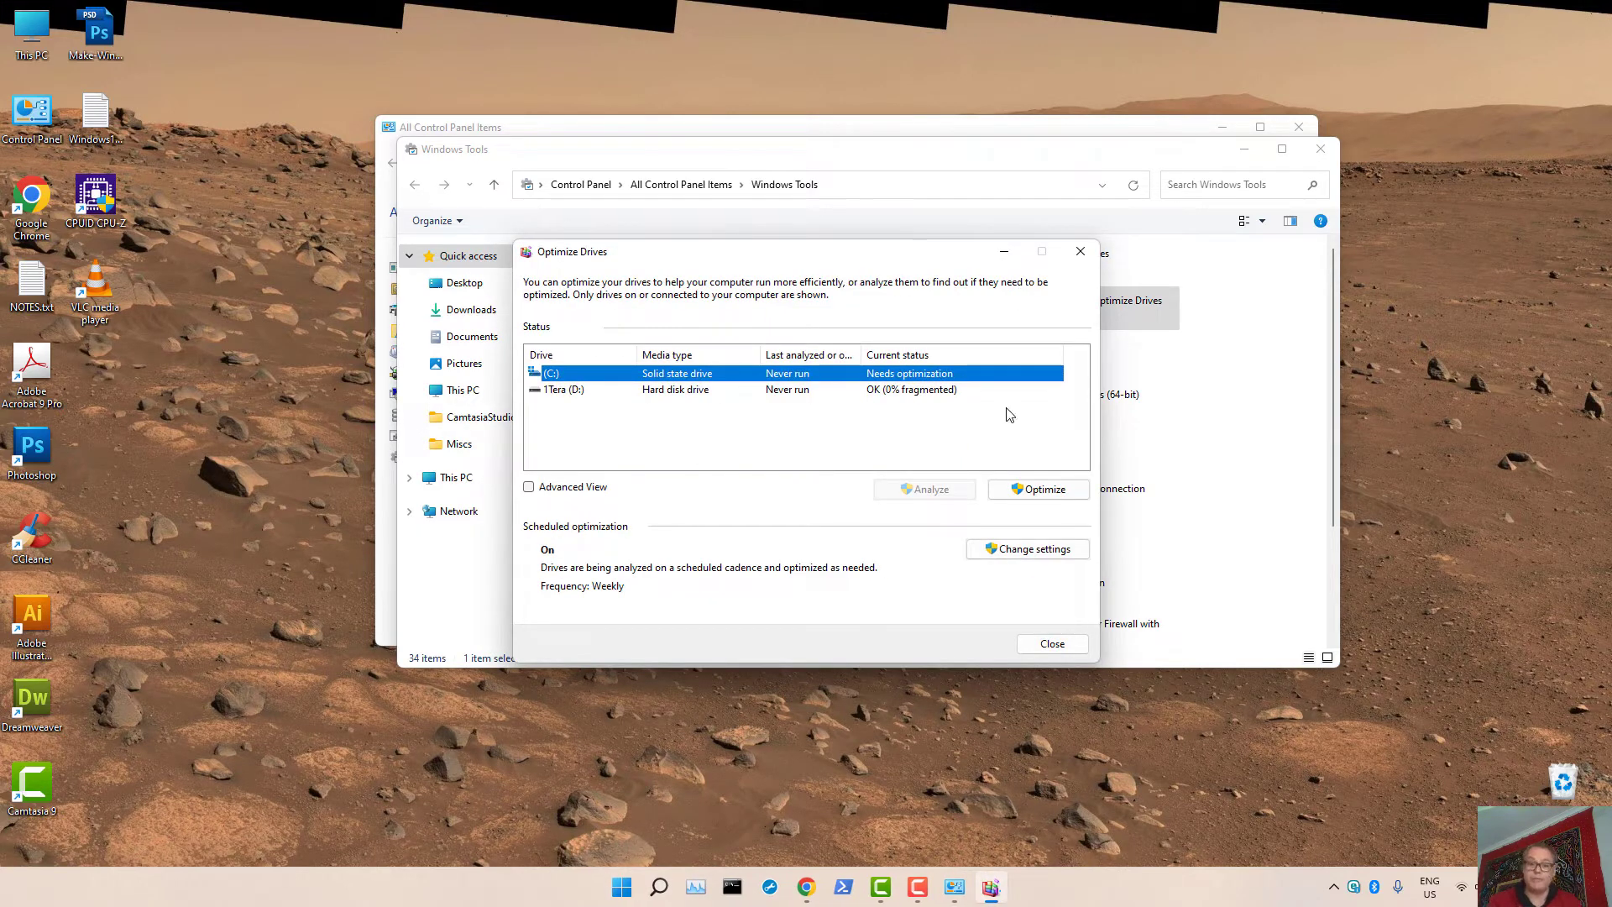
left_click(1051, 643)
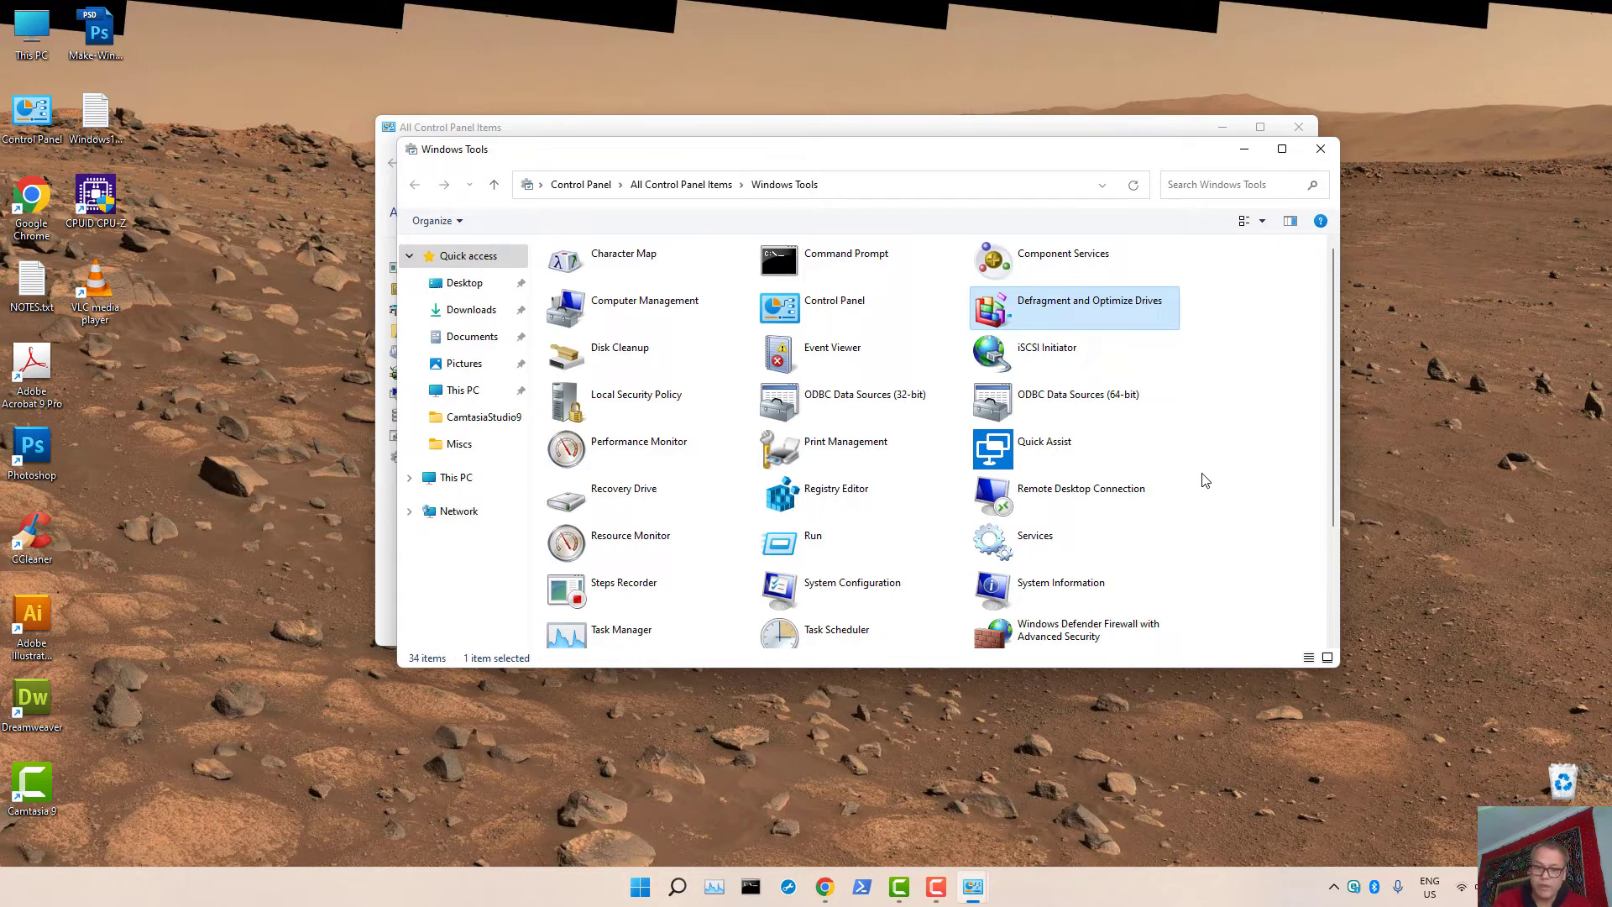
scroll(1206, 480, "down", 3)
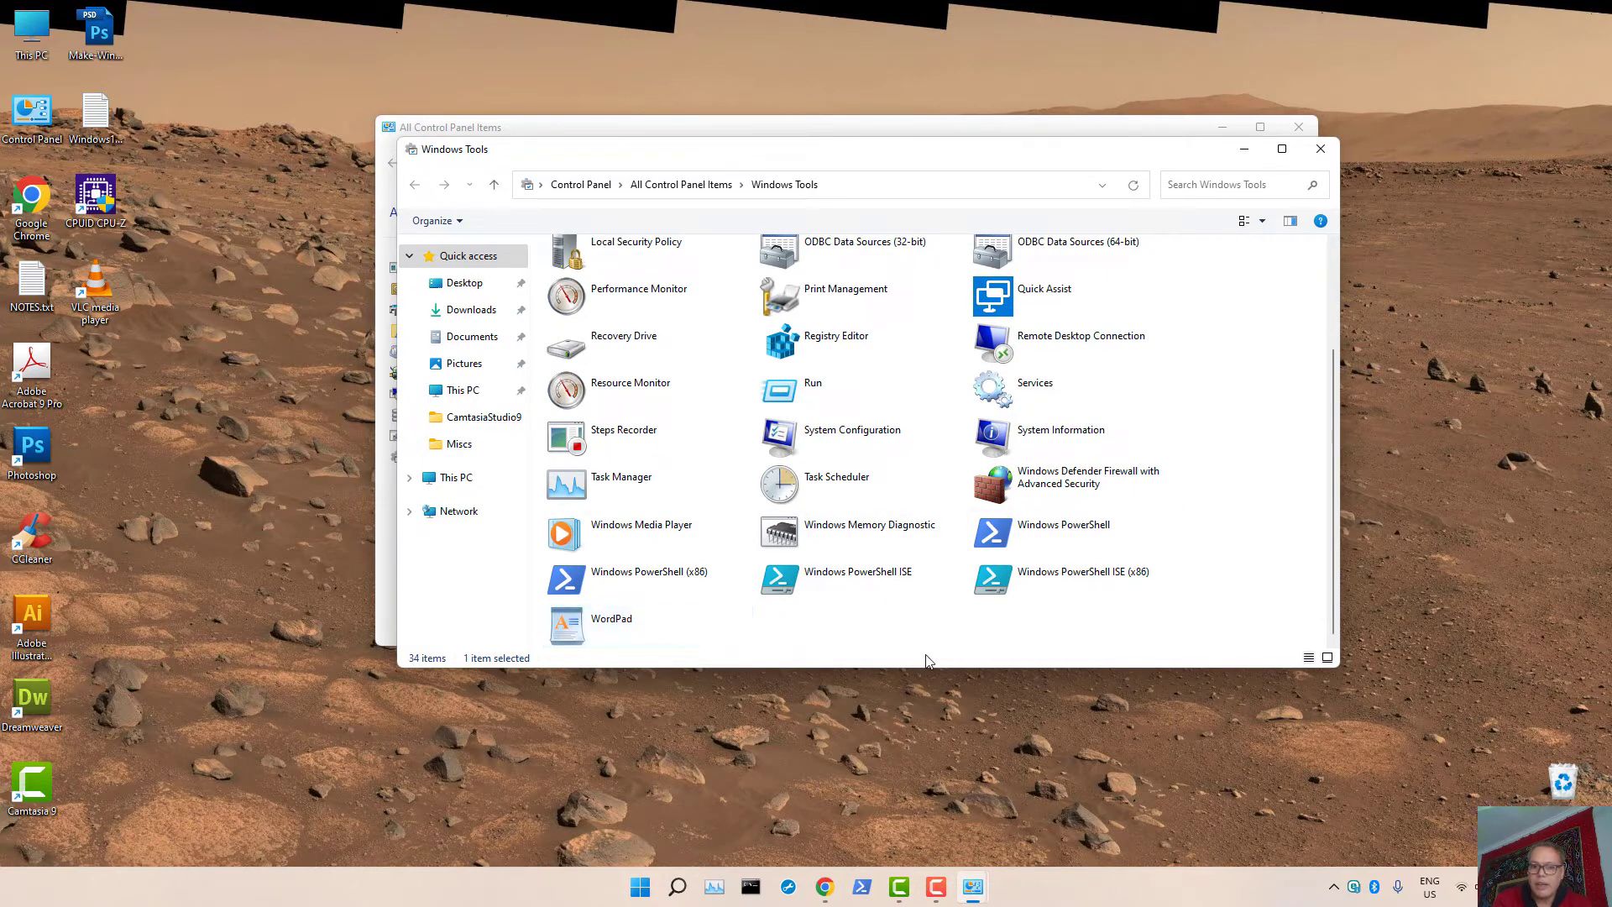
double_click(621, 489)
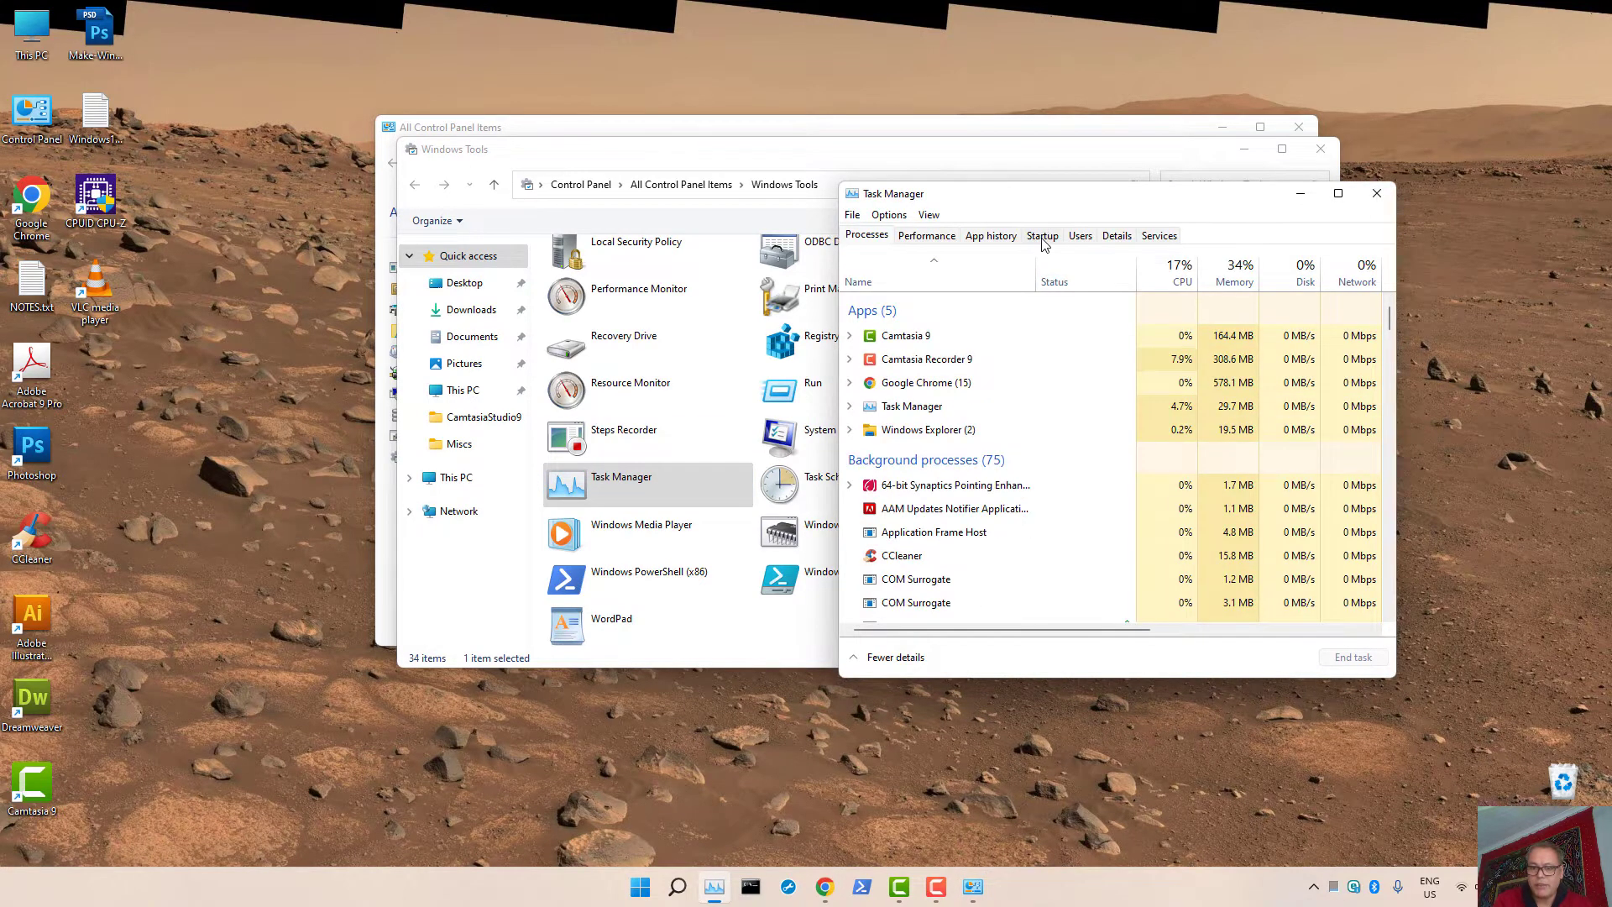
left_click(1041, 237)
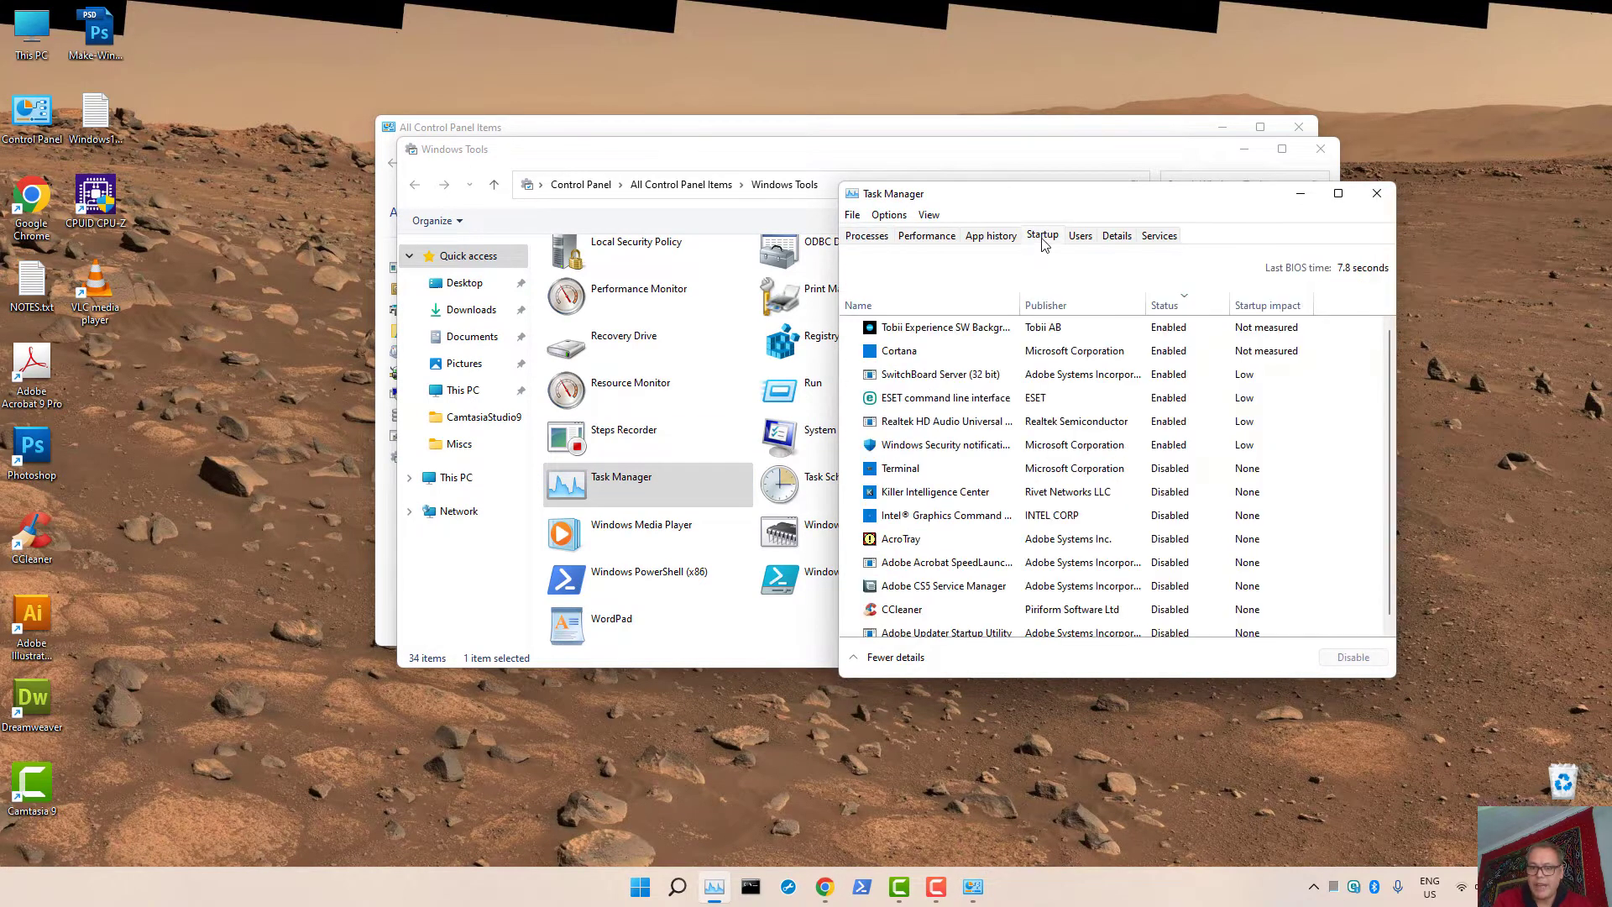
left_click(1168, 306)
left_click(1168, 307)
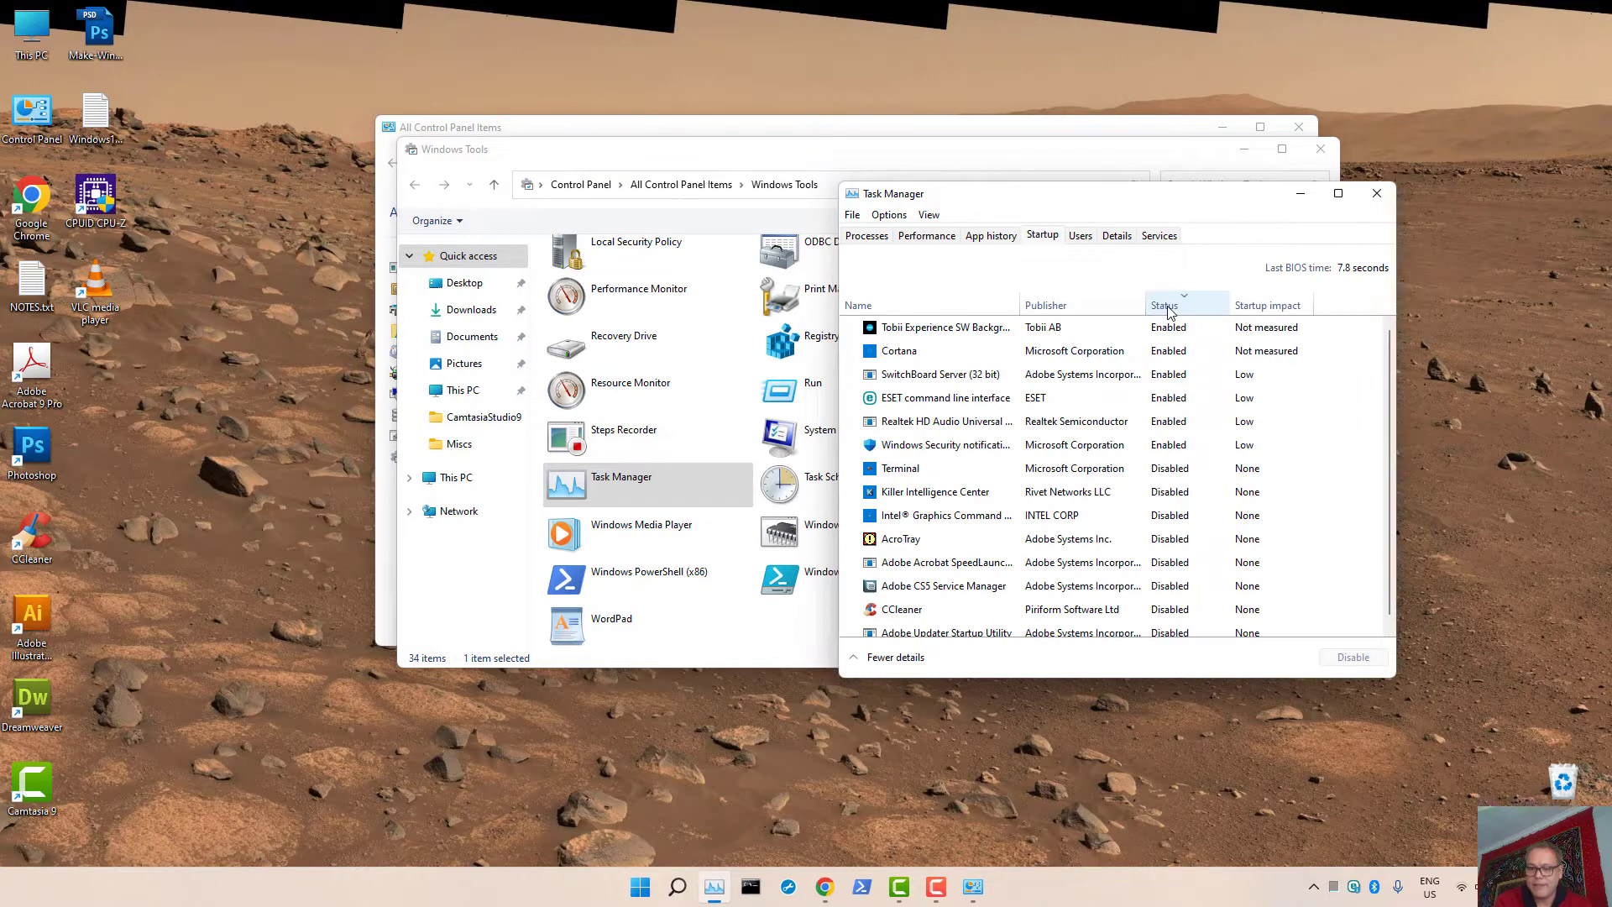
left_click(1170, 332)
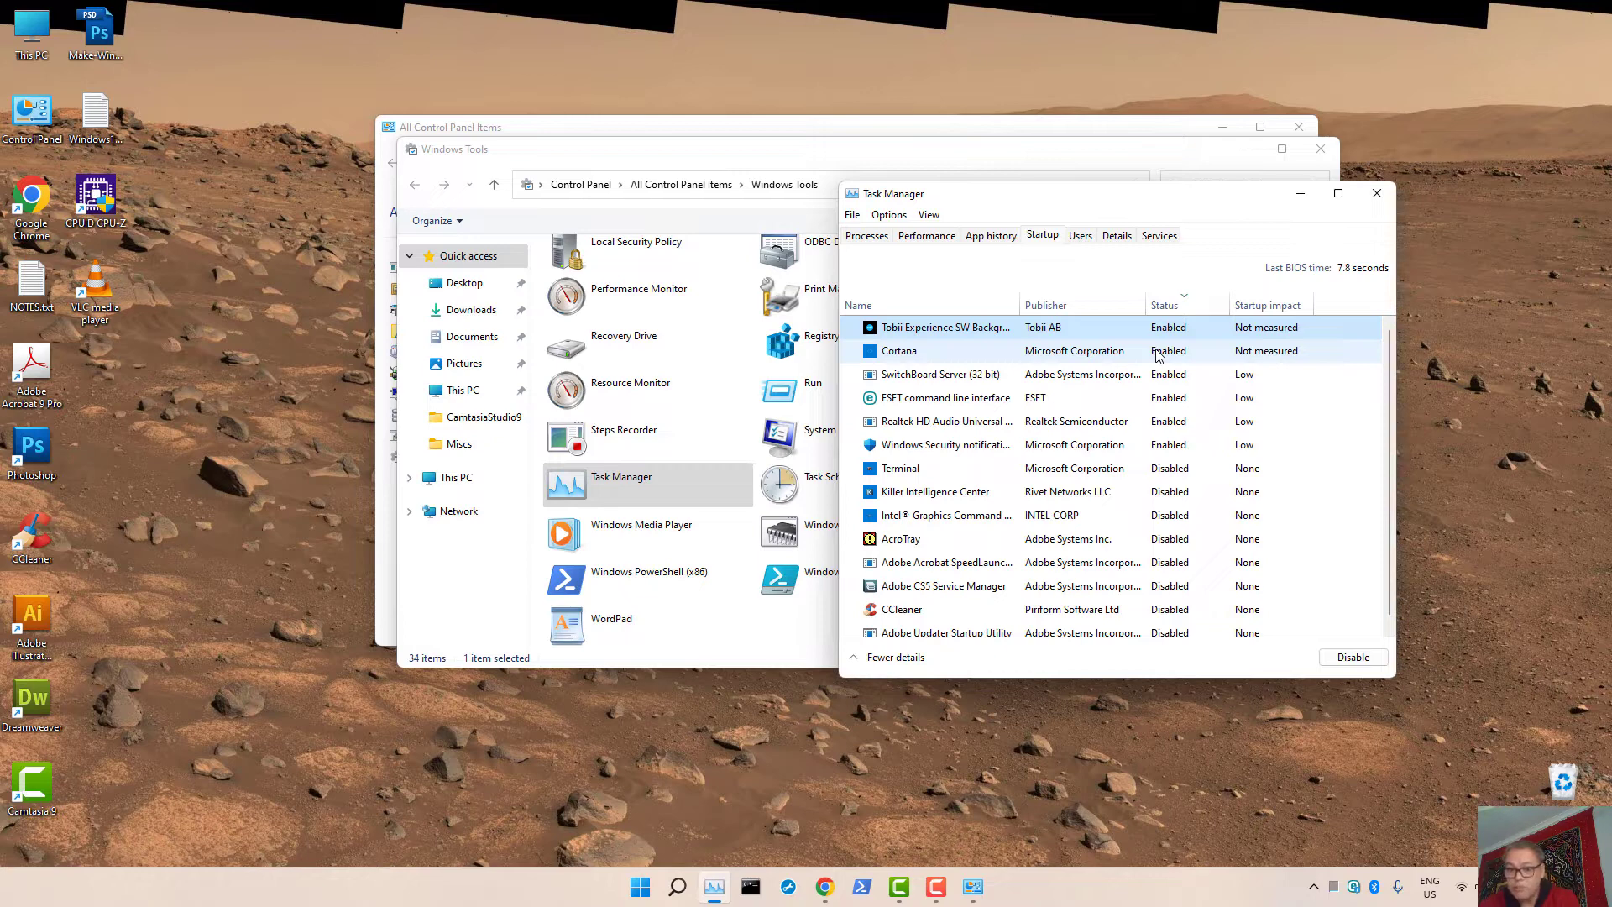
left_click(1157, 354)
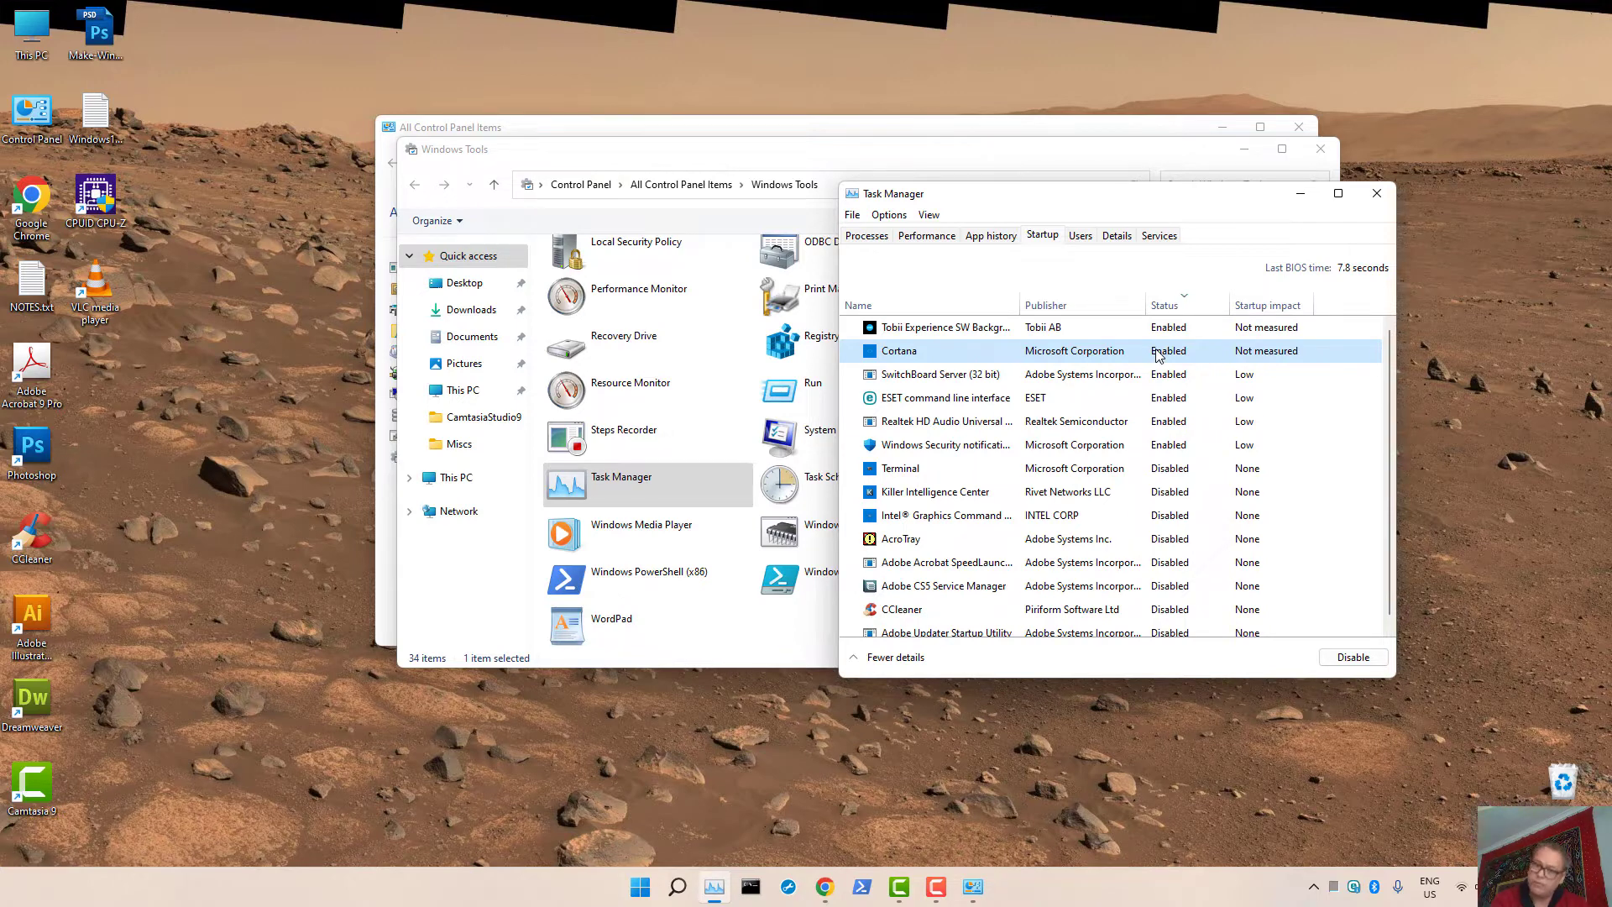
Review the Cortana, ESET, Killer Intelligence Center and AcroTray startup entries without changing their status.
right_click(1157, 353)
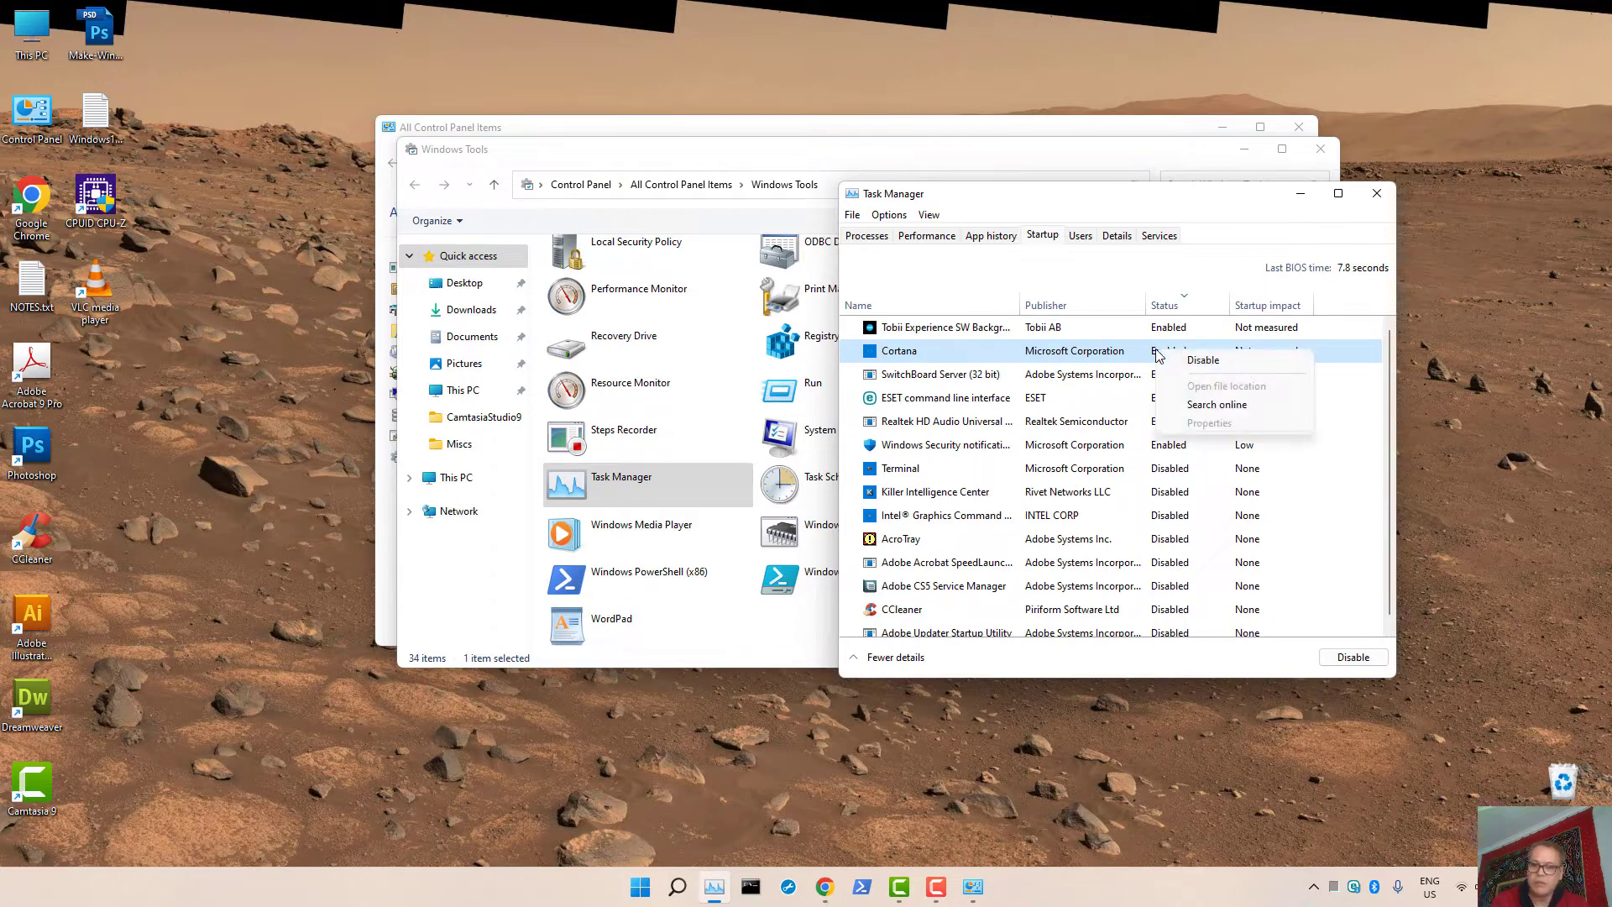
left_click(1046, 237)
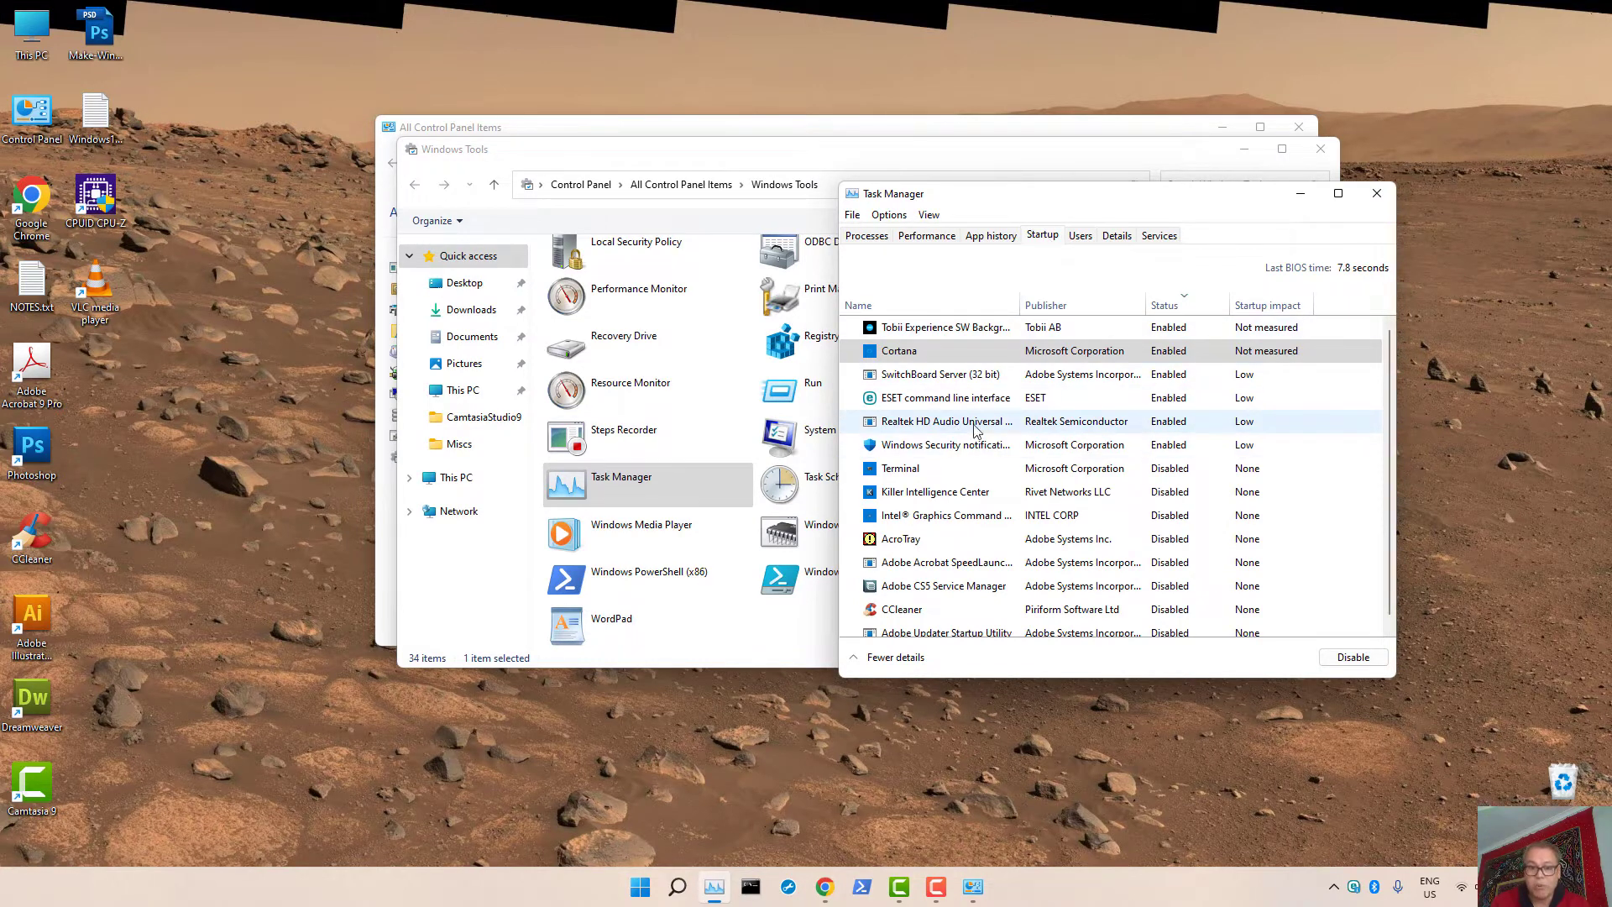
left_click(942, 398)
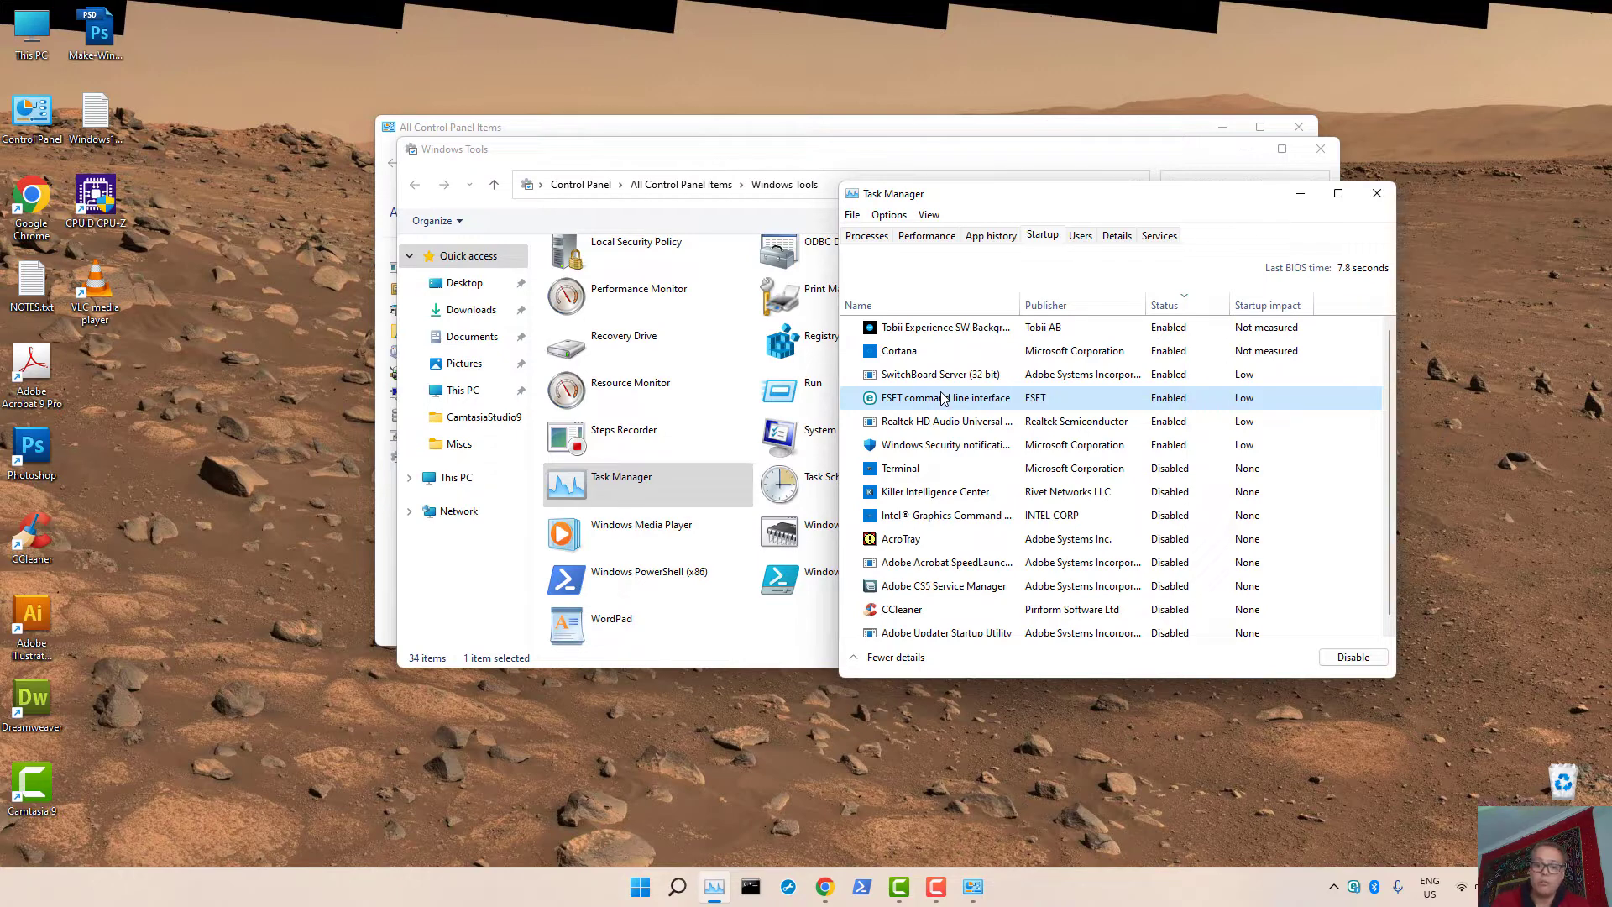
left_click(923, 501)
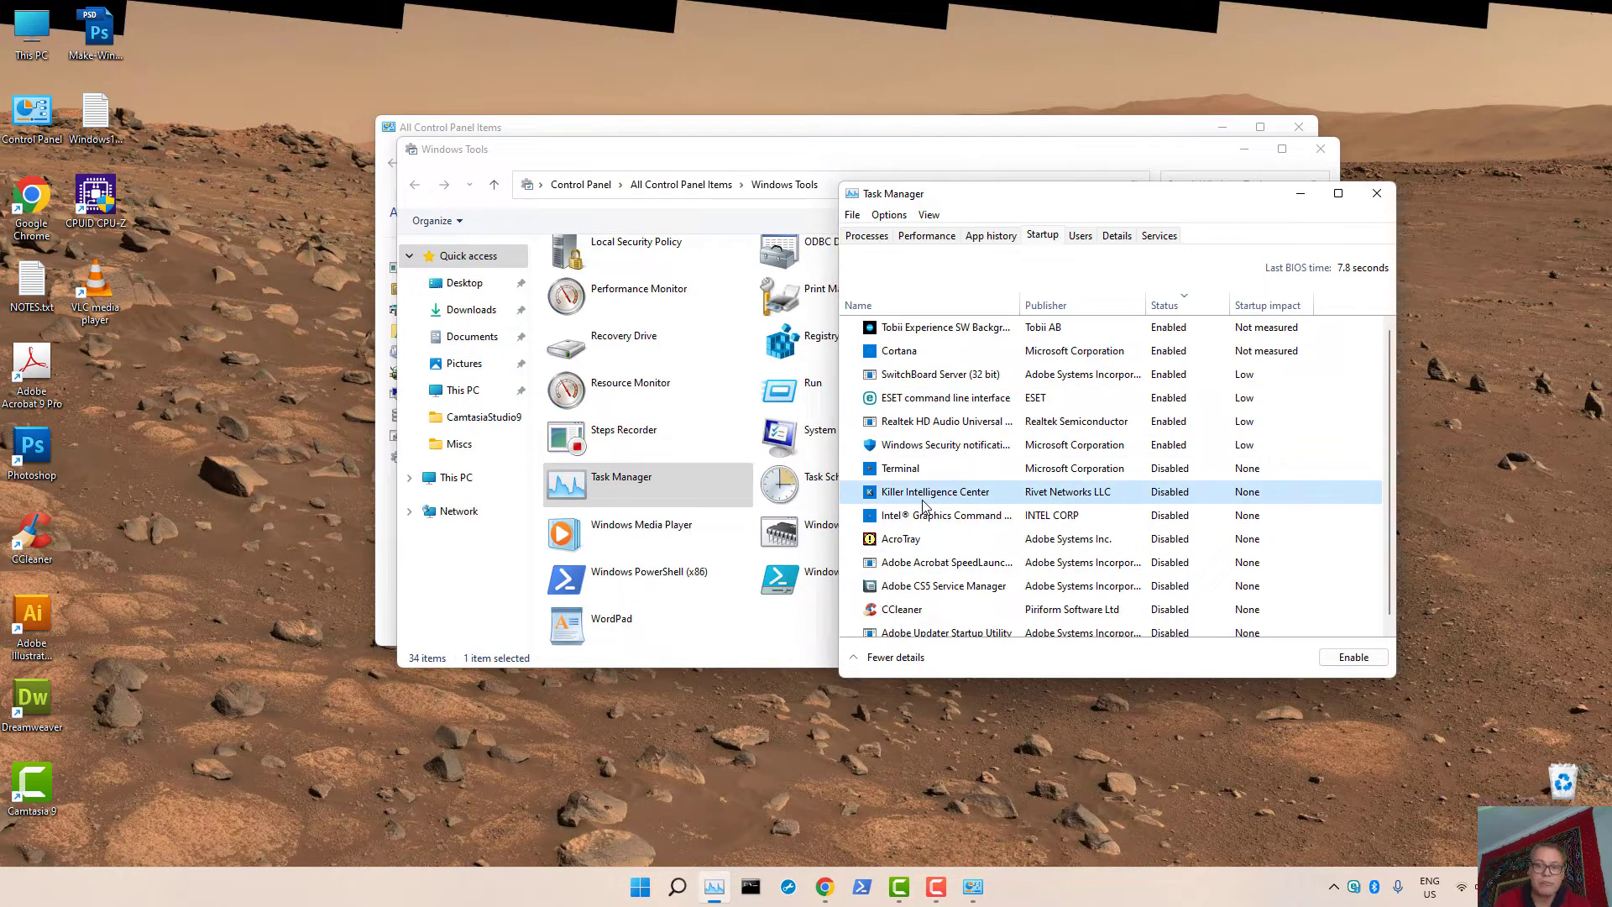
left_click(910, 544)
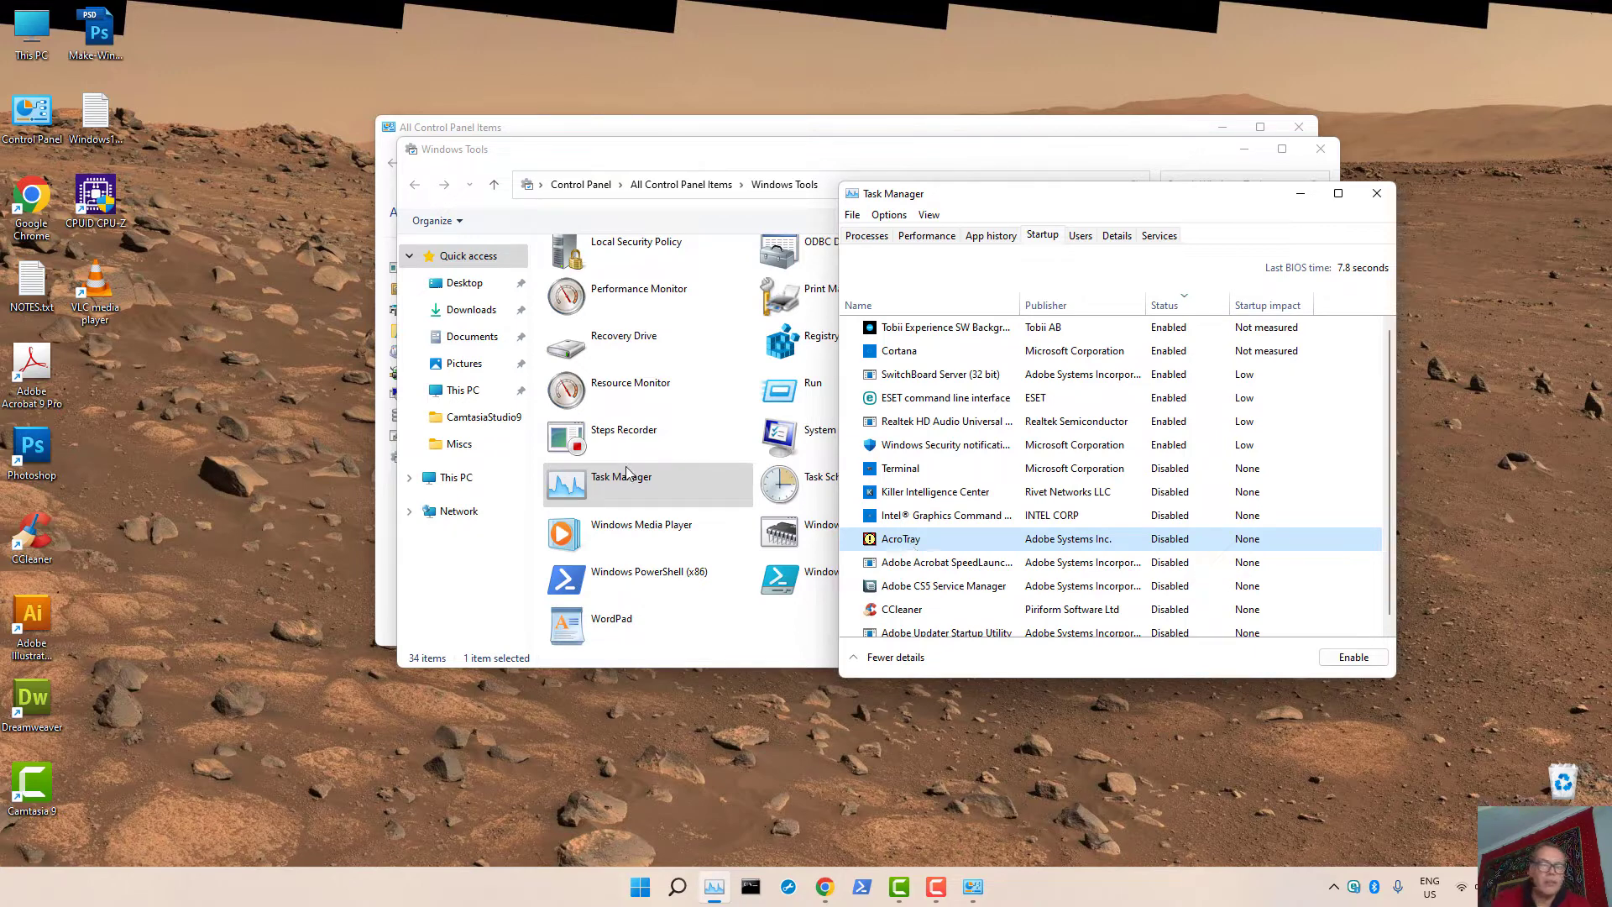
Launch and close Adobe Acrobat Pro from the desktop, then close Task Manager.
double_click(25, 367)
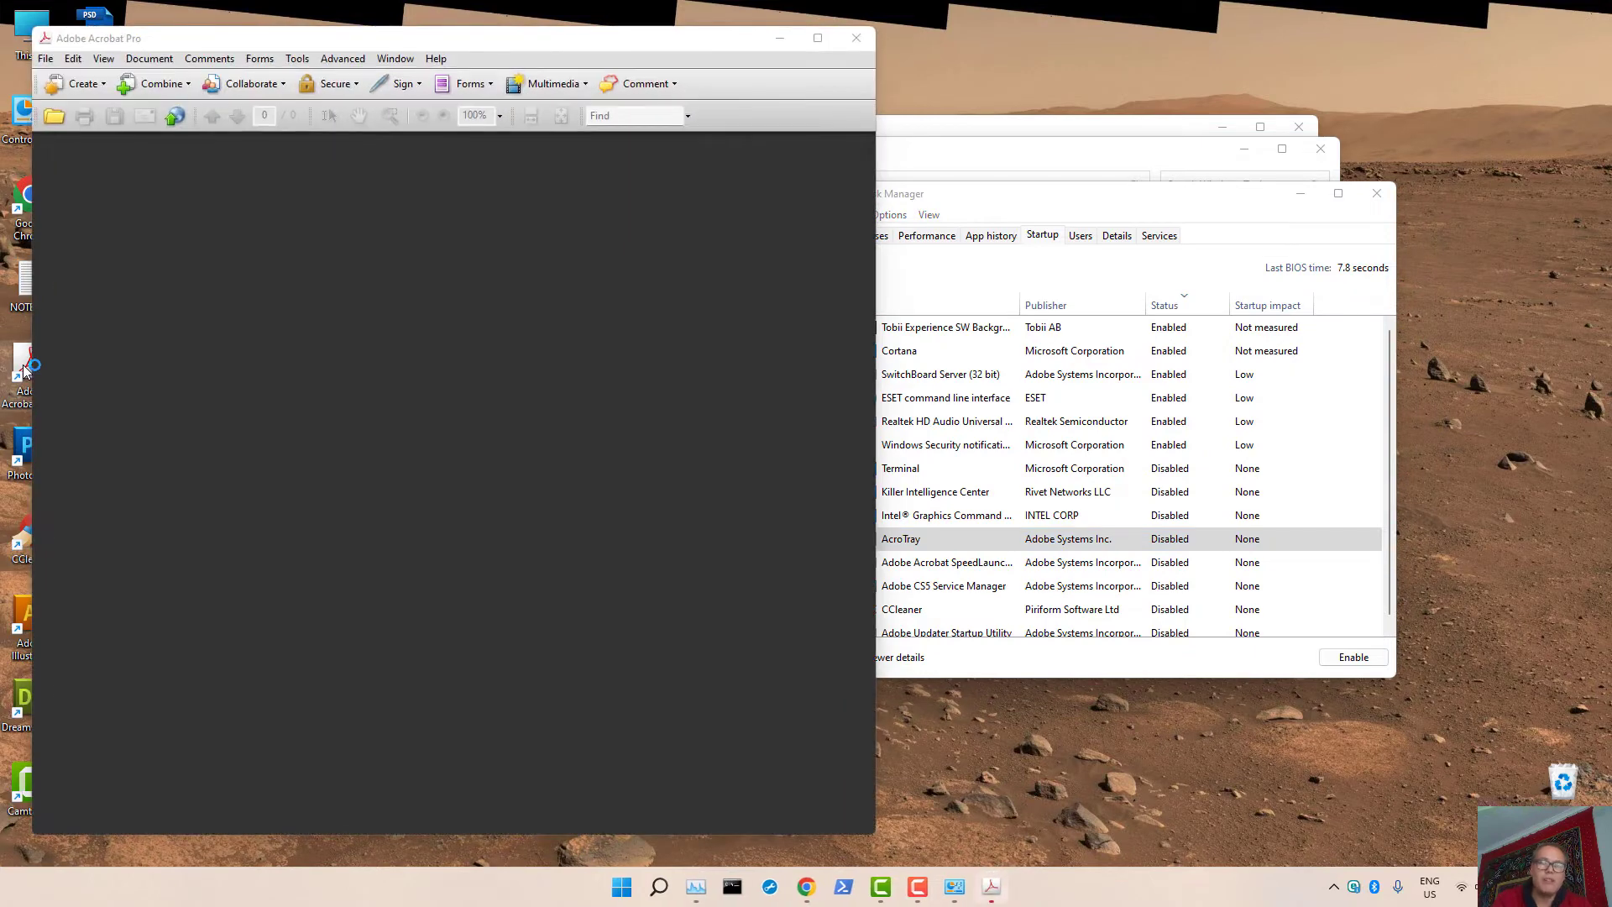
left_click(864, 40)
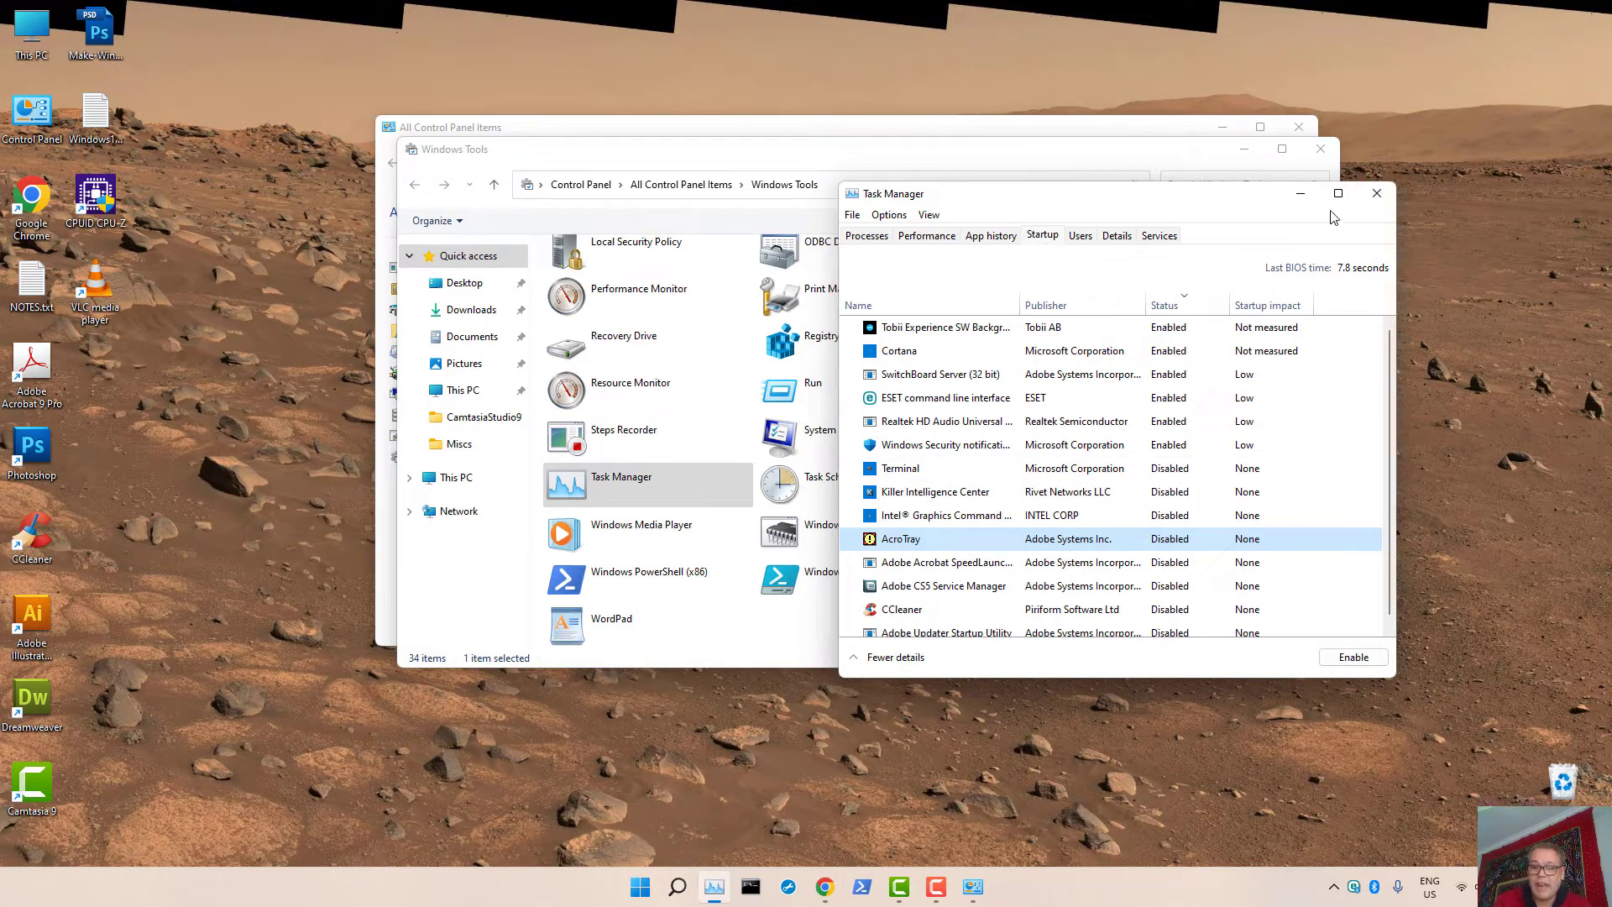
left_click(1379, 198)
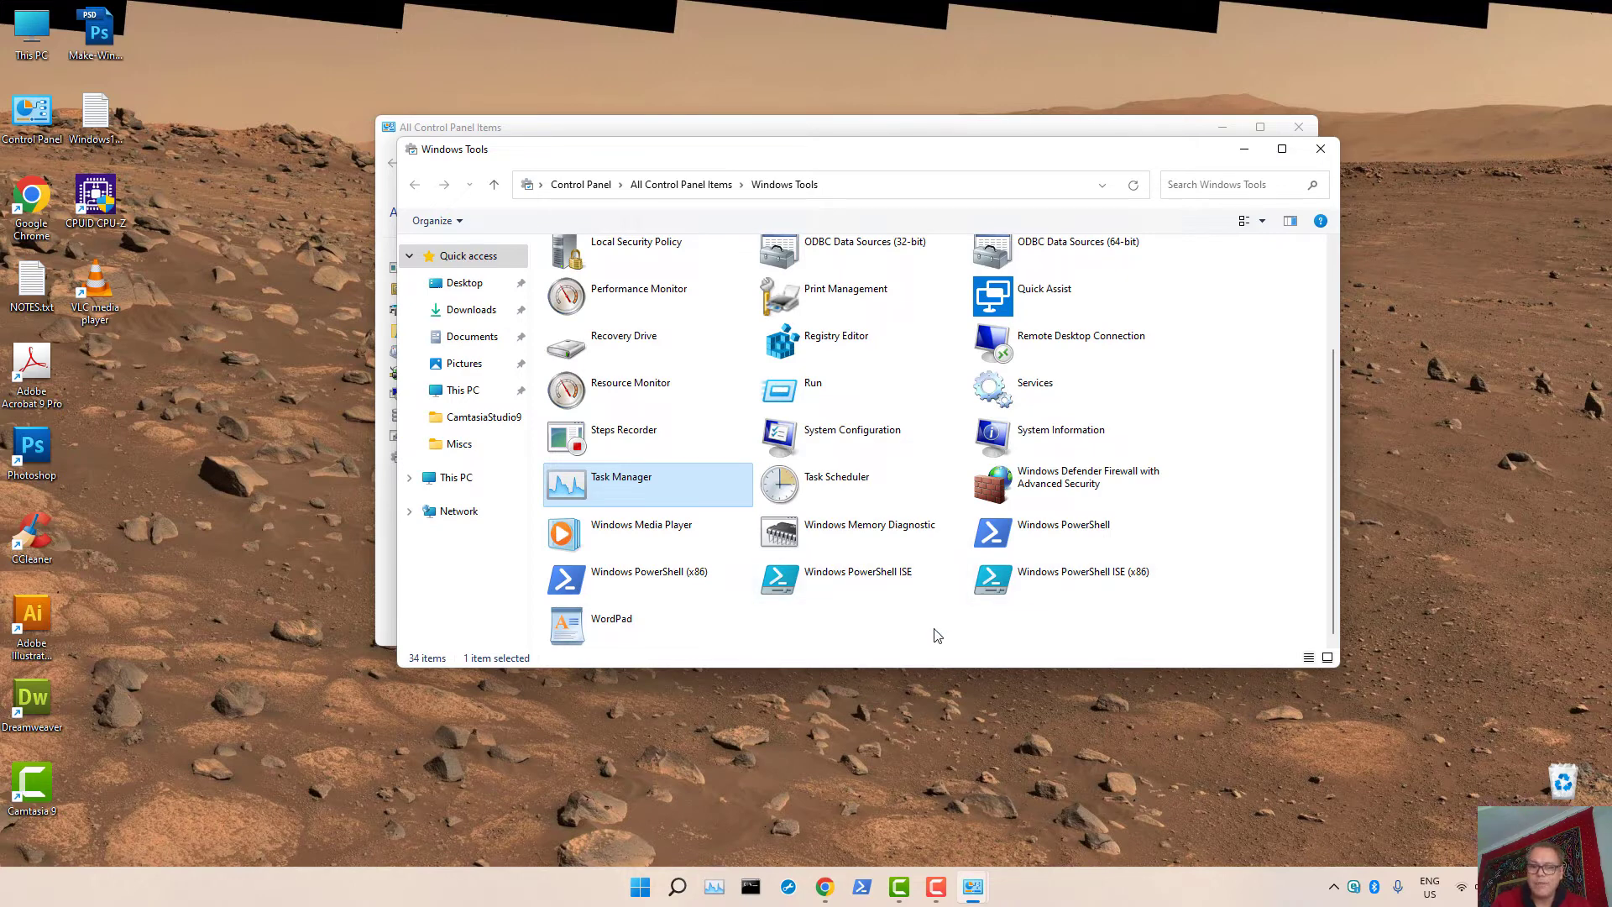
In Event Viewer, browse the Application and System logs, inspect the DistributedCOM 10016 warning, then minimize.
scroll(937, 635, "up", 1)
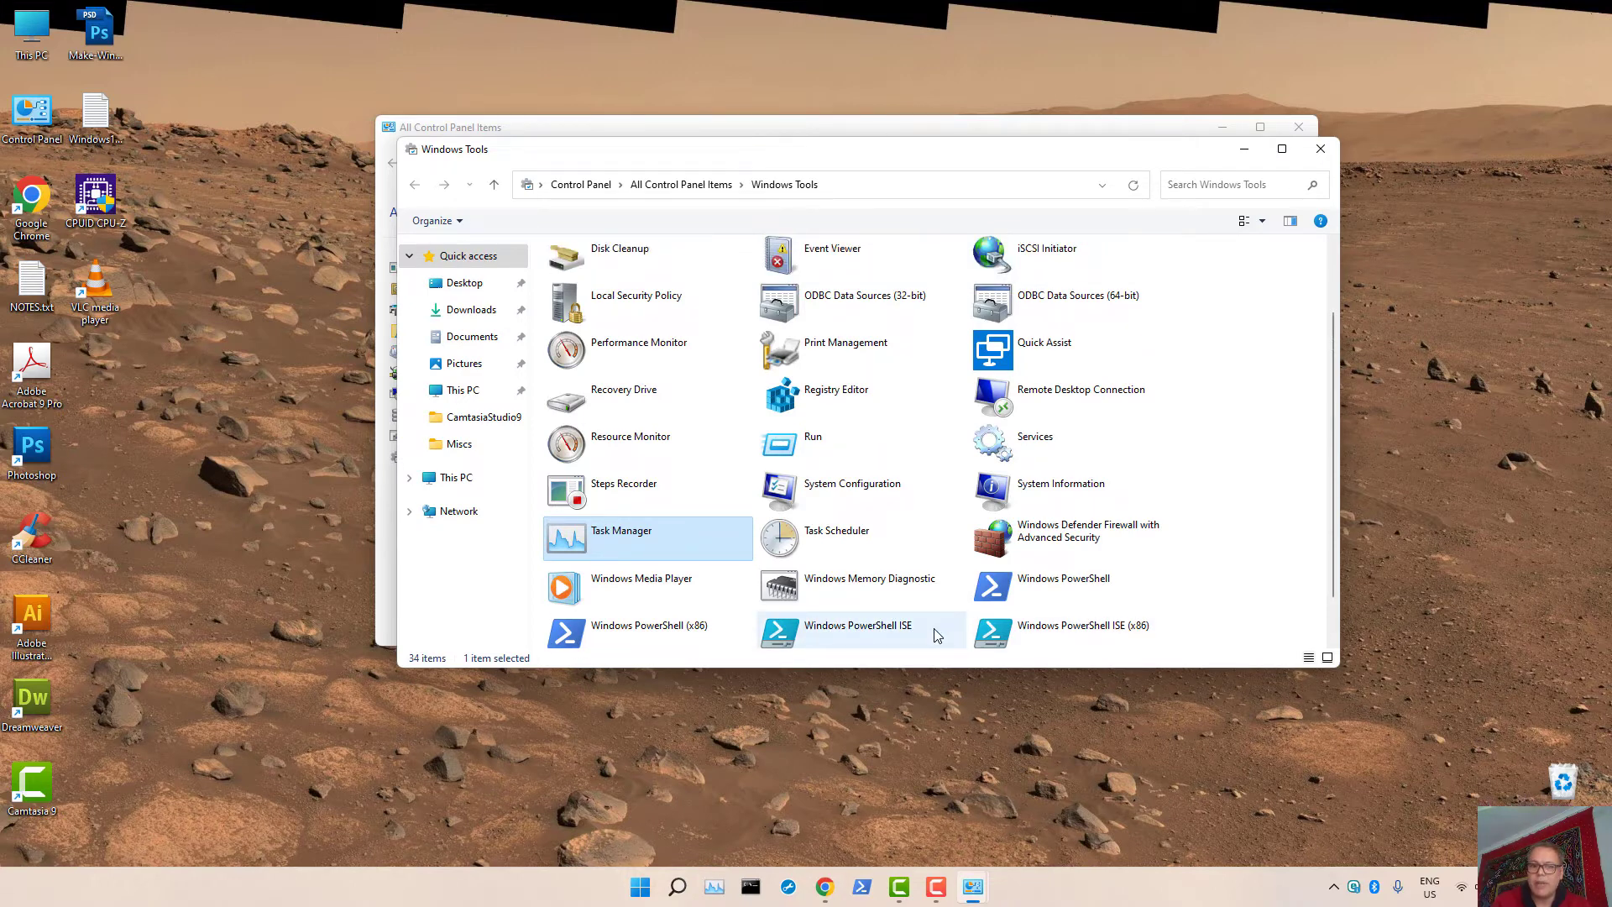
left_click(820, 256)
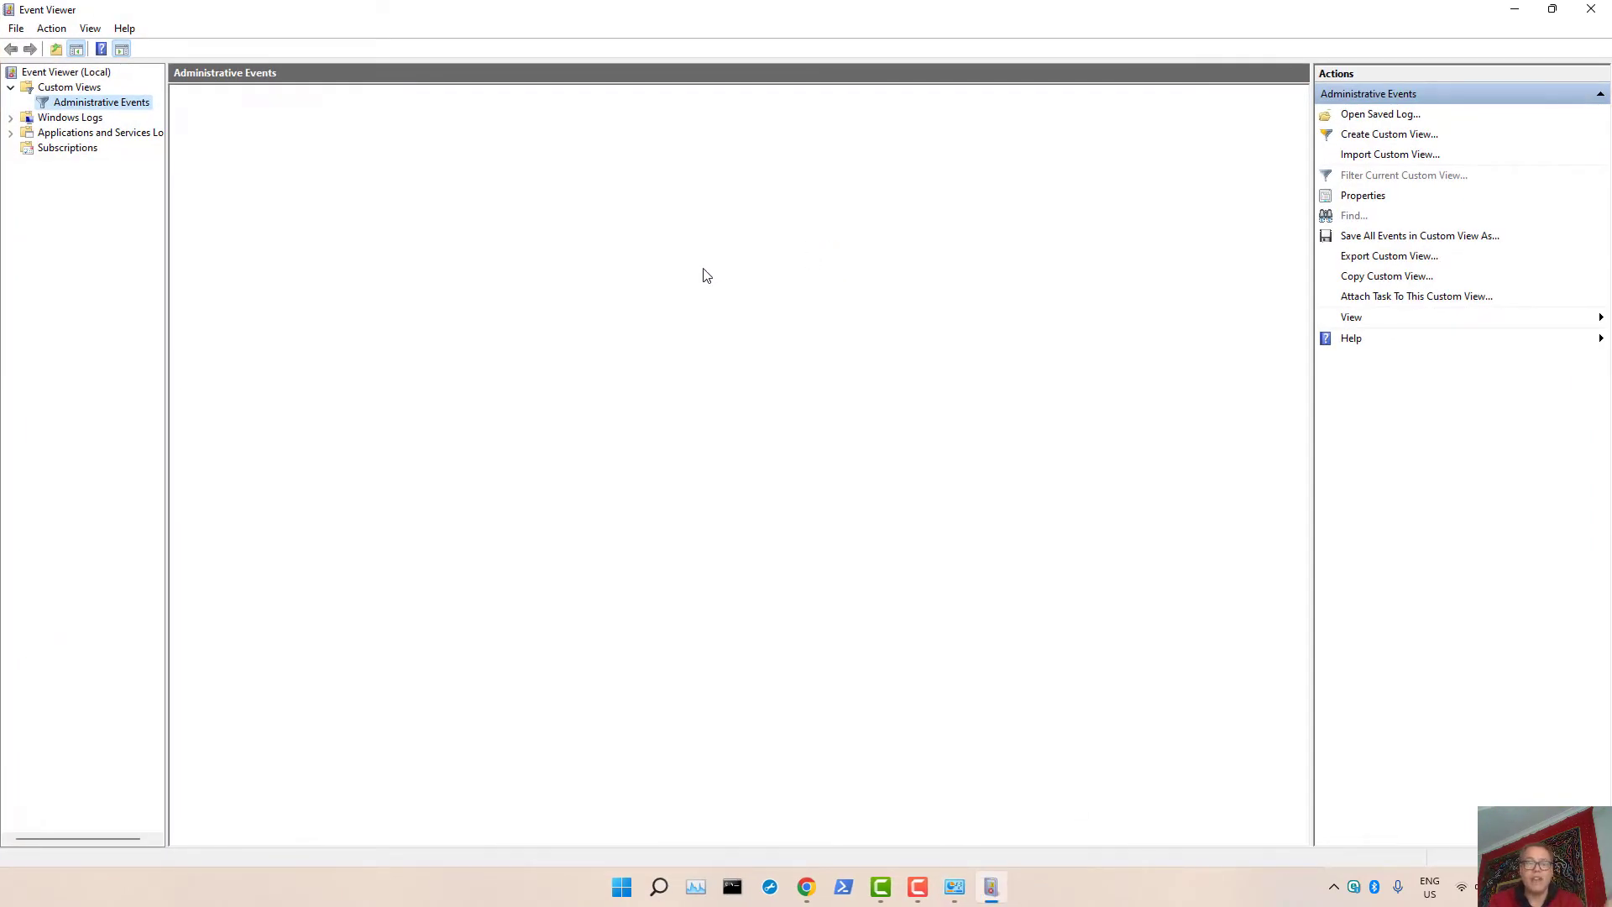
double_click(74, 123)
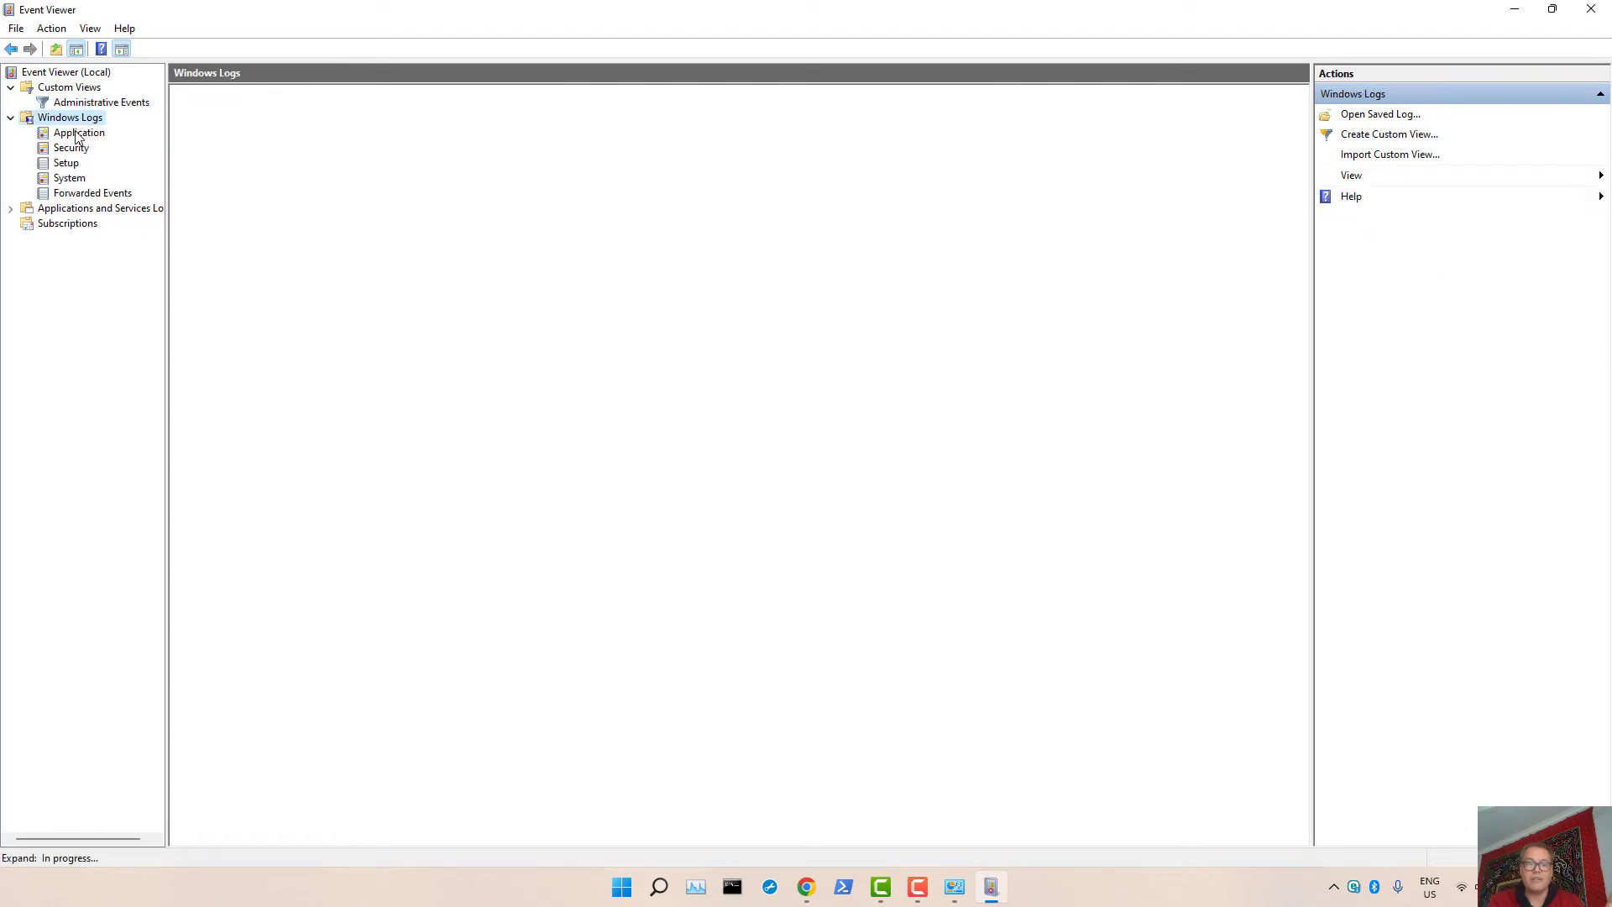
left_click(77, 134)
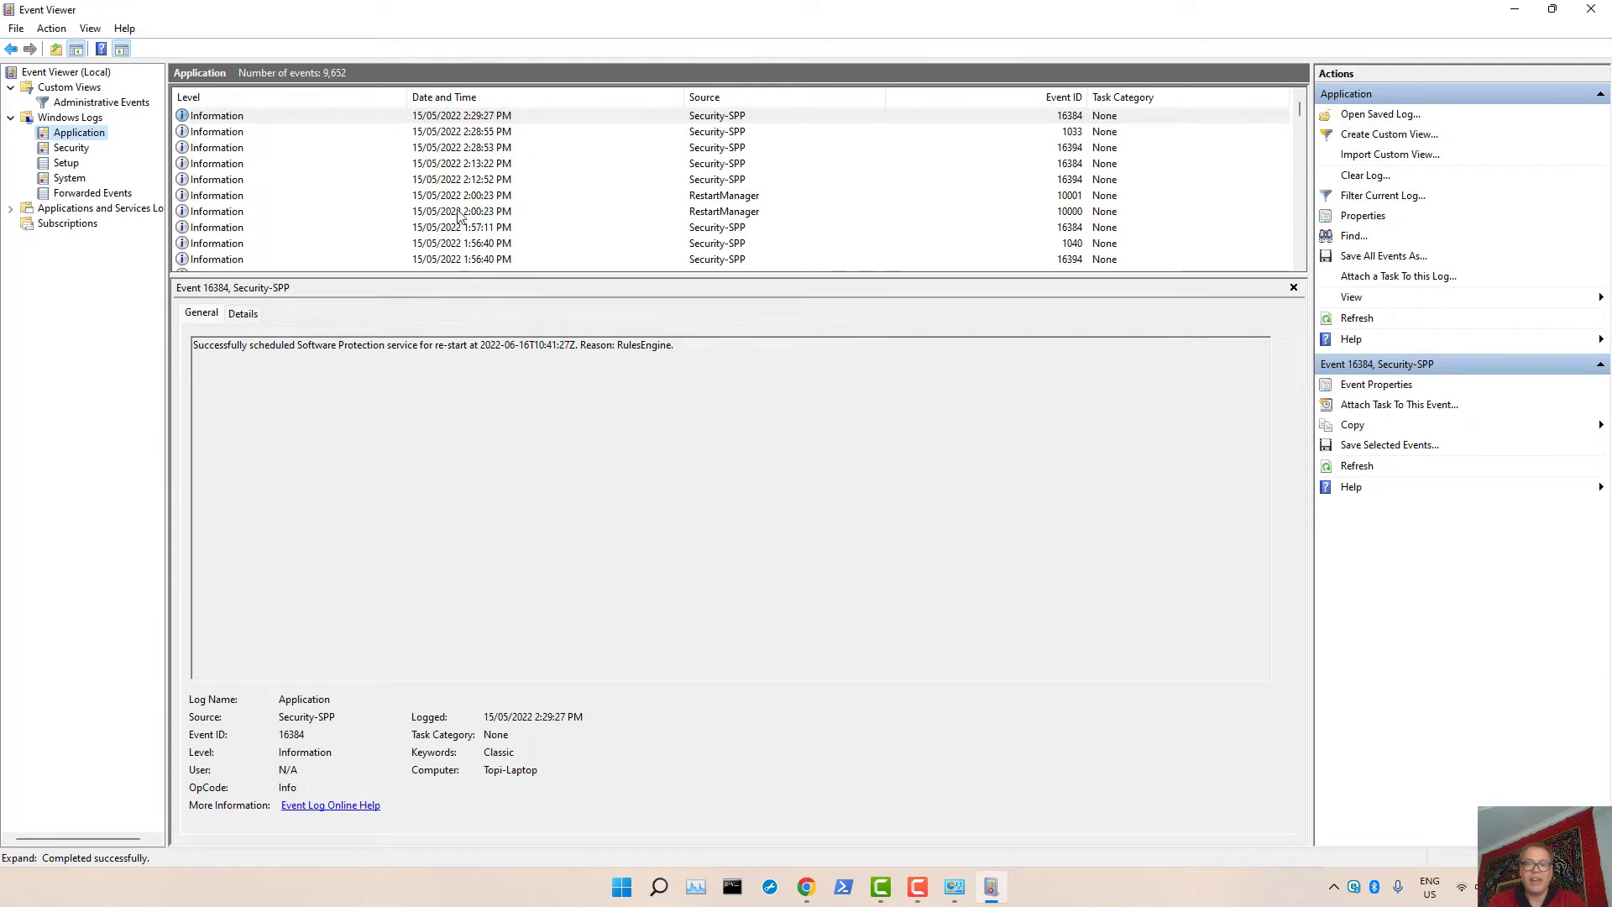
left_click(306, 95)
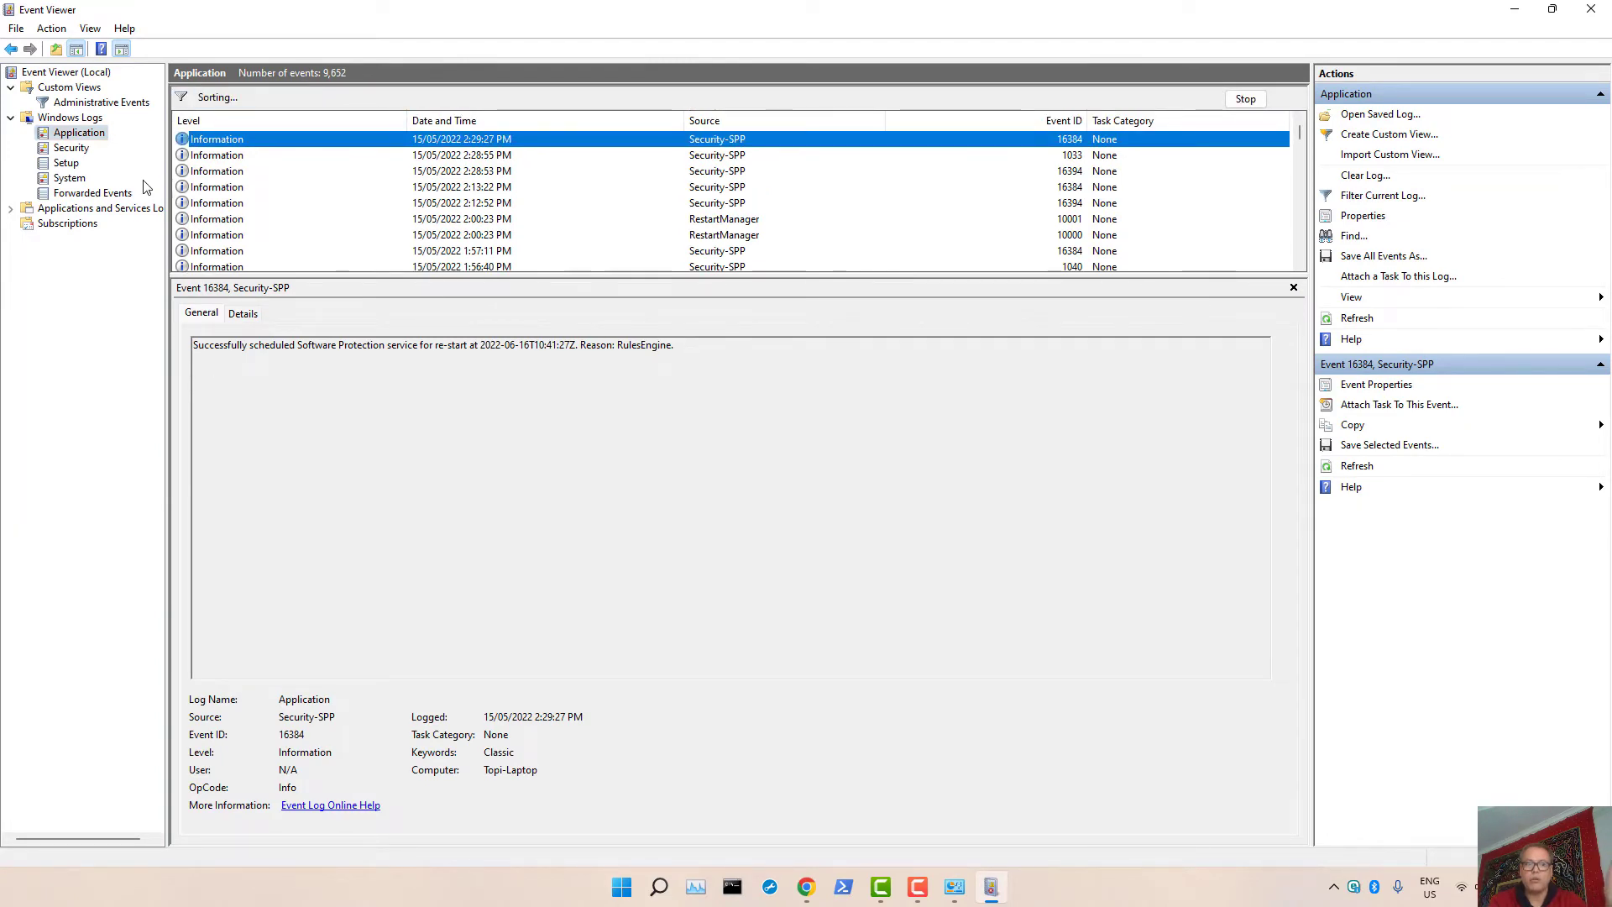
left_click(70, 178)
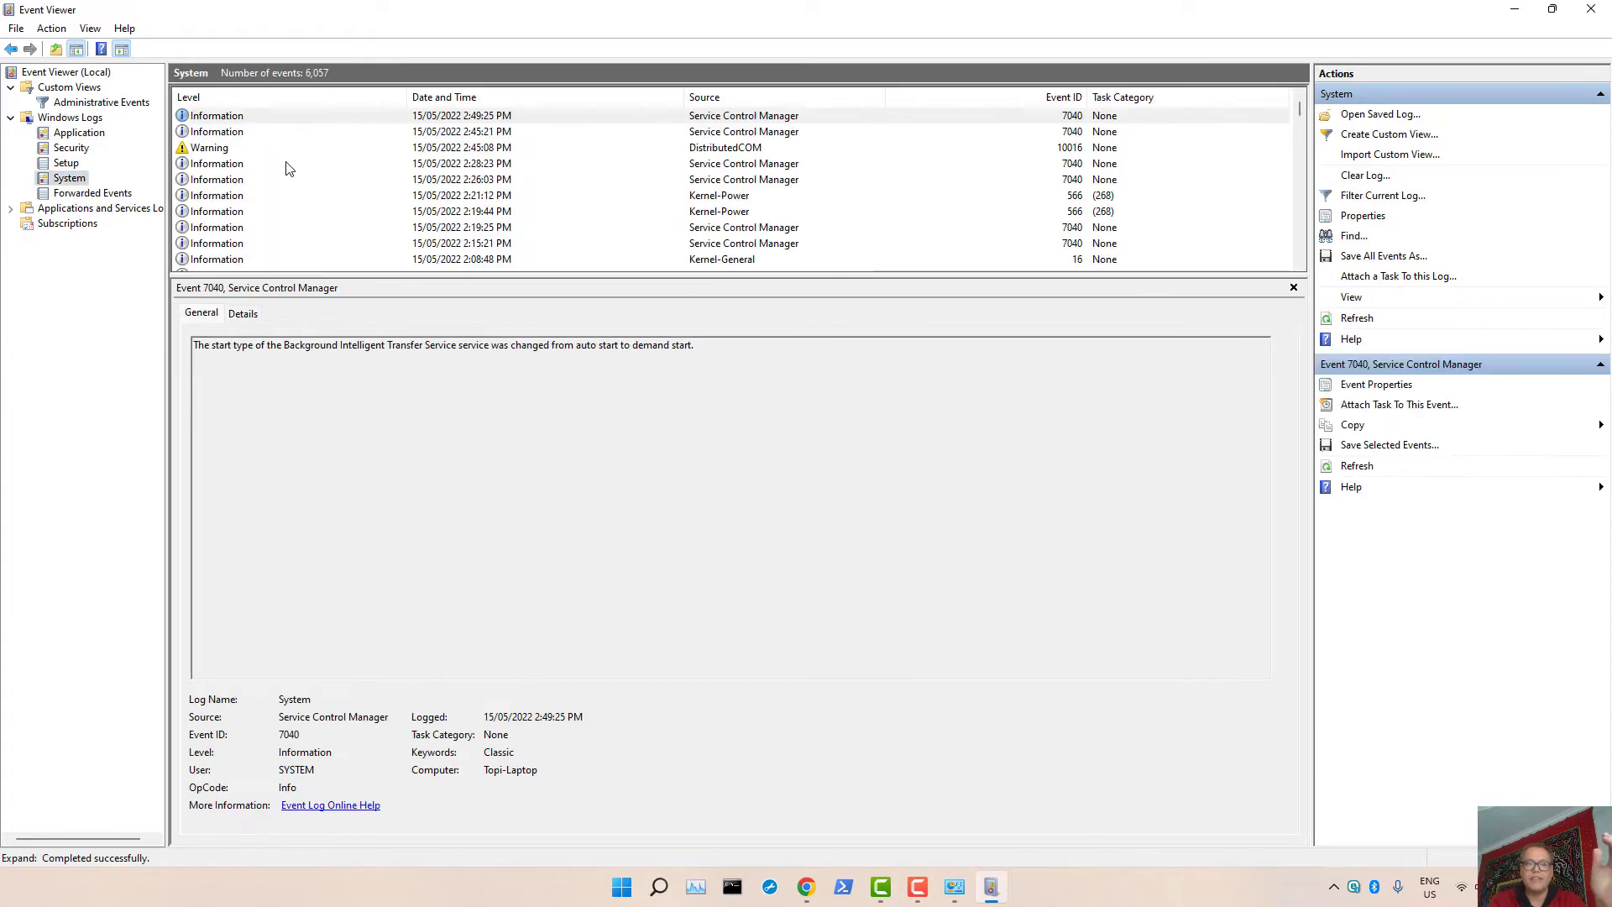
left_click(238, 149)
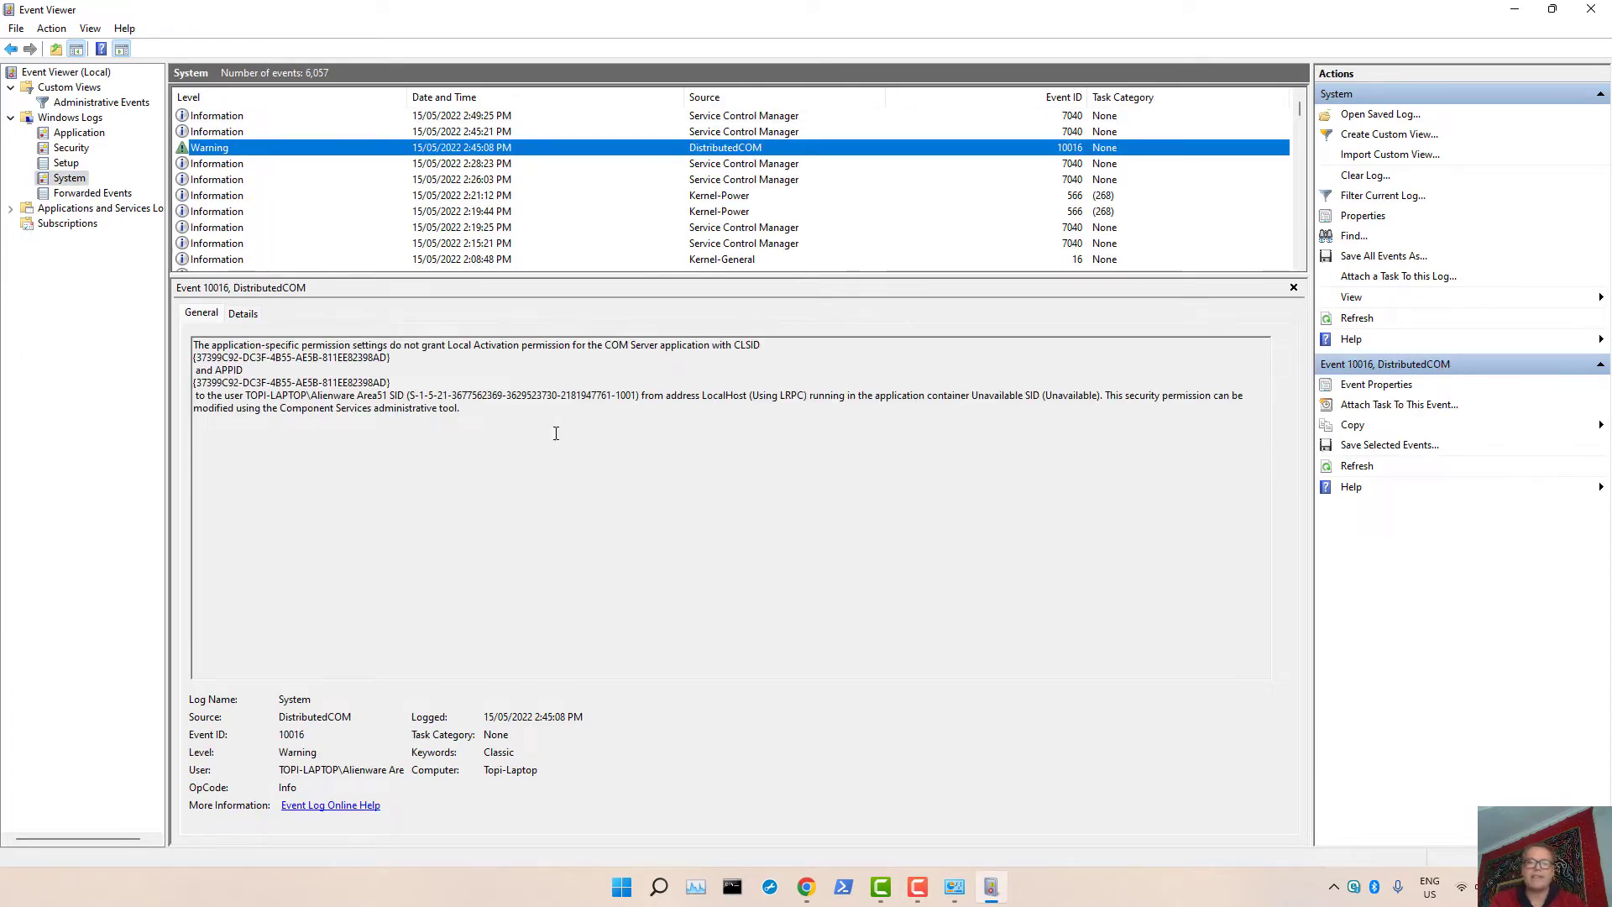
left_click(1514, 8)
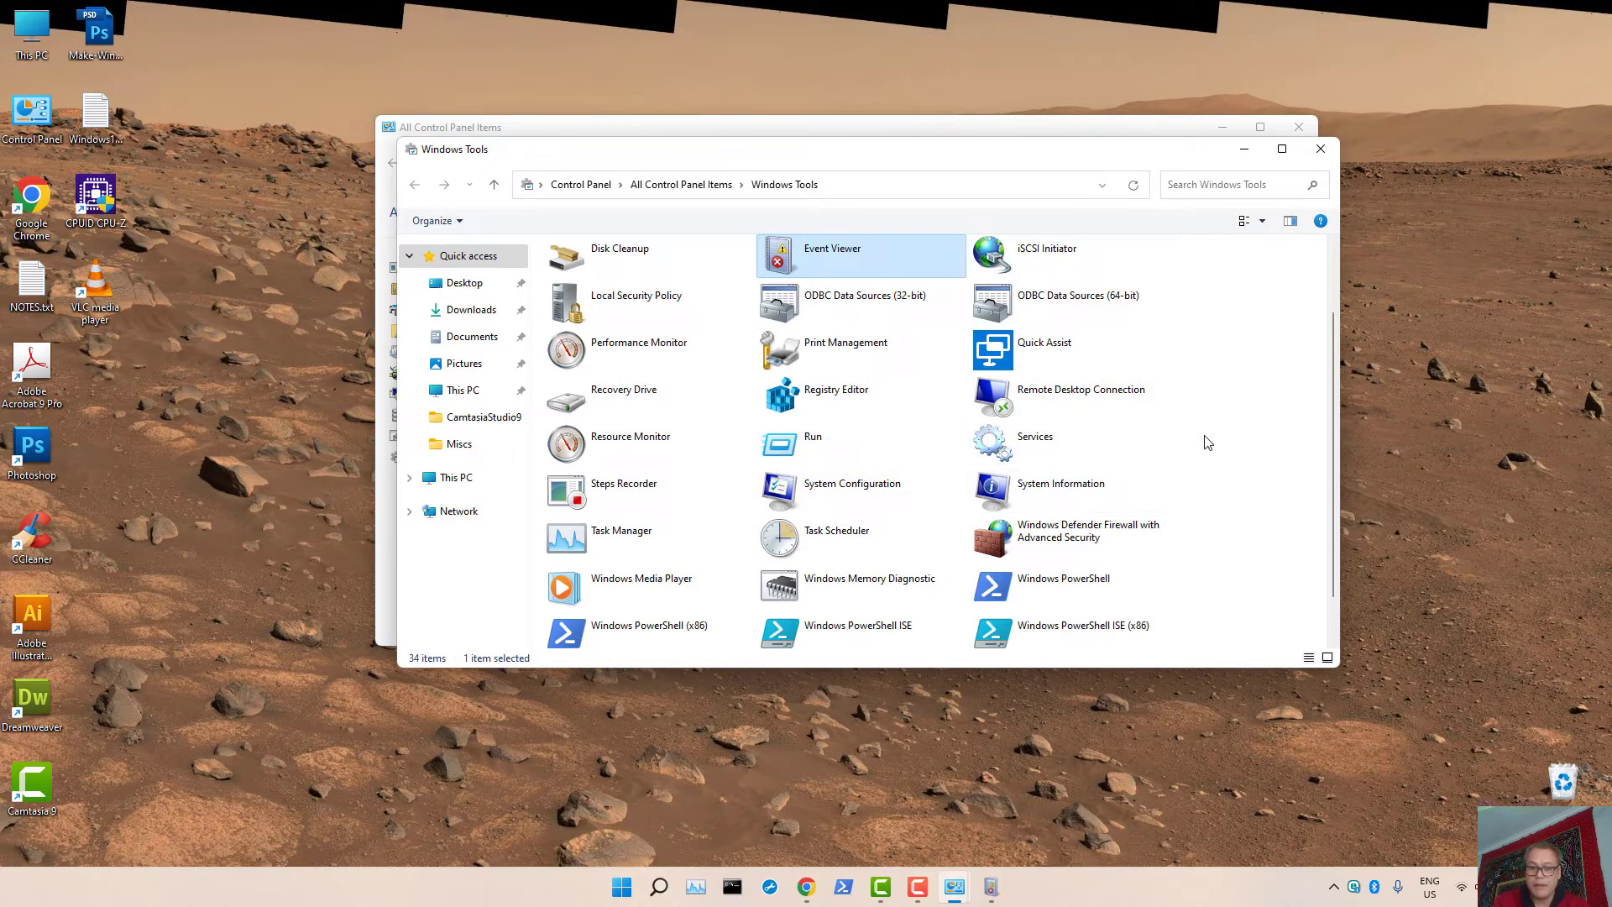
Search for 'reliability' and open Reliability Monitor from the search results.
scroll(1207, 442, "up", 1)
scroll(1207, 442, "down", 2)
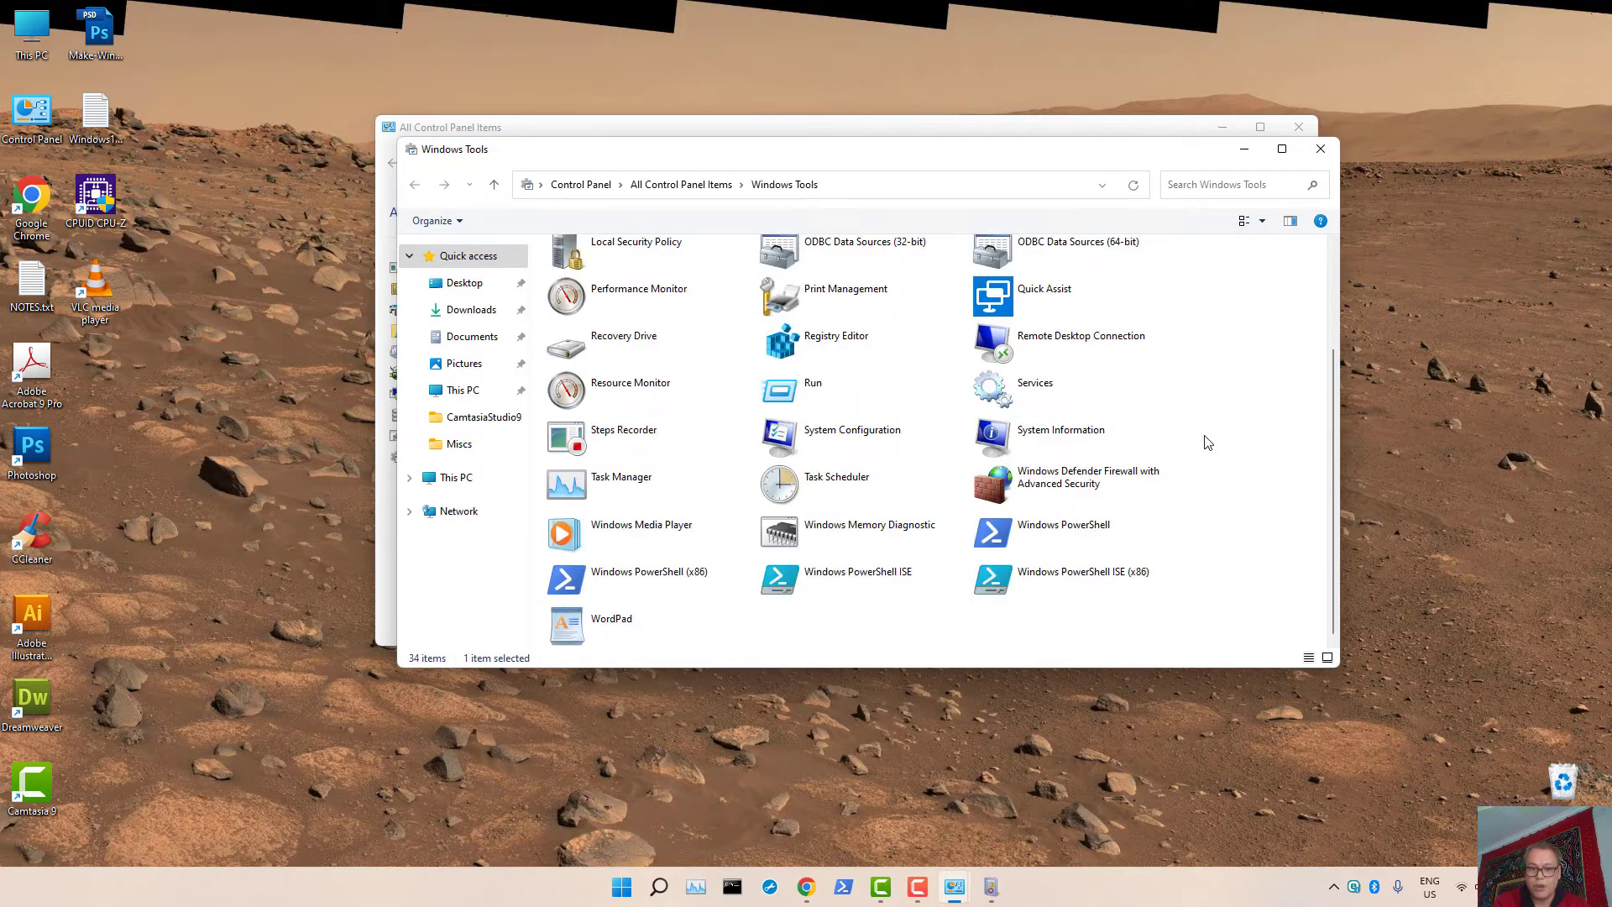
left_click(657, 892)
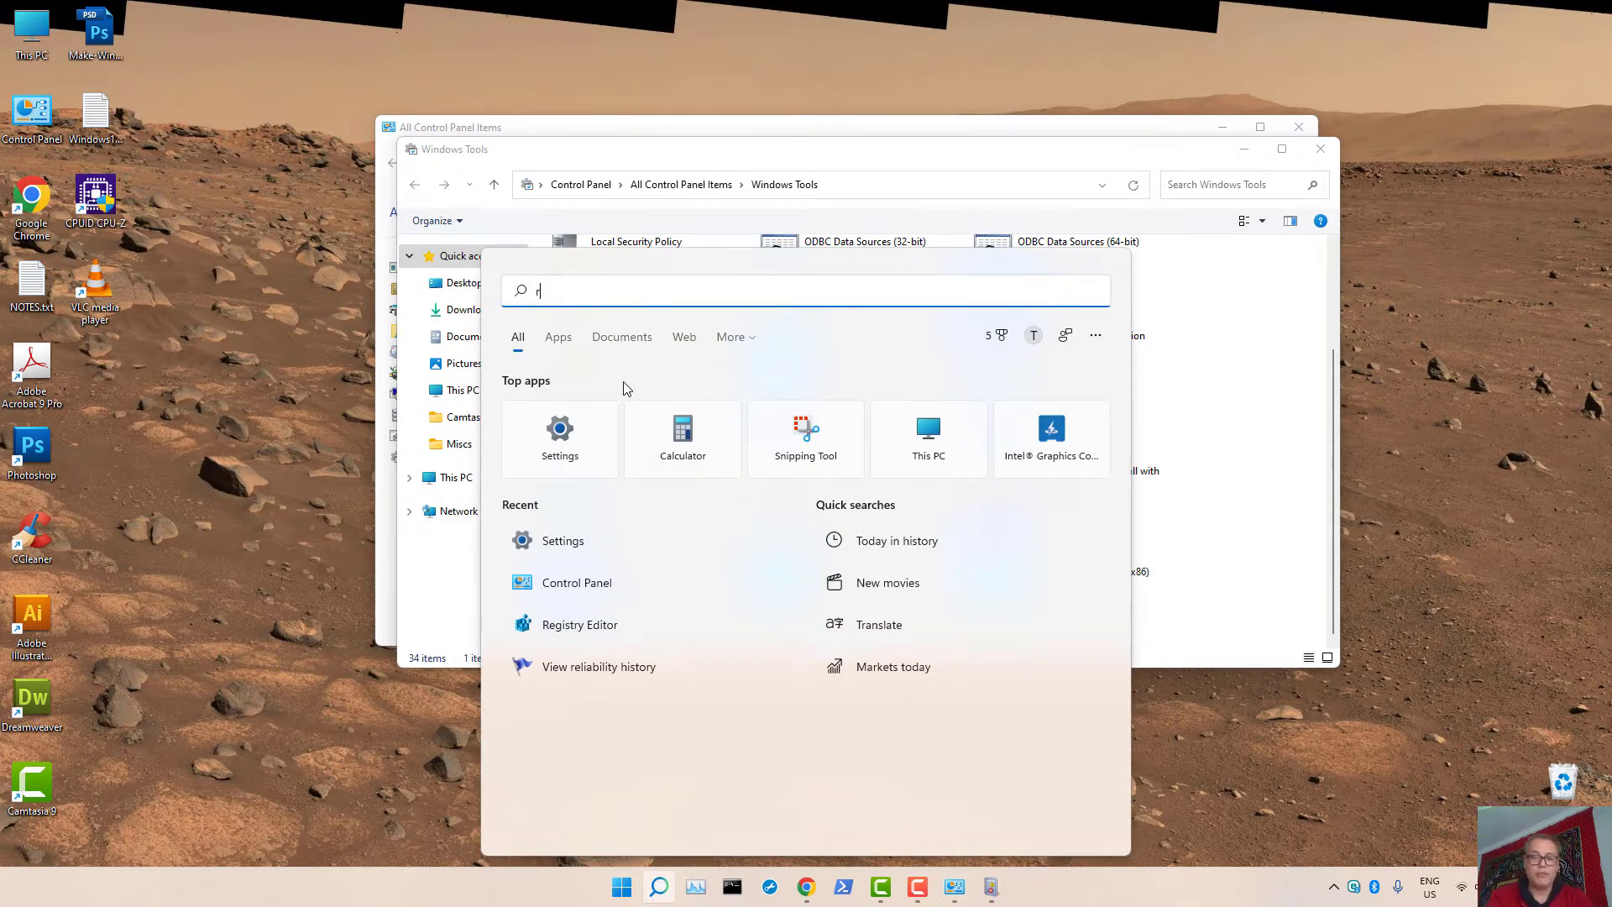
type("realiab")
key("BackSpace")
key("BackSpace")
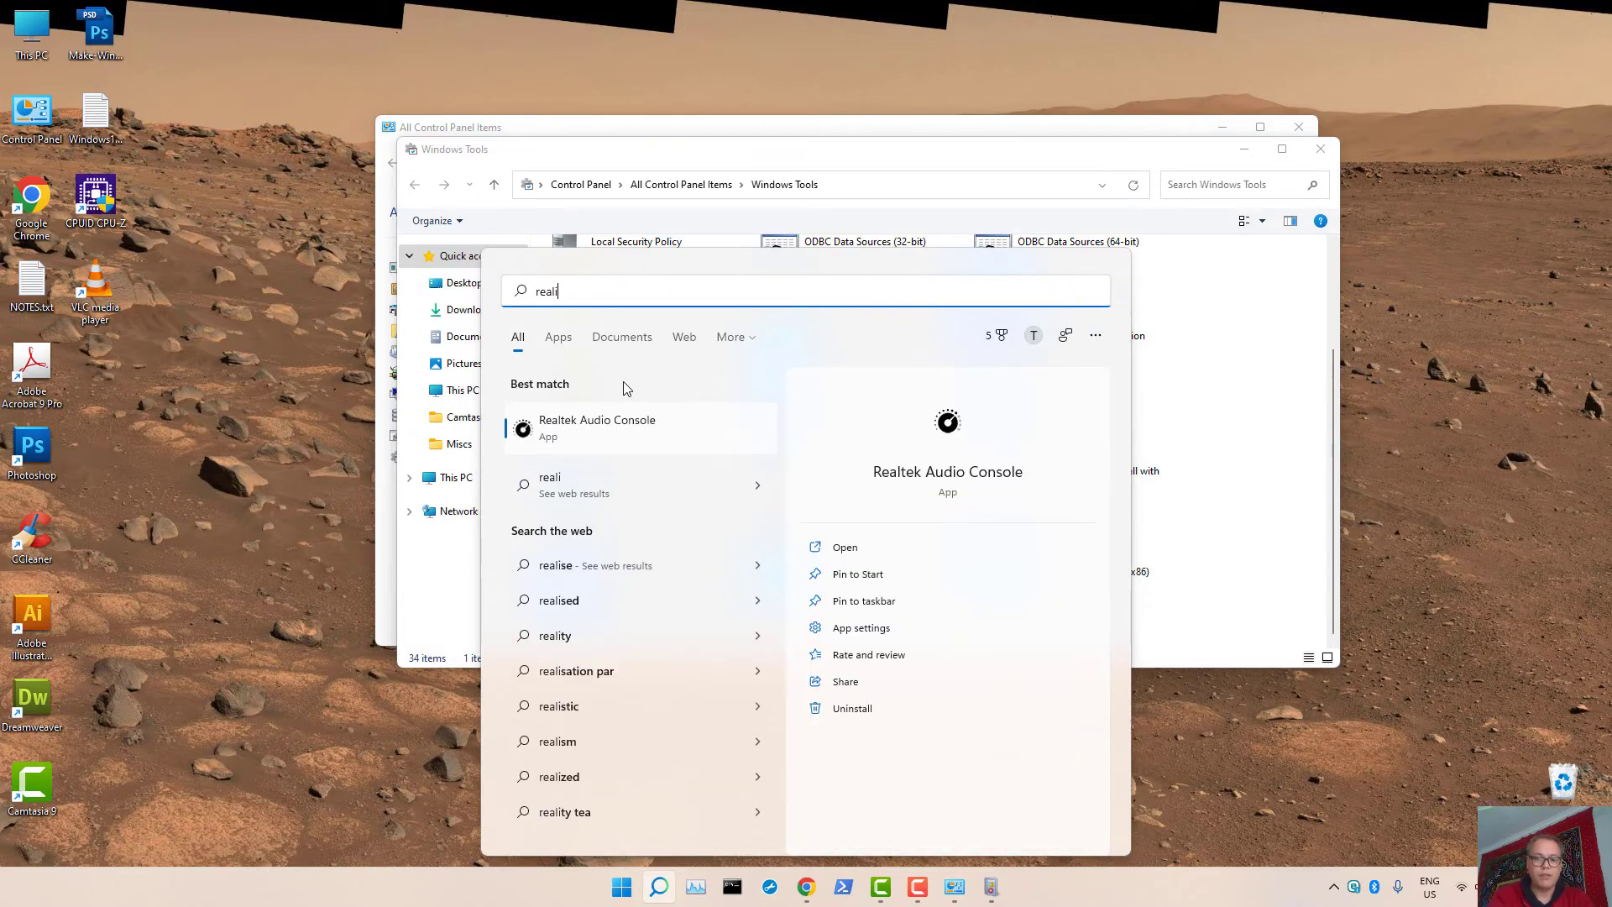
key("BackSpace")
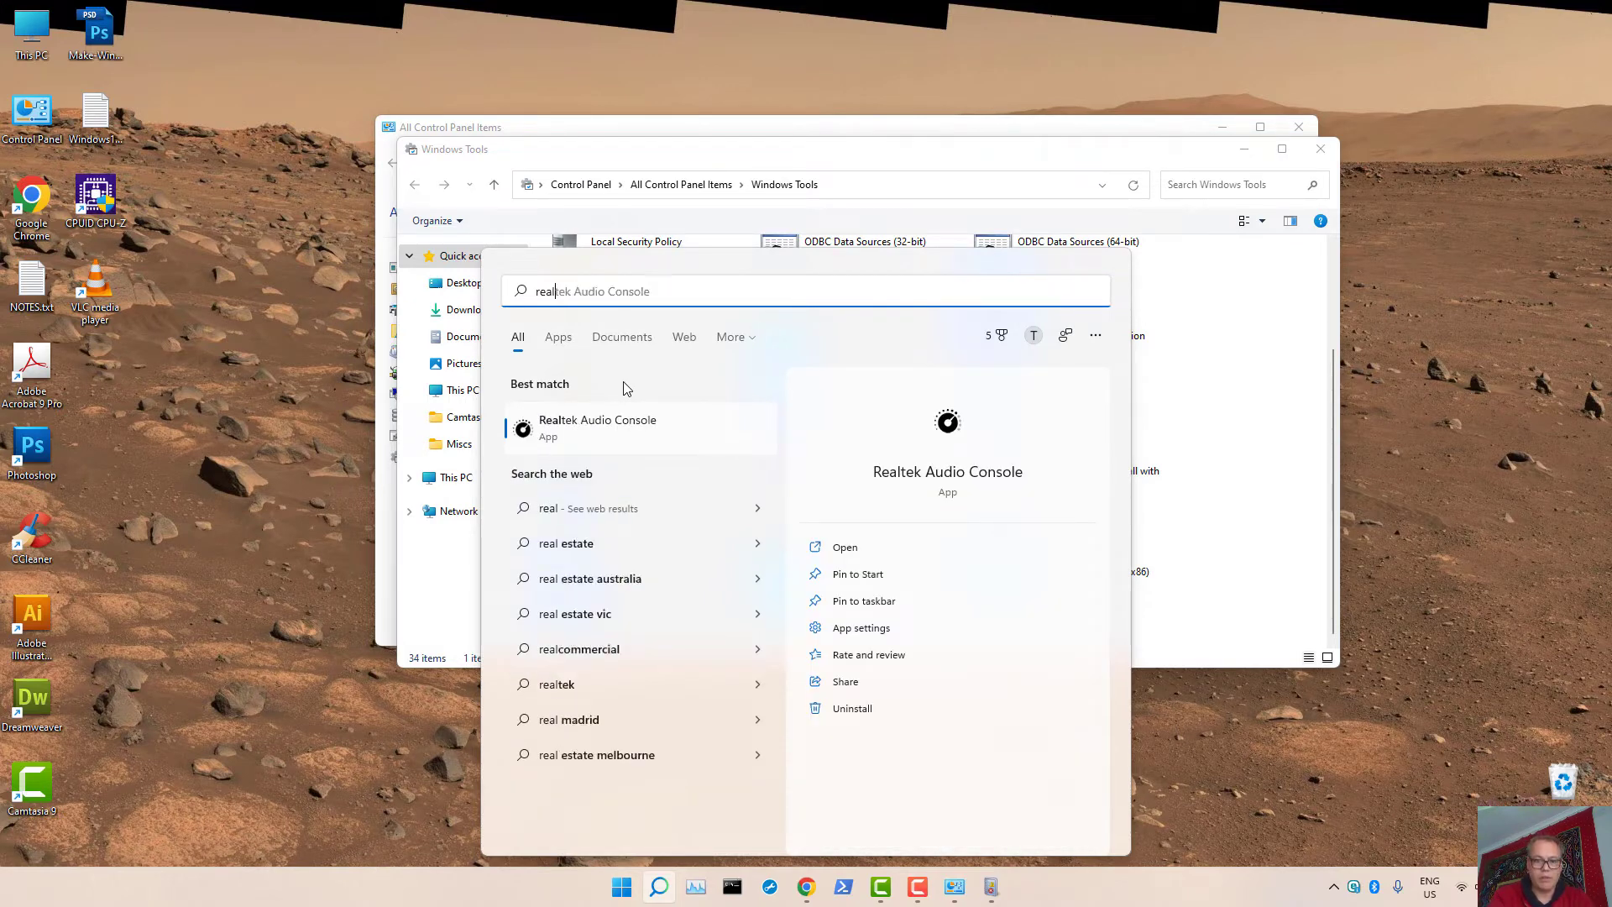
key("BackSpace")
key("BackSpace")
key("BackSpace")
key("BackSpace")
type("windows re")
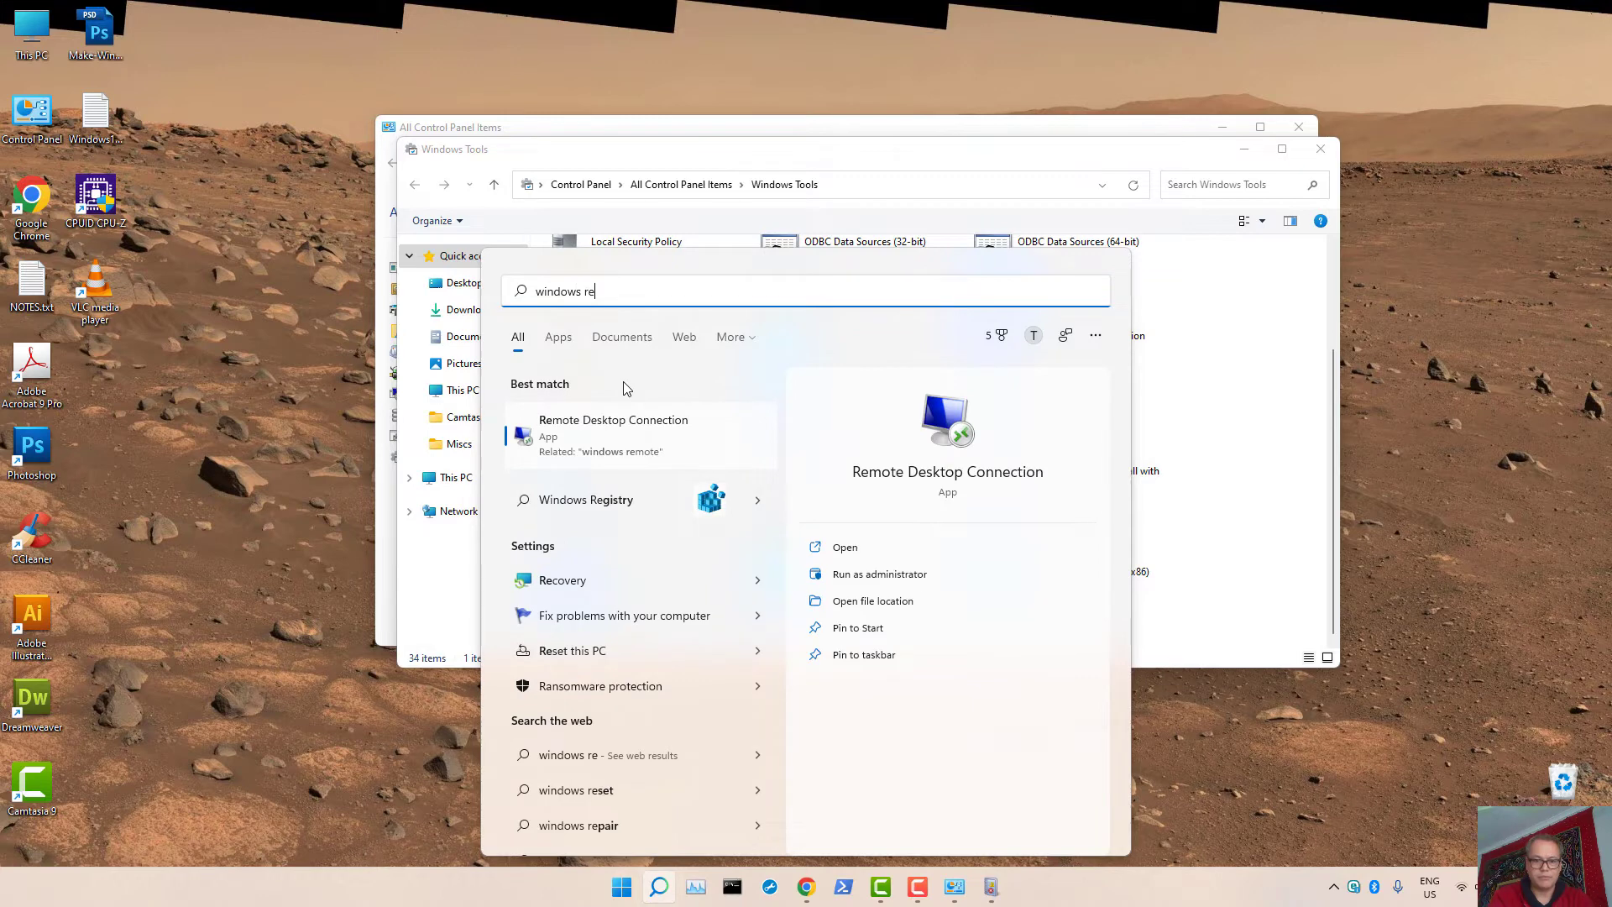
type("li")
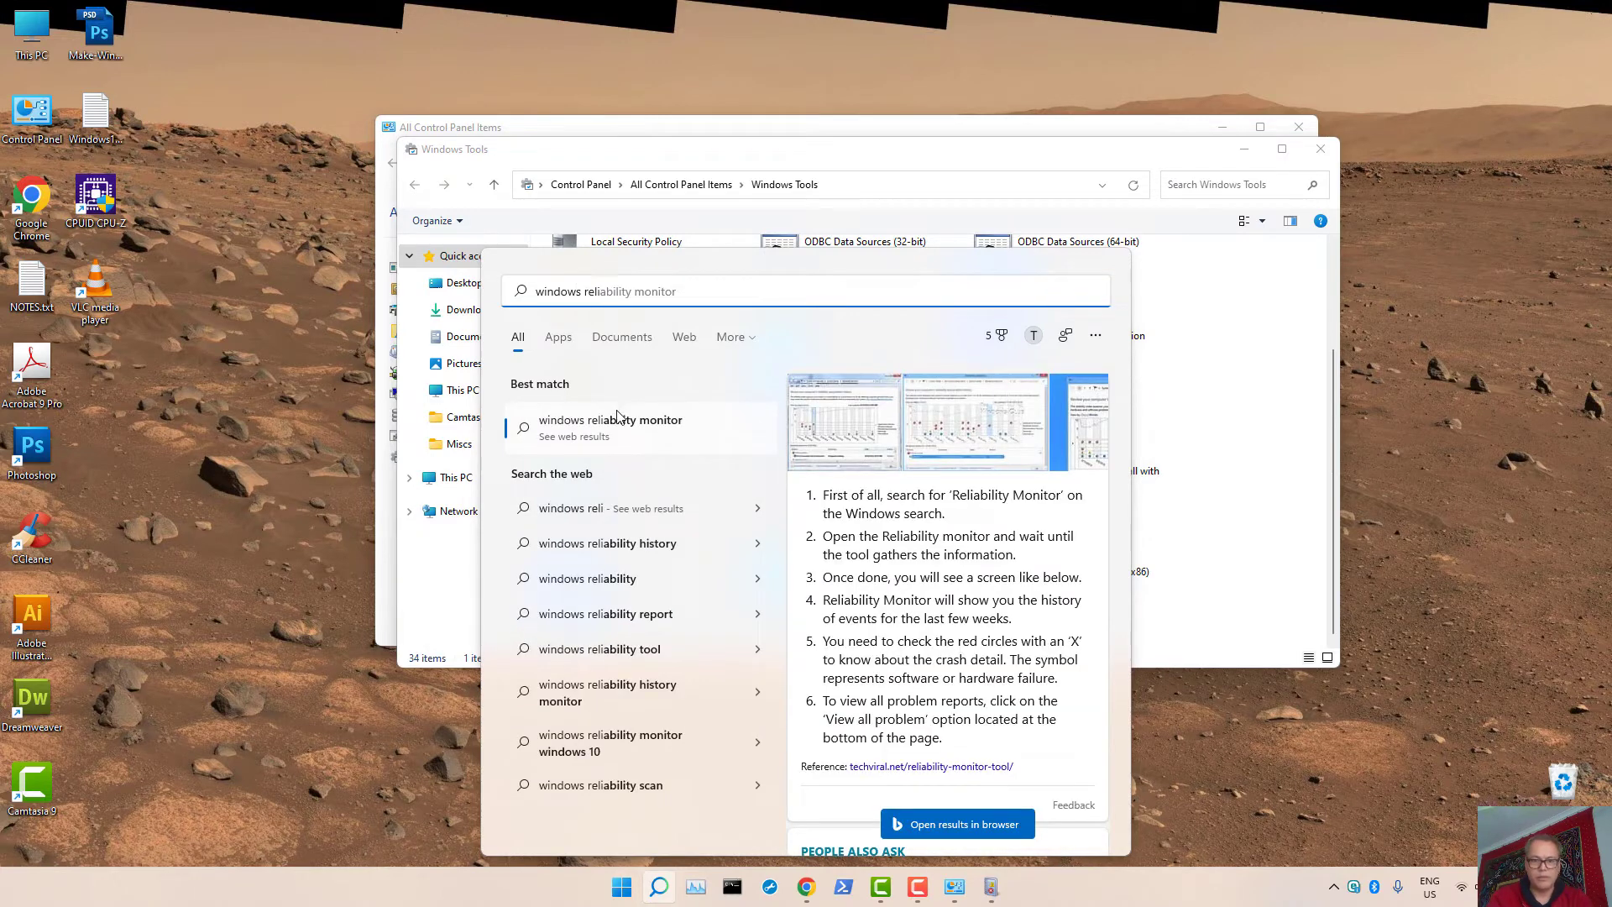
left_click(586, 293)
key("BackSpace")
key("BackSpace")
key("BackSpace")
key("BackSpace")
key("BackSpace")
key("BackSpace")
key("BackSpace")
key("BackSpace")
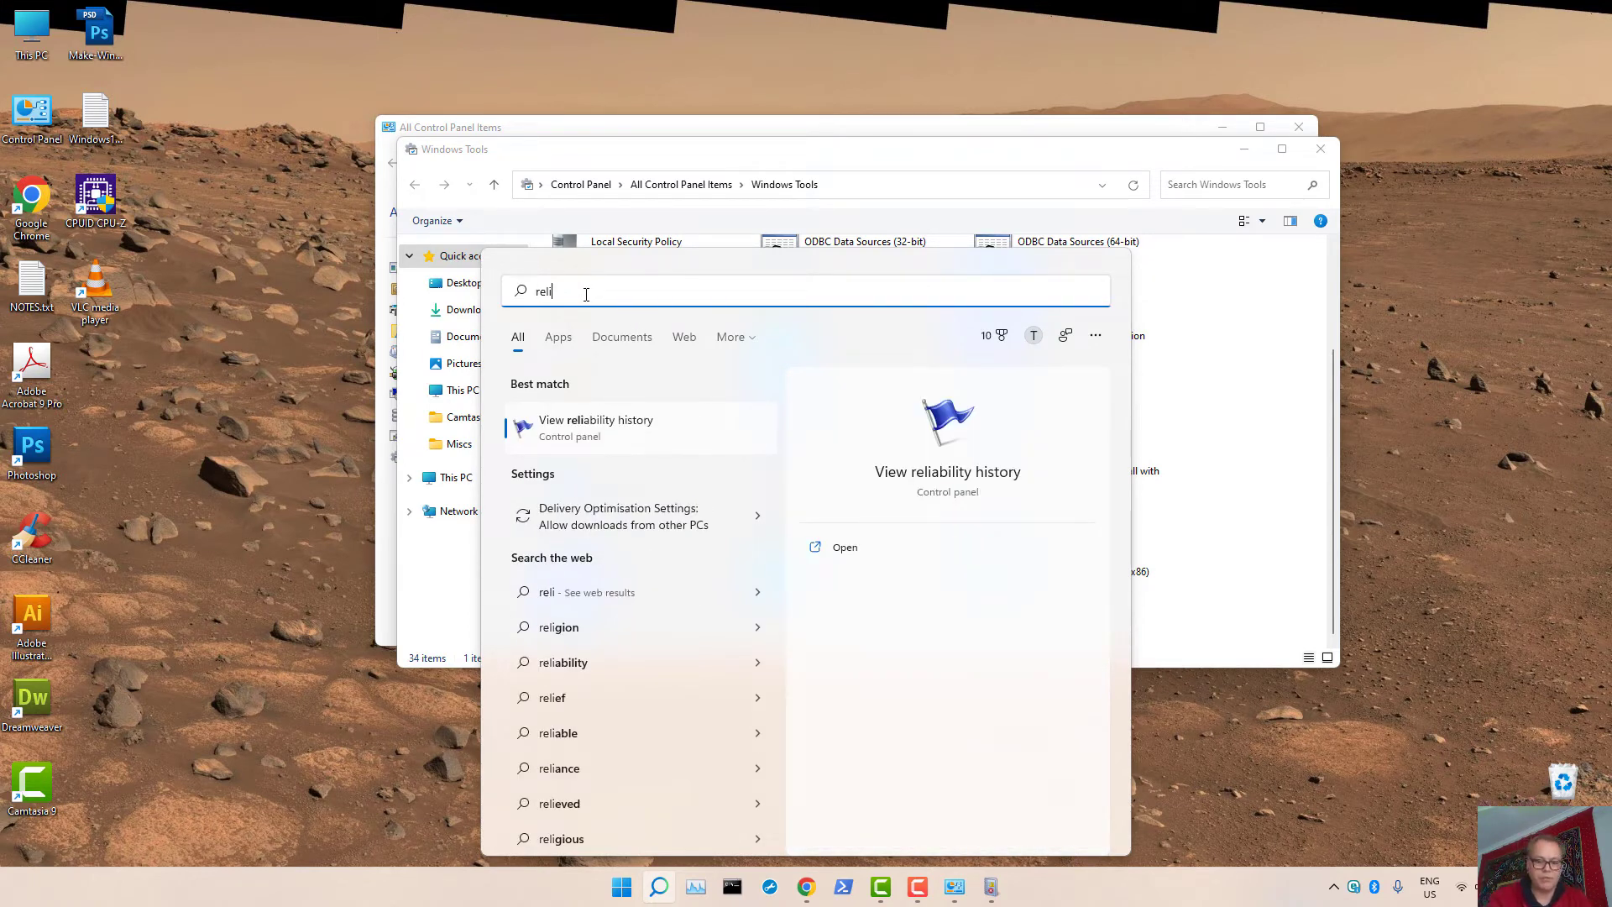
type("abili")
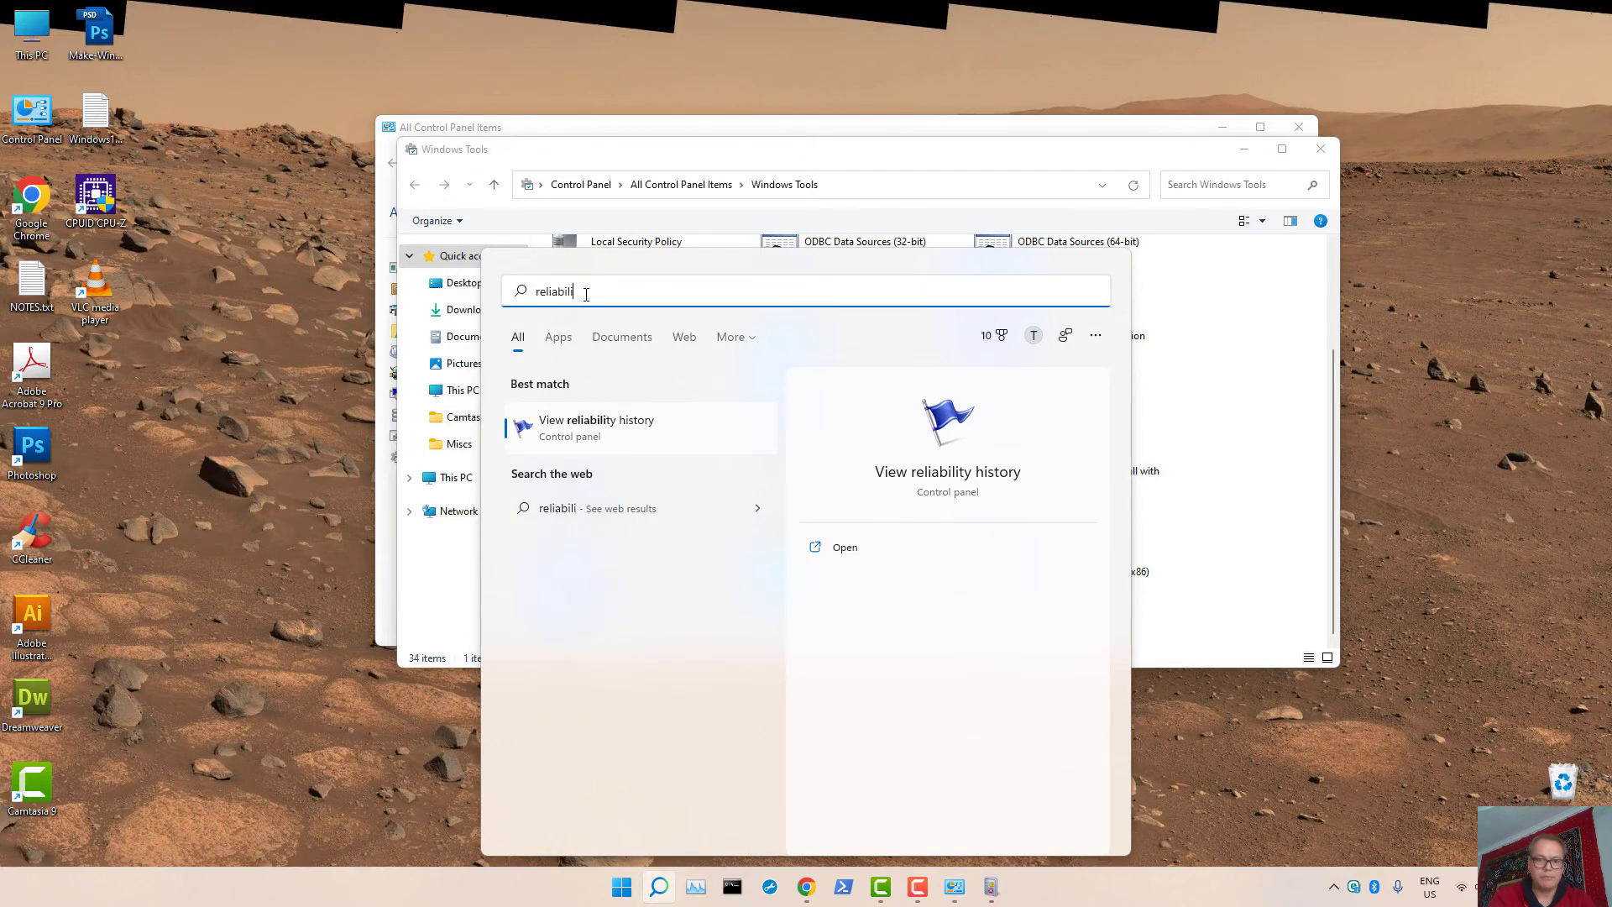
type("ty")
key("Return")
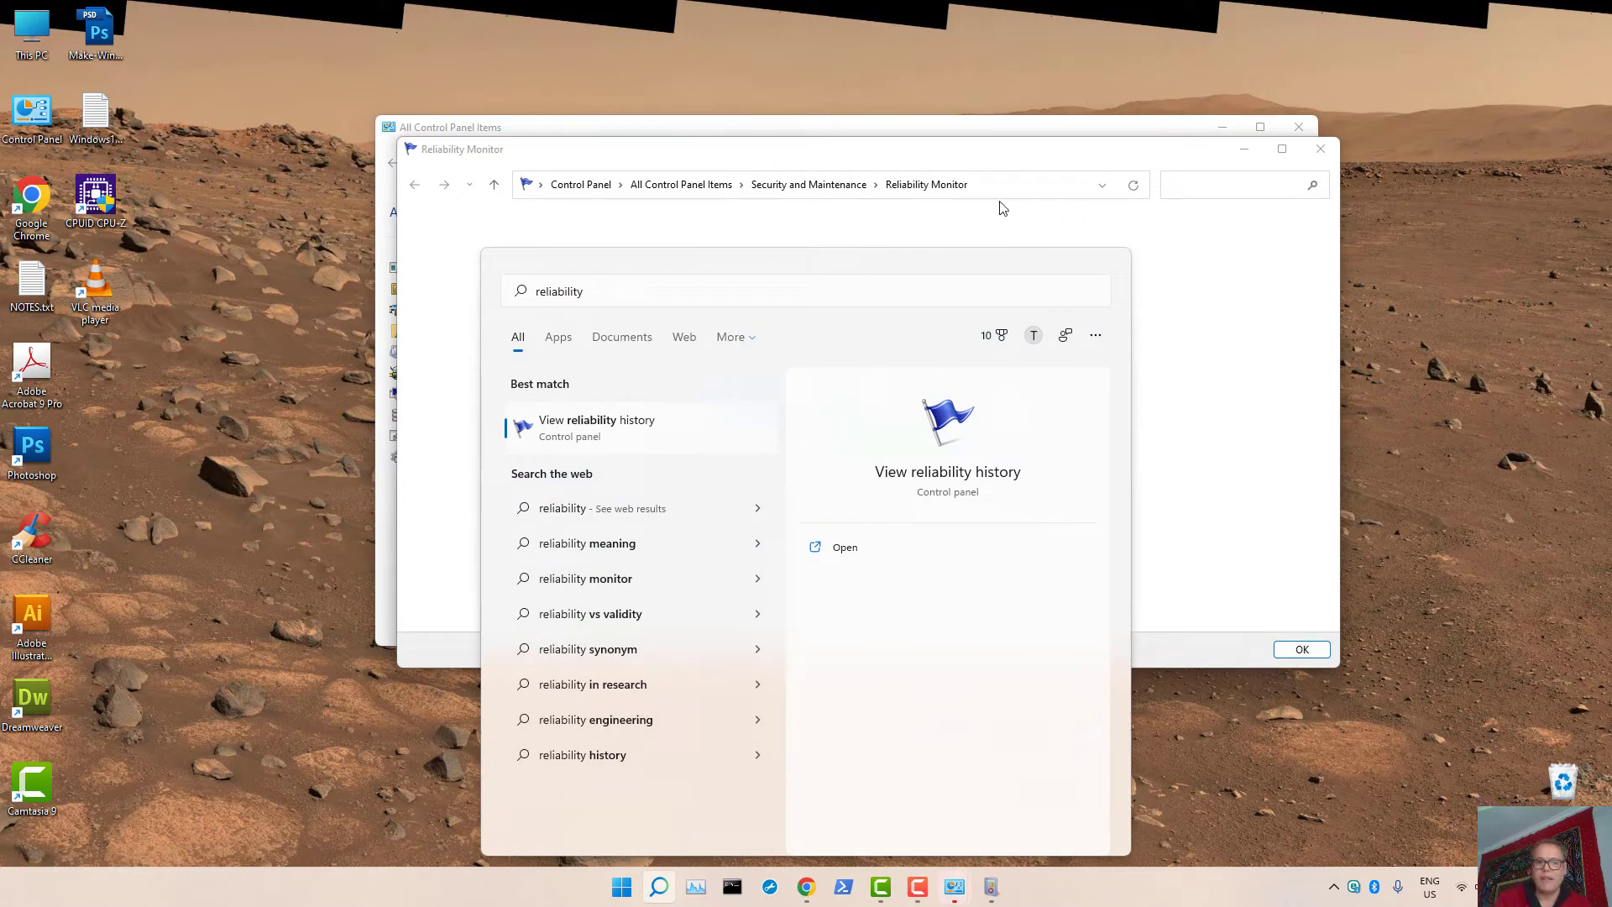
left_click(1090, 242)
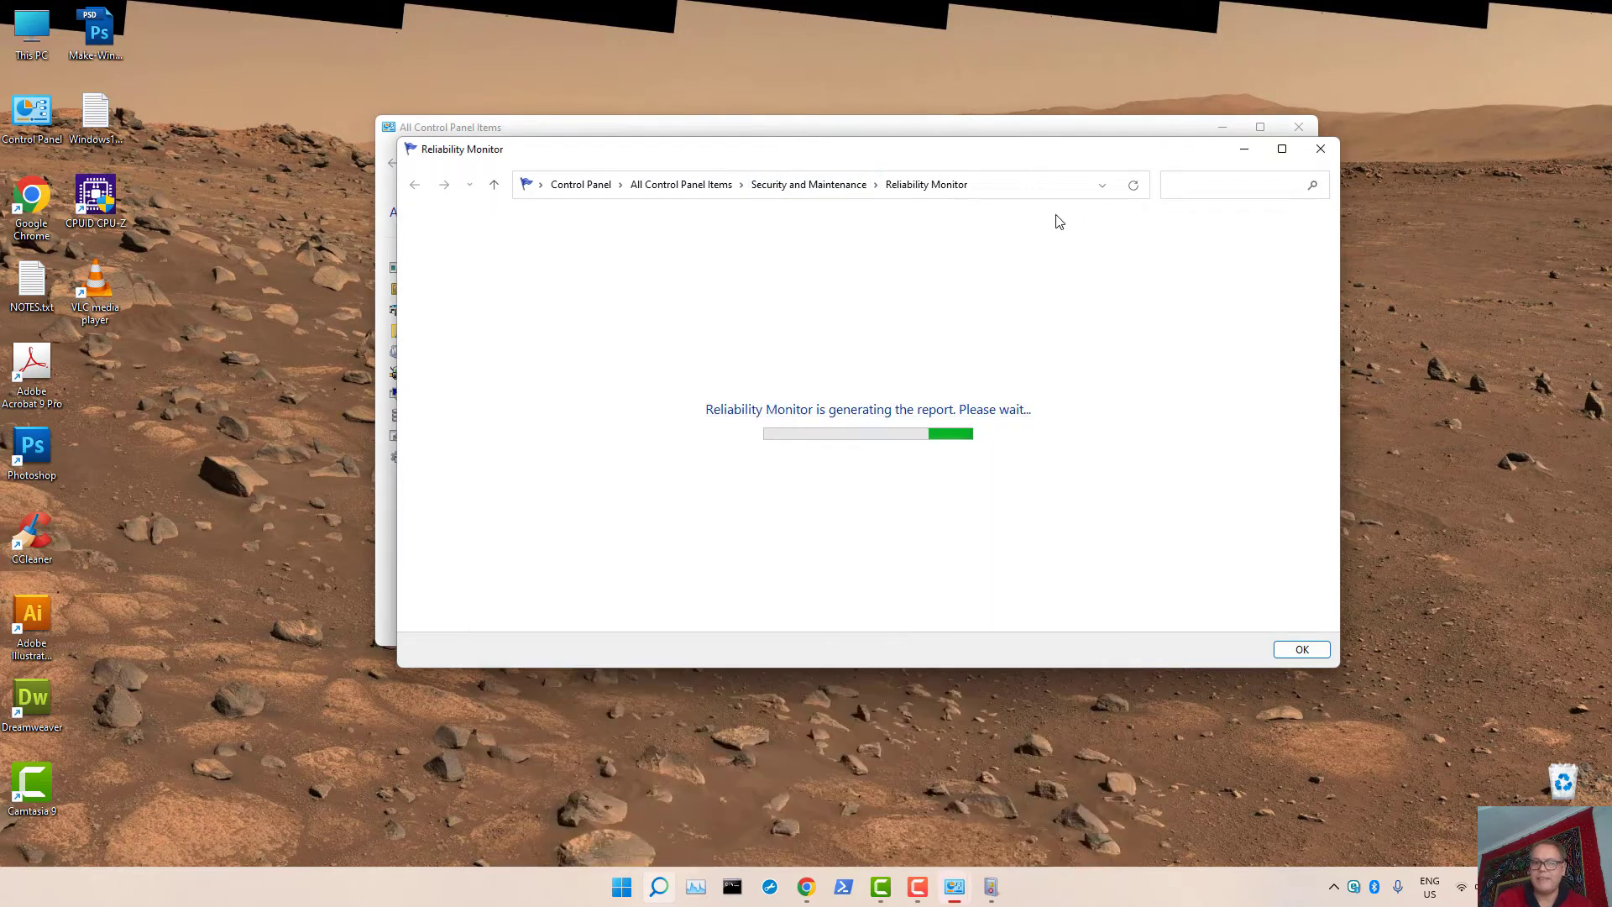
Move the Control Panel window aside to reveal Reliability Monitor, then back on top.
left_click(534, 126)
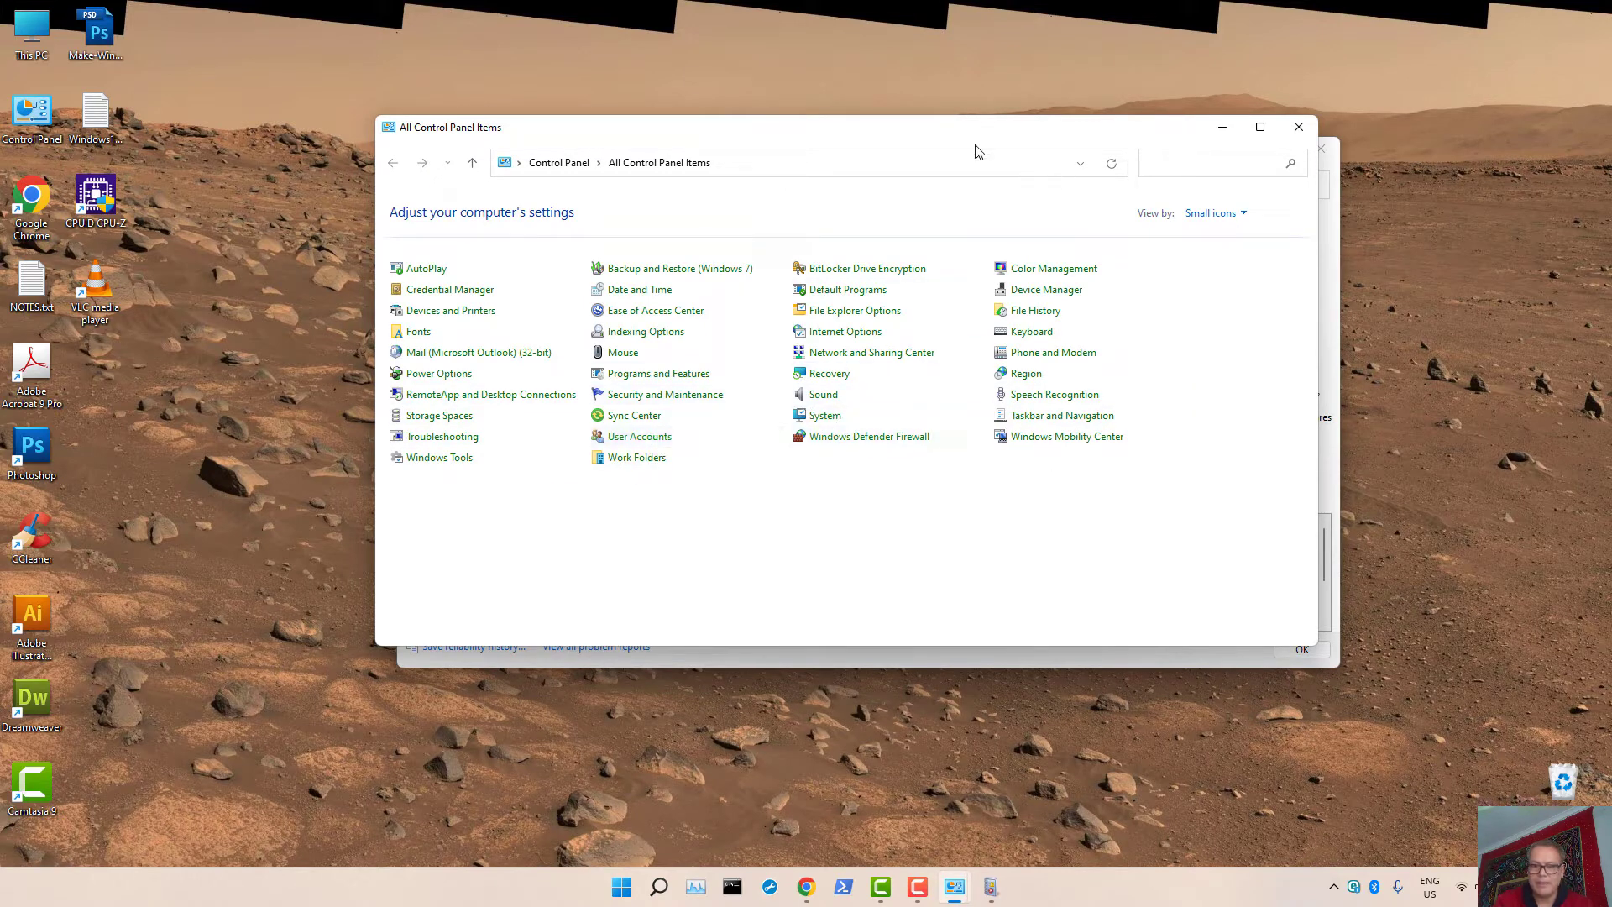
left_click_drag(929, 137, 848, 394)
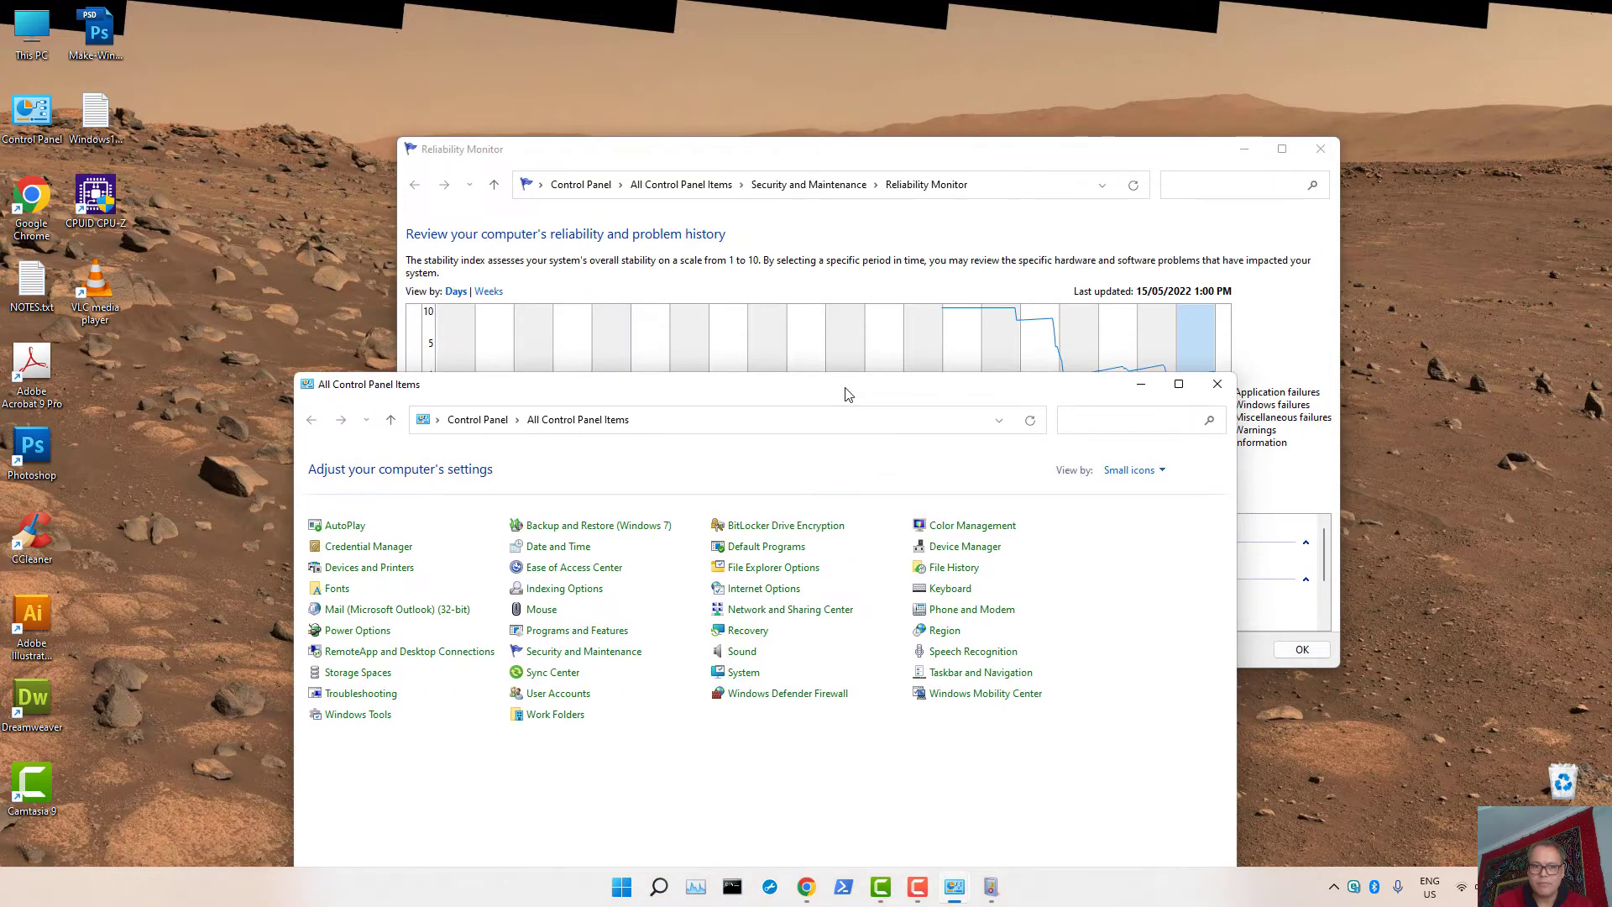
left_click_drag(864, 333, 921, 112)
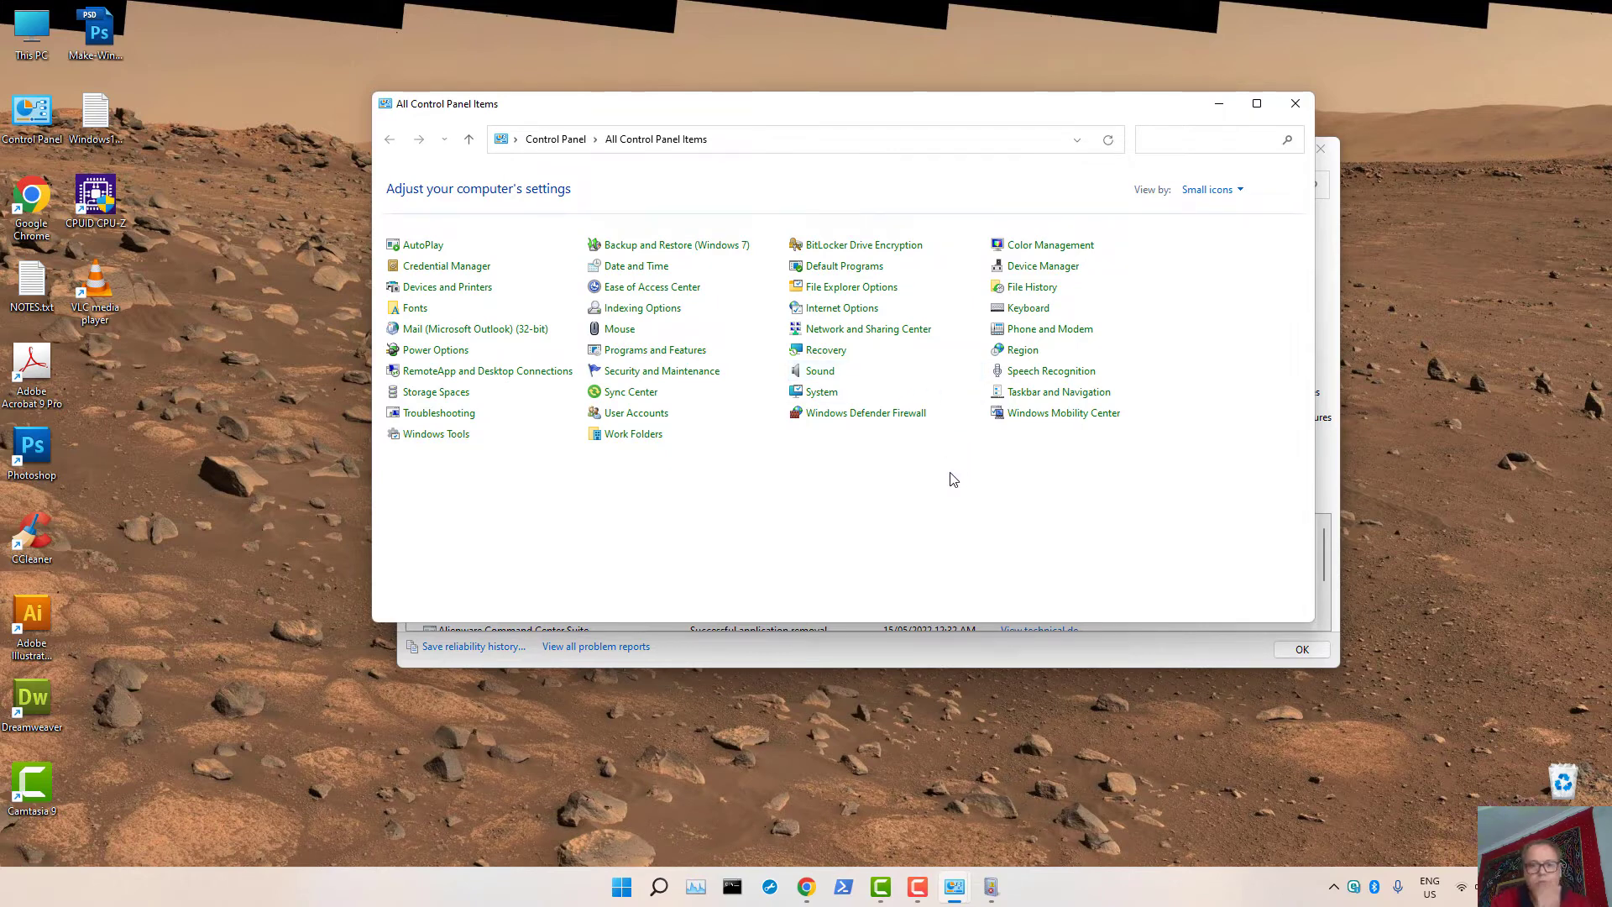
Review Maintenance status in Security and Maintenance, close it, and inspect the AWCC critical failure.
left_click(700, 375)
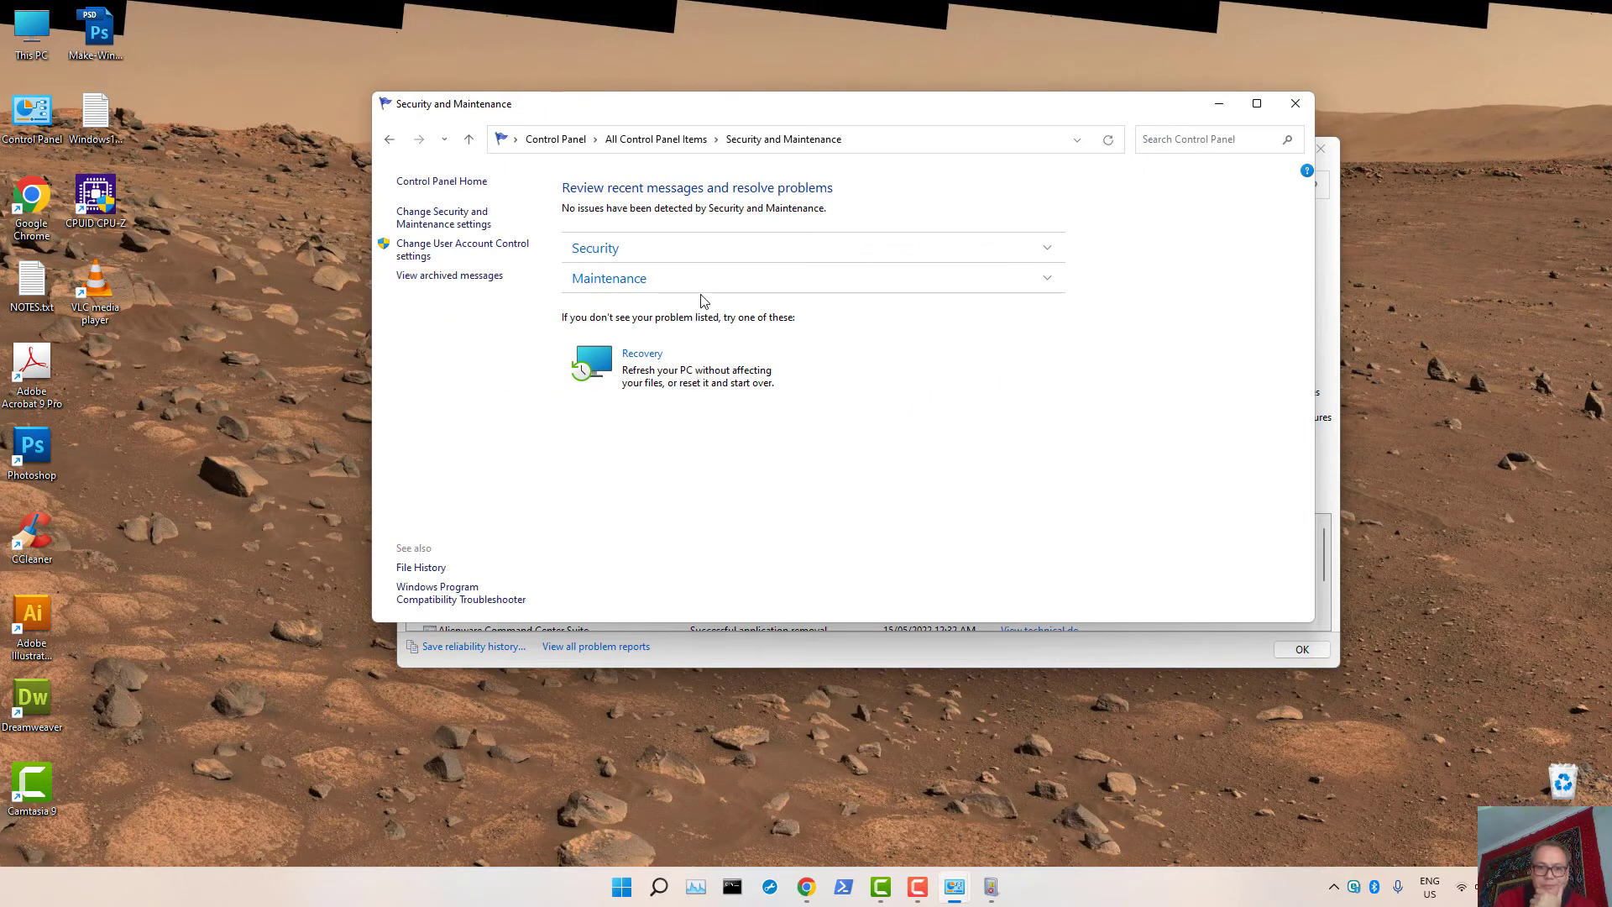
left_click(732, 282)
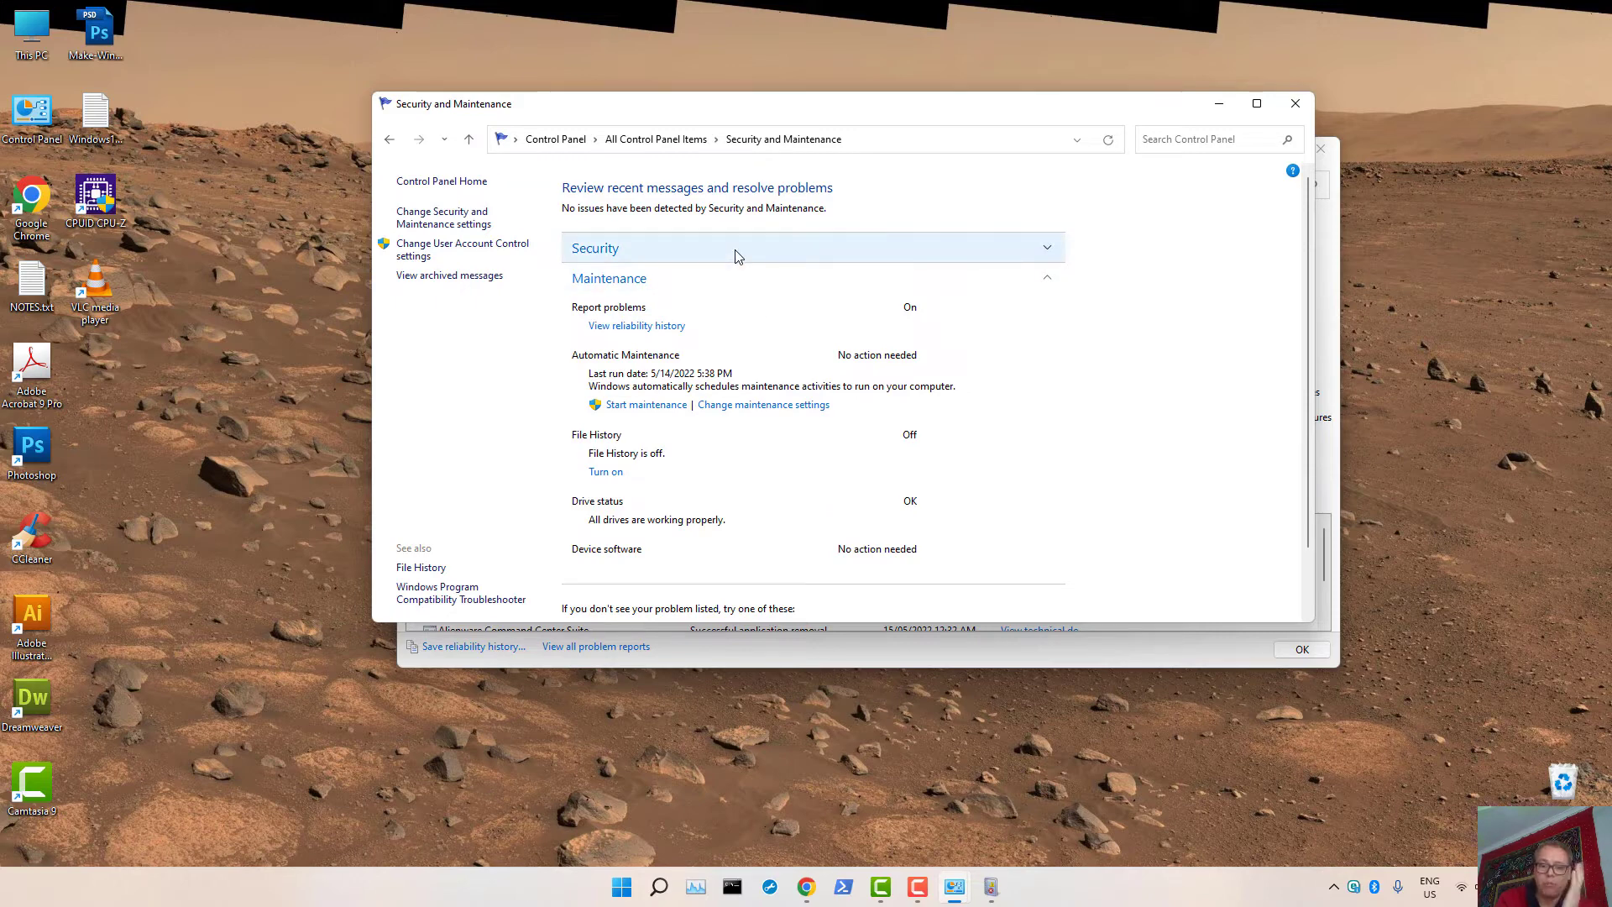
left_click(1293, 107)
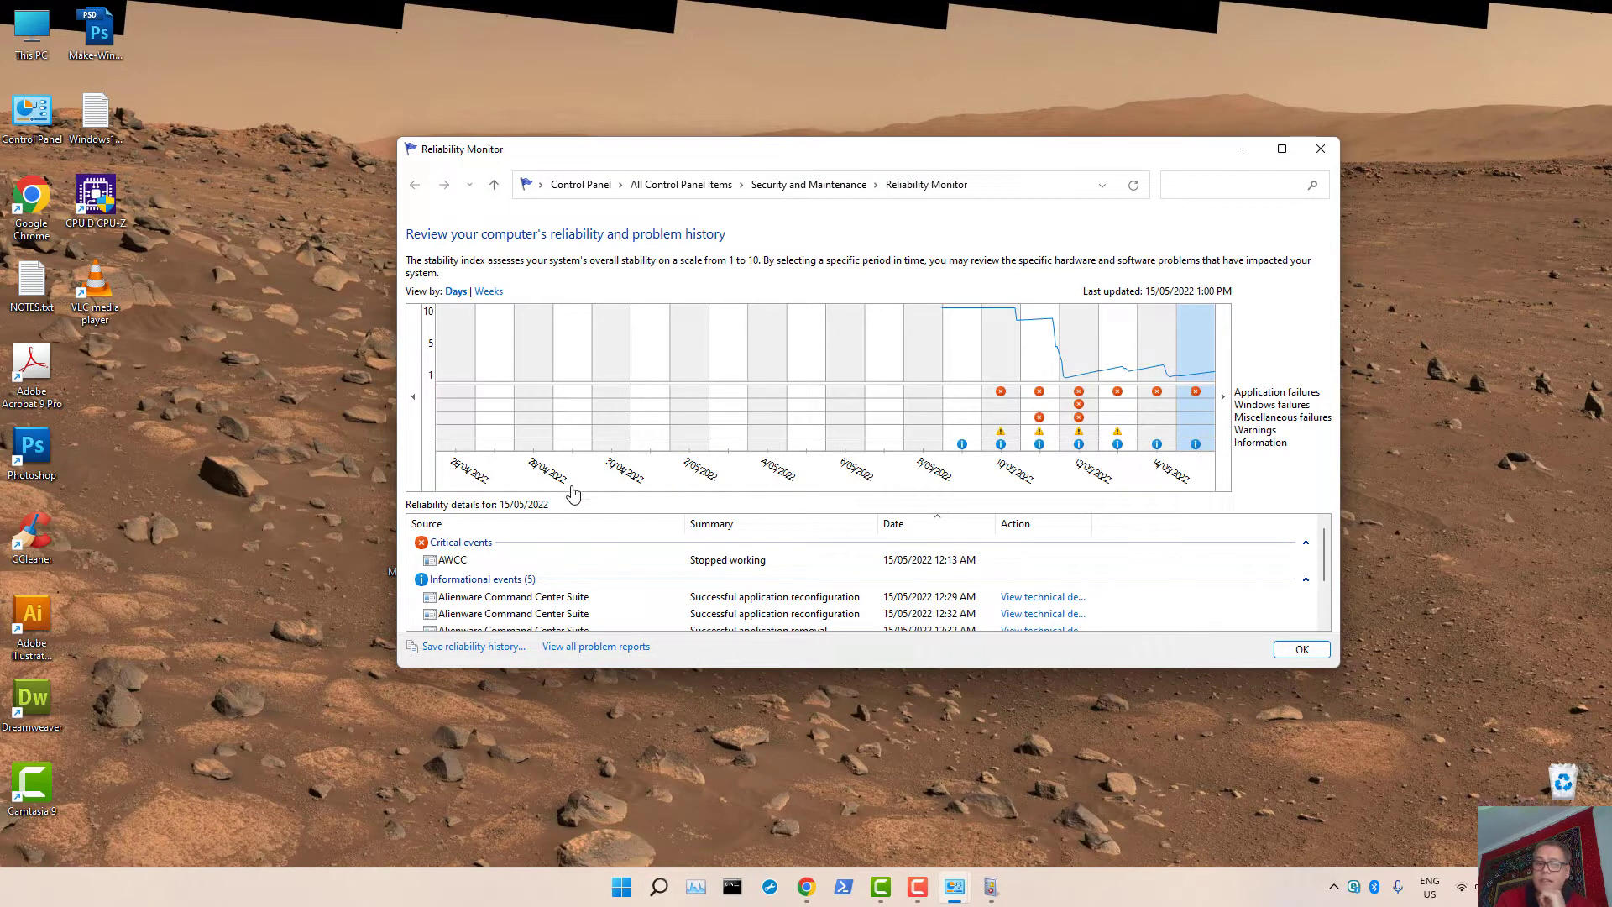
left_click(479, 563)
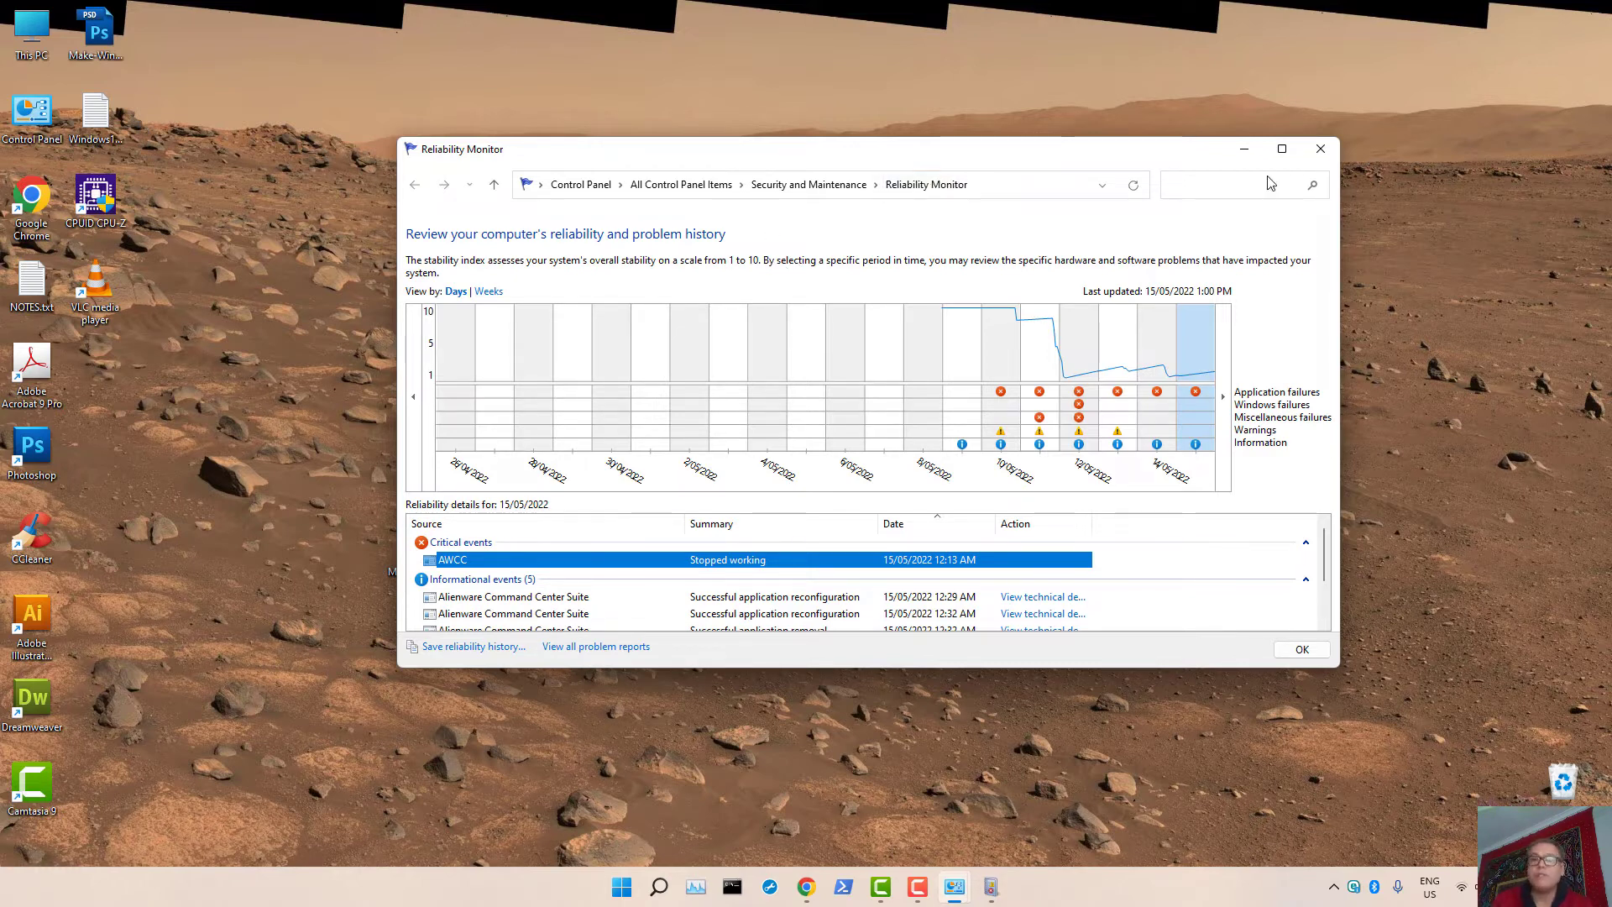
Close Reliability Monitor and select the CCleaner shortcut on the desktop.
left_click(1319, 150)
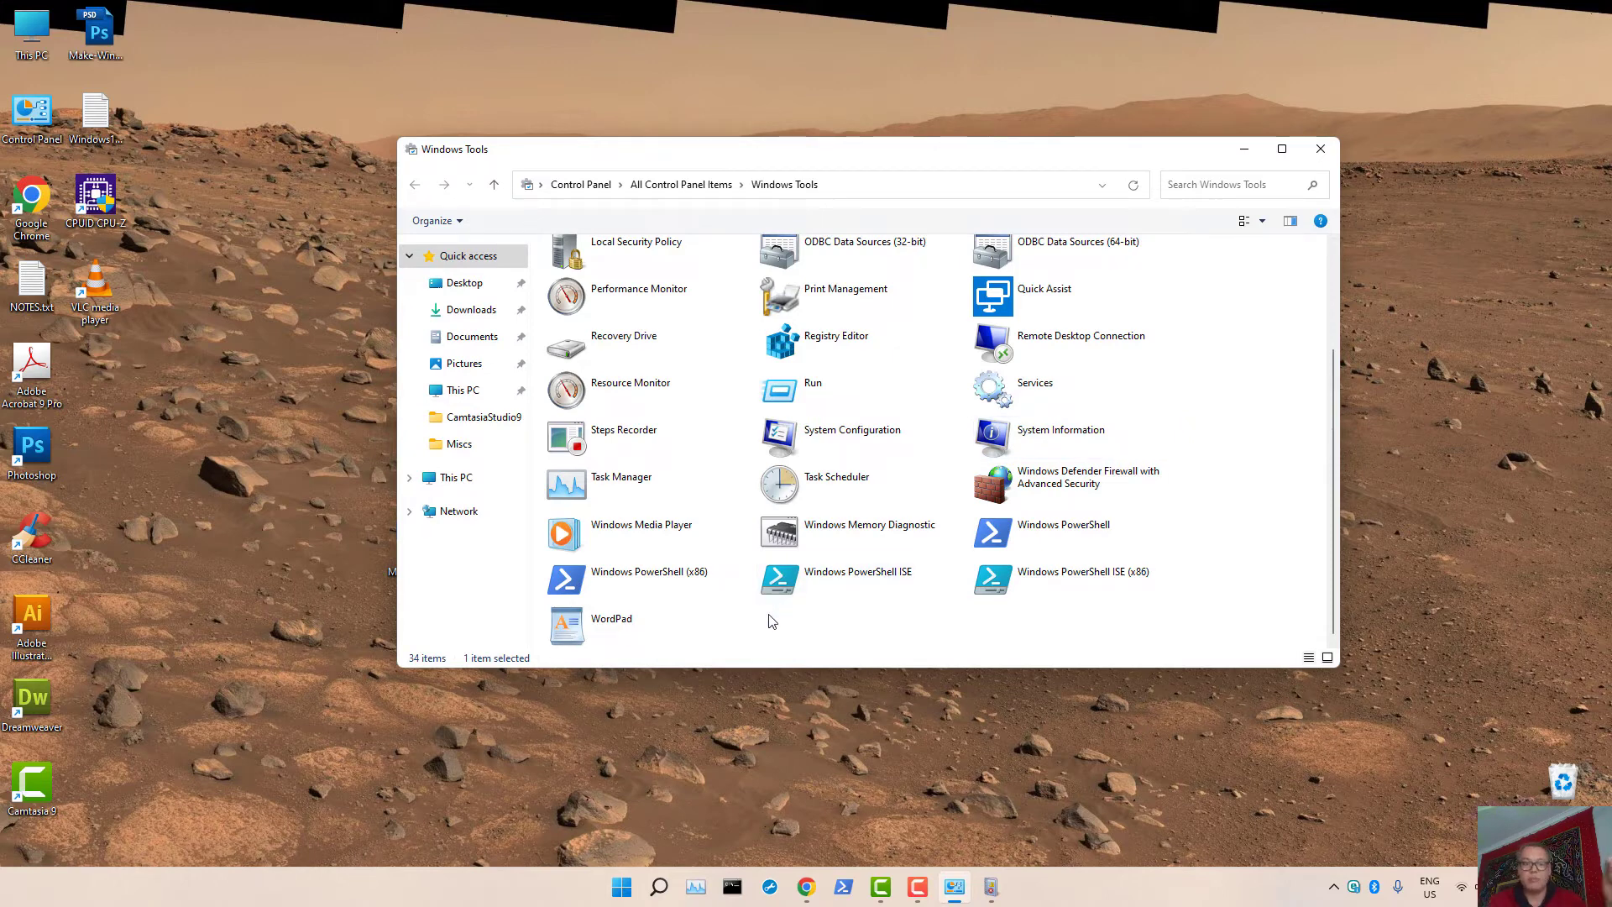
left_click(37, 550)
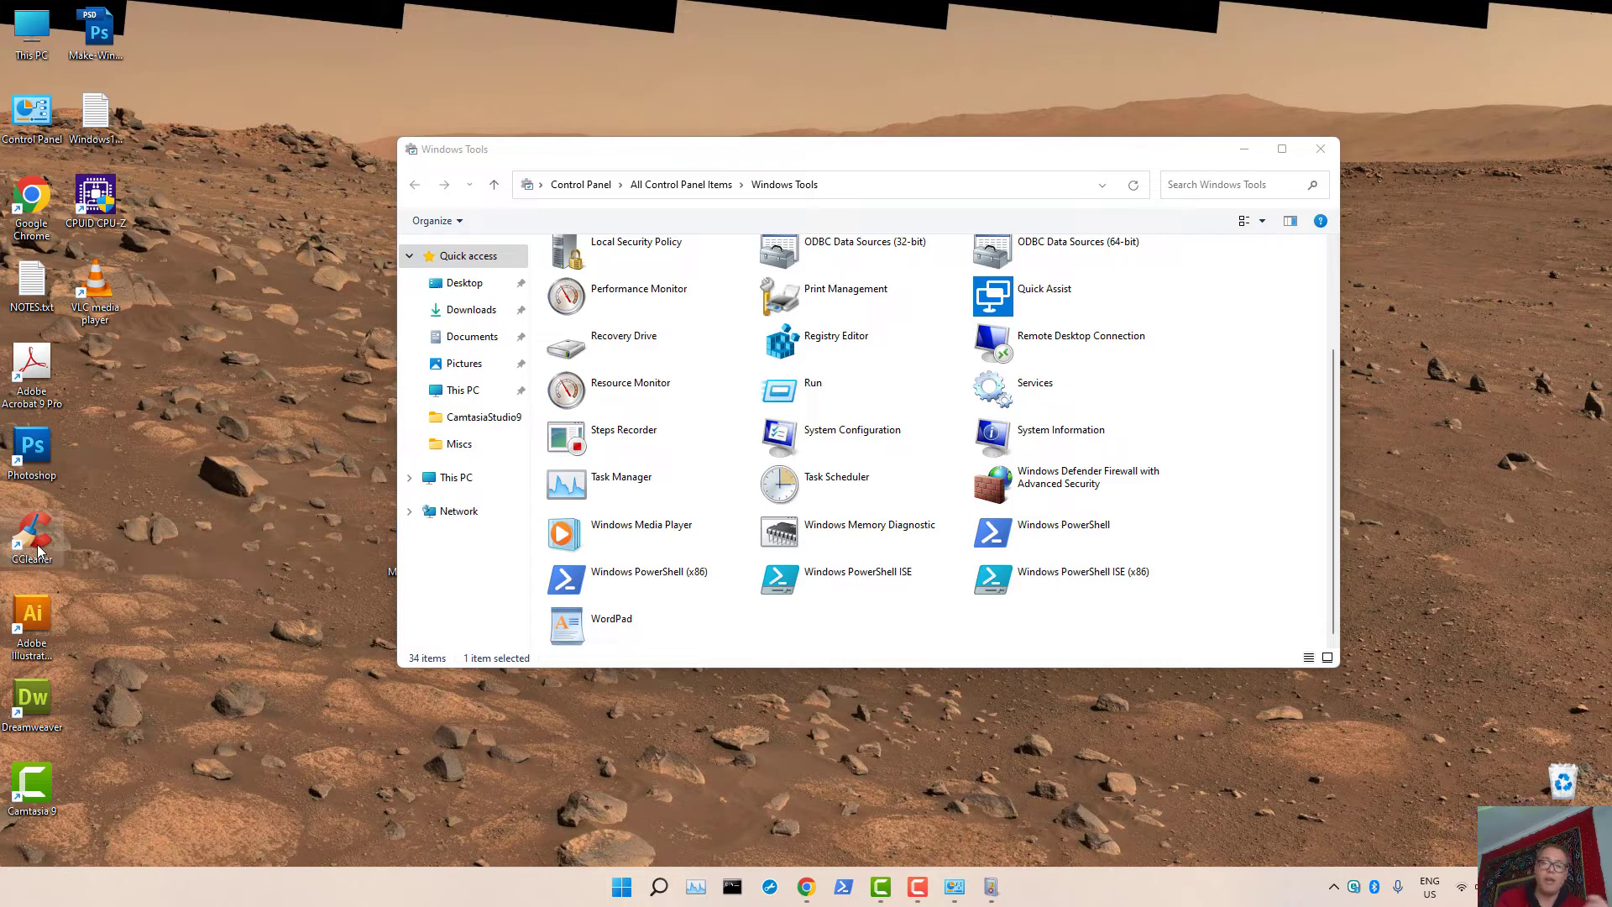
double_click(38, 550)
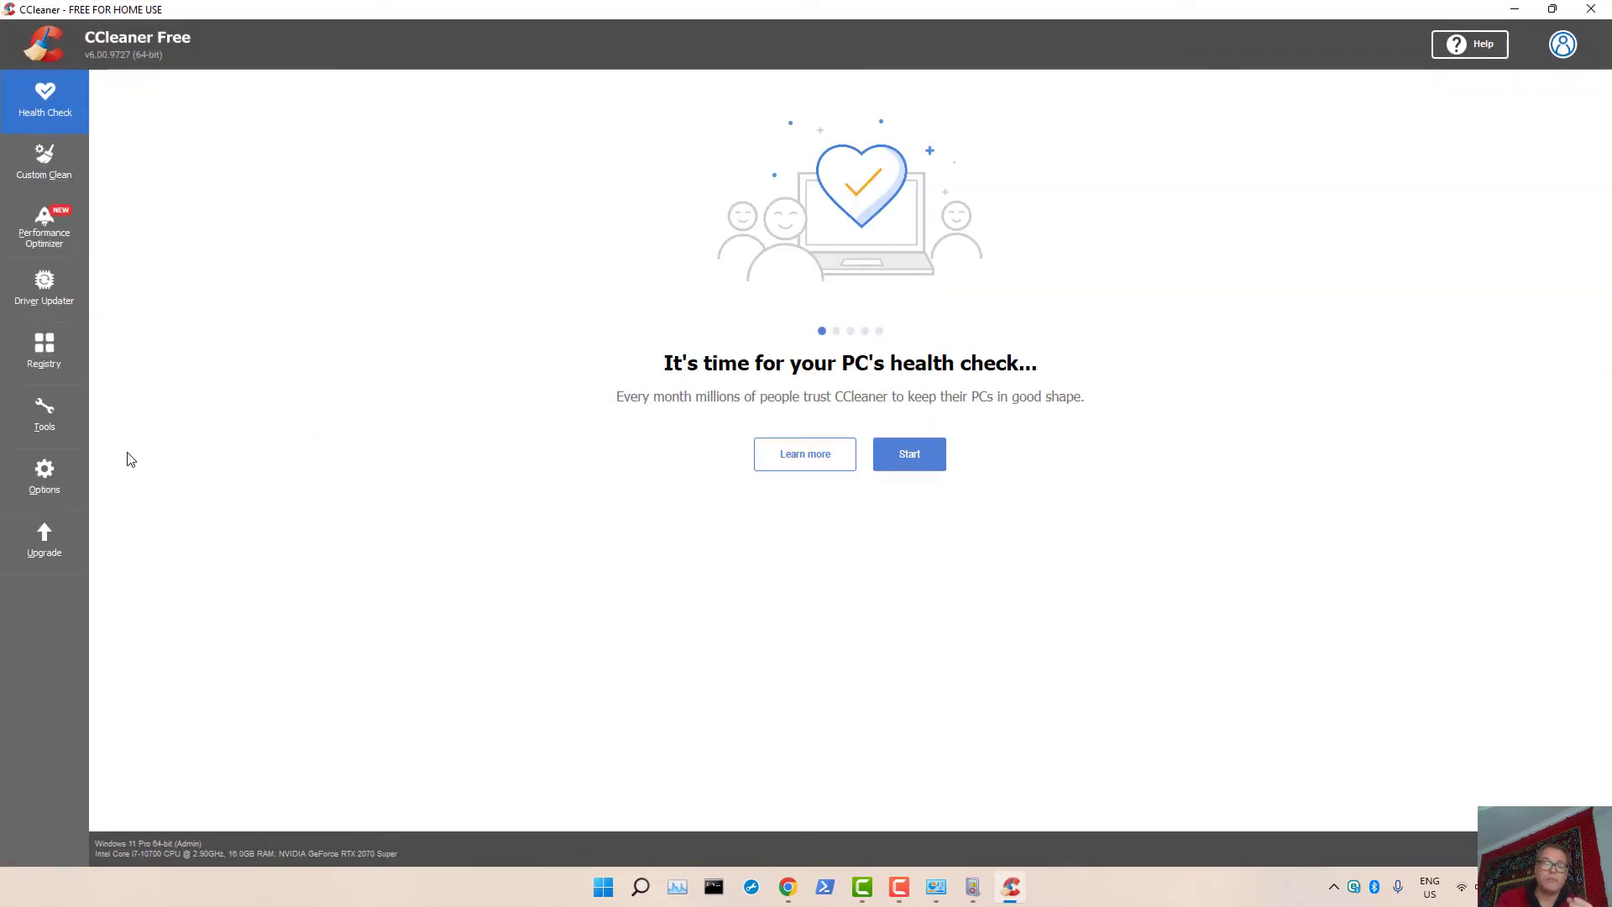
left_click(53, 351)
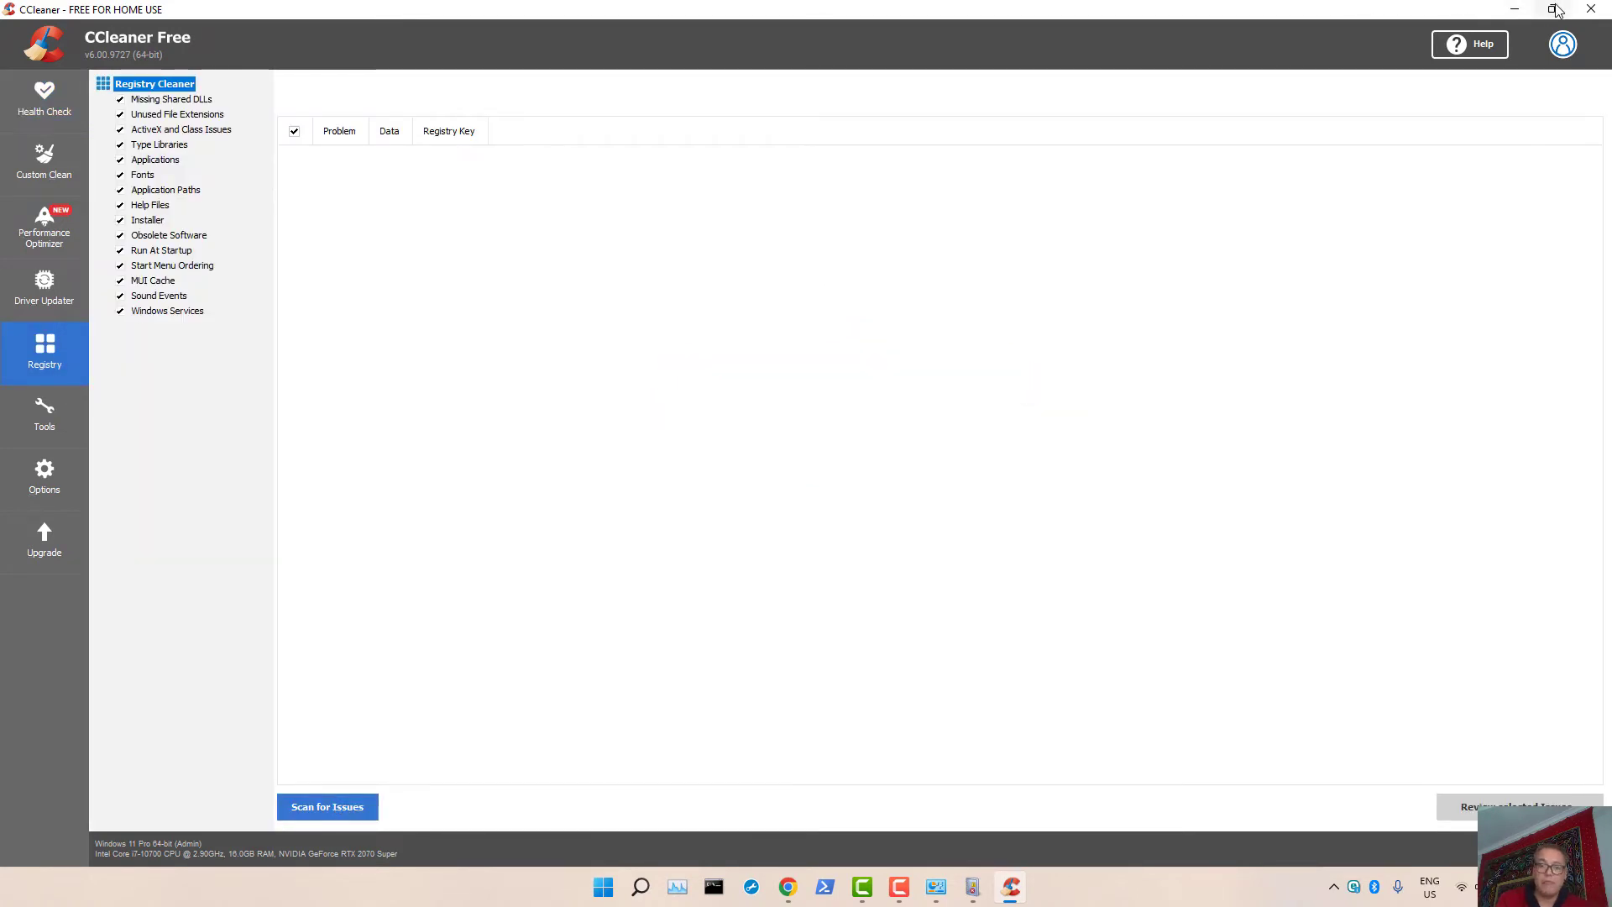
left_click(331, 808)
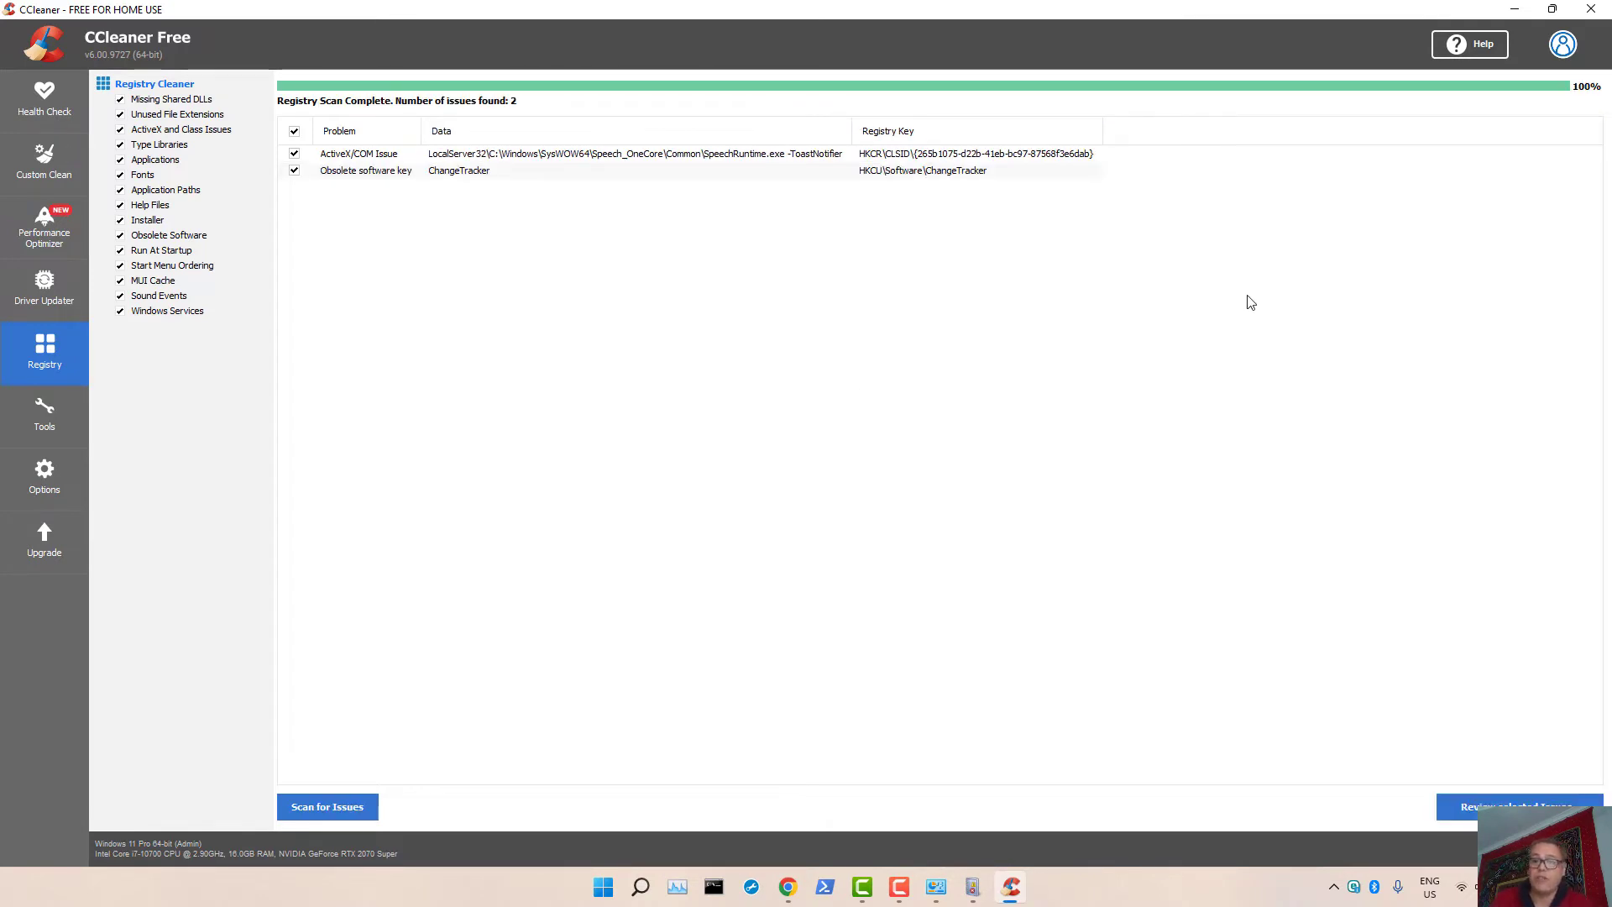
left_click(1591, 9)
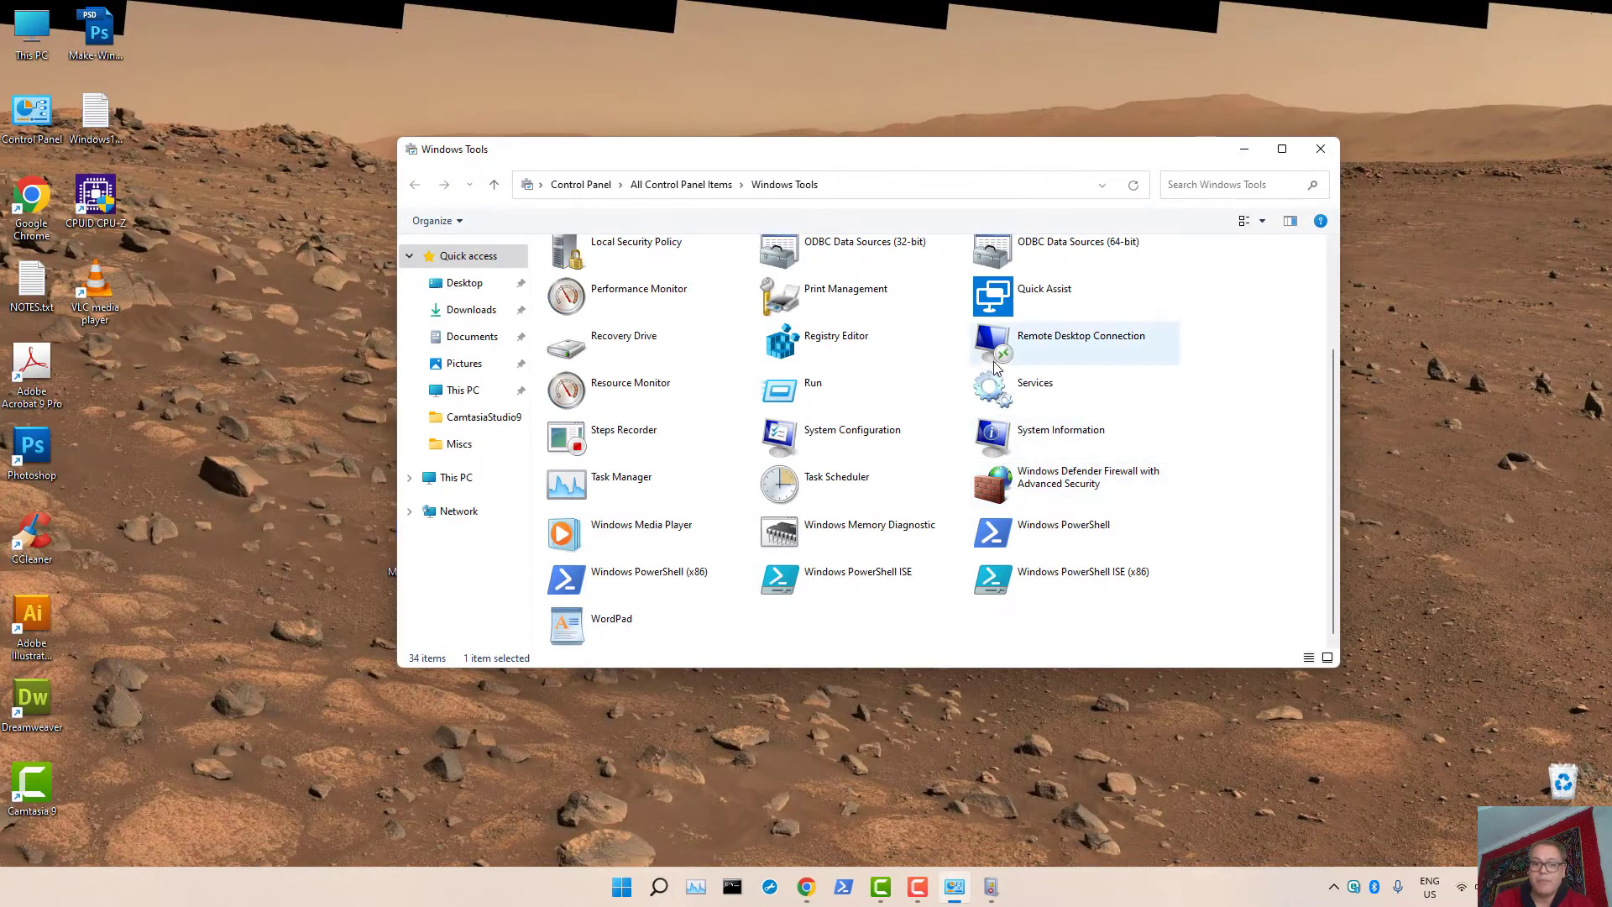
Open the Services console and select the Xbox Live Auth Manager and Xbox Live Game Save services.
left_click(1003, 392)
double_click(1003, 392)
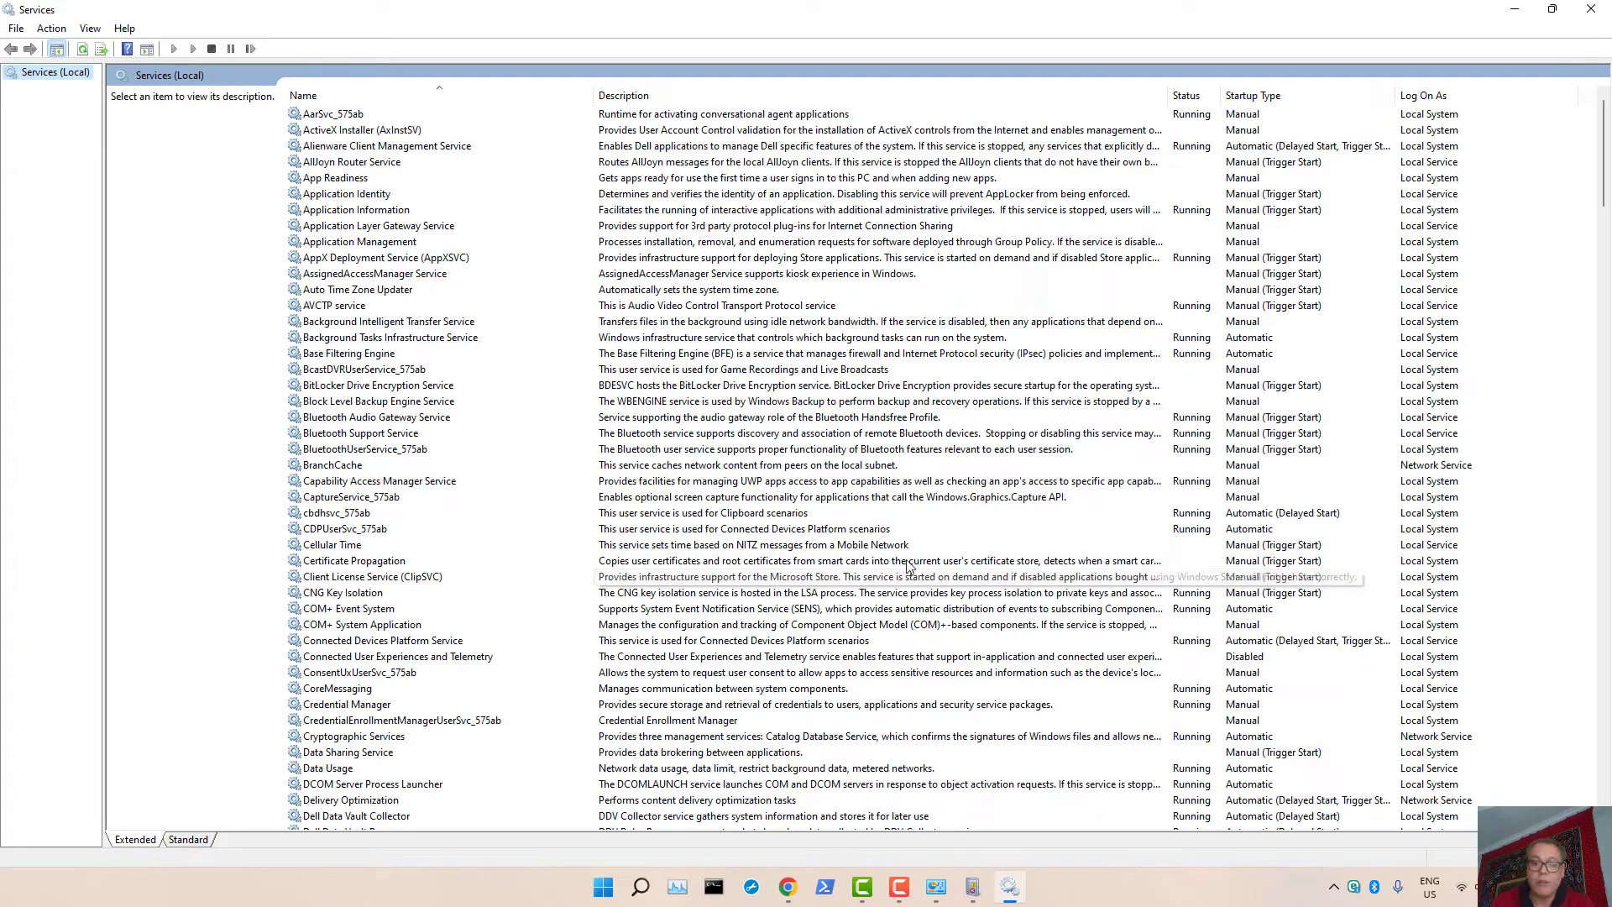
left_click_drag(1603, 191, 1599, 831)
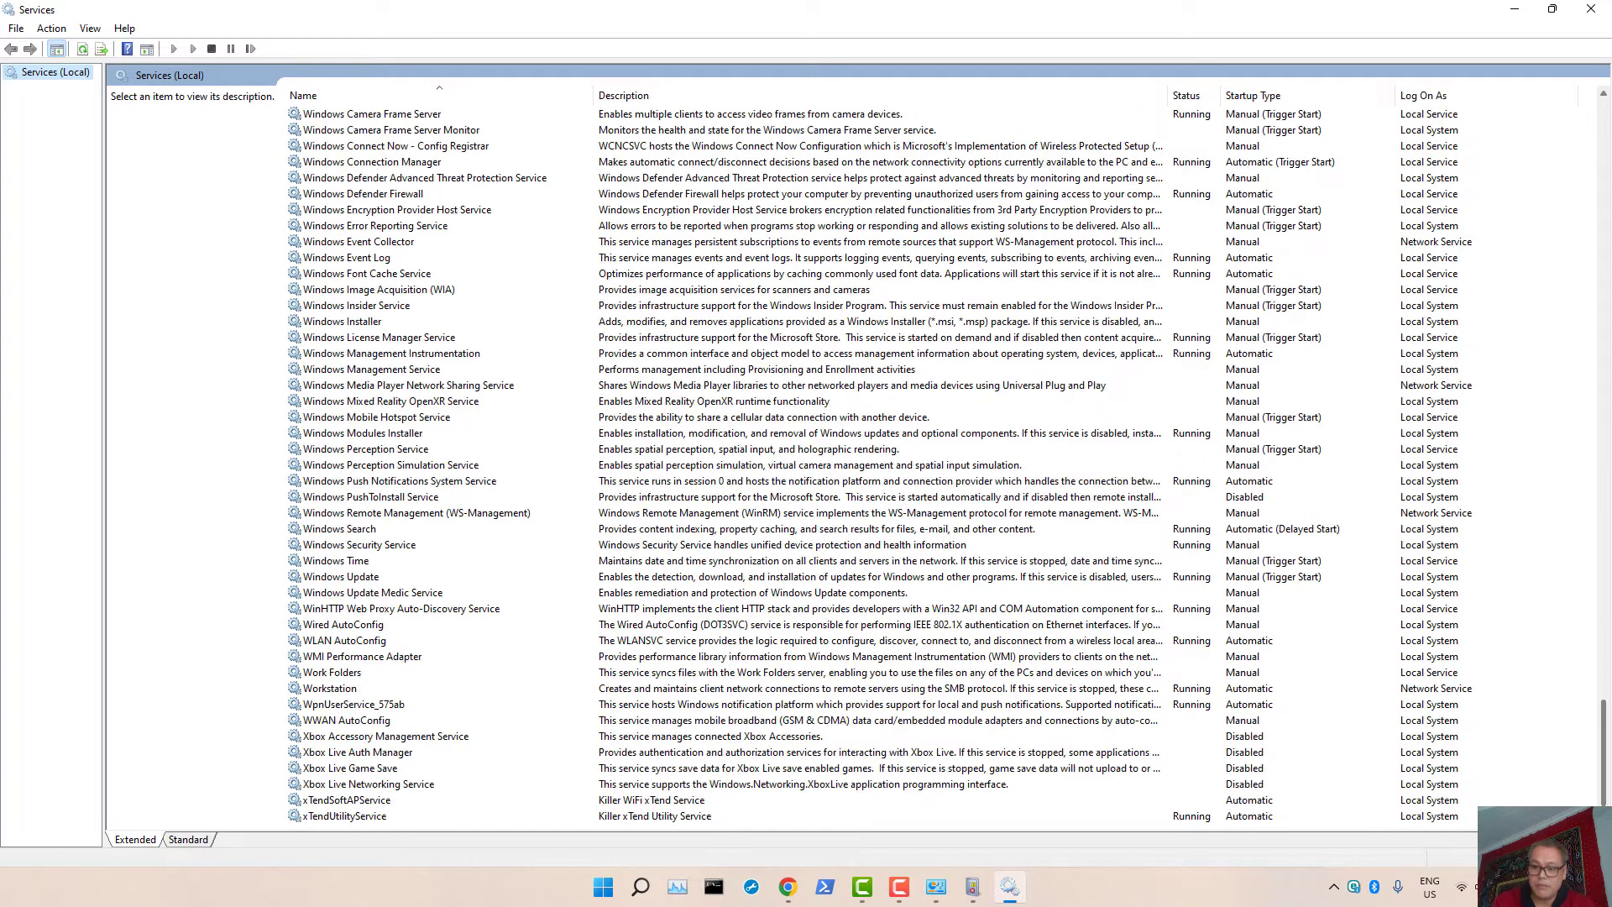
left_click(361, 754)
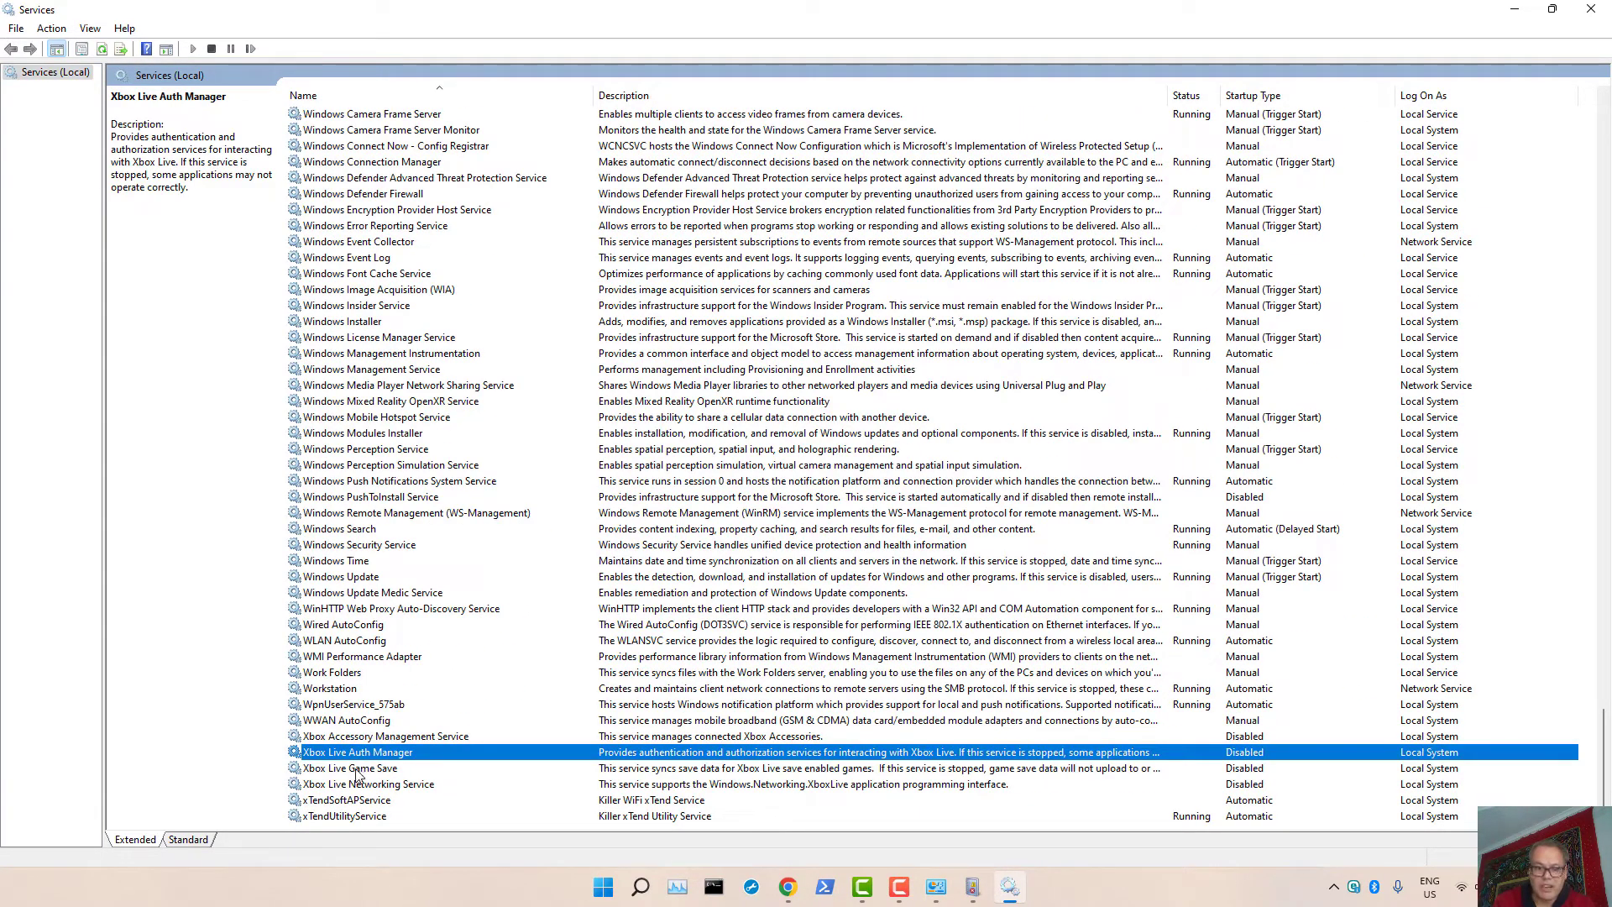
left_click(357, 771)
right_click(358, 771)
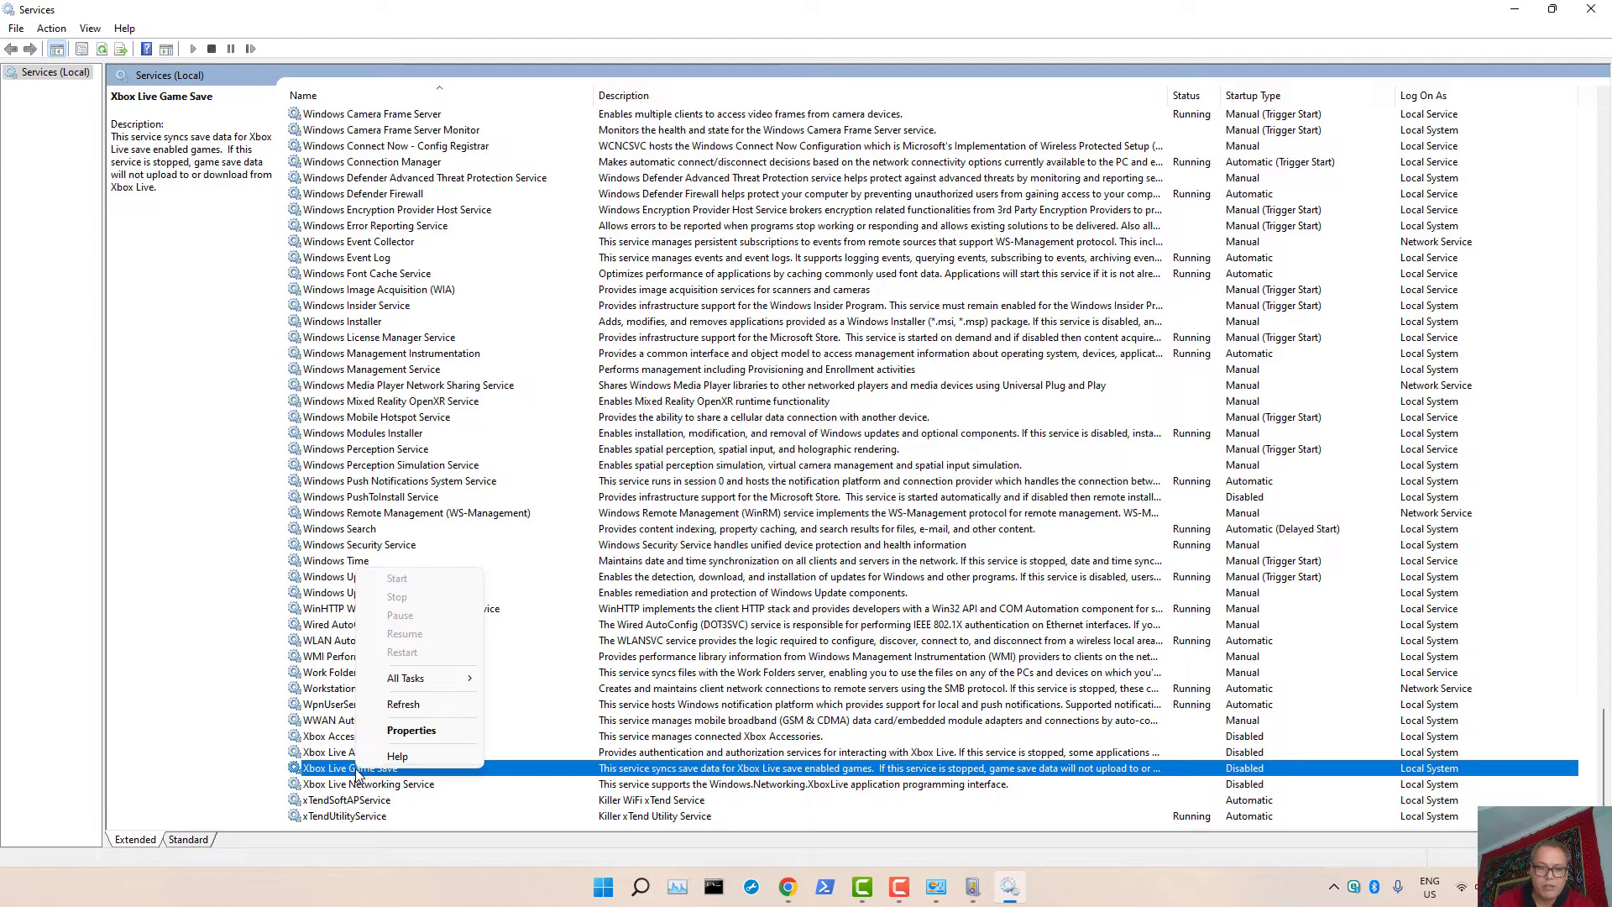
left_click(391, 735)
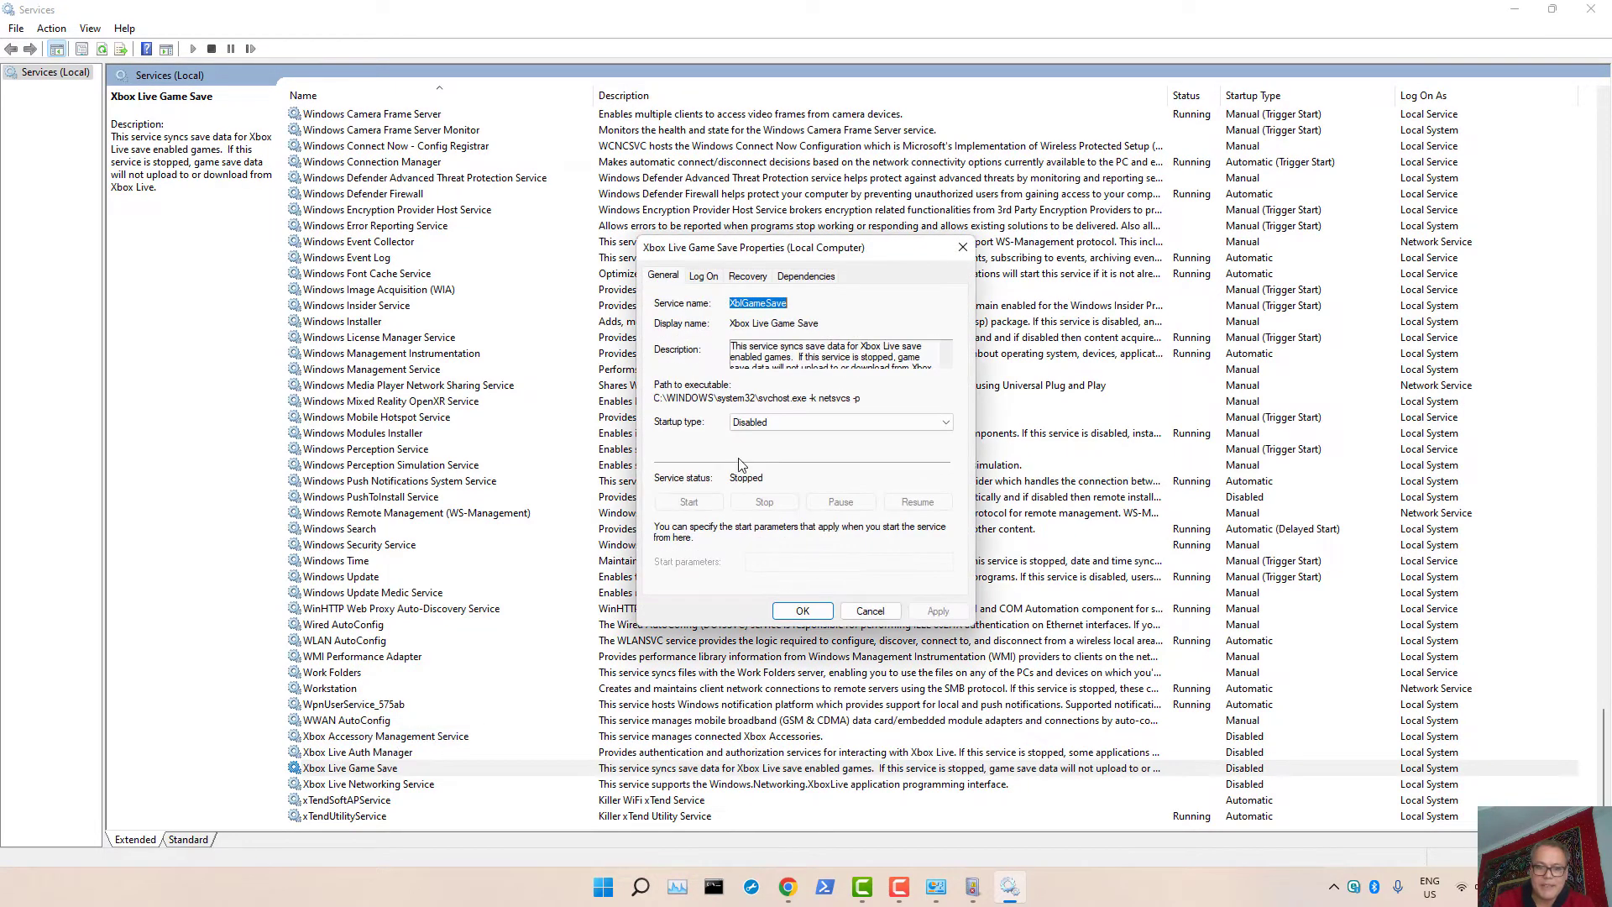
left_click(773, 422)
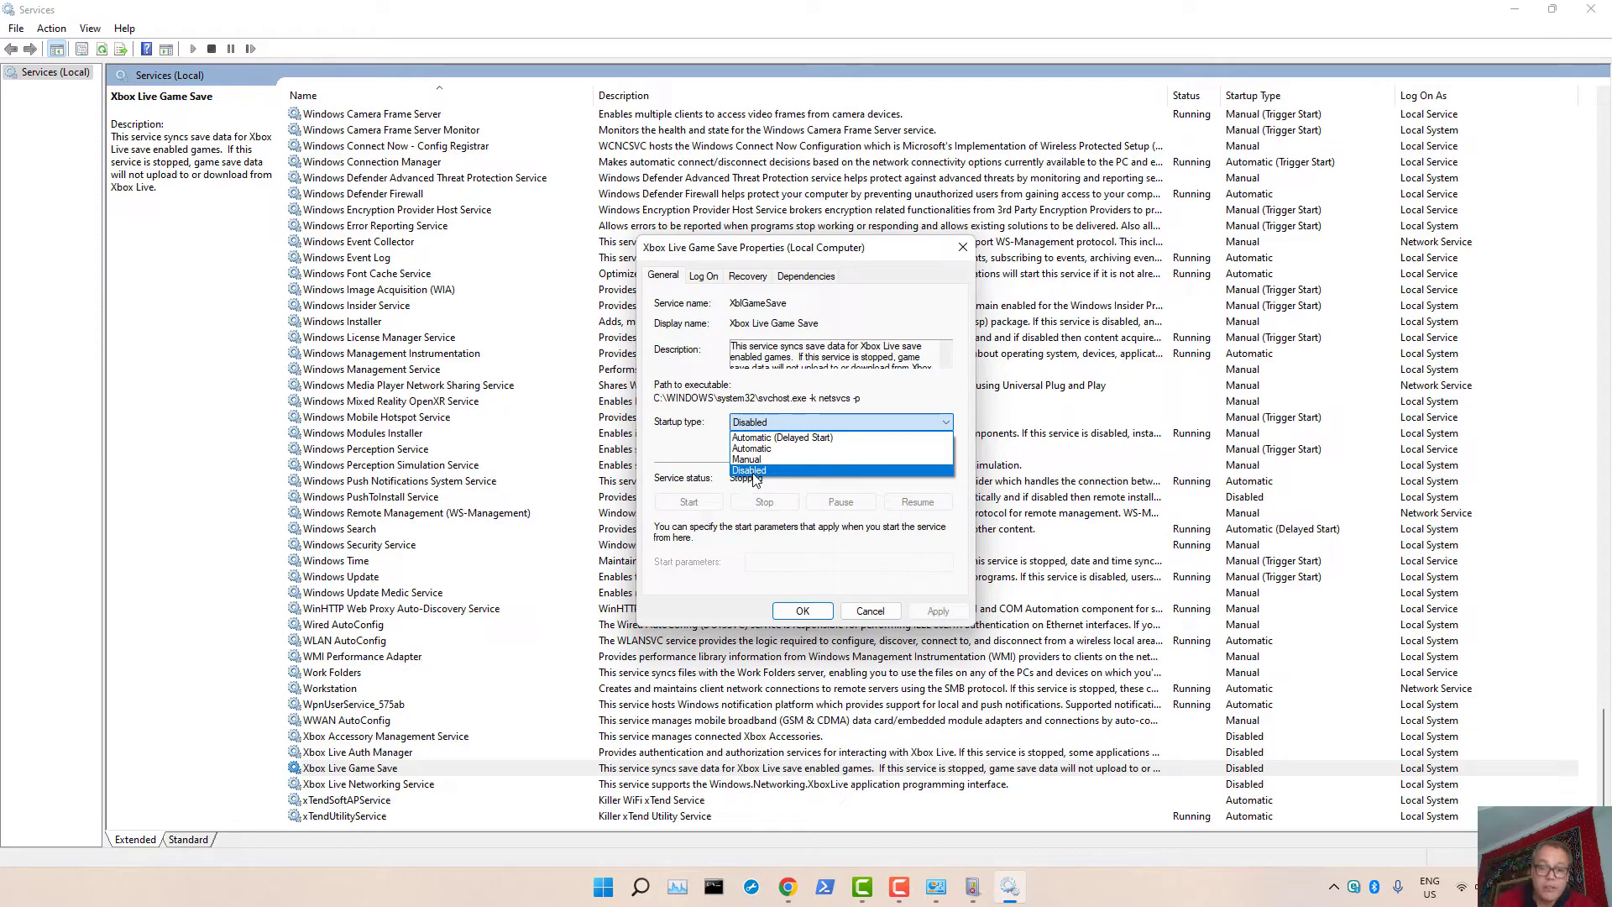
left_click(869, 615)
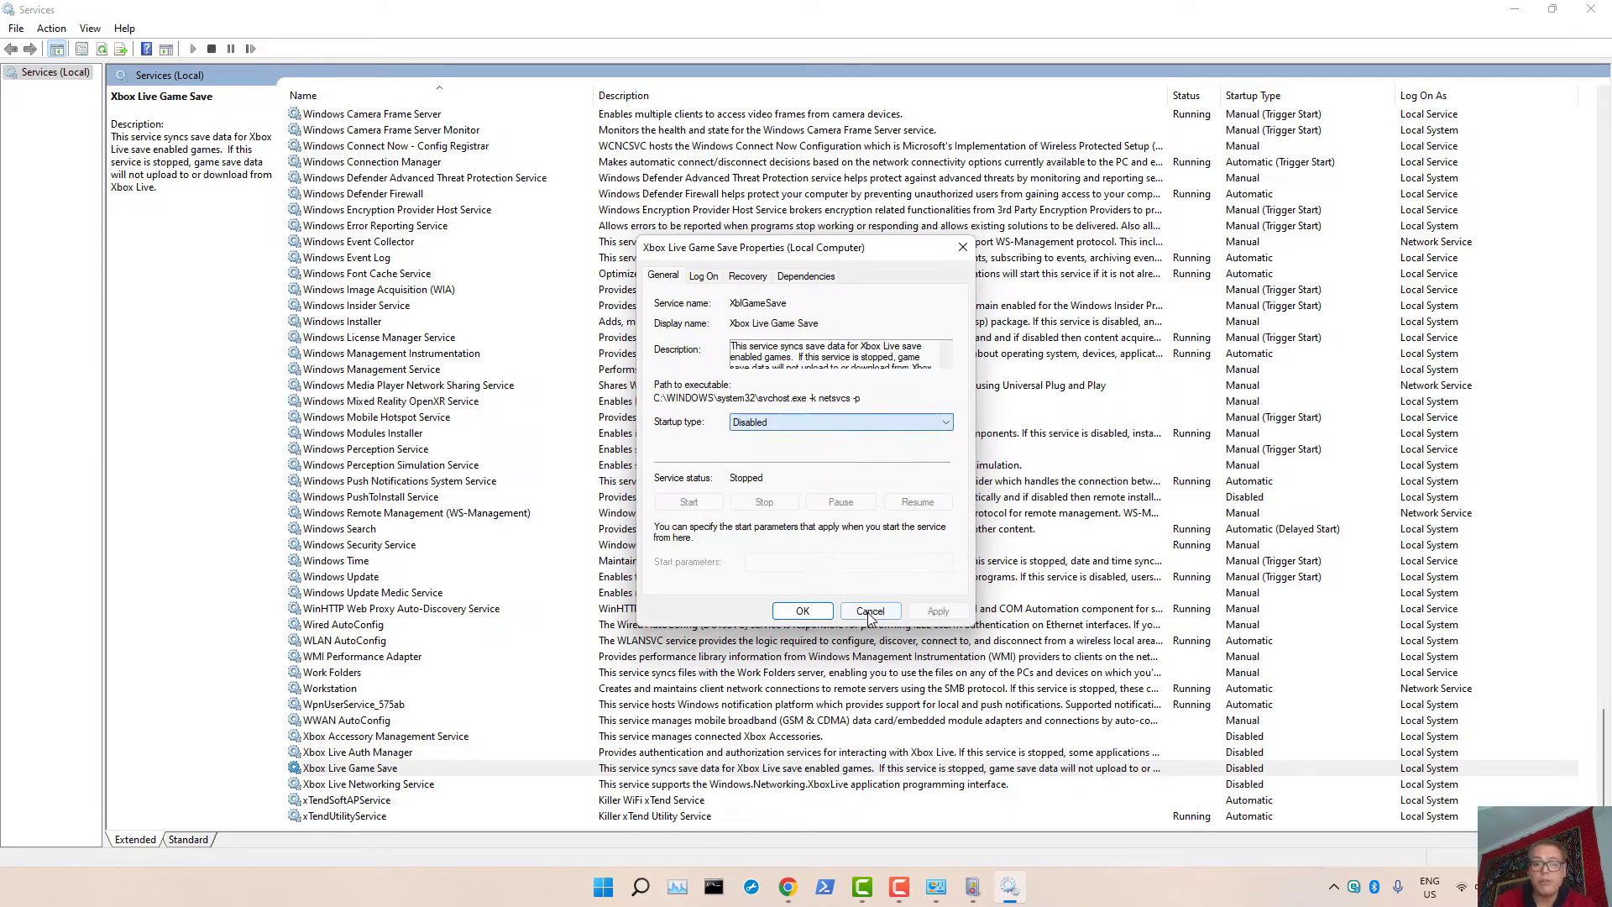
left_click(869, 617)
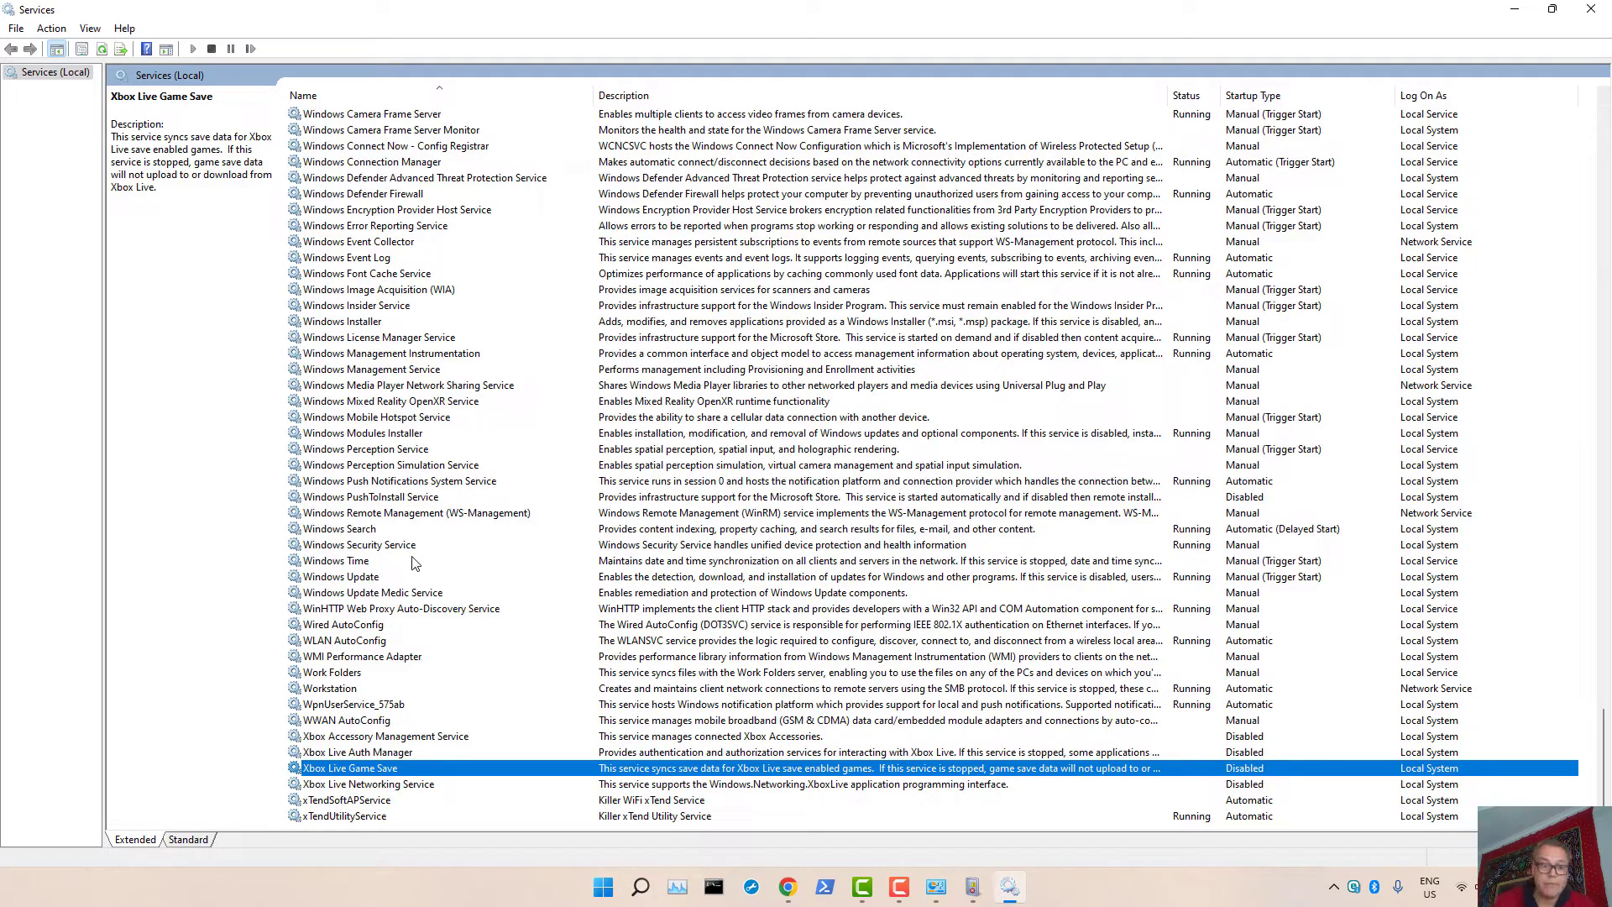
scroll(412, 562, "up", 7)
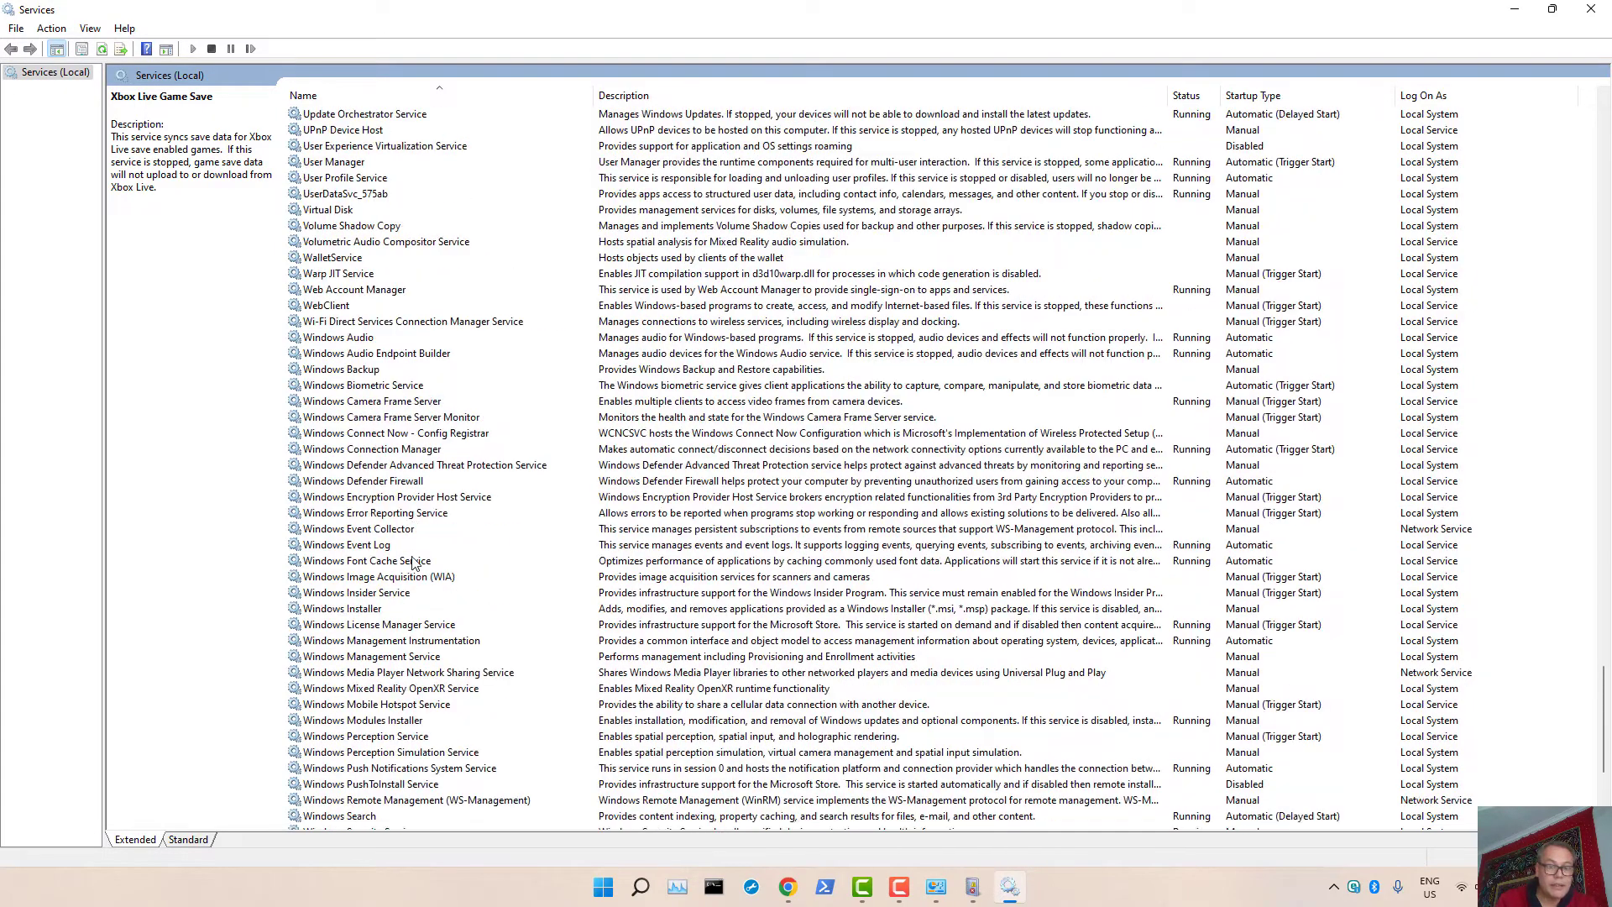
scroll(412, 562, "up", 11)
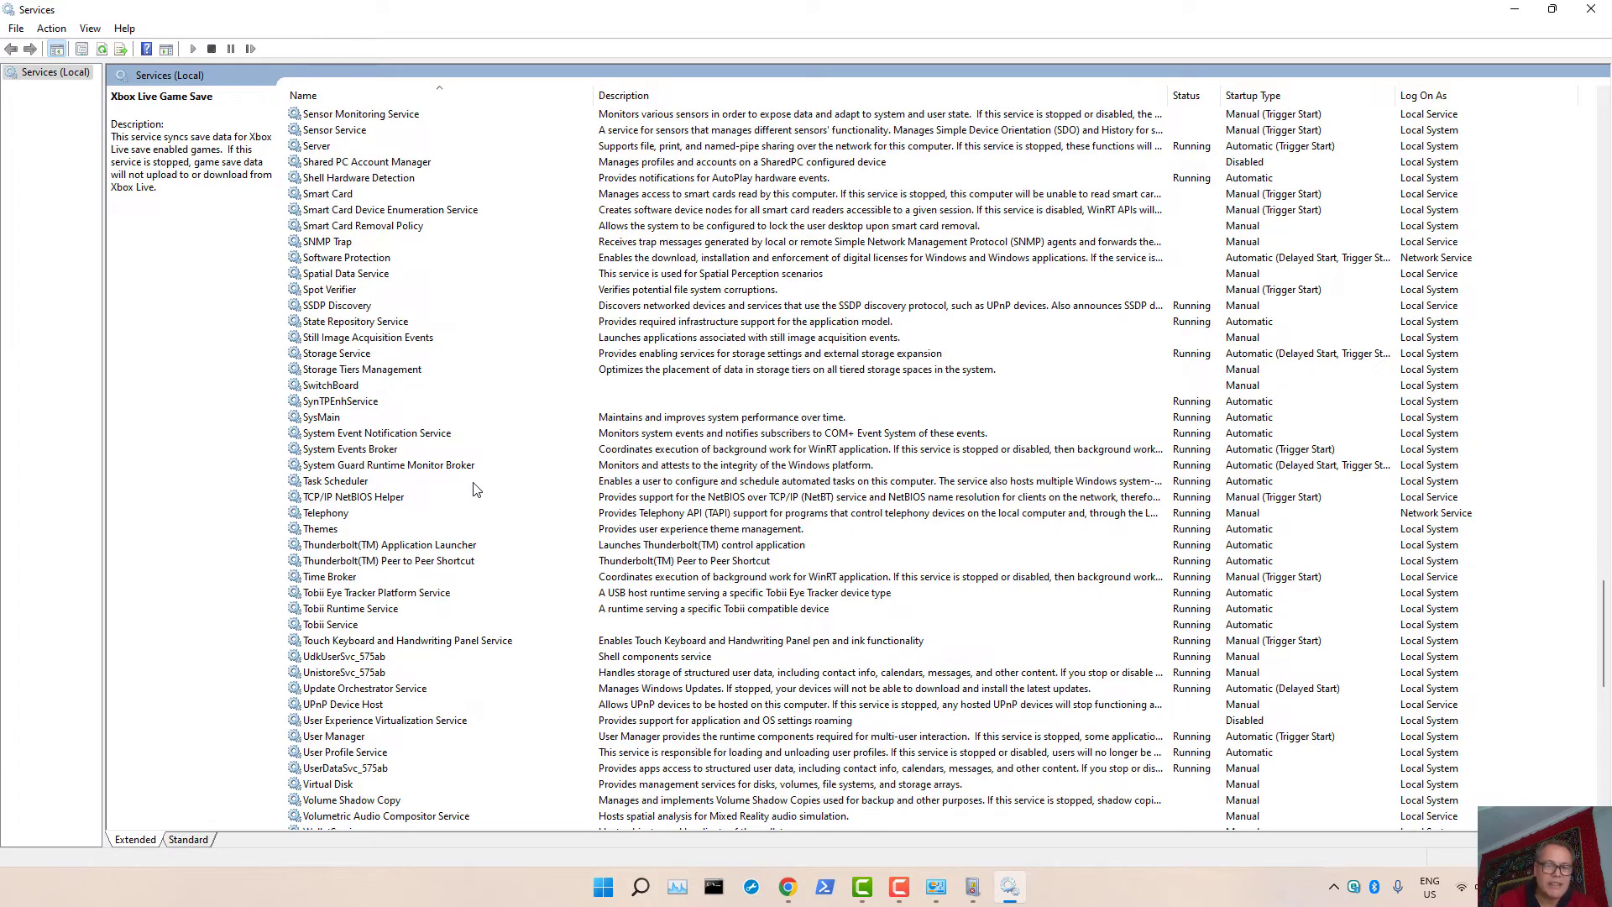
scroll(475, 489, "up", 11)
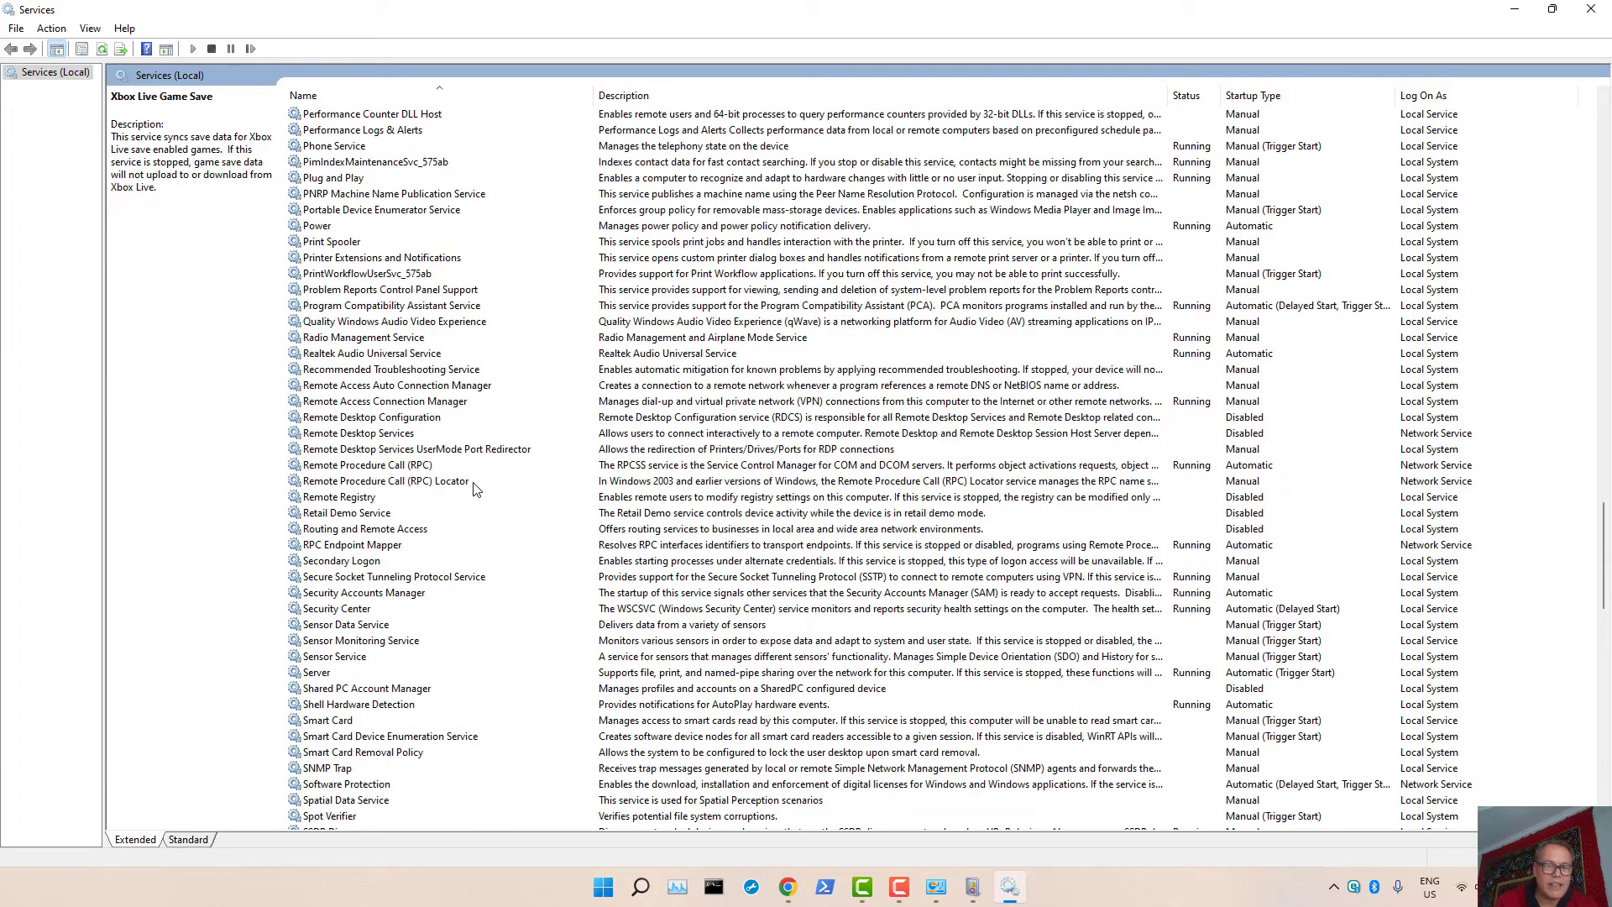
left_click(332, 243)
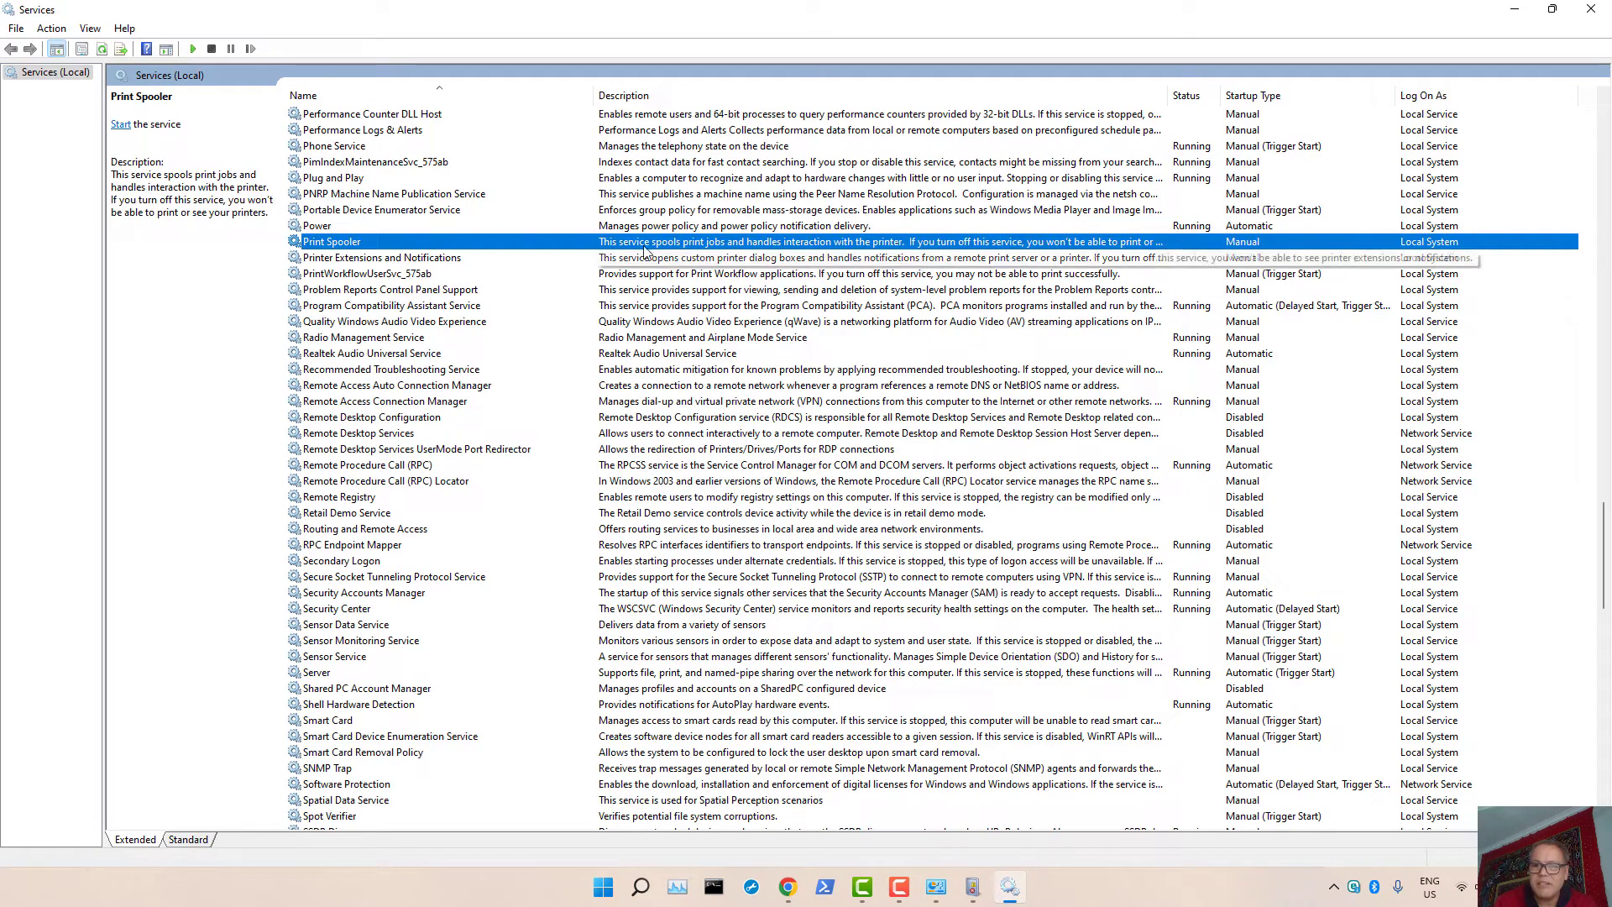
left_click(363, 276)
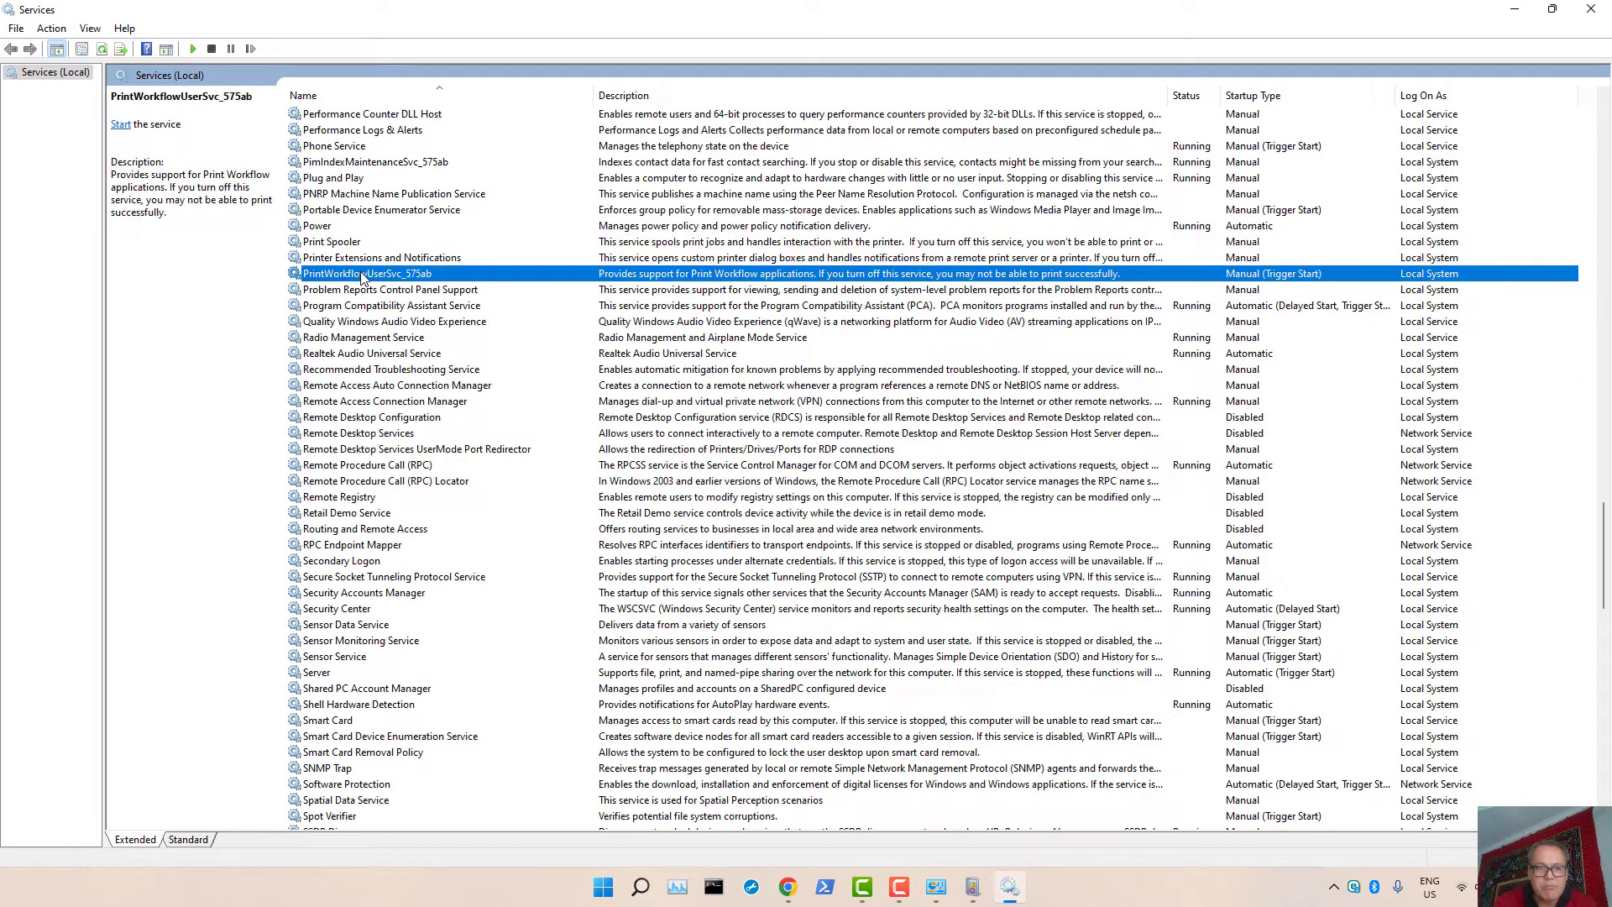
left_click(355, 260)
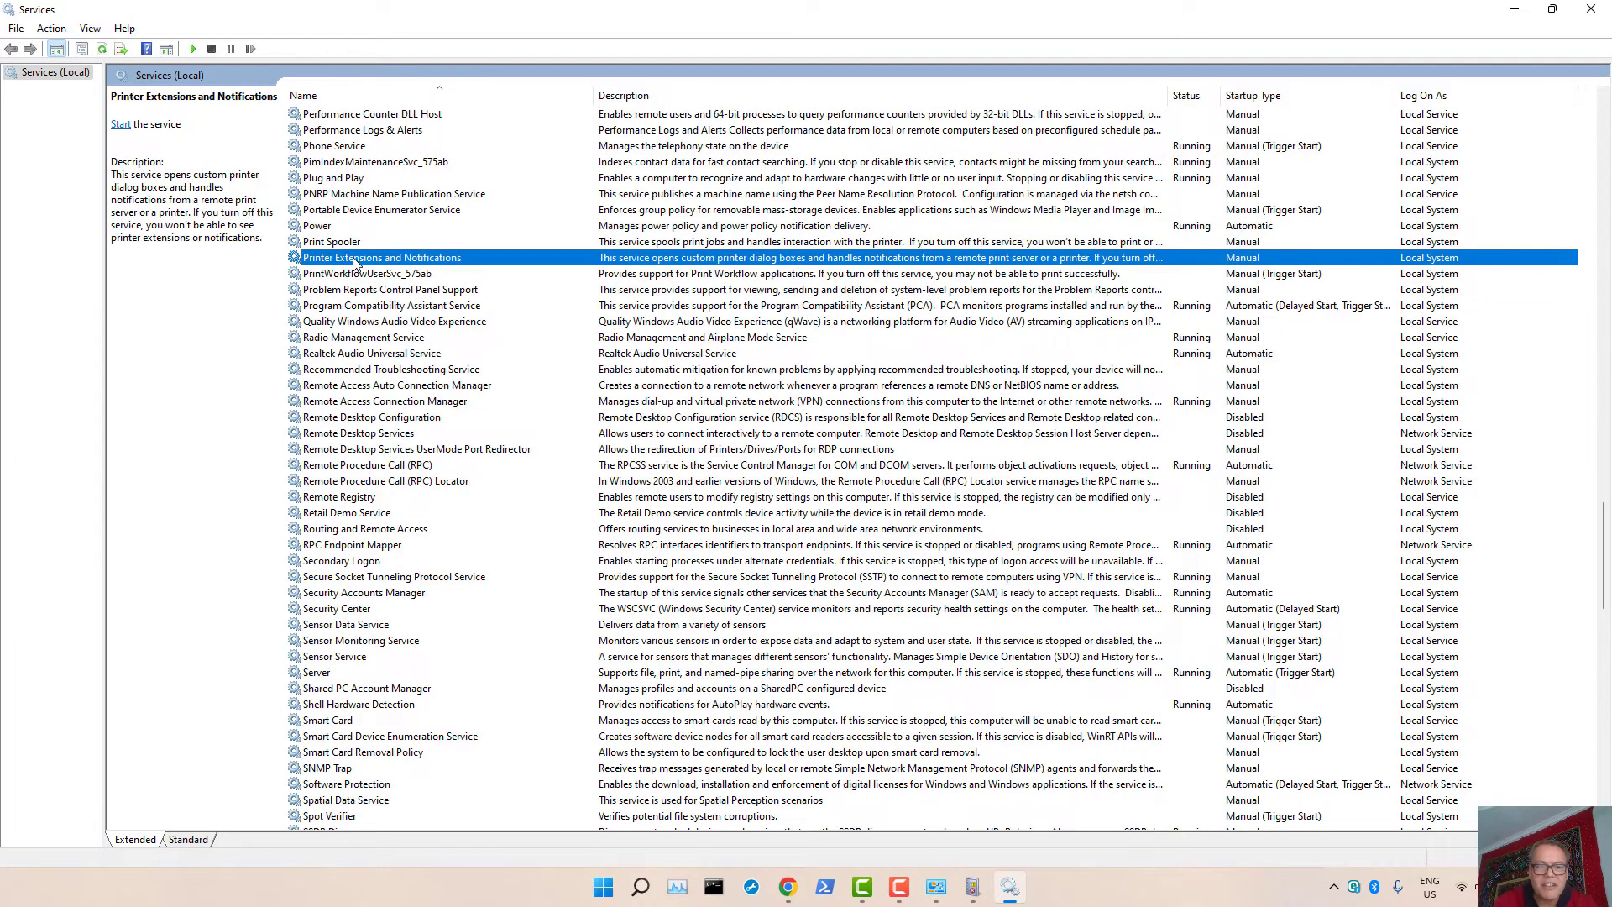
left_click(343, 243)
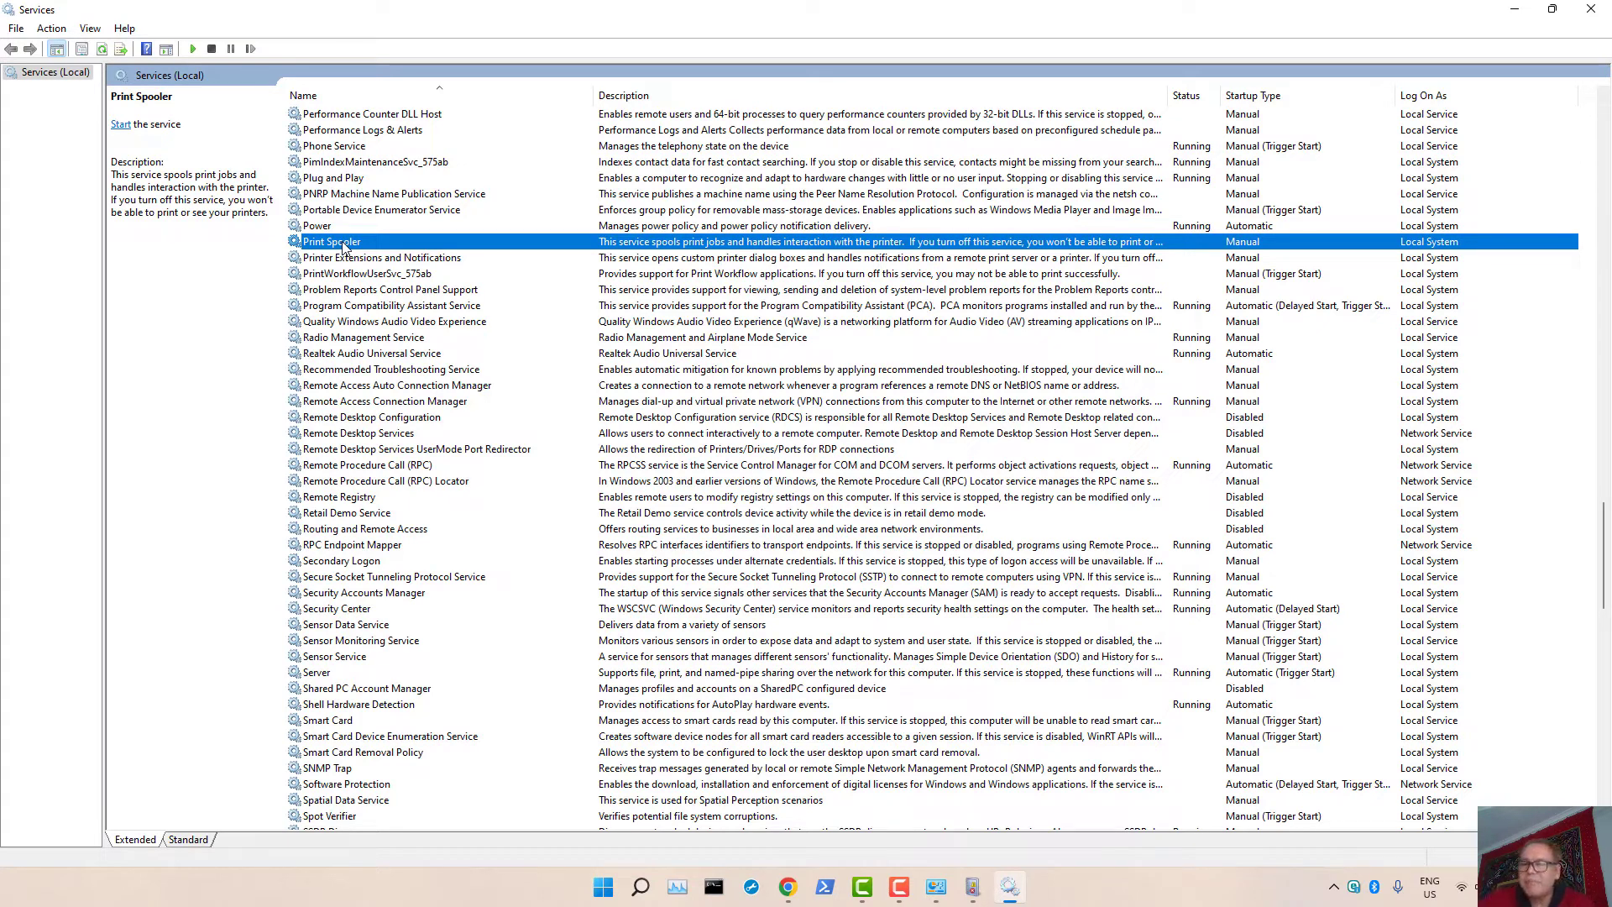
right_click(342, 245)
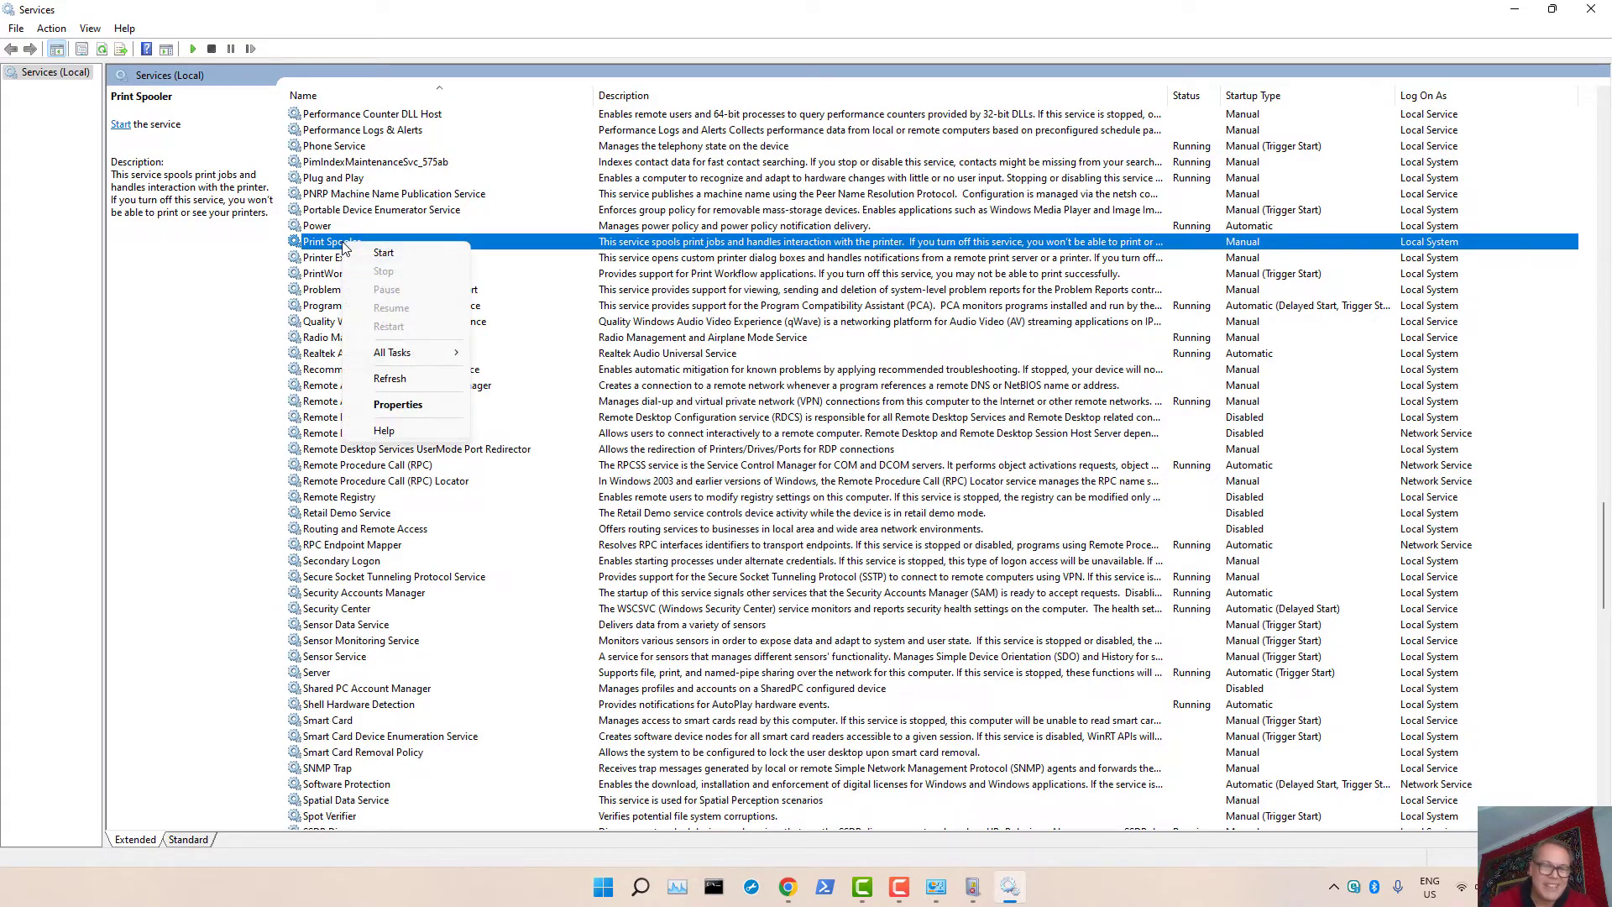
left_click(384, 406)
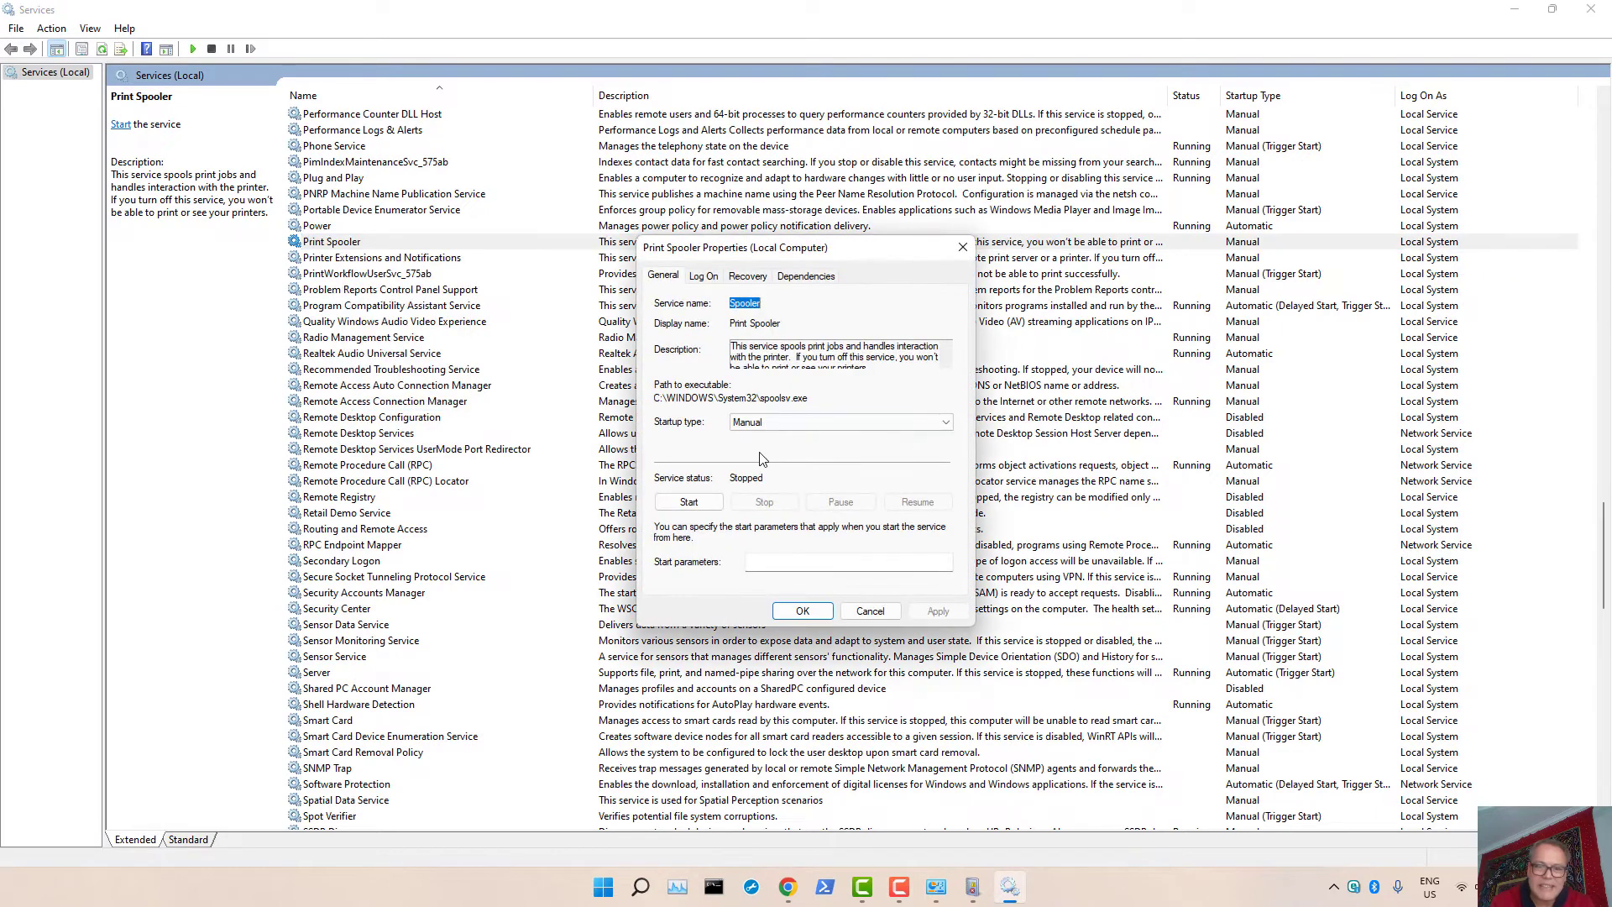
left_click(799, 423)
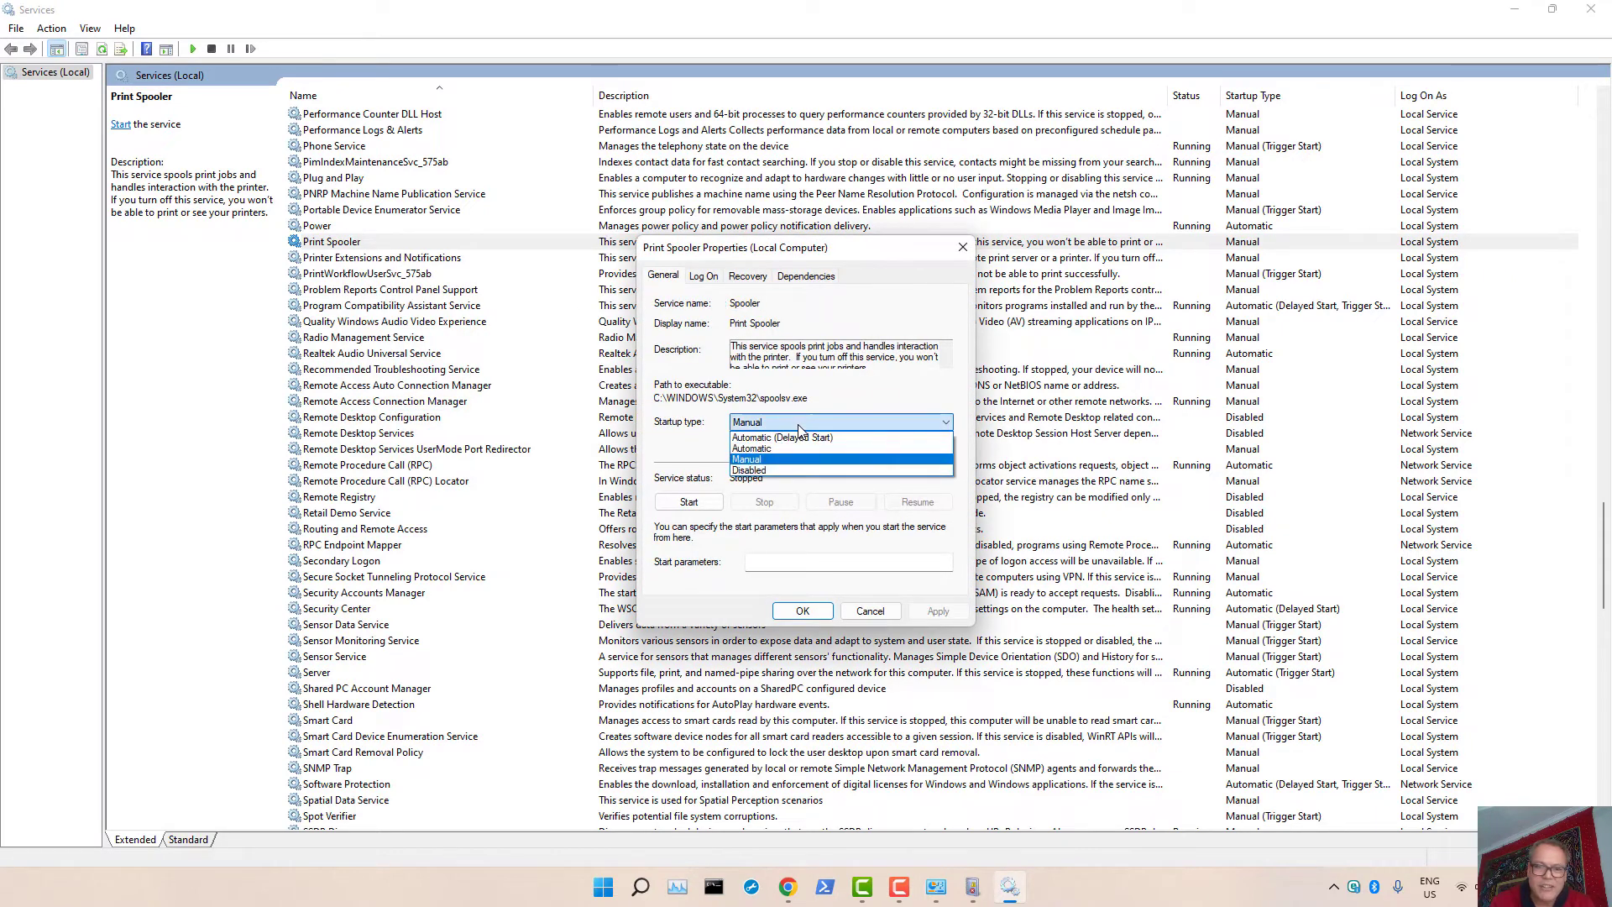
left_click(774, 462)
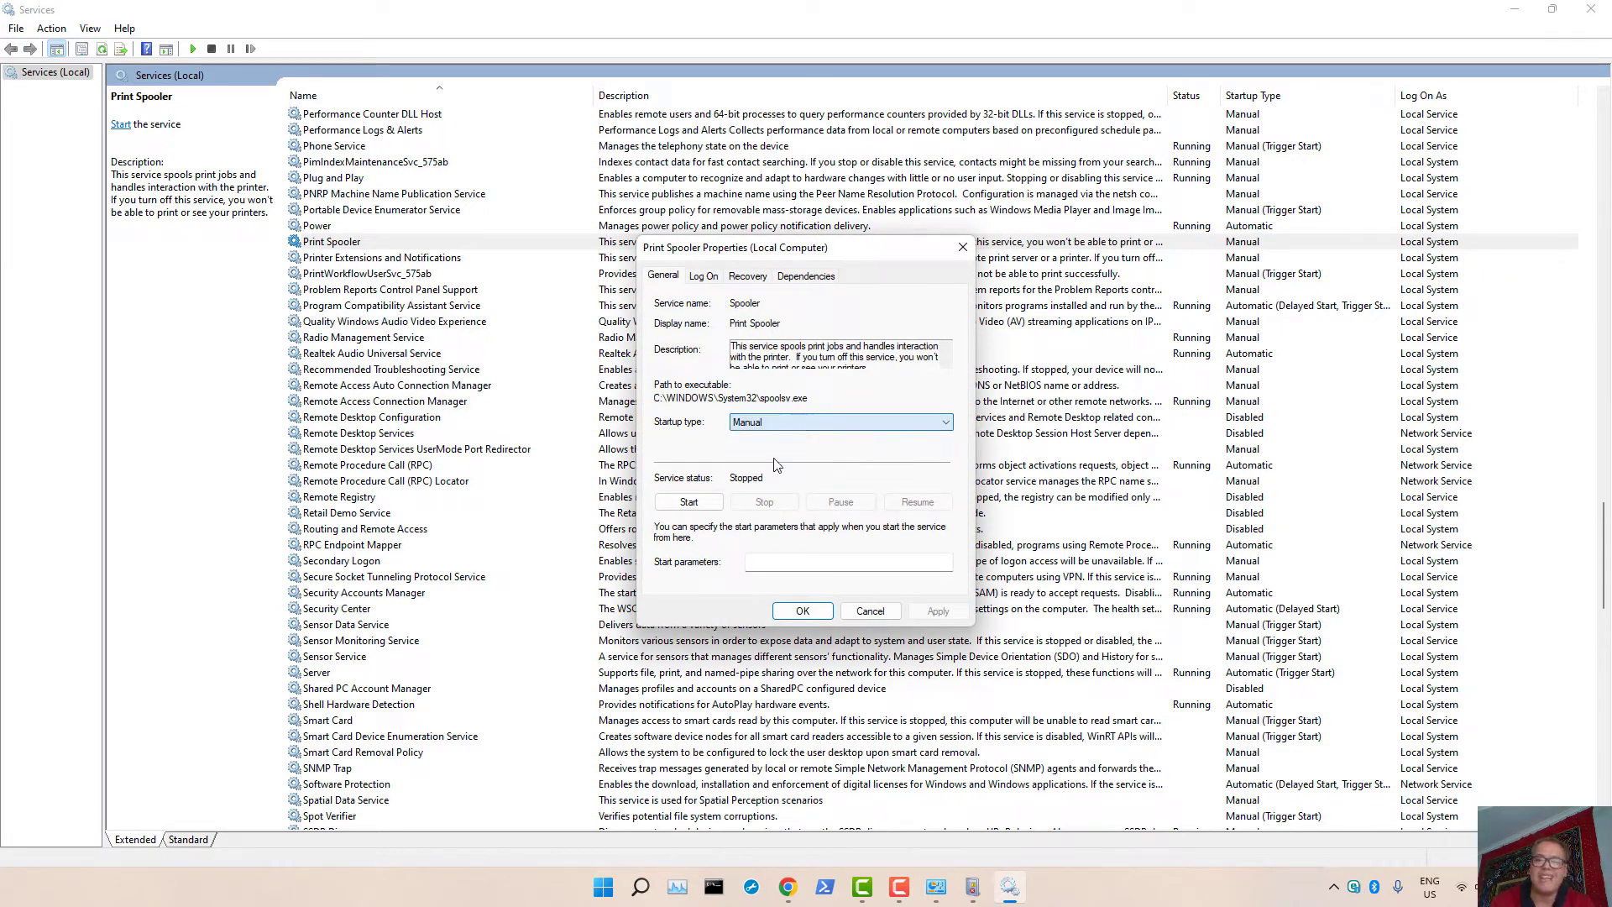
left_click(869, 611)
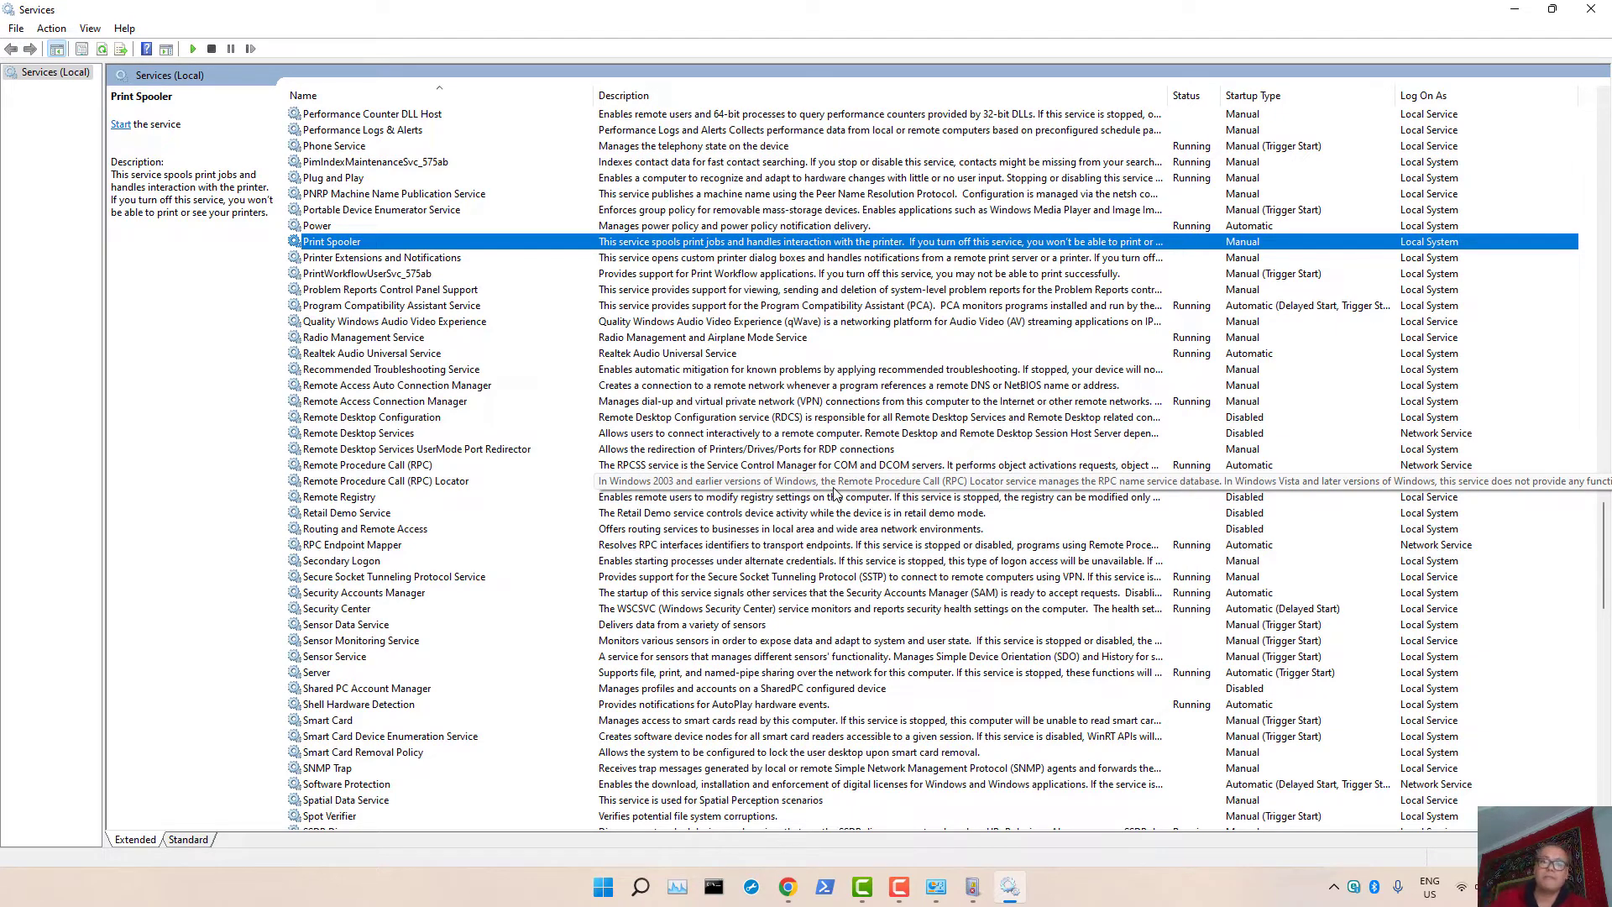
Select Xbox Live Auth Manager in the services list to read its description.
scroll(927, 355, "up", 9)
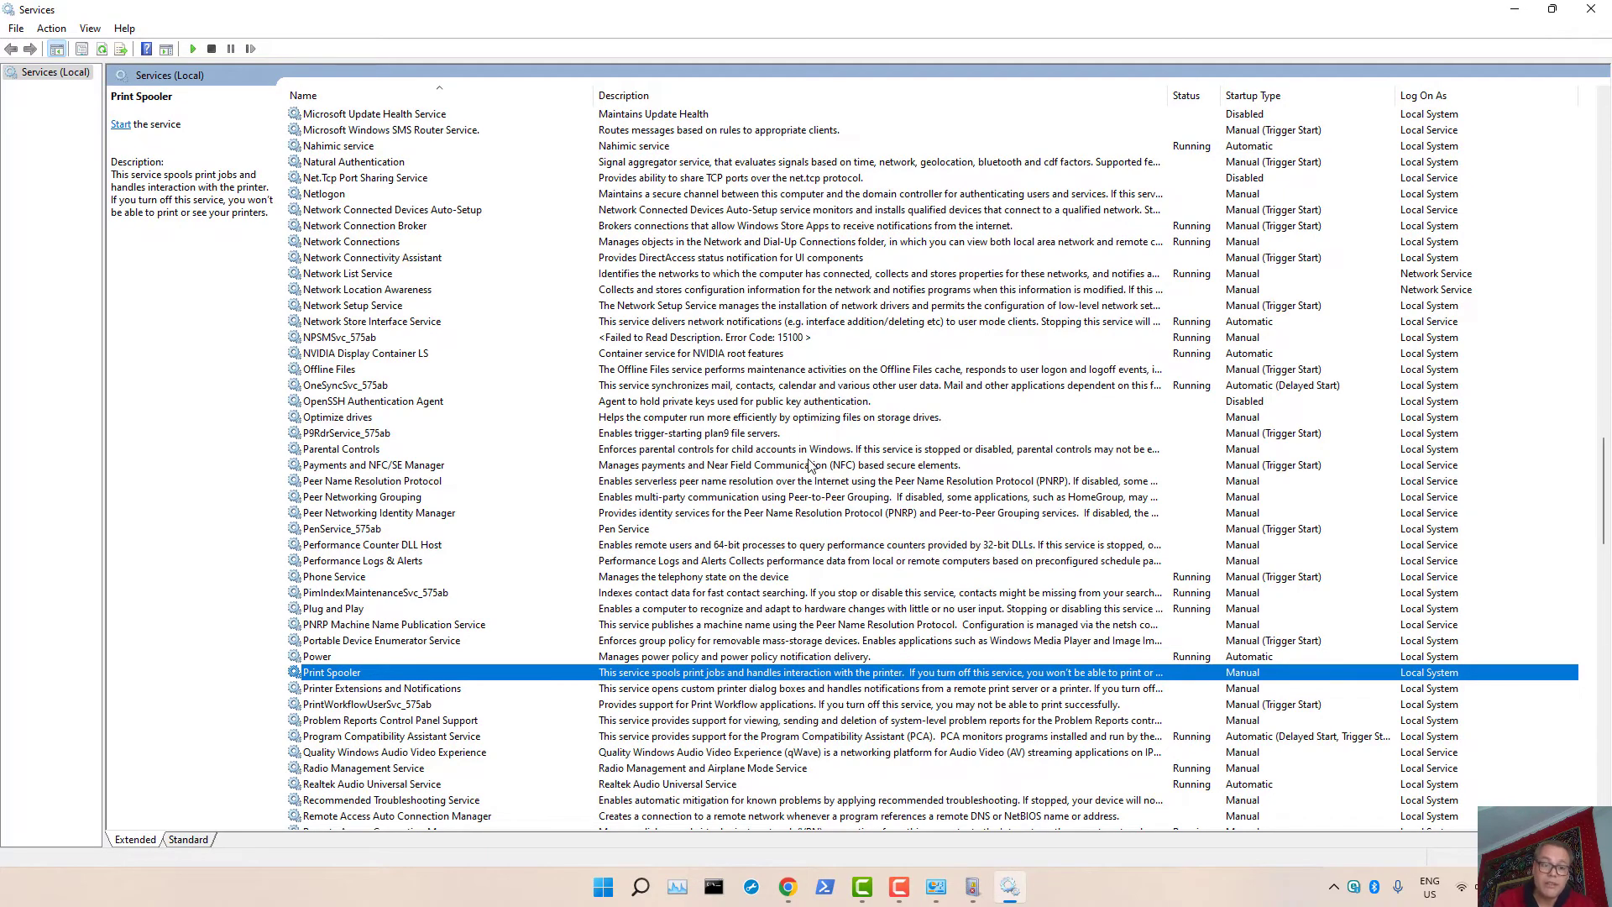
scroll(810, 466, "down", 20)
scroll(810, 466, "down", 2)
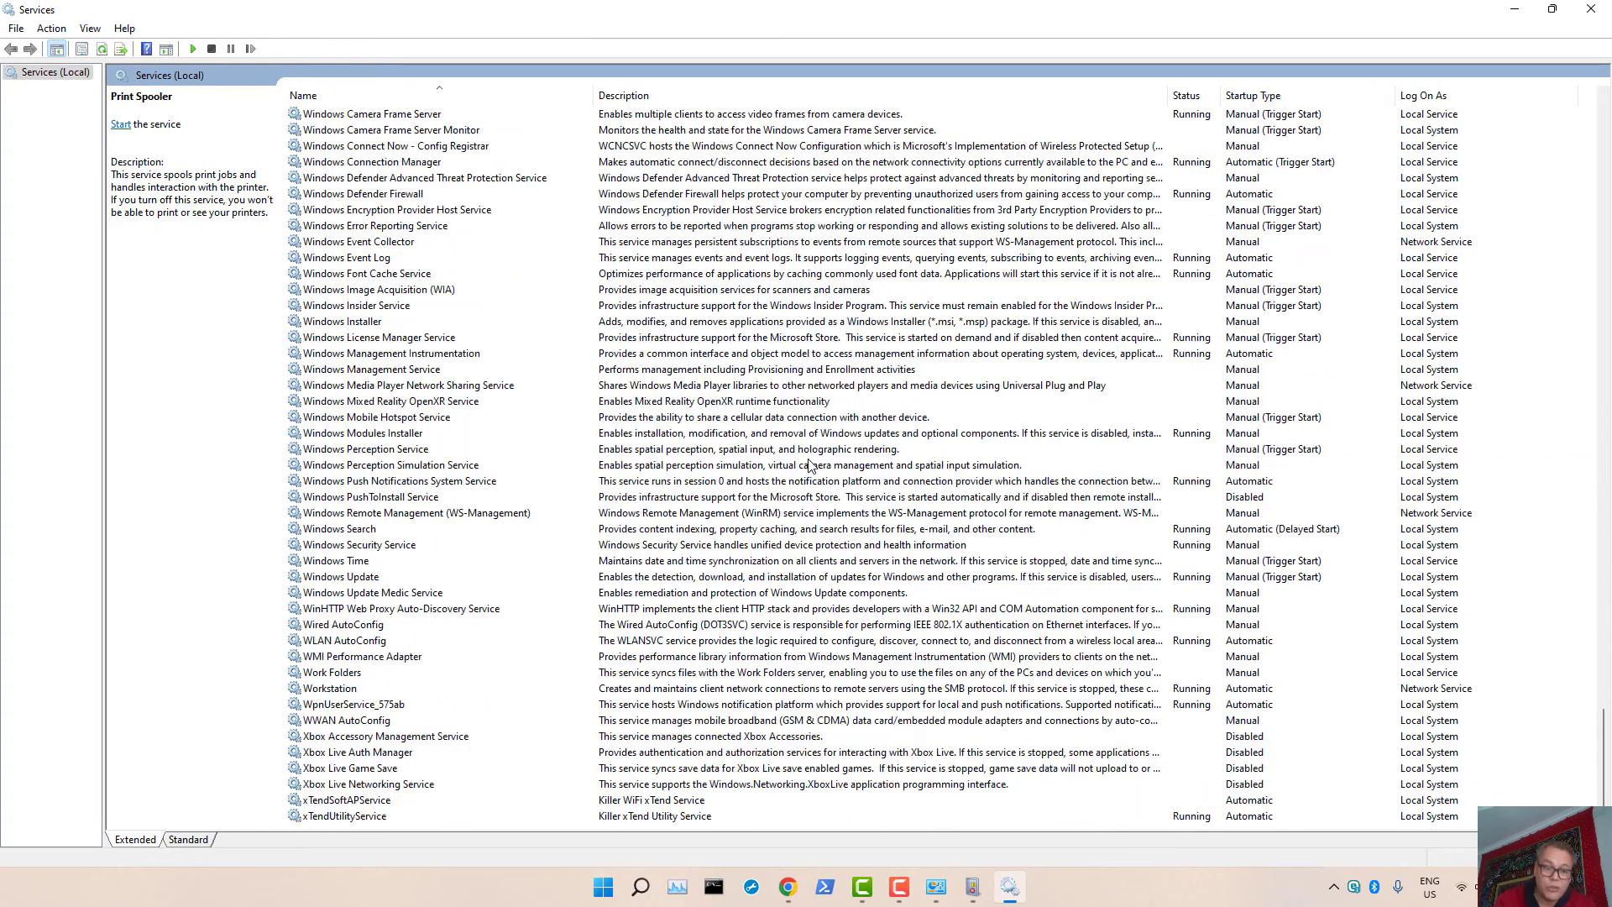
left_click(353, 755)
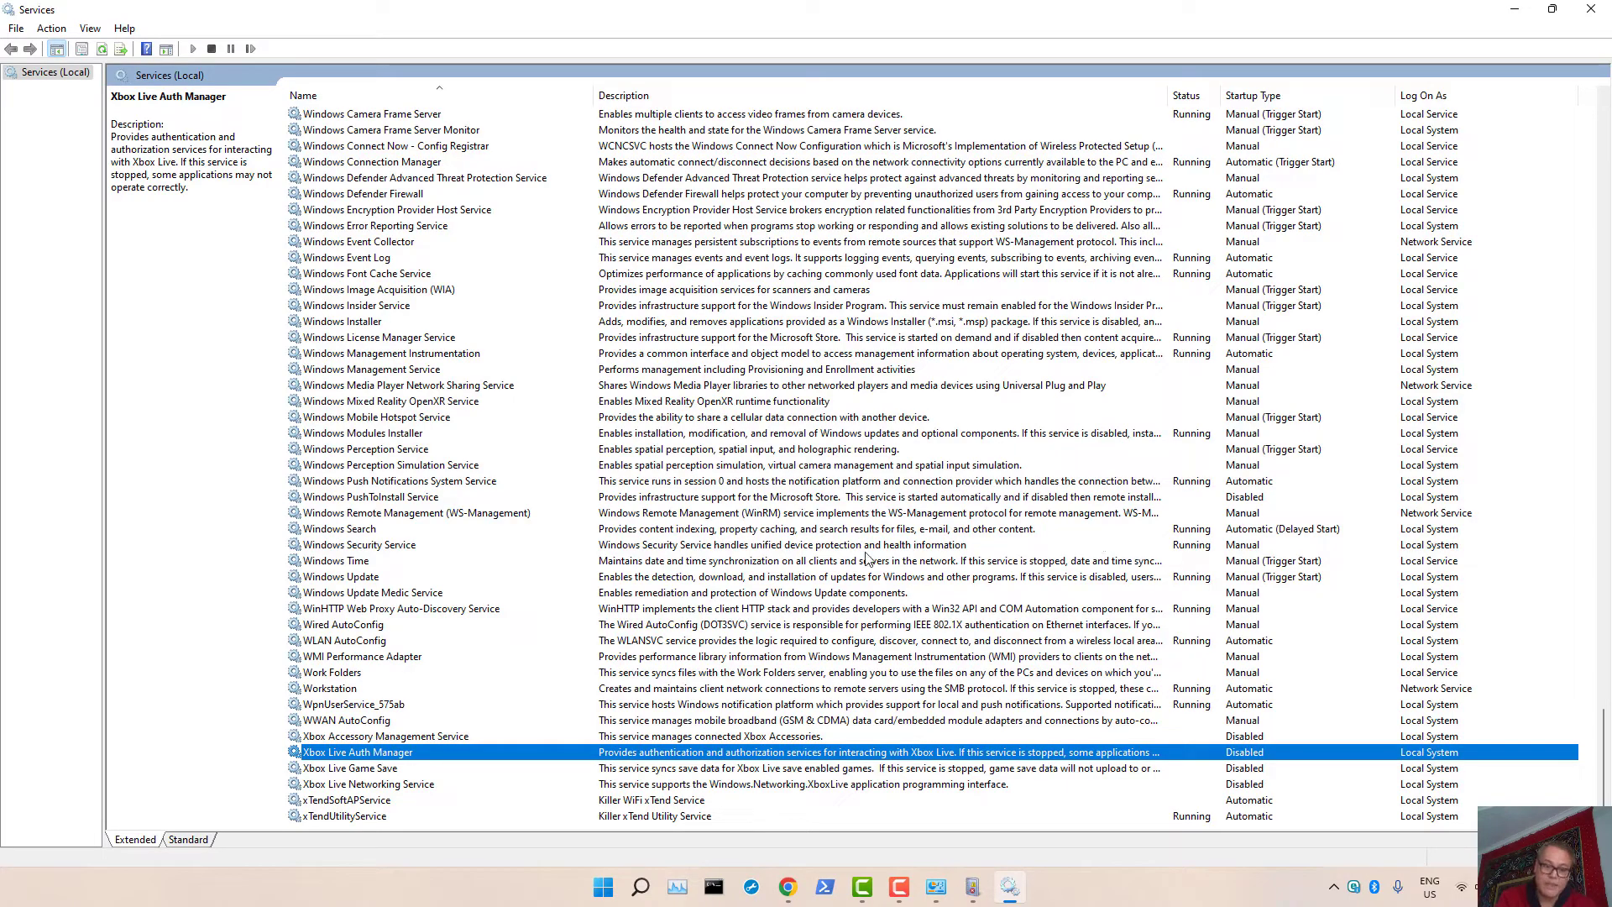
Scroll up and select Remote Access Auto Connection Manager to read its description.
scroll(519, 314, "up", 7)
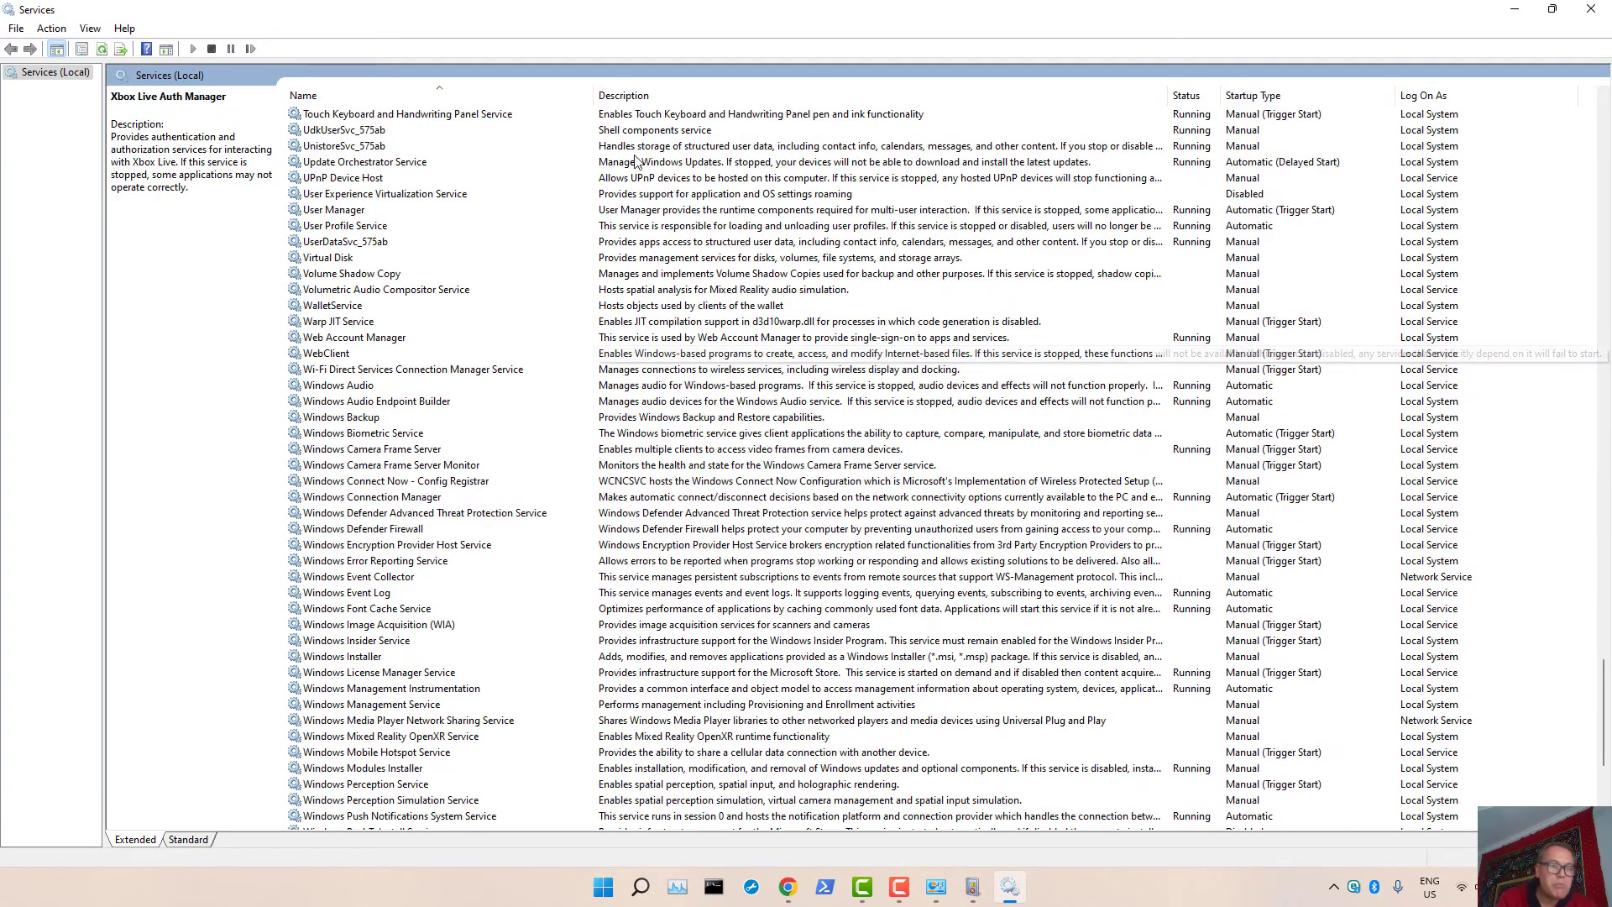
scroll(520, 314, "up", 11)
scroll(520, 314, "up", 8)
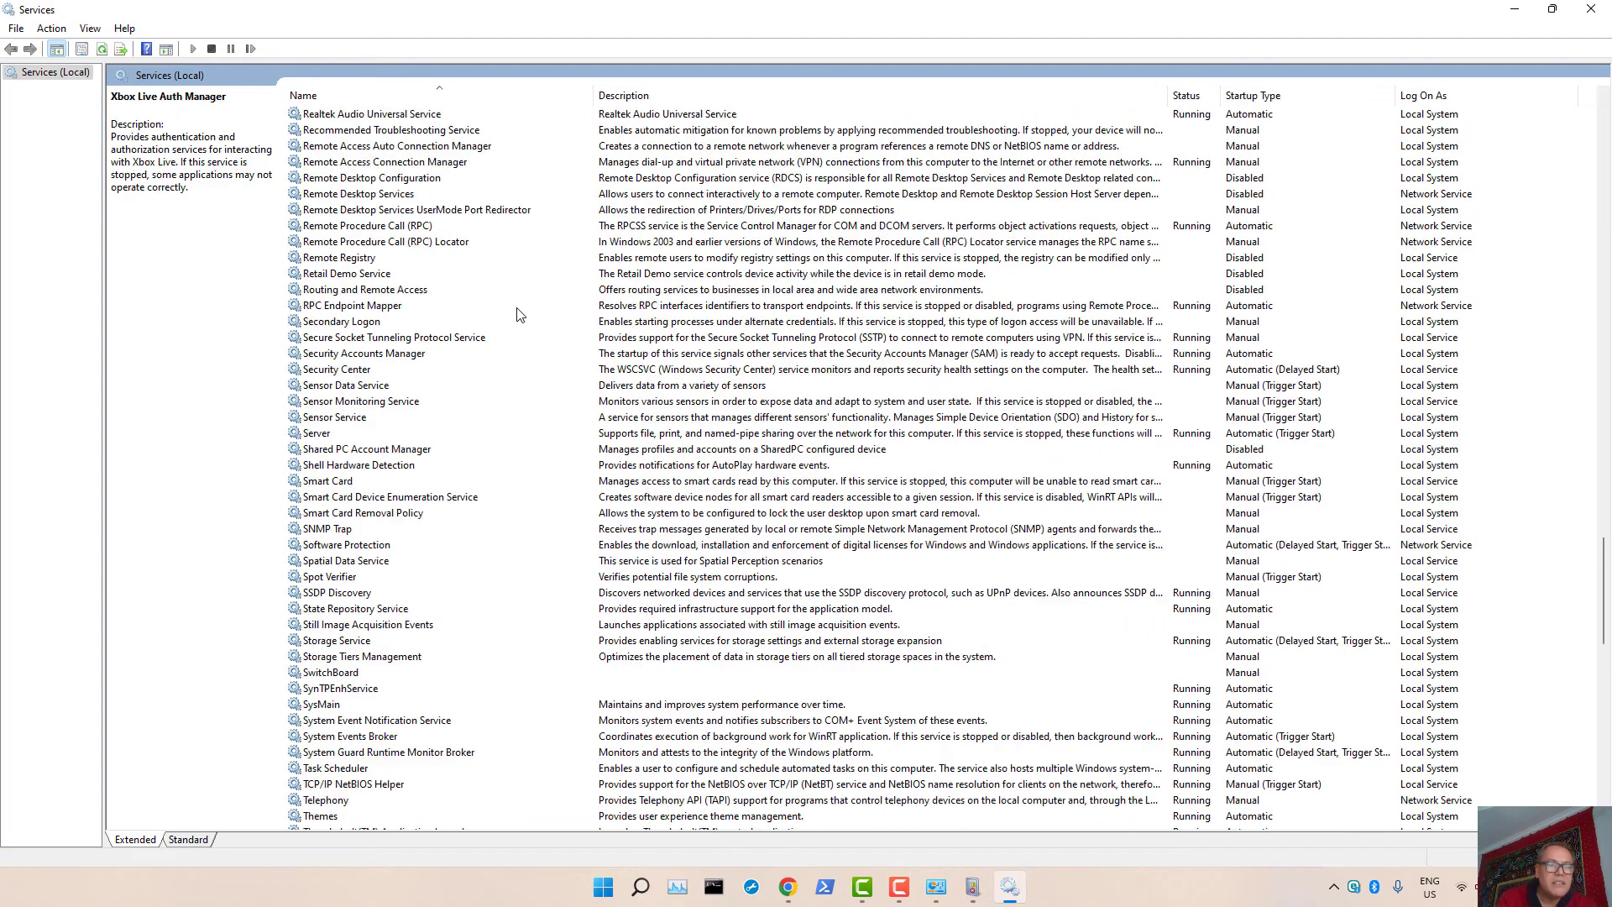
scroll(520, 314, "down", 12)
scroll(520, 314, "up", 4)
scroll(519, 314, "down", 7)
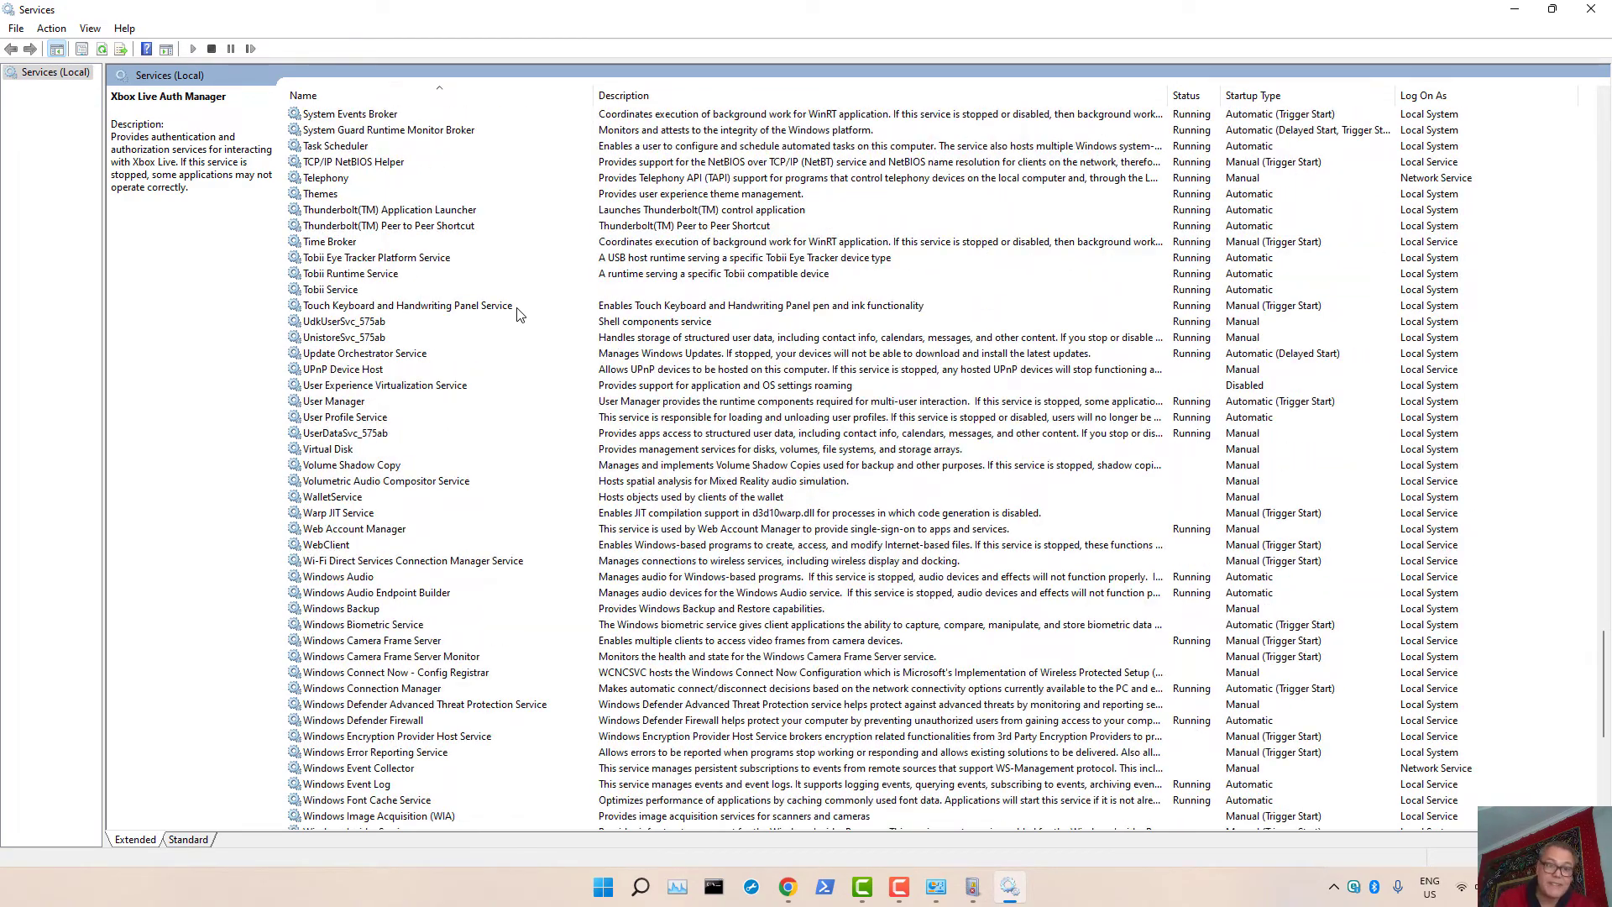
scroll(519, 314, "up", 4)
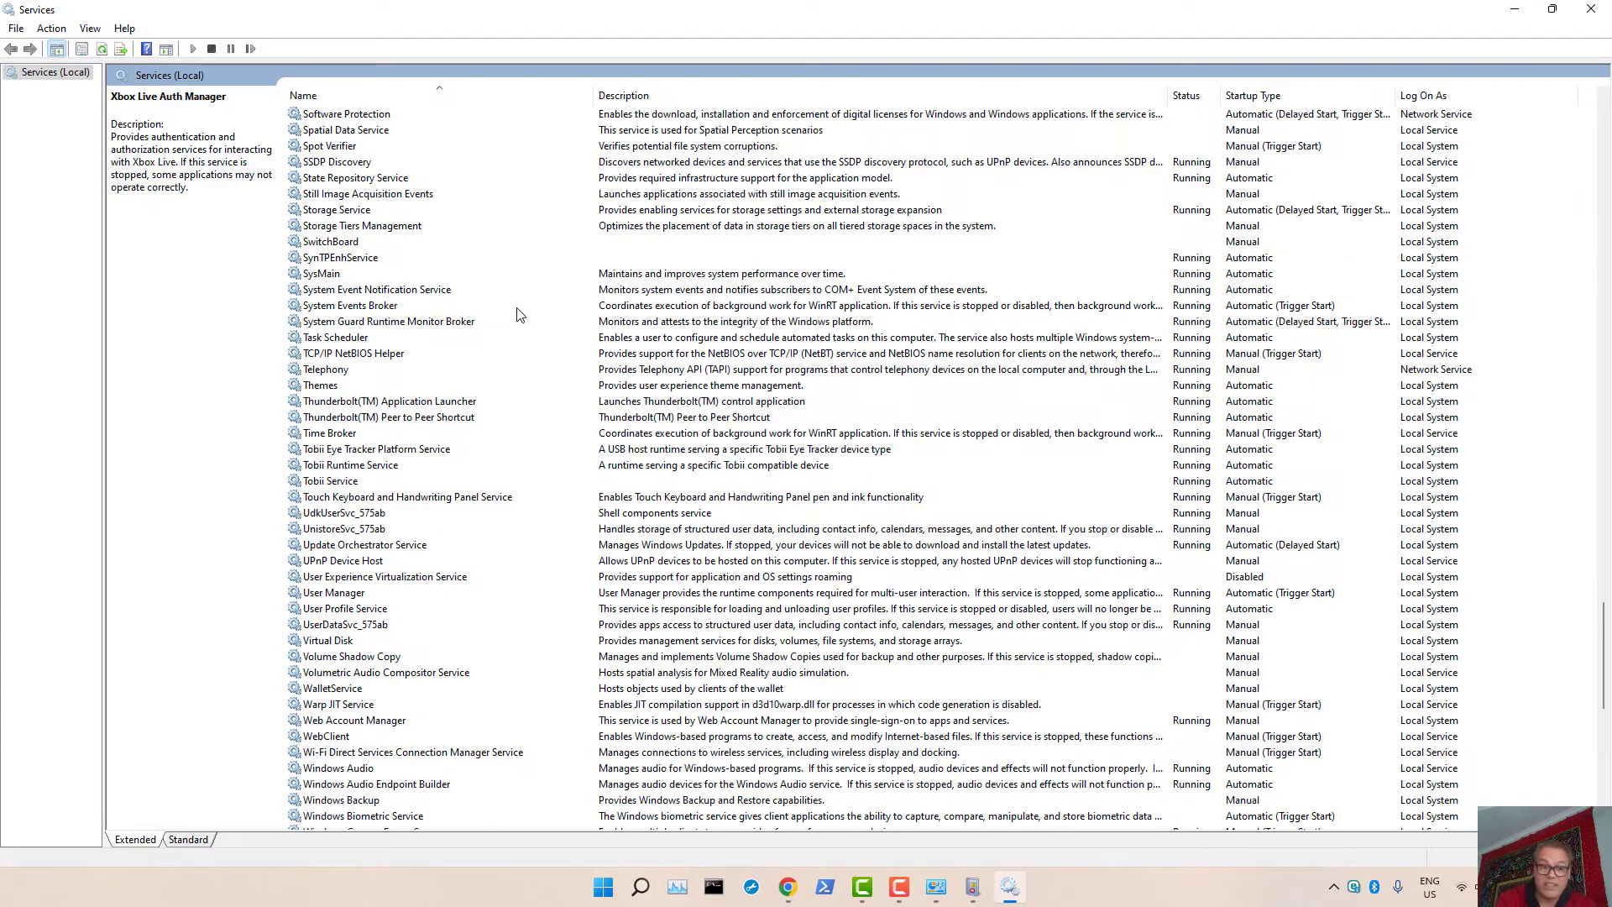
scroll(511, 399, "down", 15)
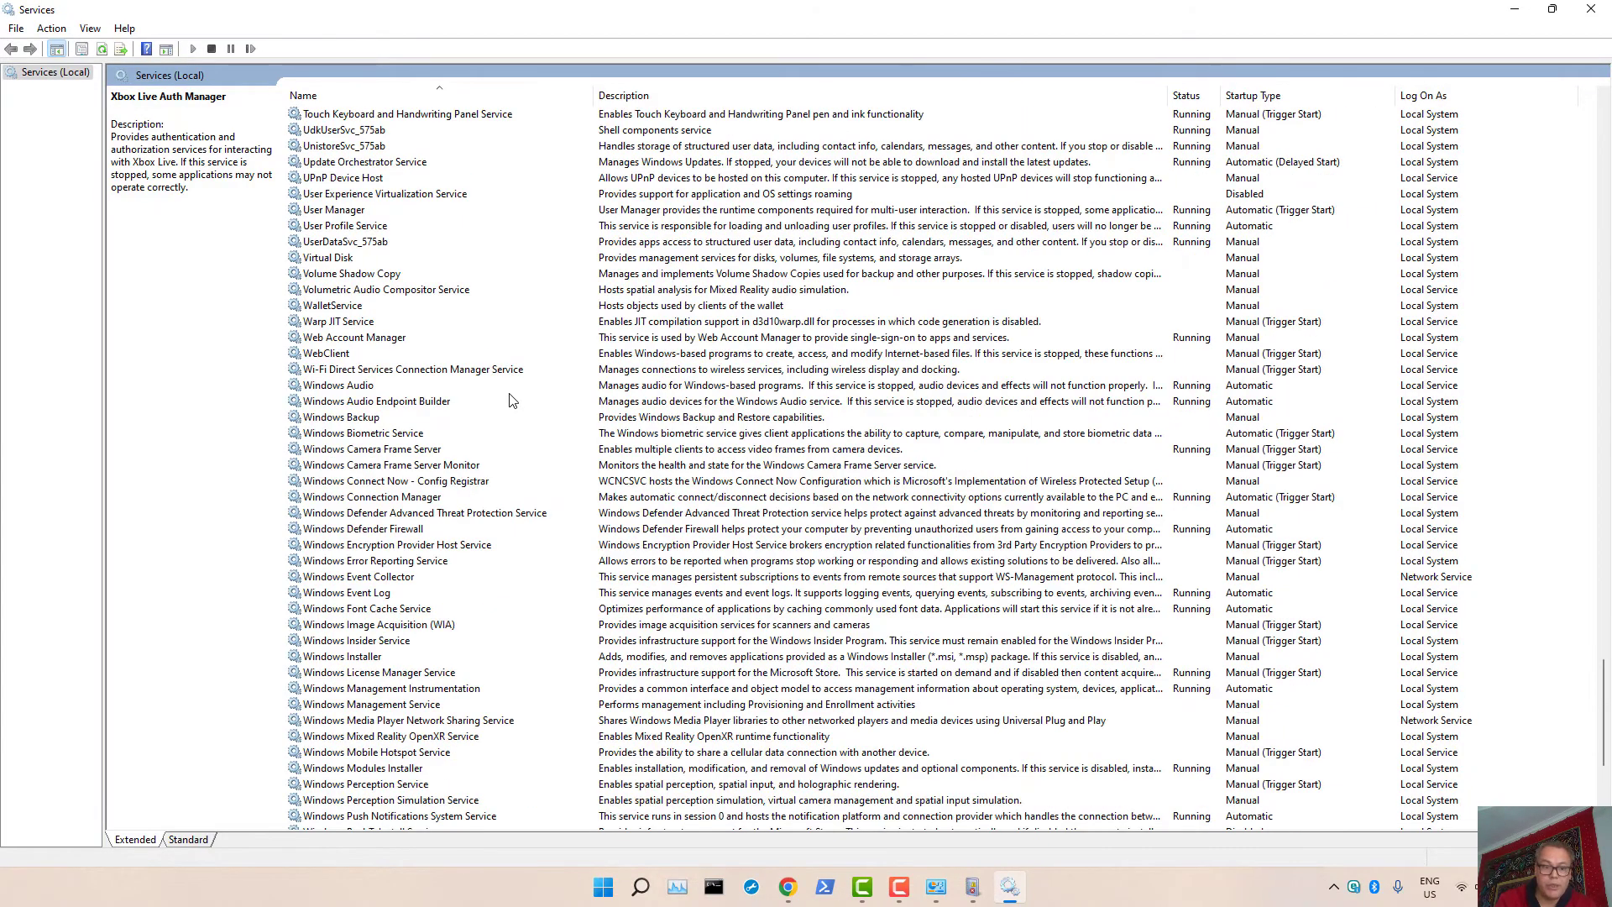
scroll(512, 399, "up", 20)
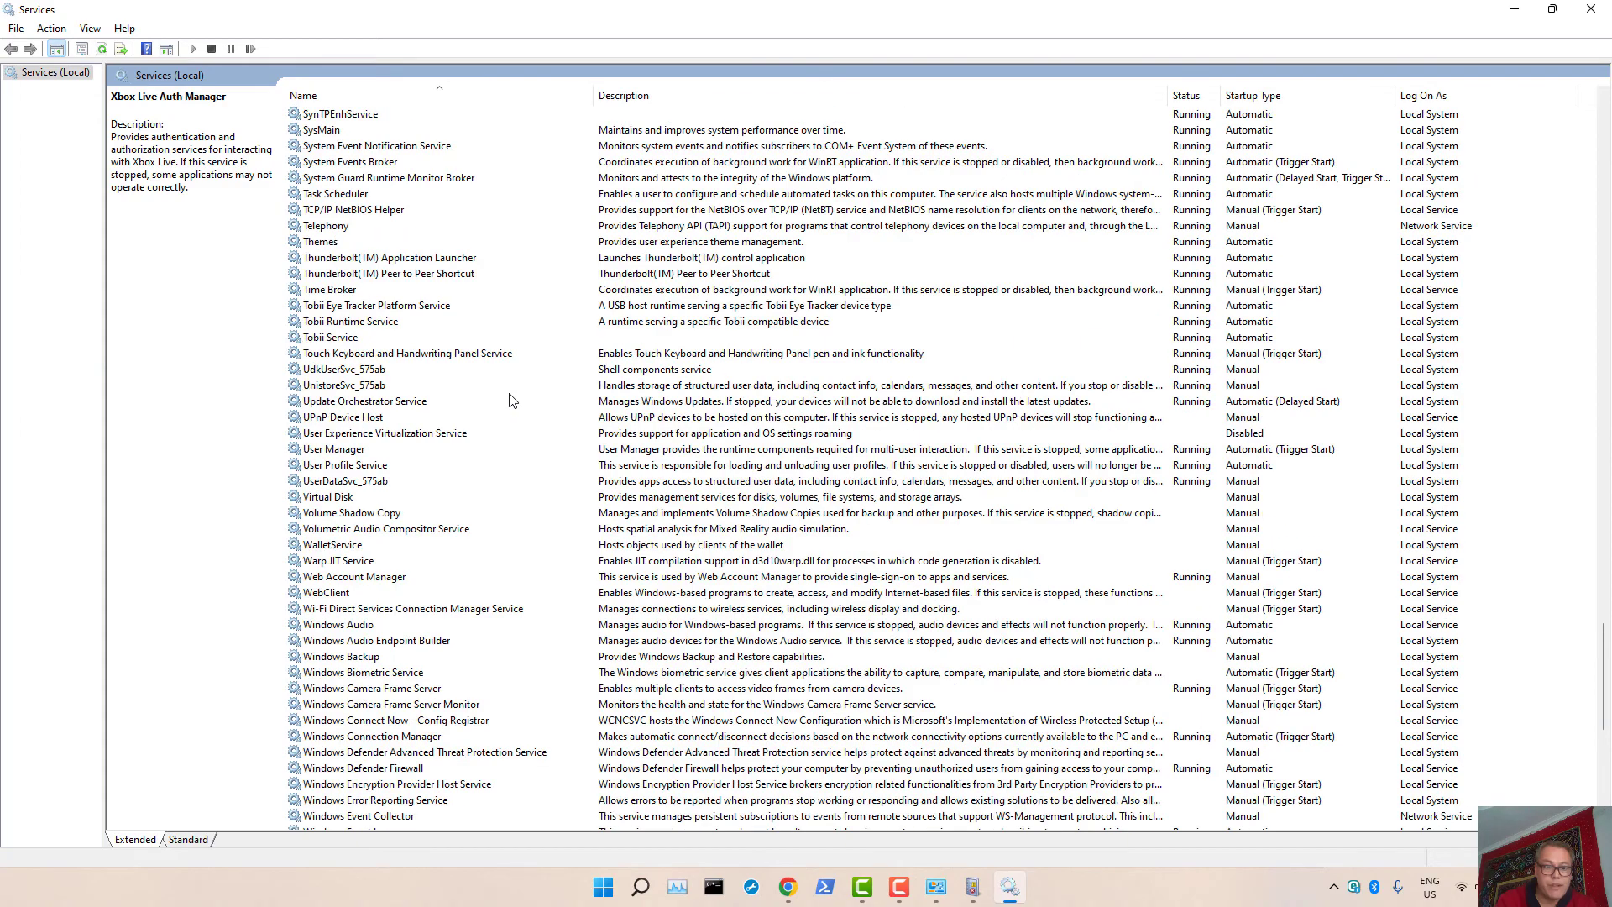
scroll(512, 401, "up", 2)
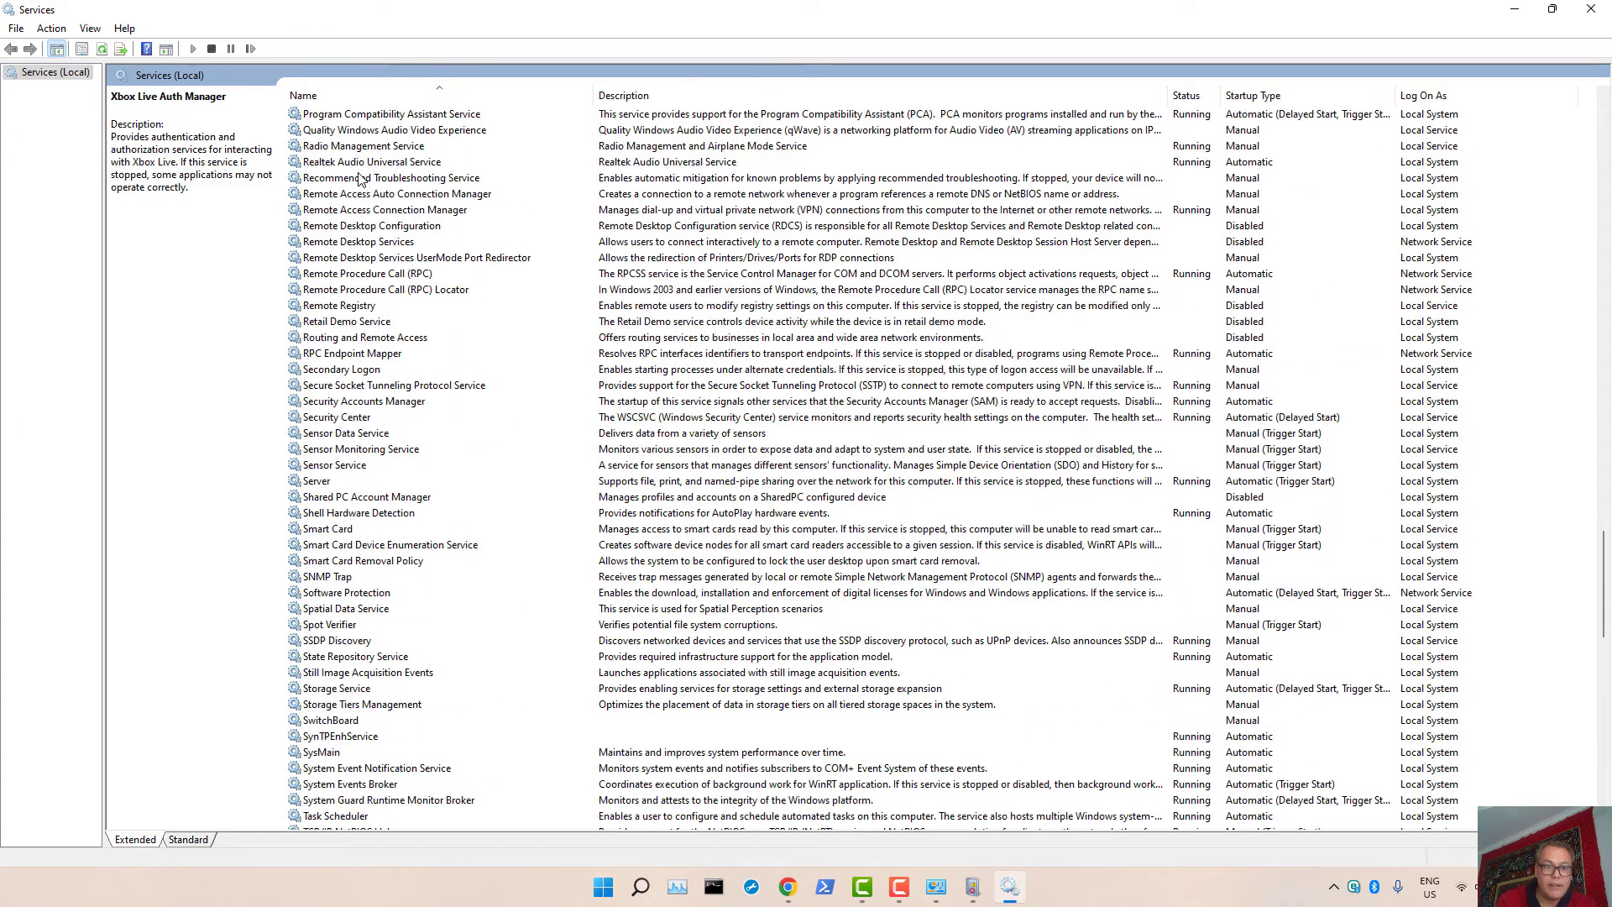
left_click(346, 195)
Select Remote Desktop Configuration and call up its action menu.
scroll(470, 309, "up", 2)
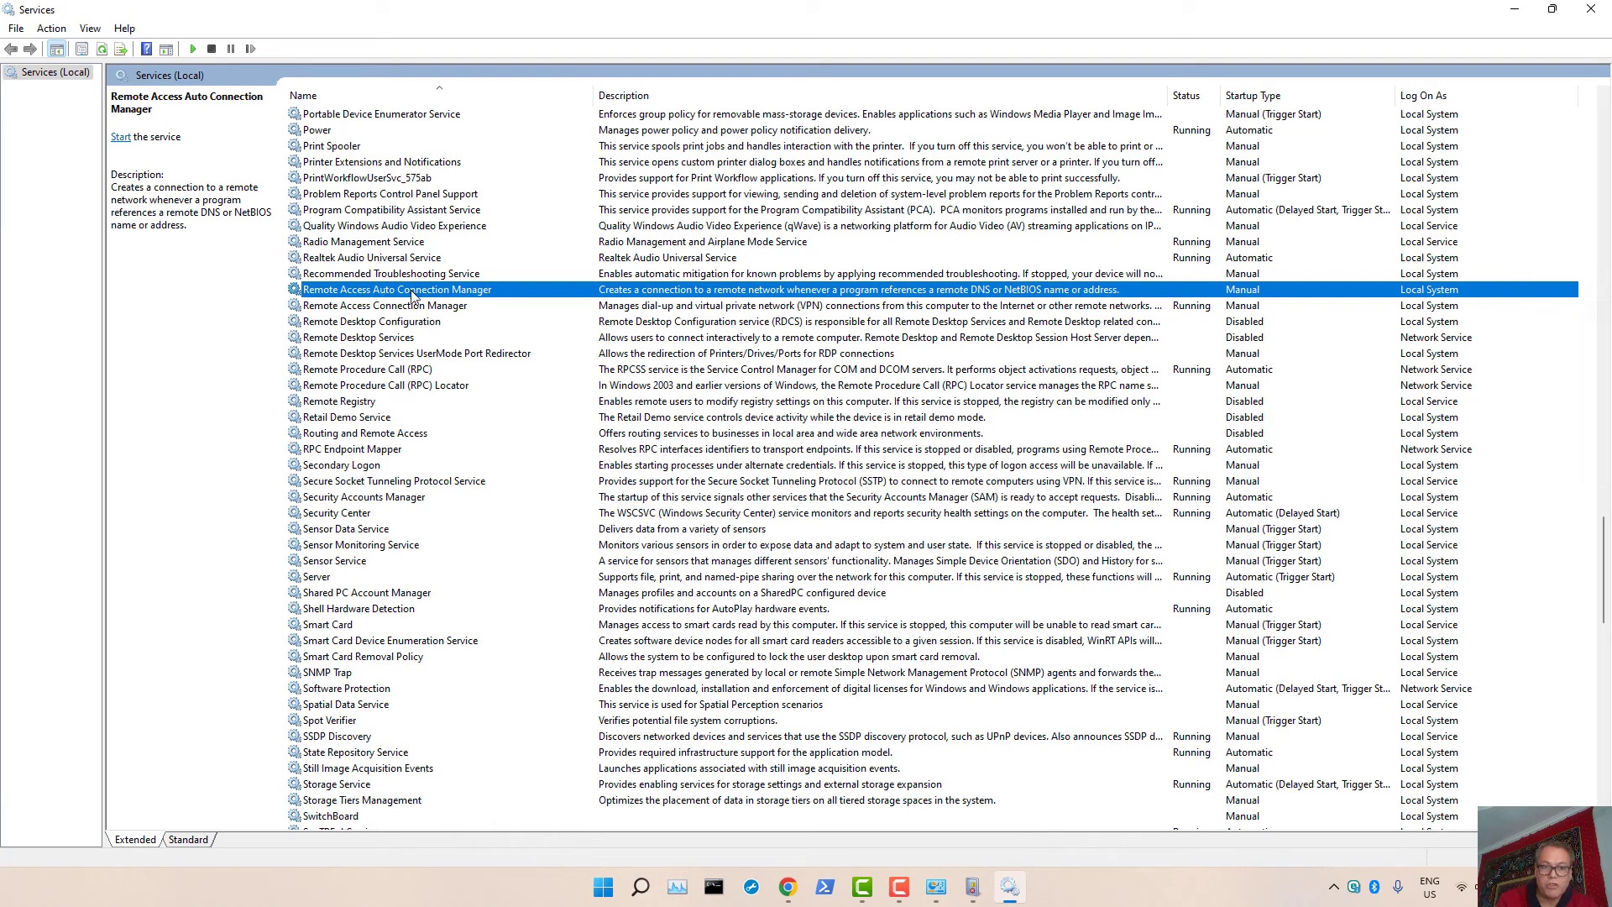
left_click(370, 327)
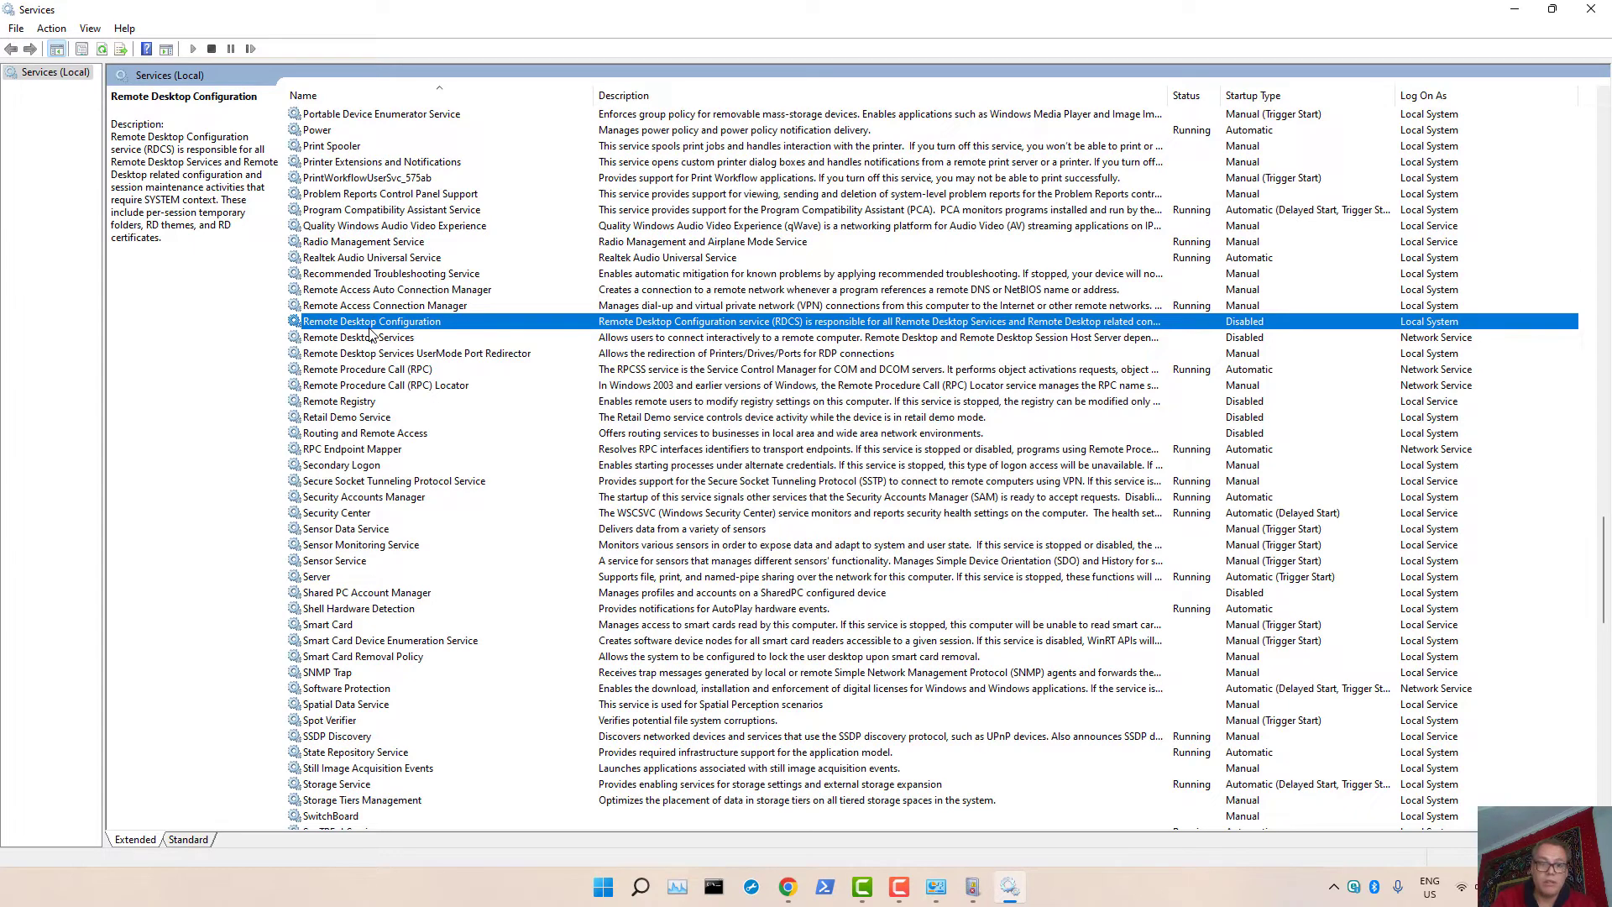
right_click(370, 334)
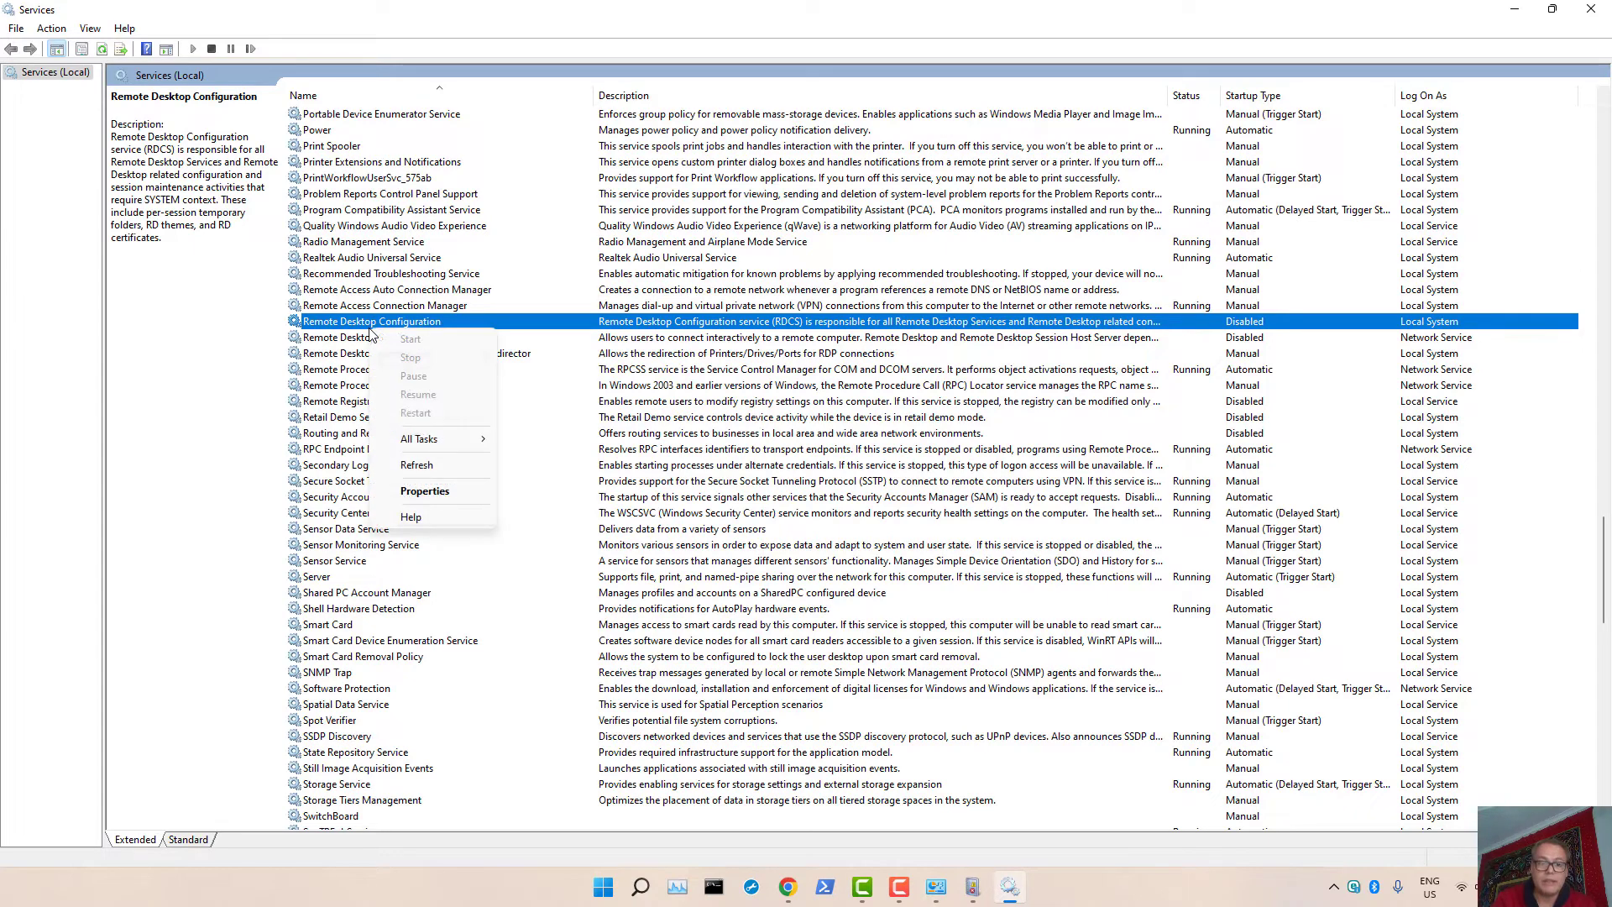
Close Services and Windows Tools, then search 'restore' and open Create a restore point for drive C:.
left_click(1592, 8)
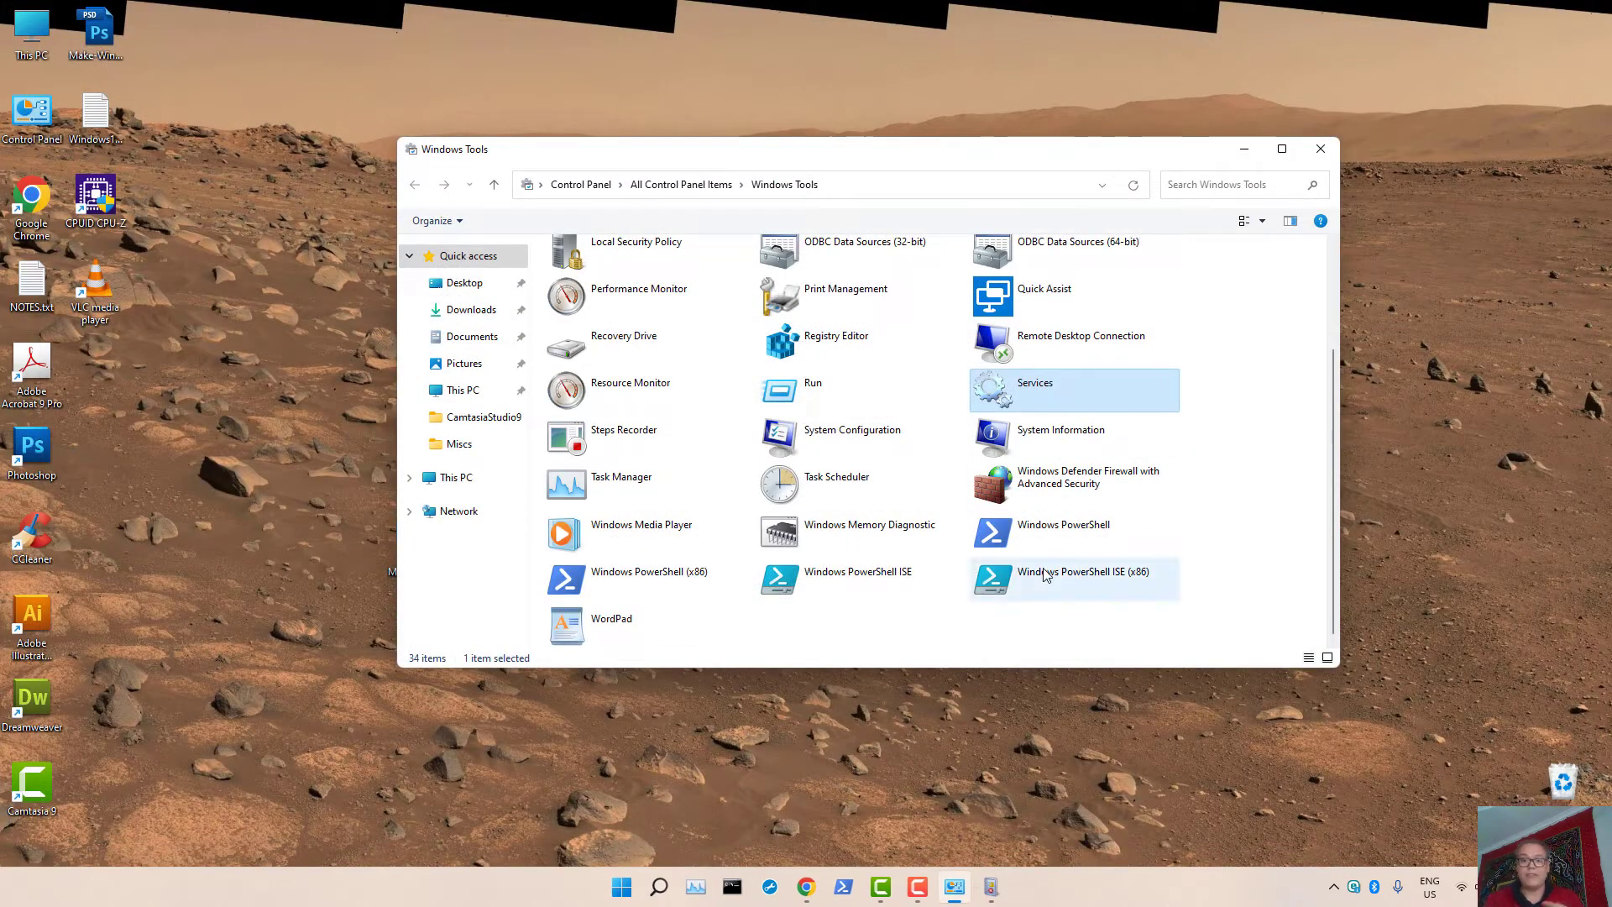
left_click(1317, 149)
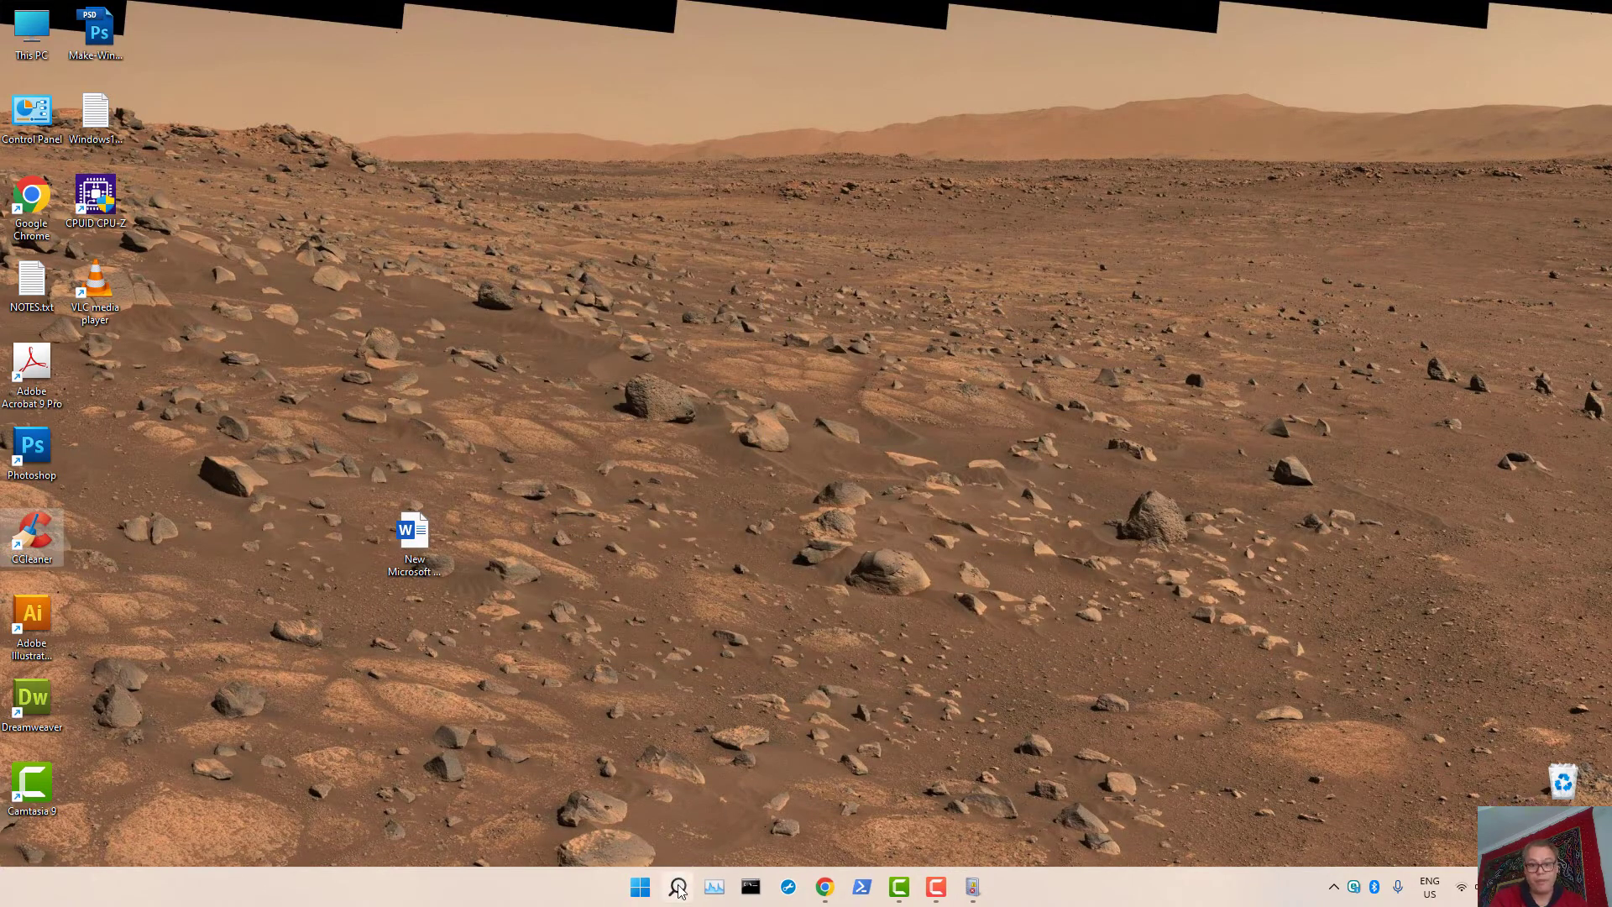
left_click(678, 887)
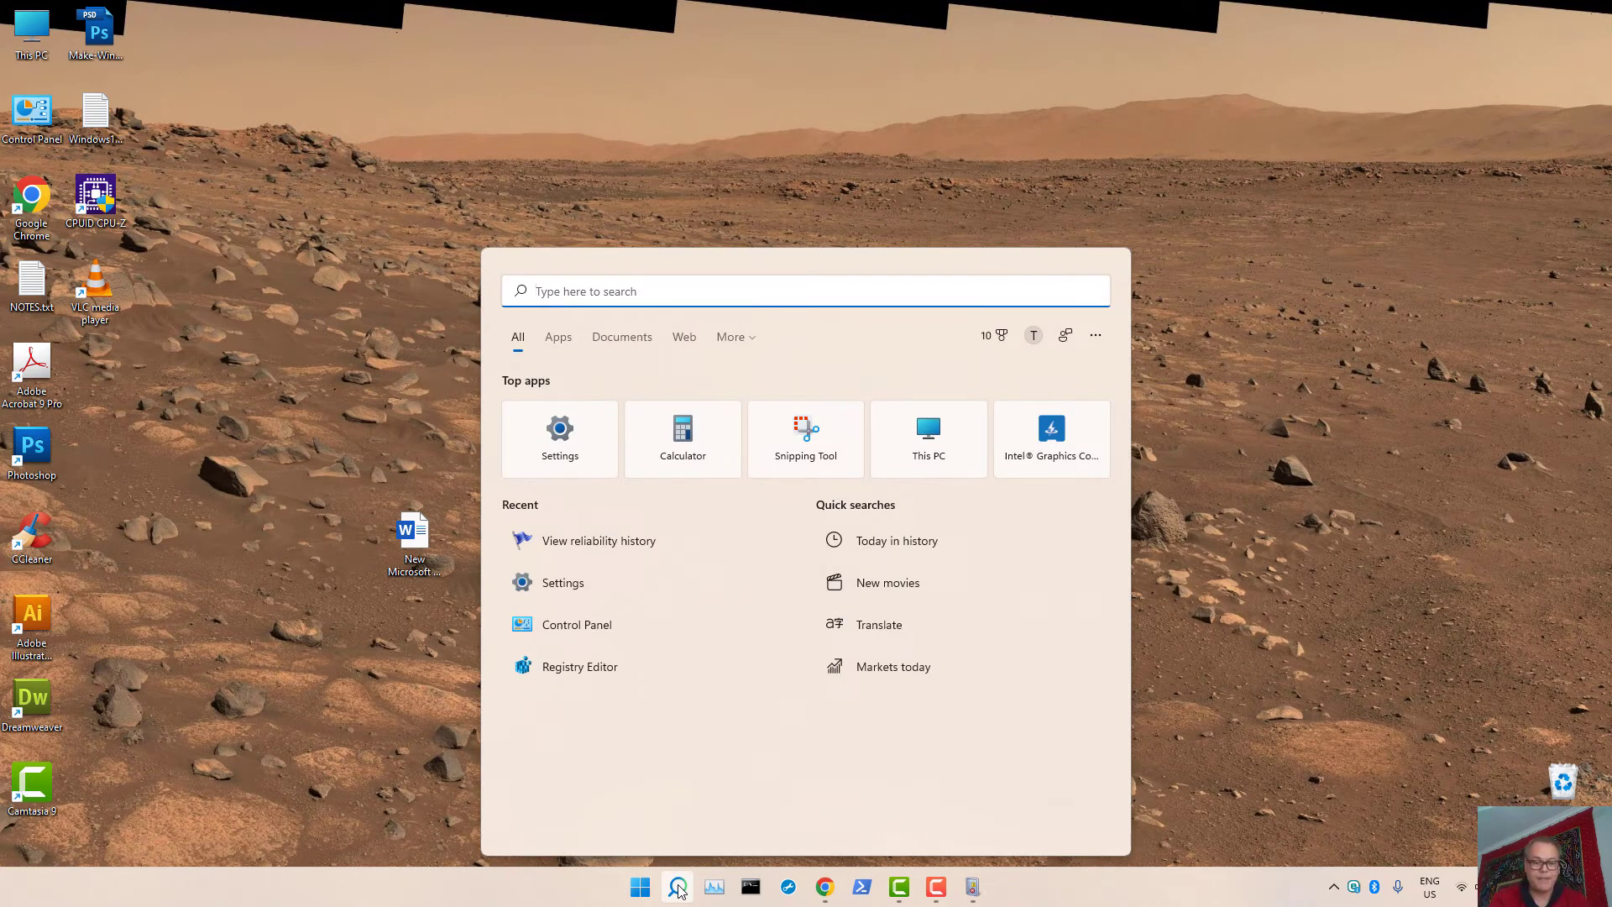
type("restore")
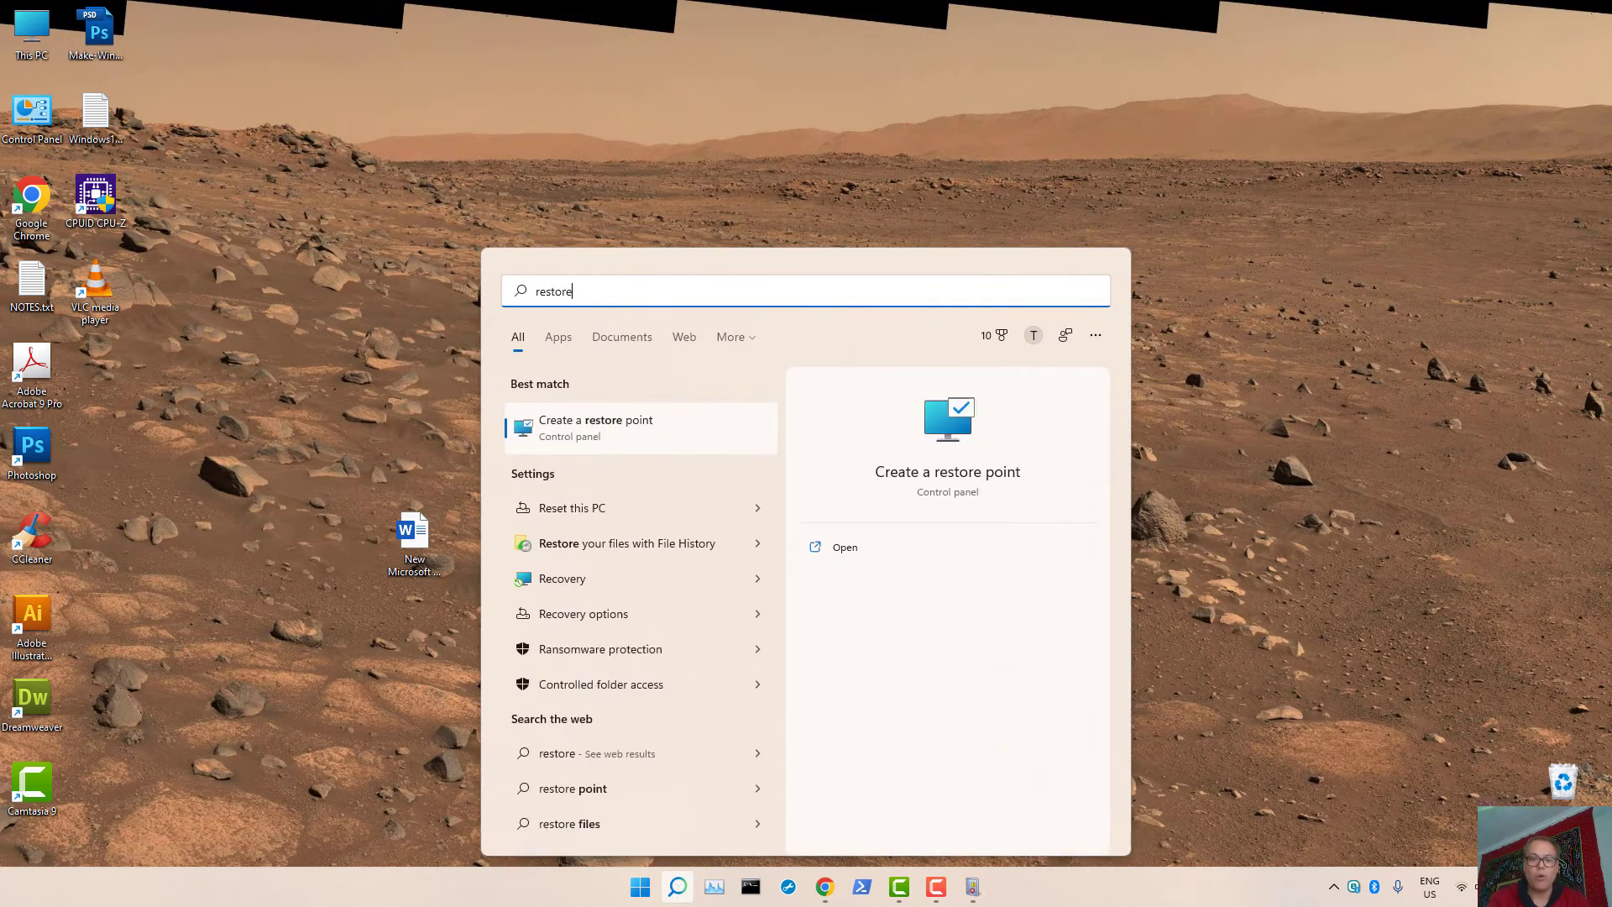
left_click(646, 416)
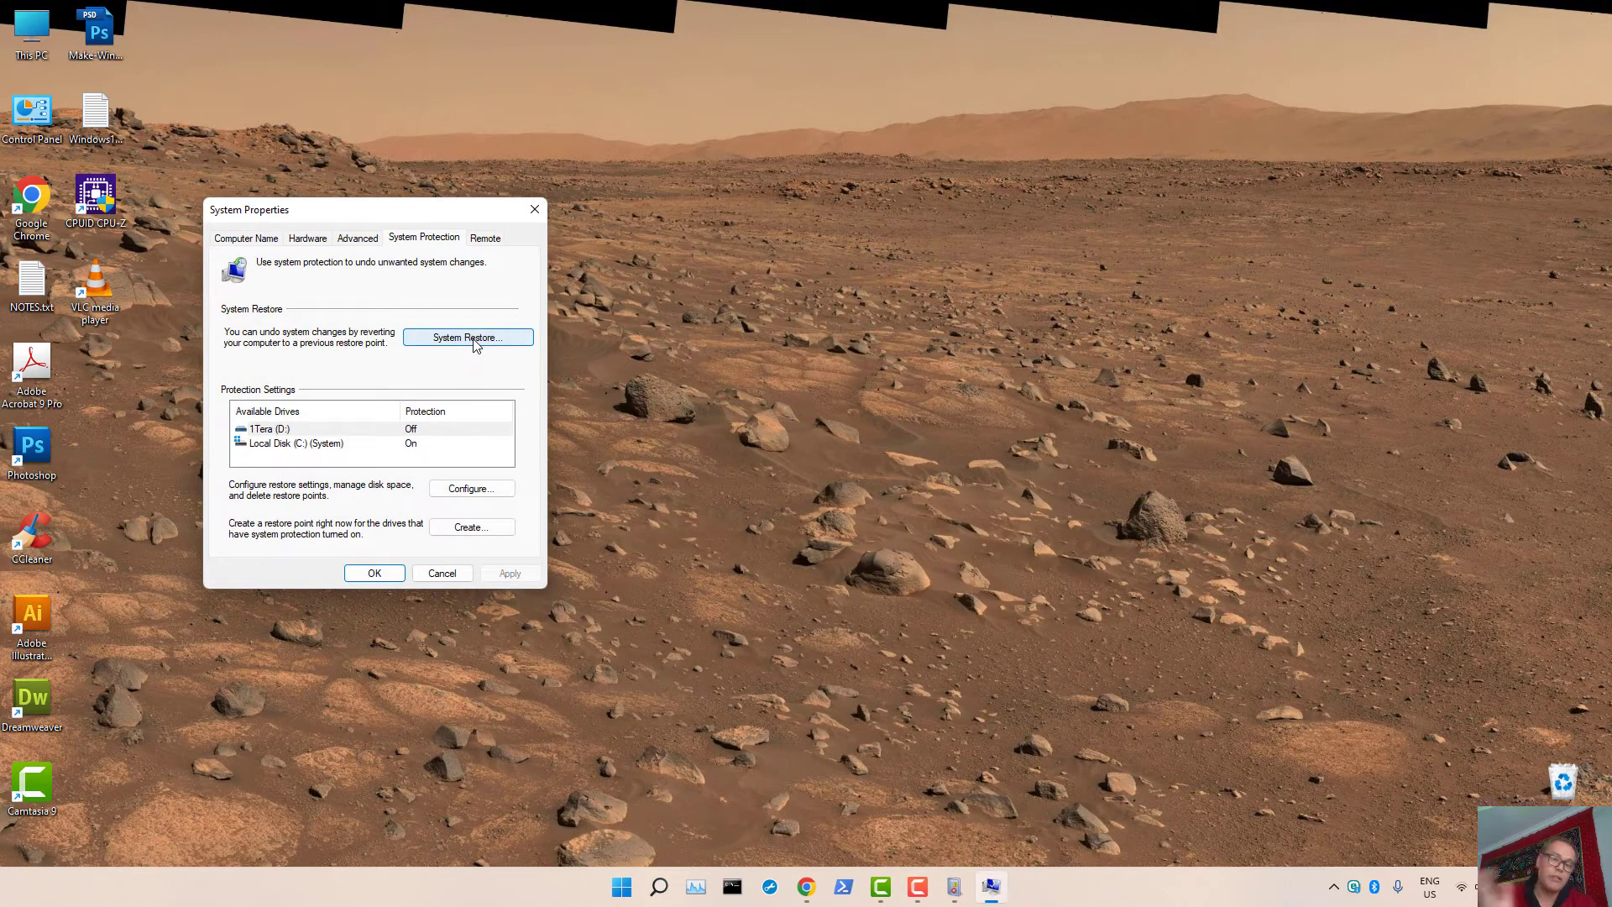
left_click(303, 445)
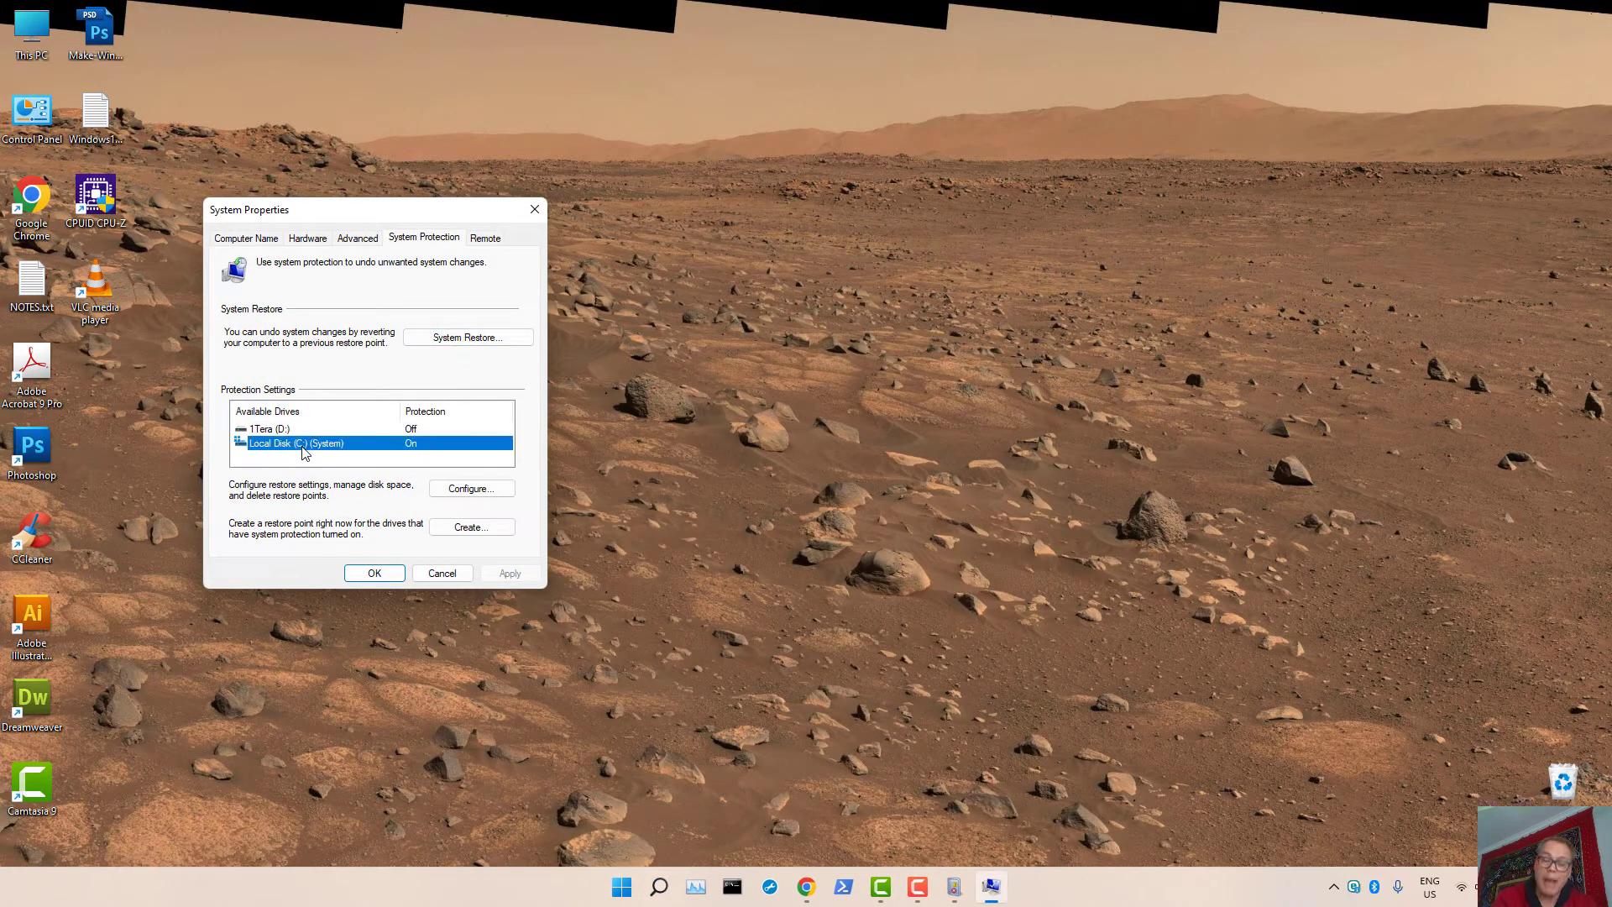
Draft a restore point named '2022 Before Chan', then cancel it and close System Properties.
left_click(460, 534)
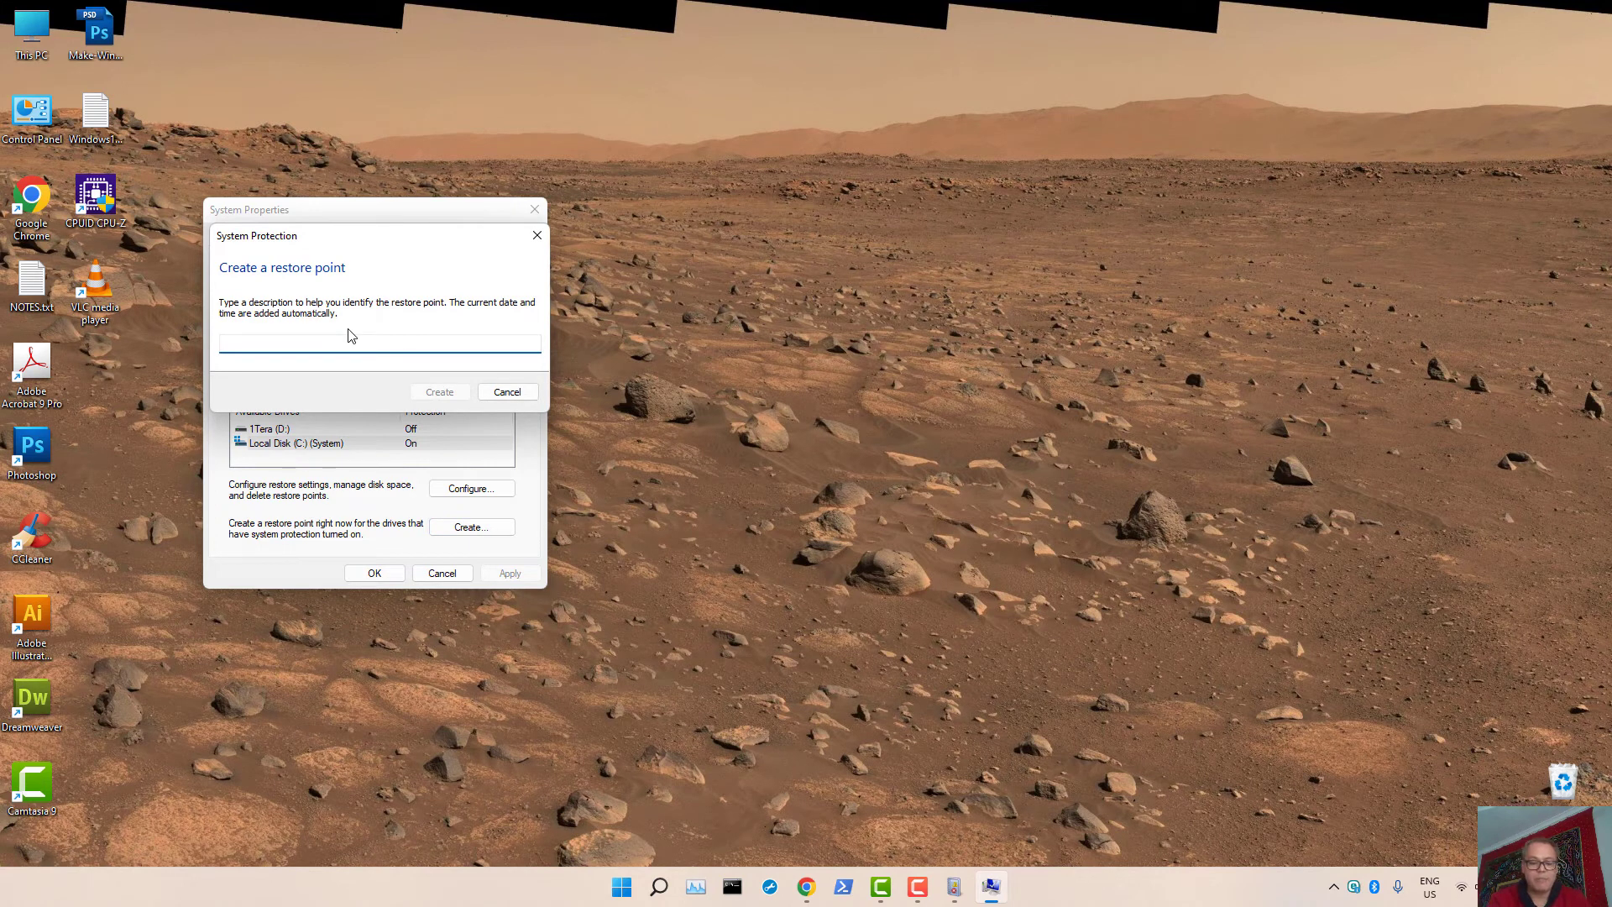
type("2022")
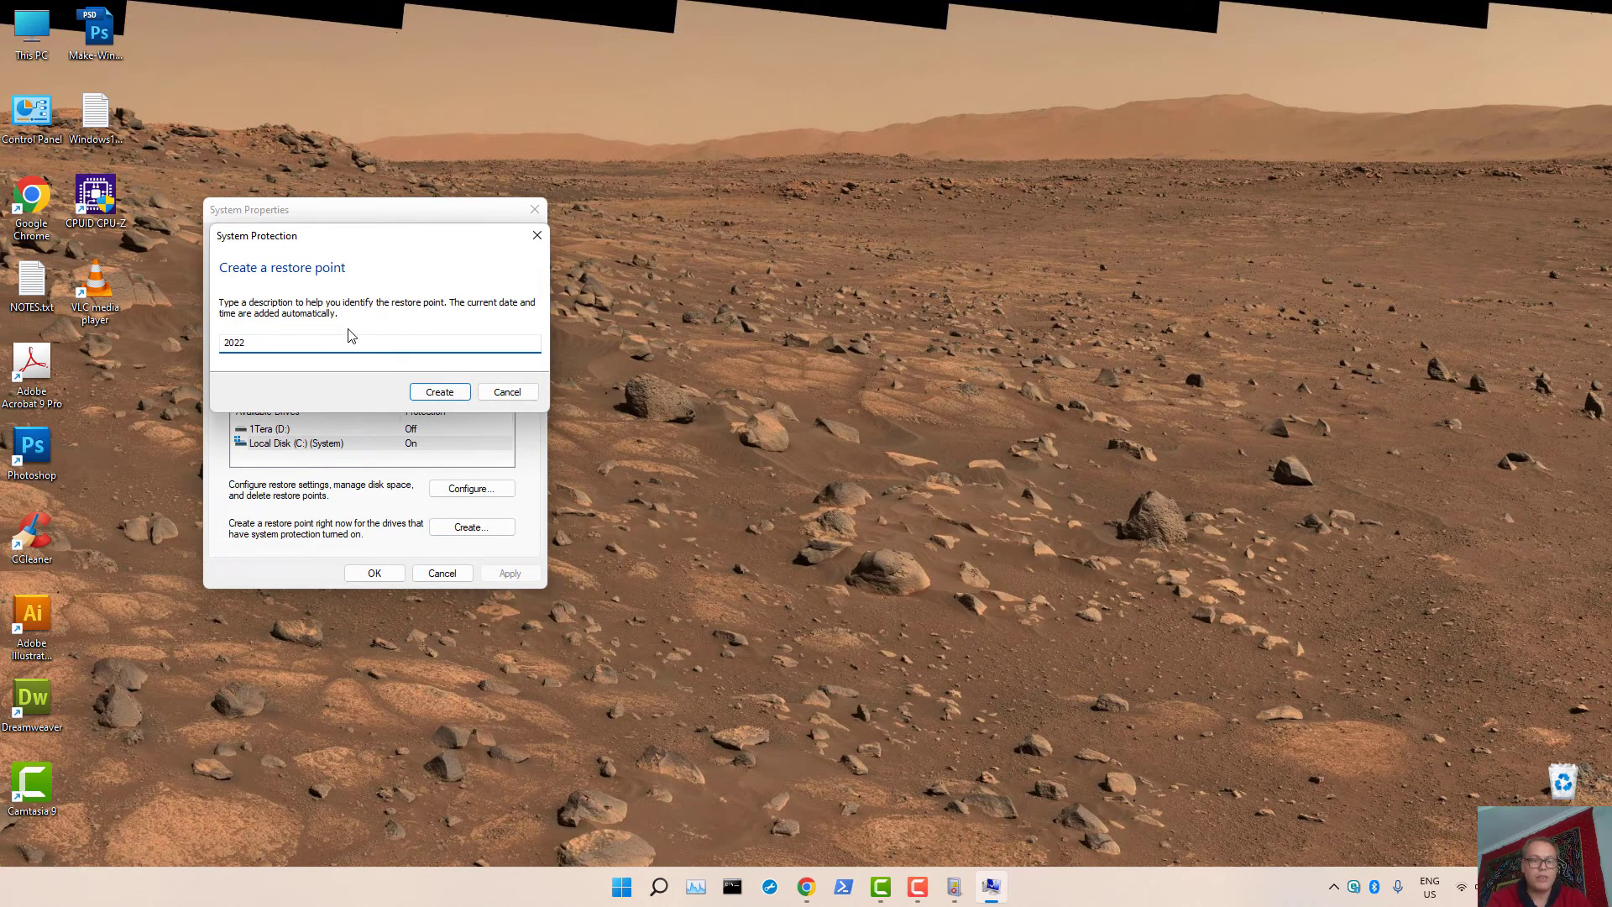
type(" Before Changes")
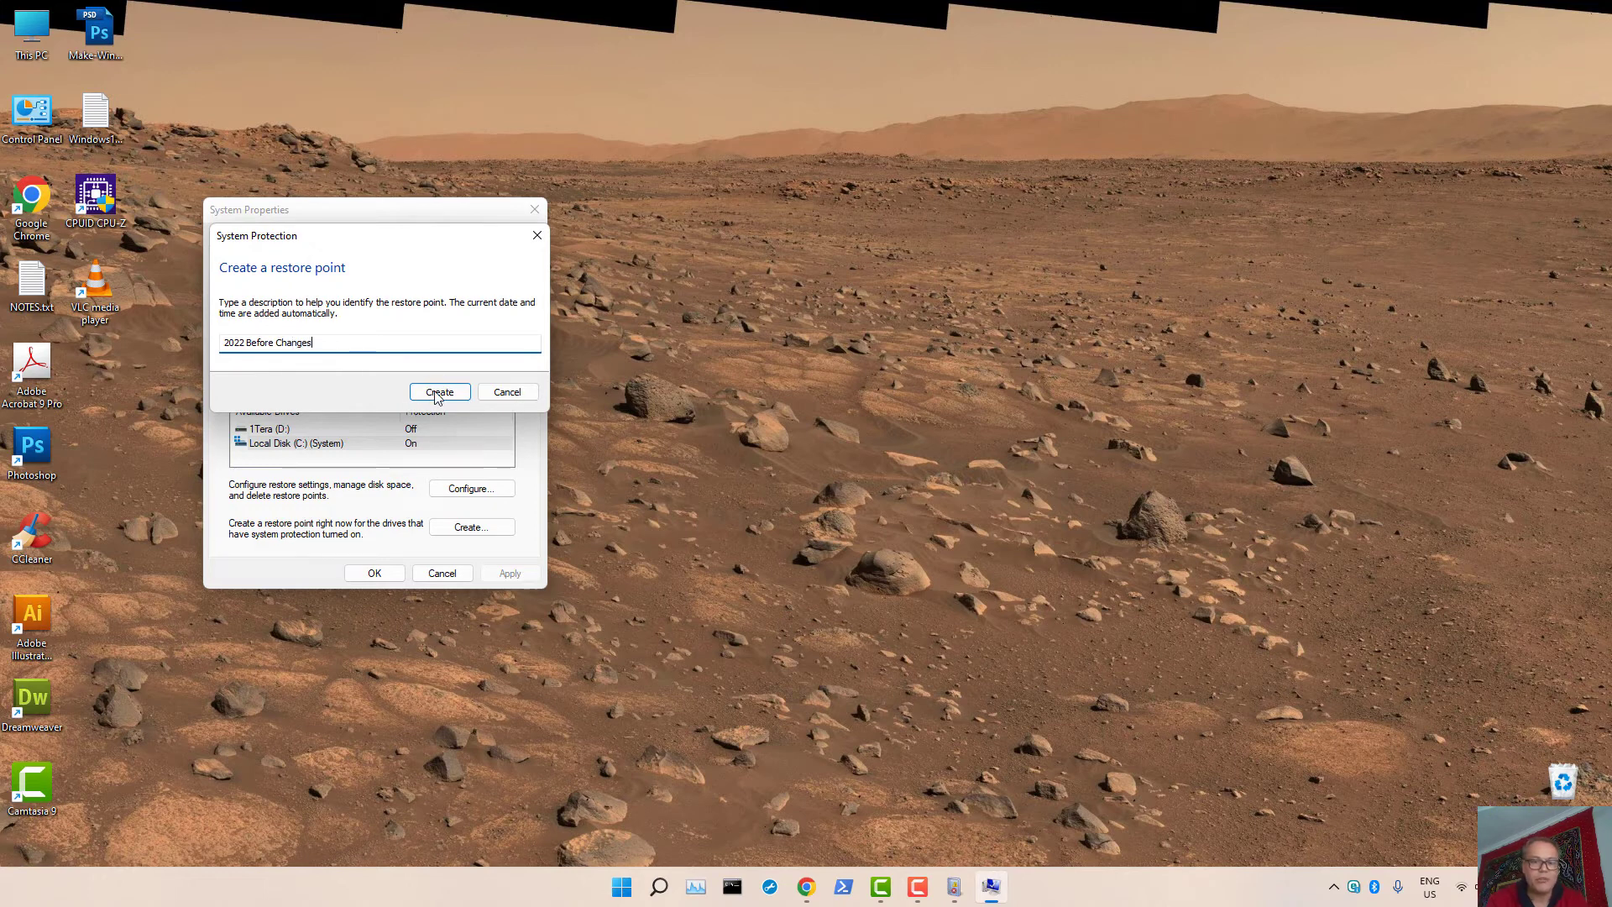
left_click(511, 393)
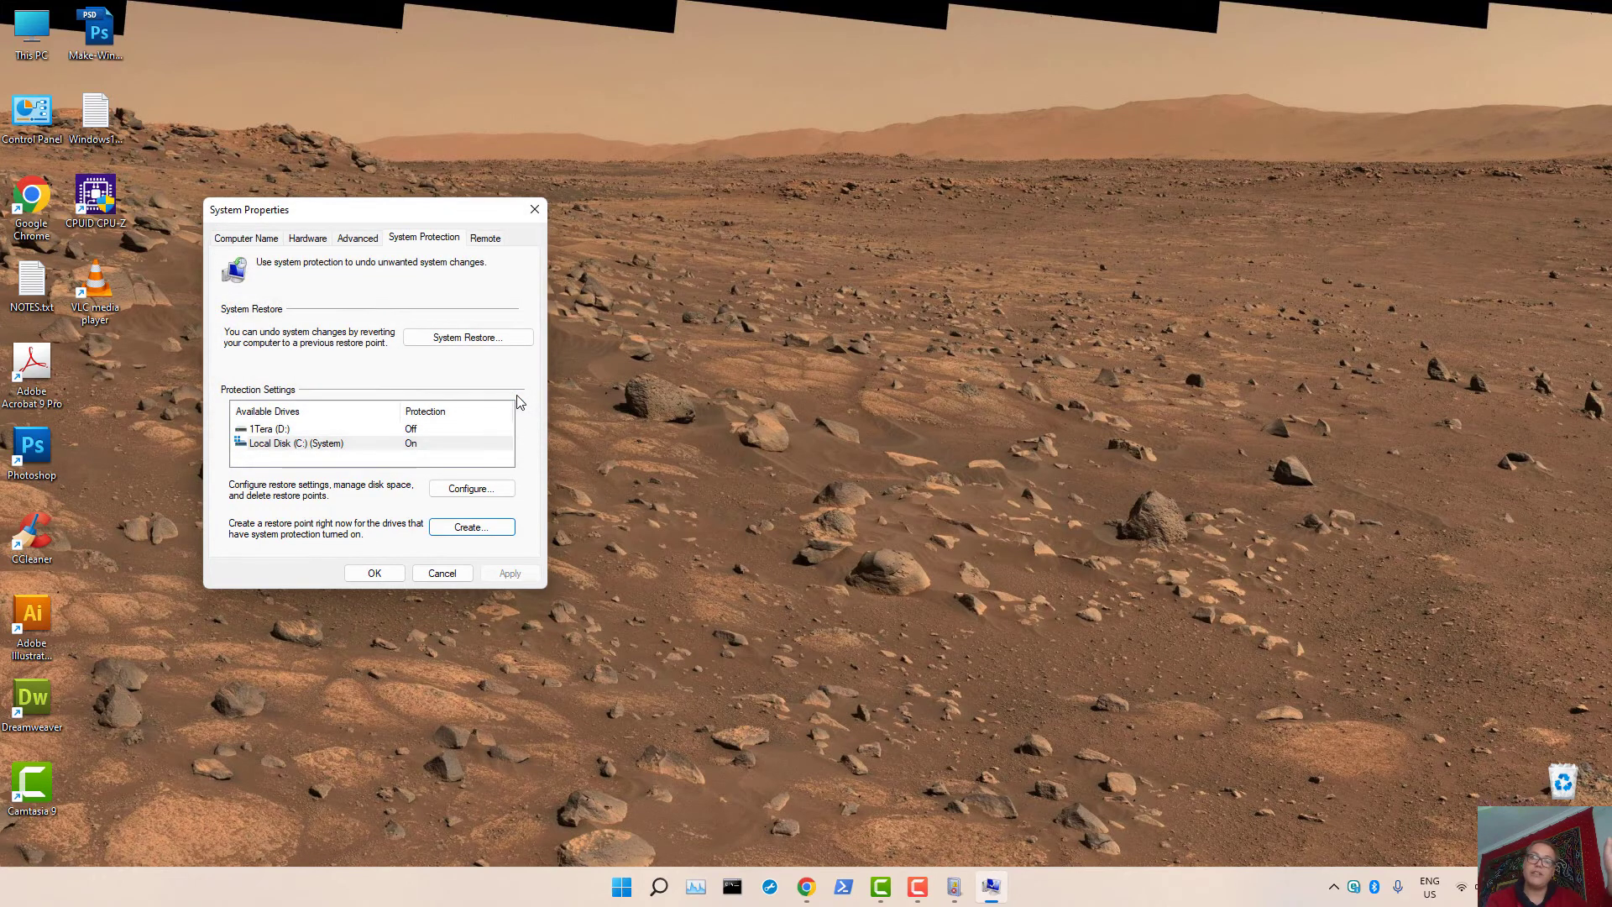
left_click(442, 574)
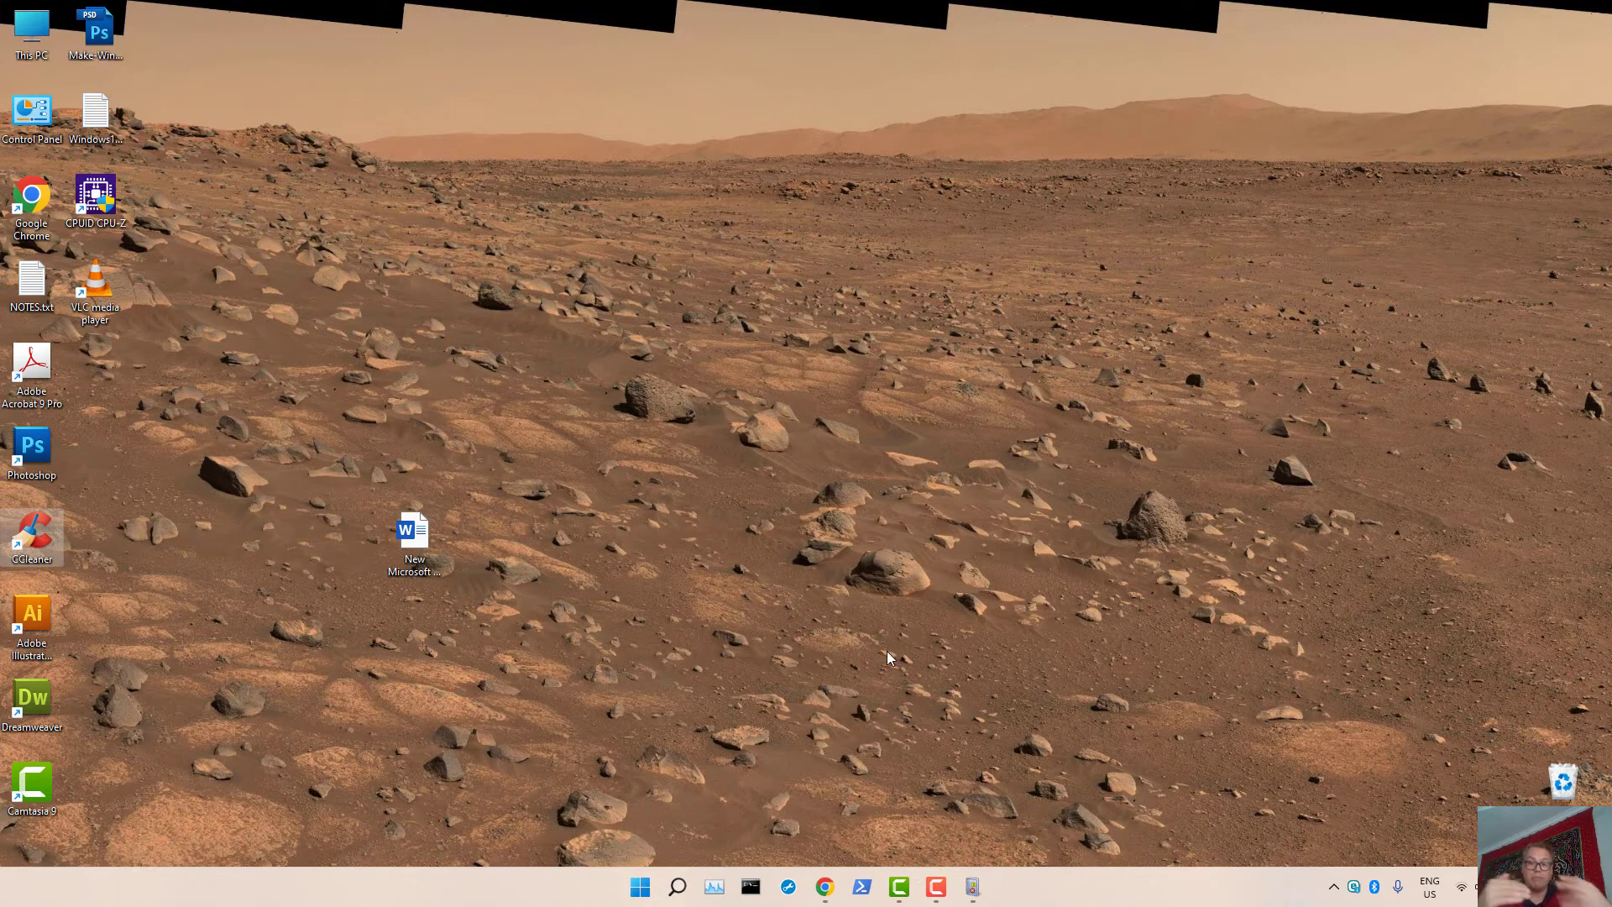
From Control Panel, open System's Advanced system settings and performance options, then close System Properties.
double_click(28, 124)
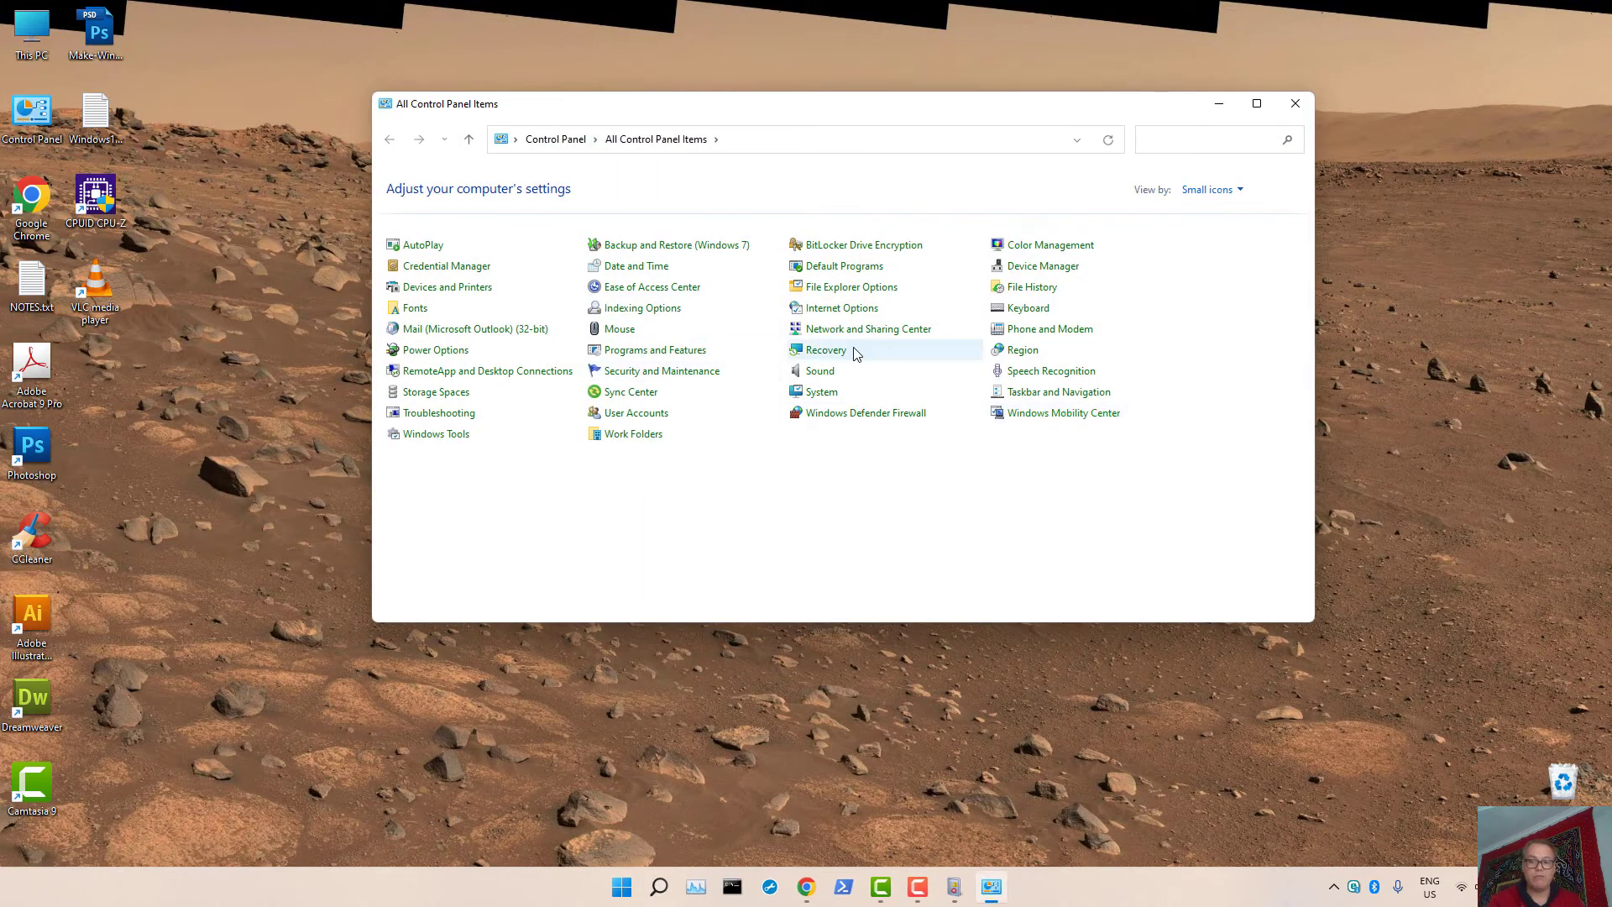
left_click(818, 395)
left_click(1152, 460)
left_click(312, 164)
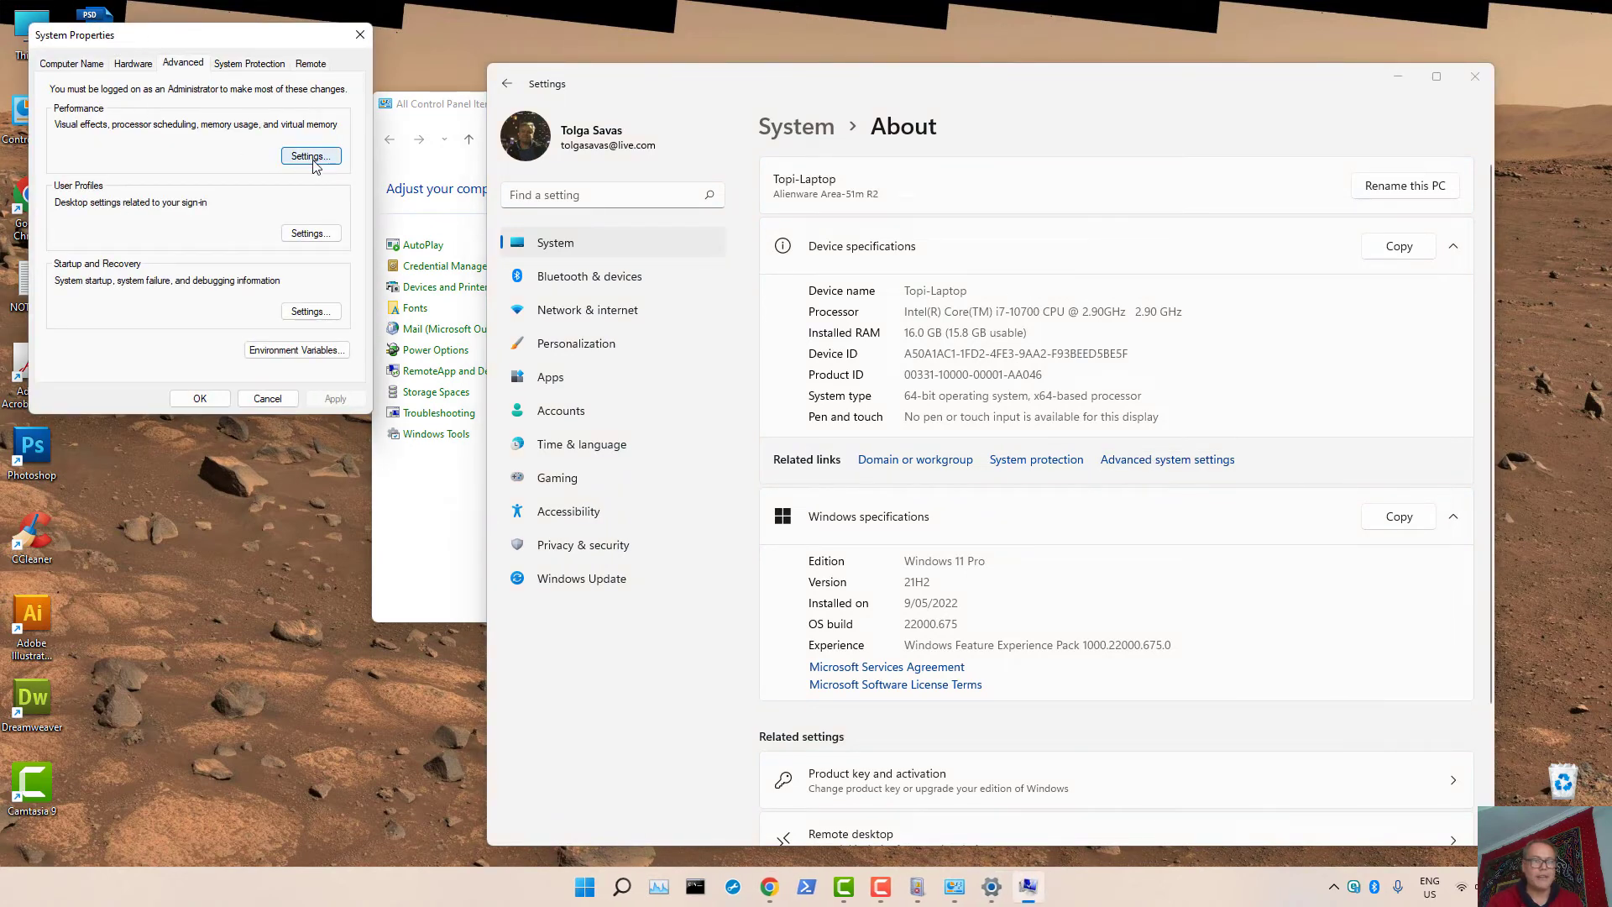
left_click(359, 37)
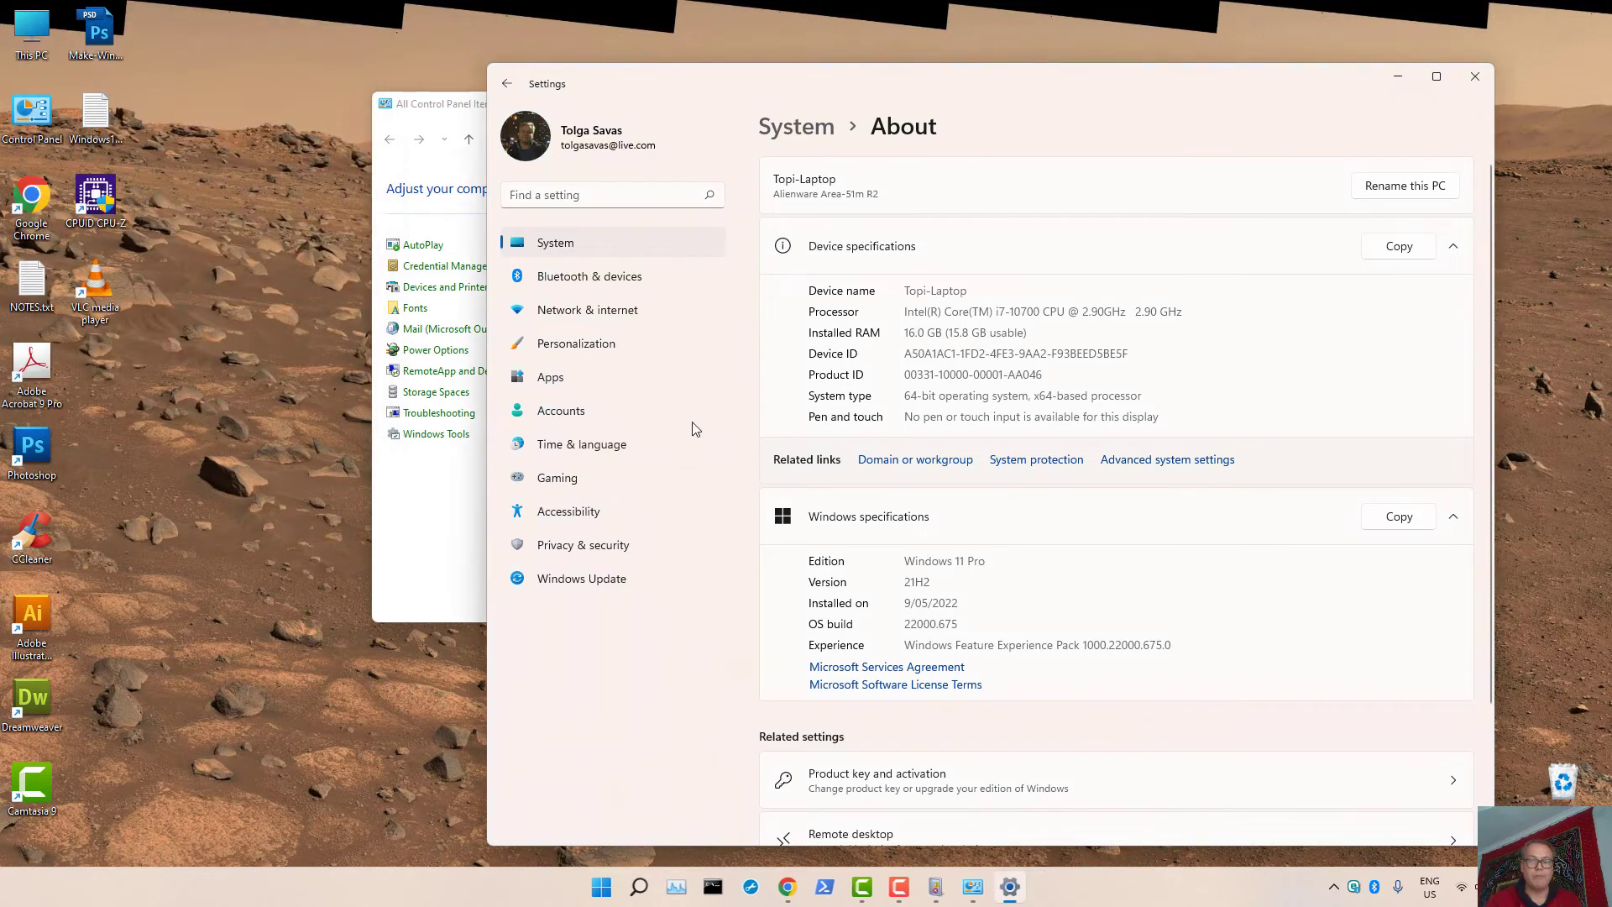
Show the installed apps list under Apps & features and scroll through it.
left_click(586, 369)
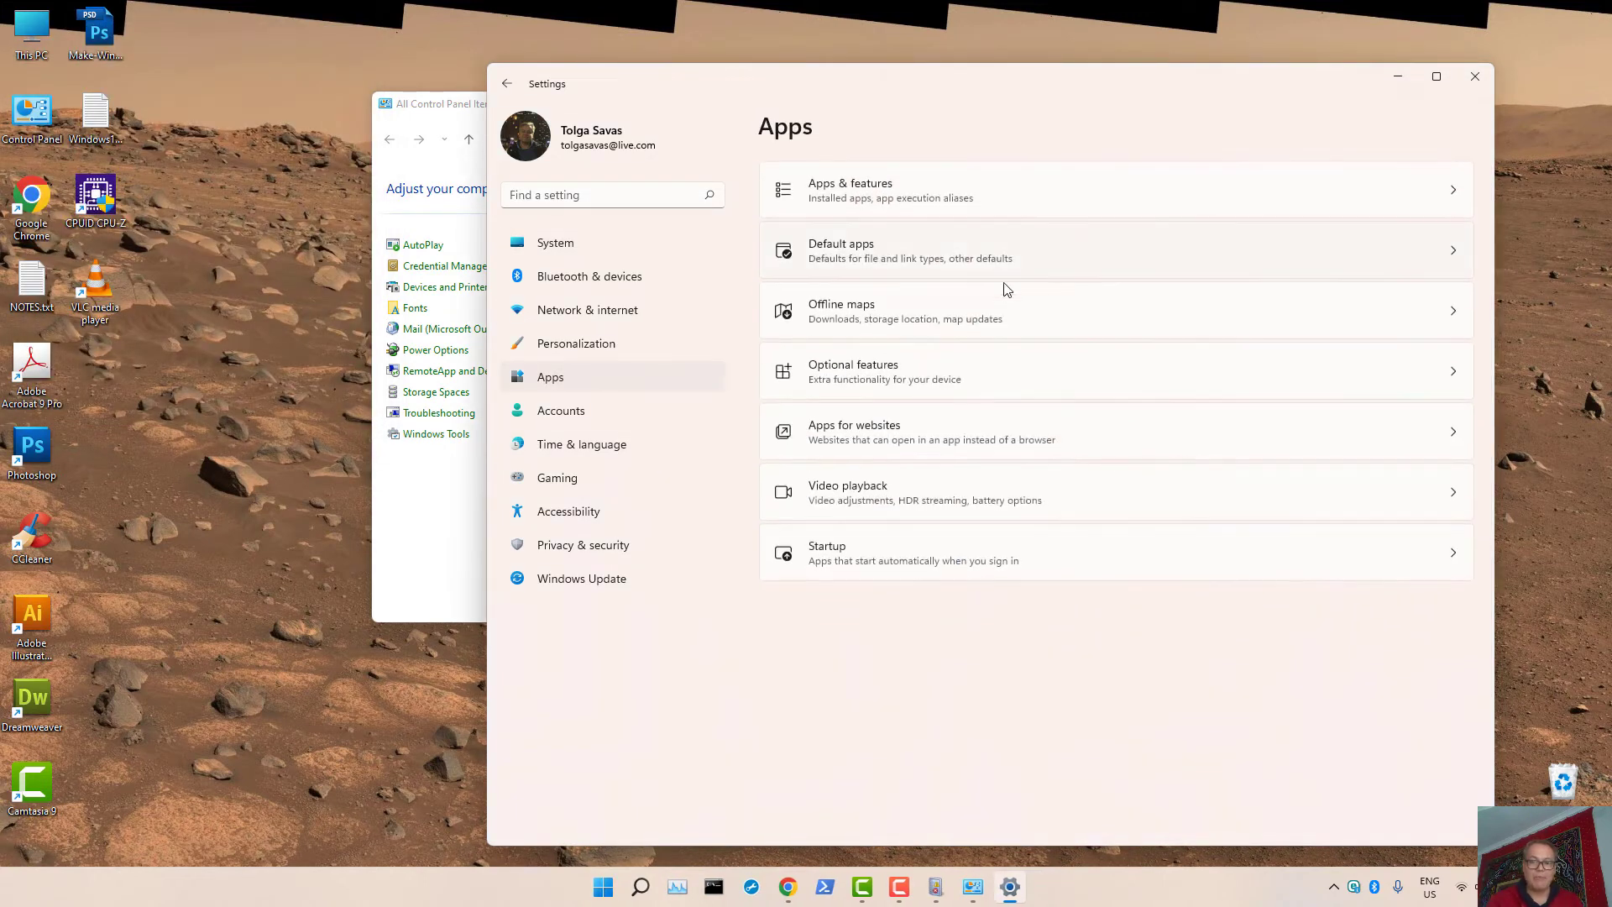
left_click(933, 203)
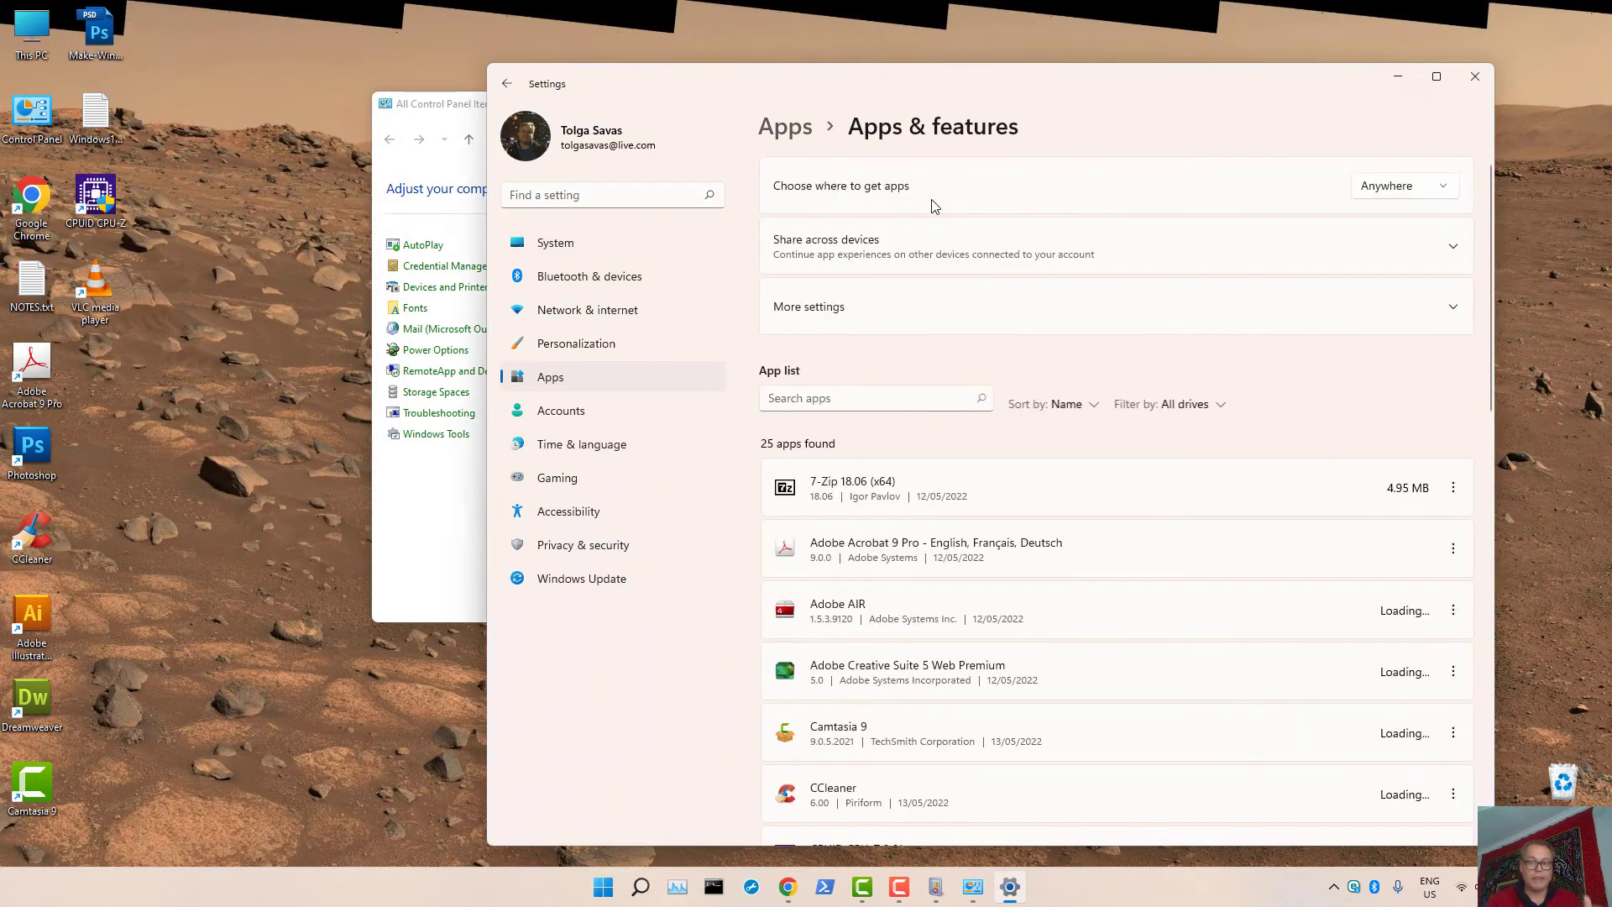
scroll(1006, 420, "down", 3)
scroll(1005, 420, "down", 5)
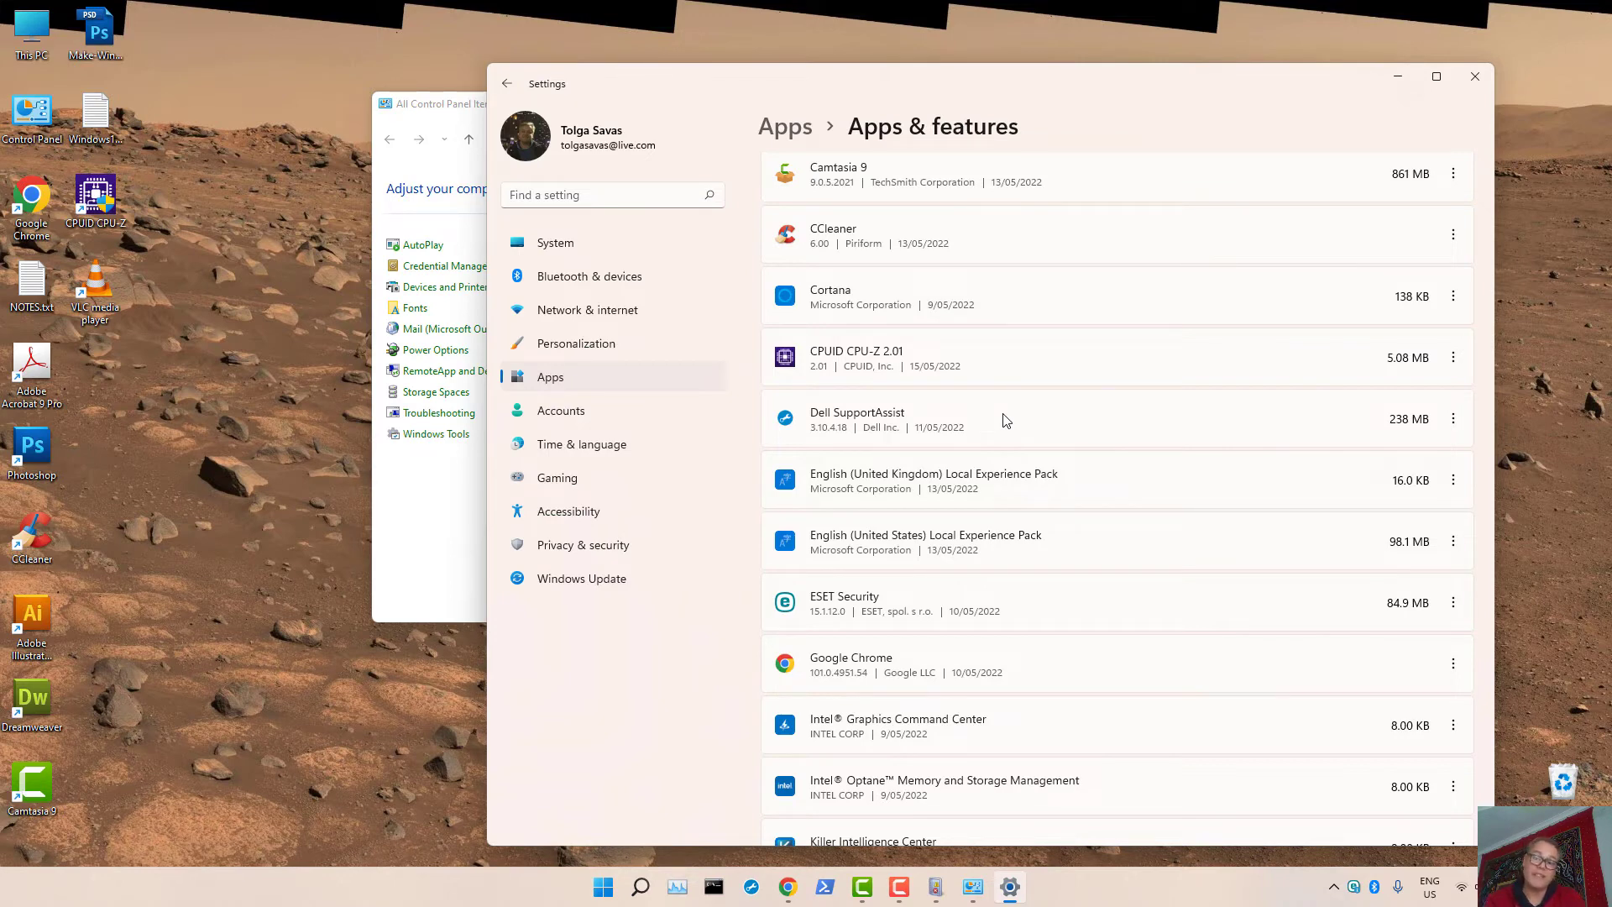
left_click(789, 886)
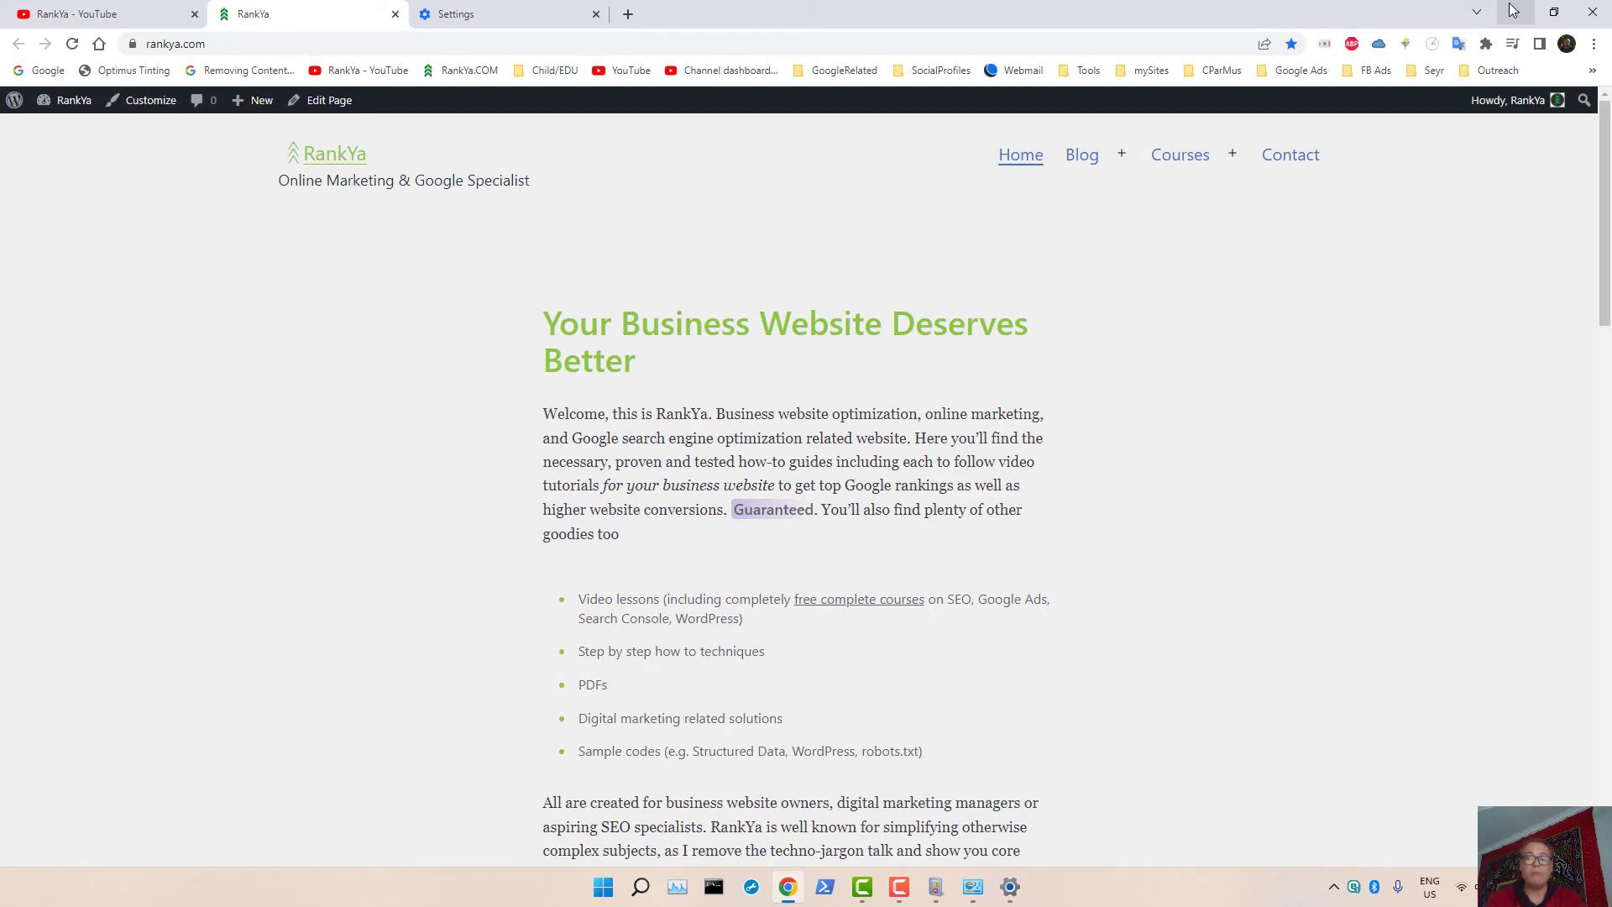
left_click(1515, 12)
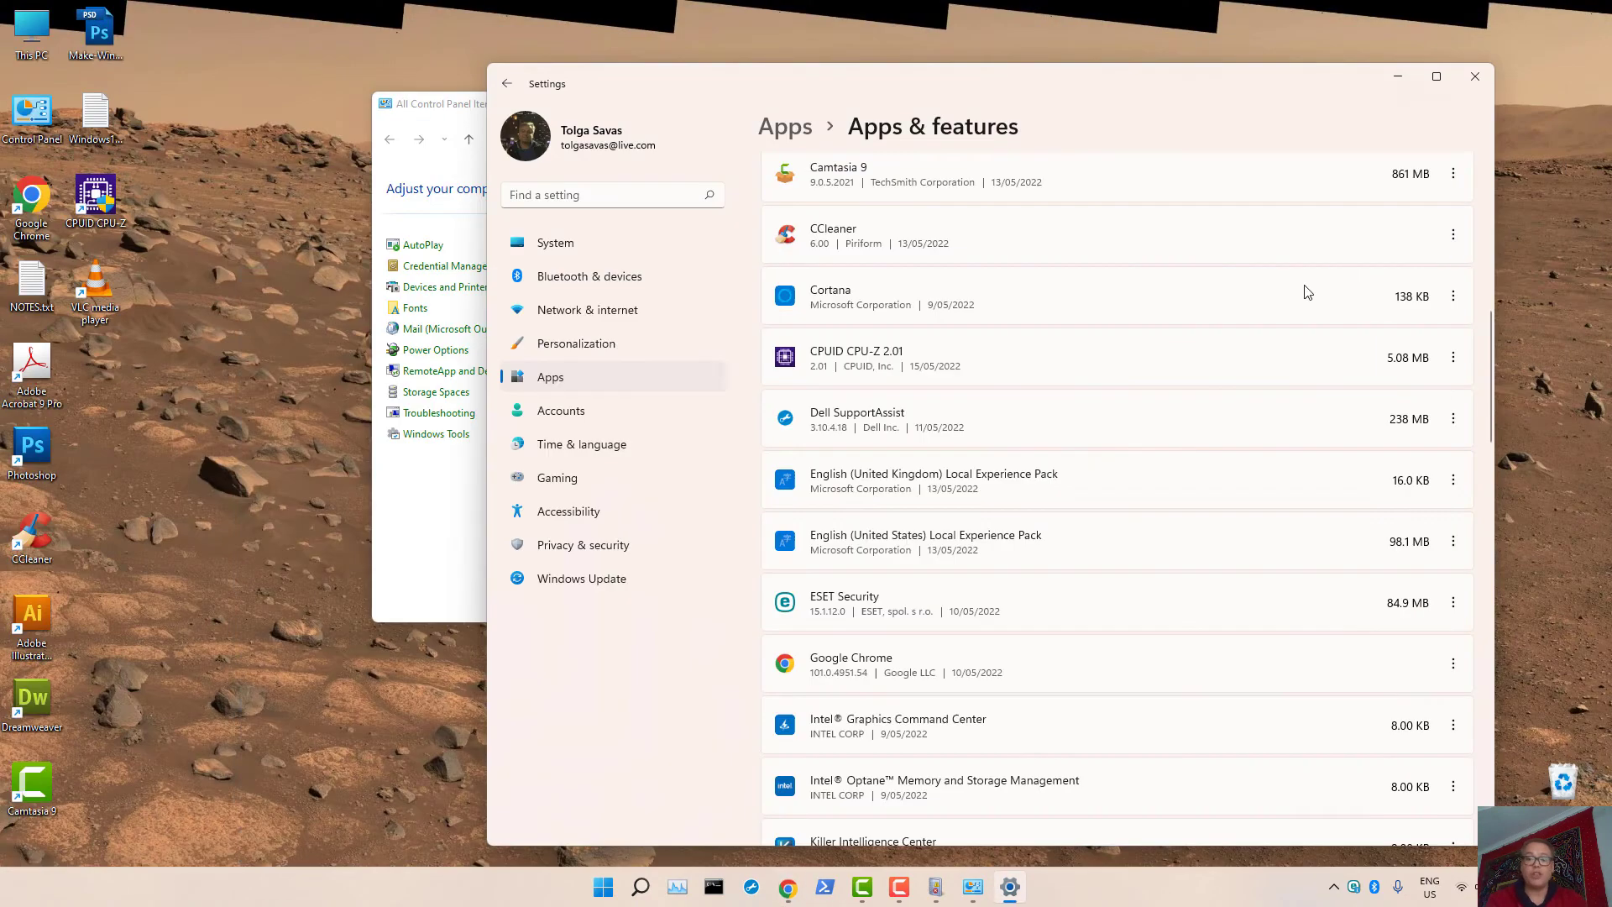
left_click(825, 890)
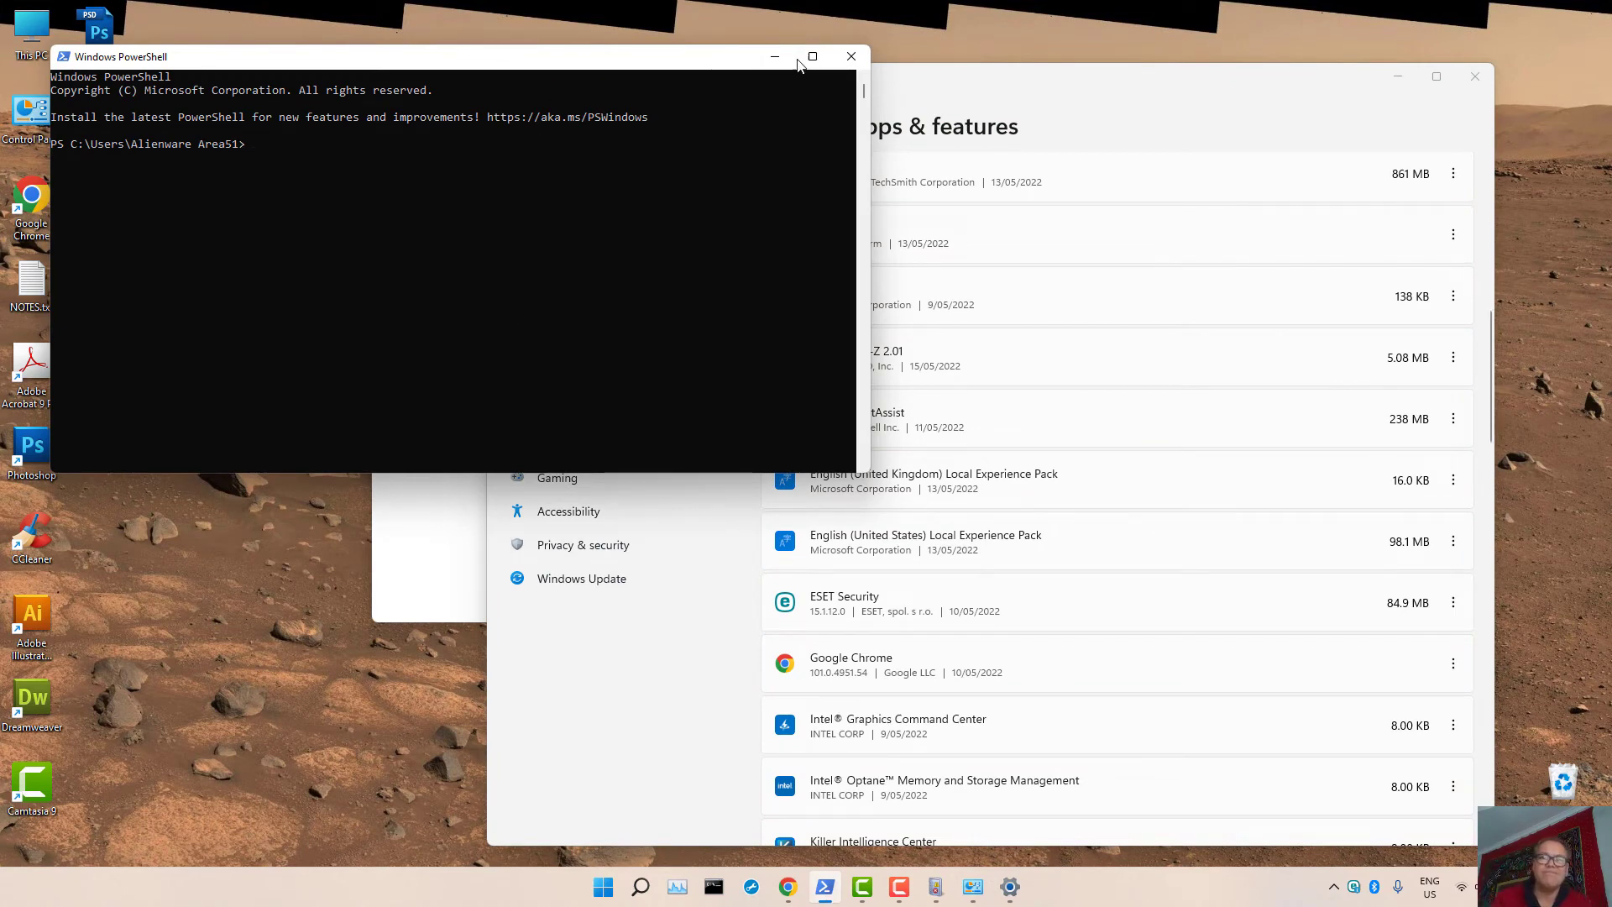
left_click(848, 59)
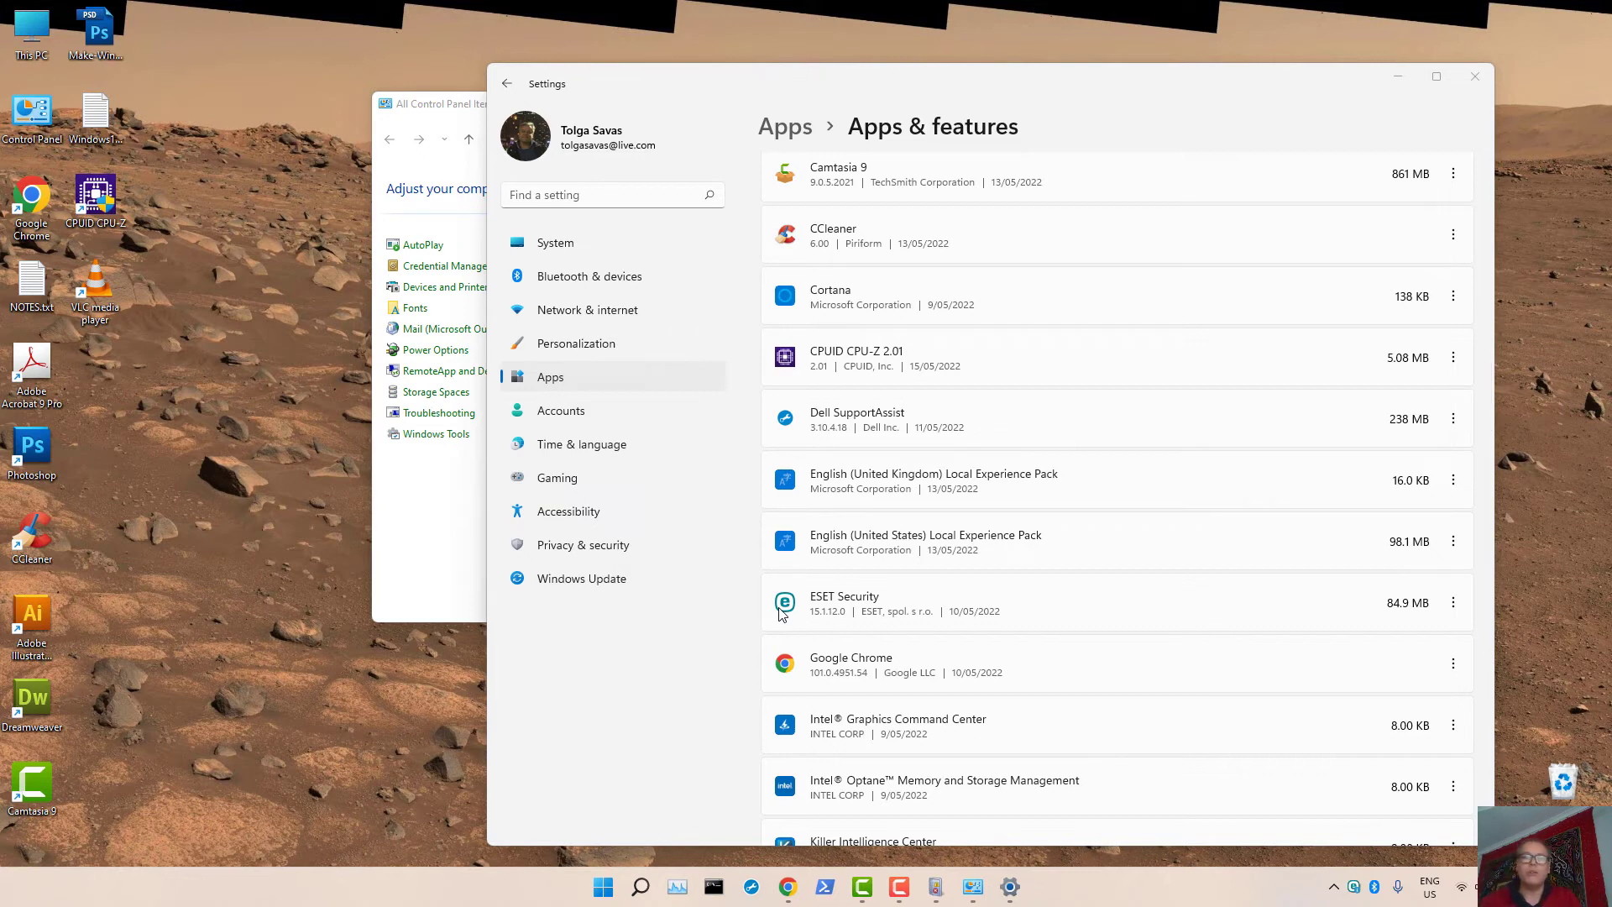
Close Settings and open the Windows Tools folder from Control Panel.
left_click(1473, 84)
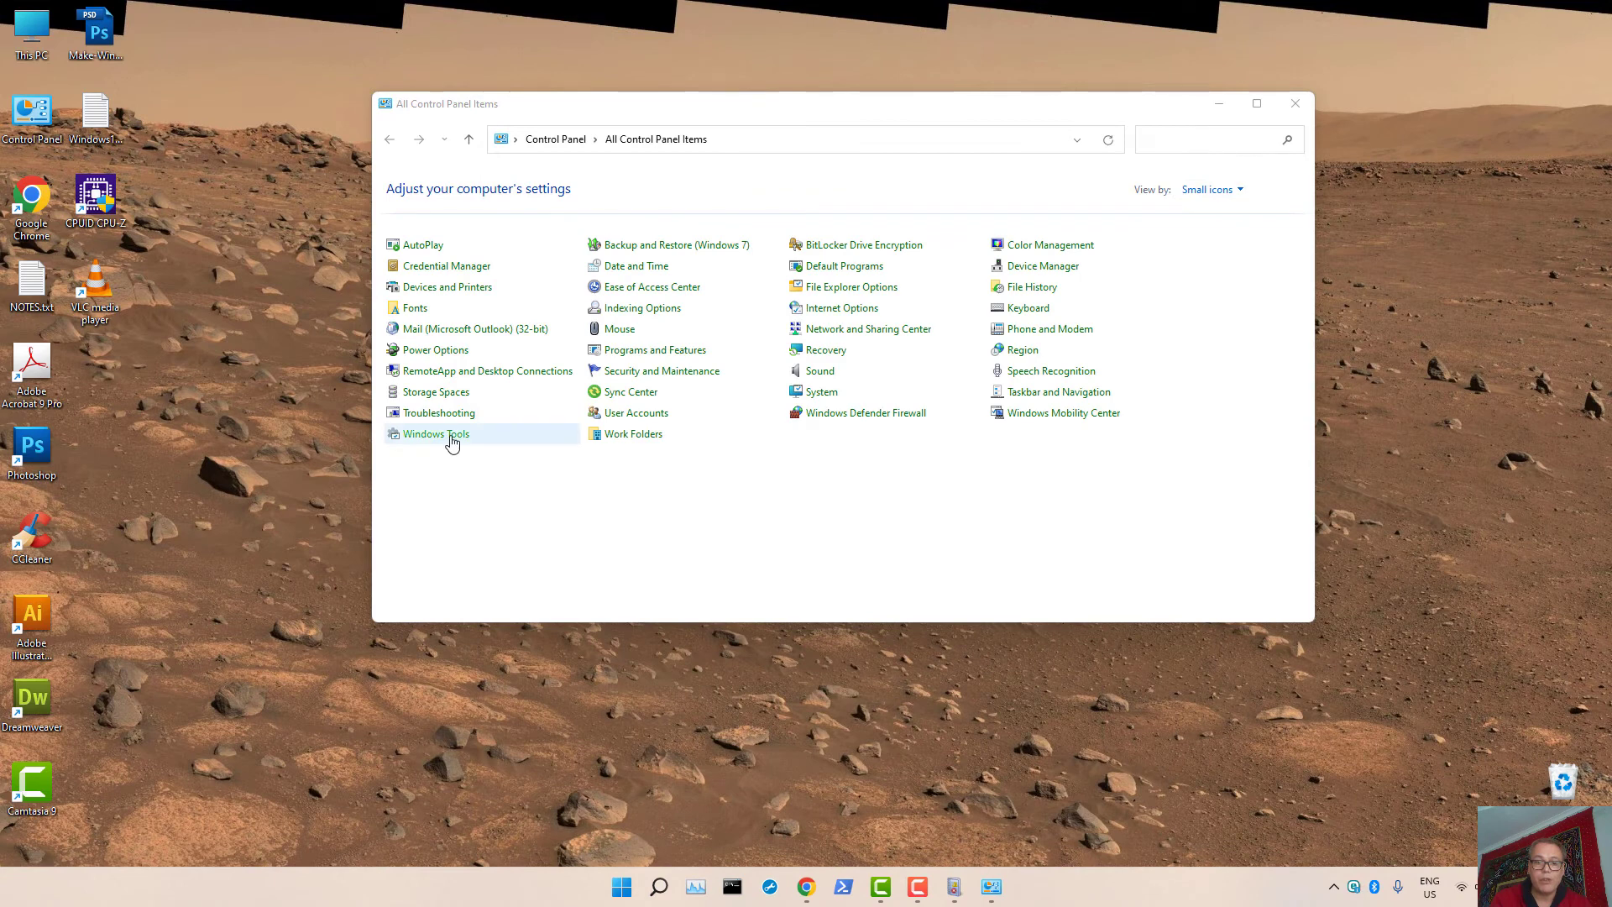
left_click(440, 435)
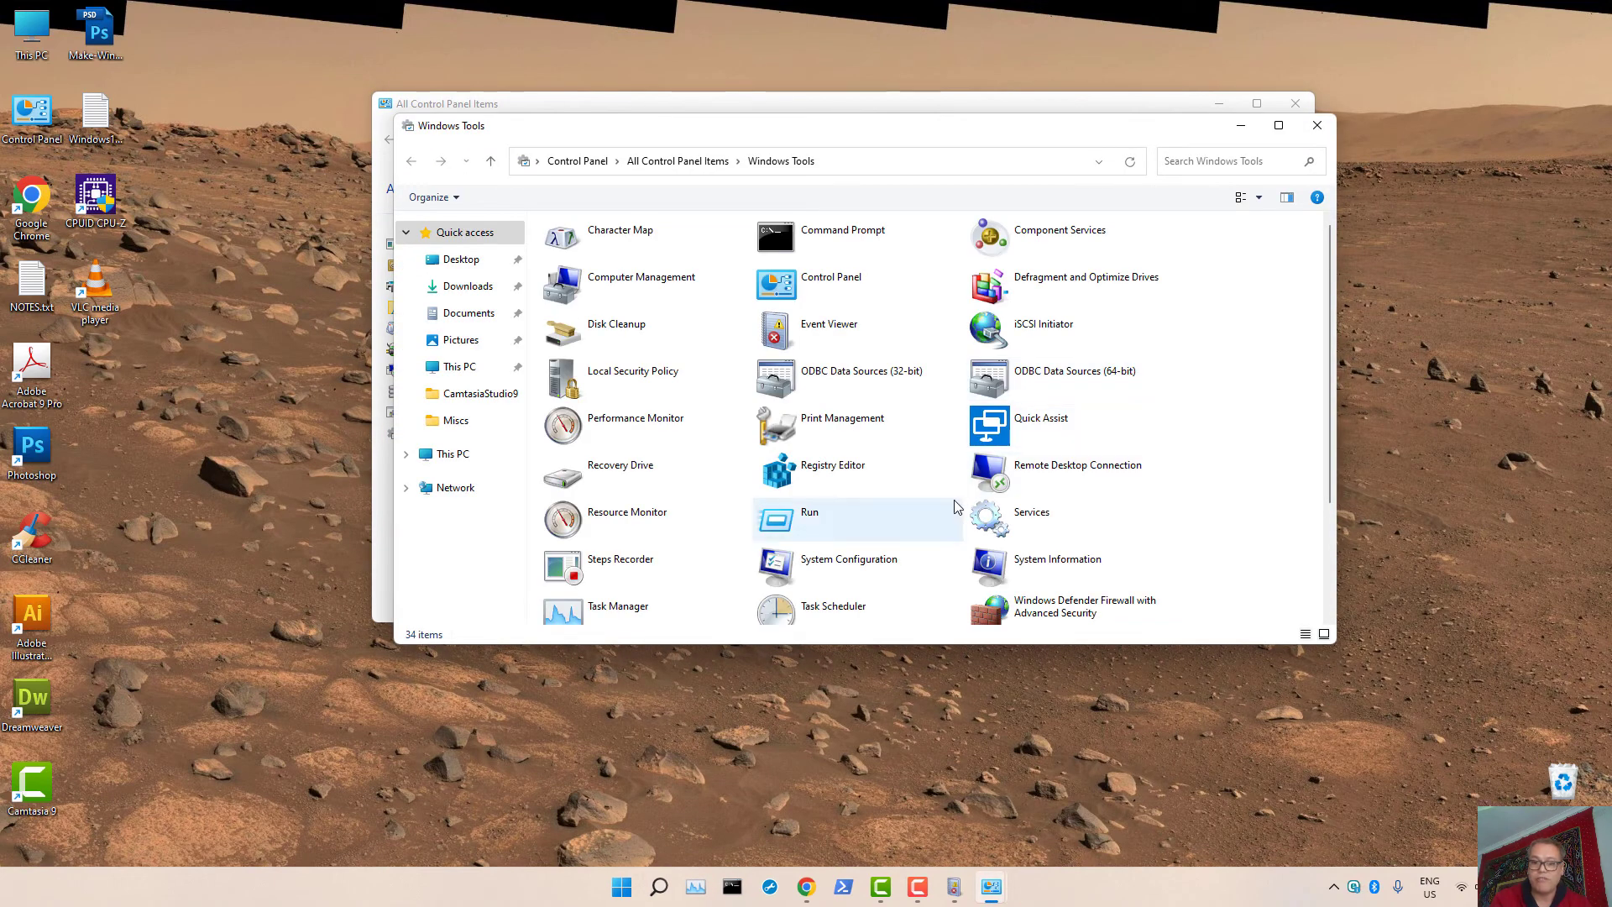
scroll(944, 513, "down", 2)
scroll(943, 513, "down", 1)
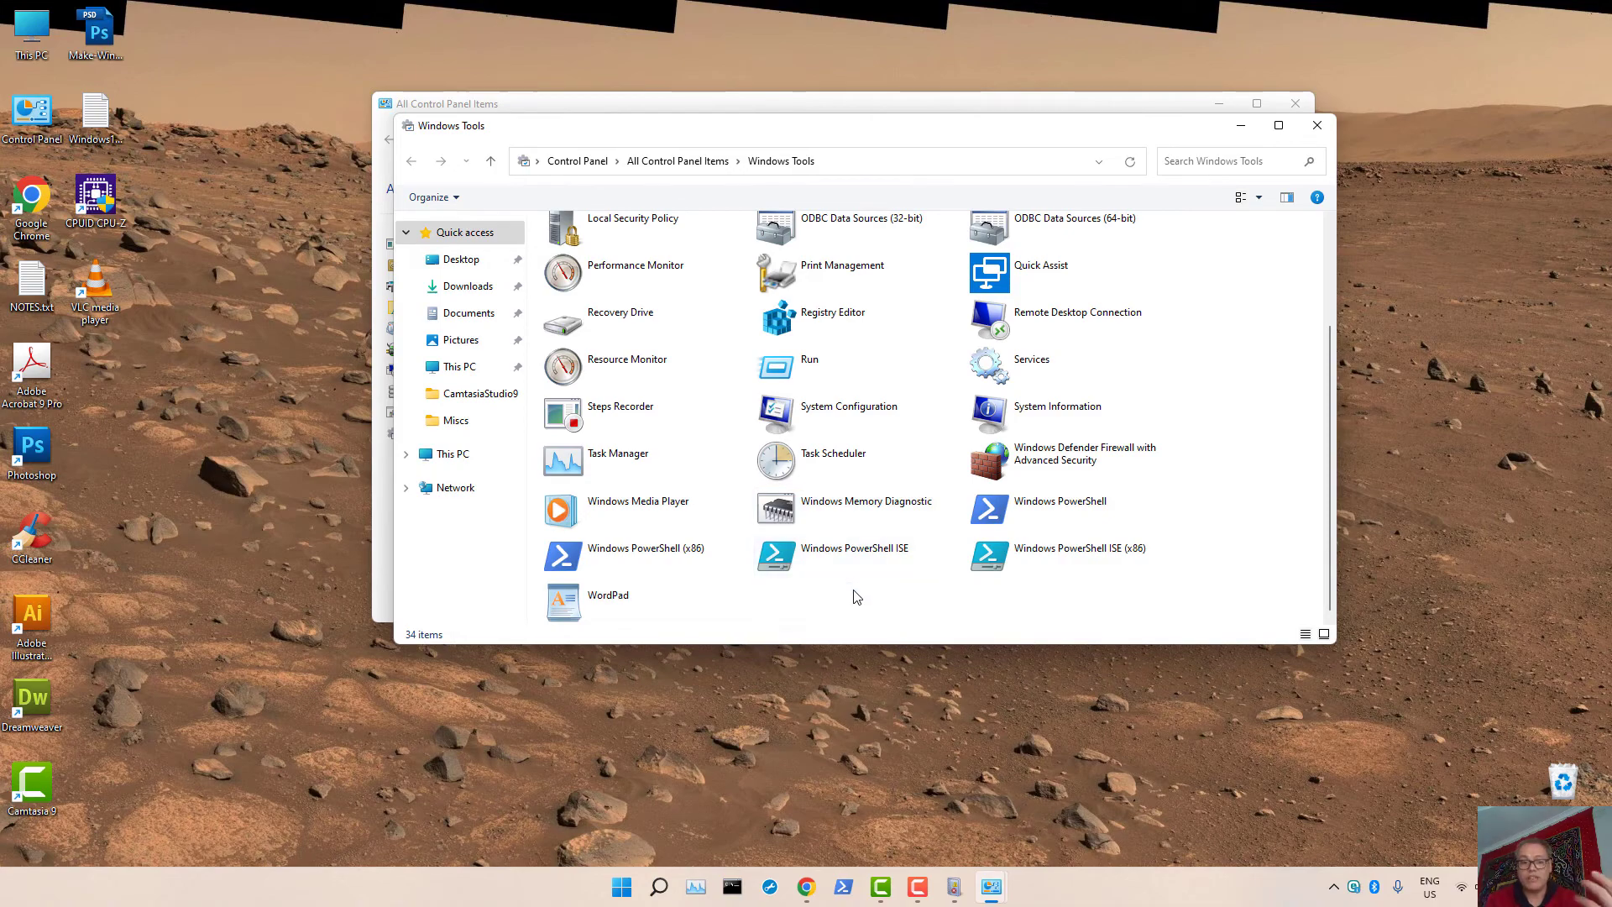
Review the Services console's list of services, then close it.
double_click(988, 386)
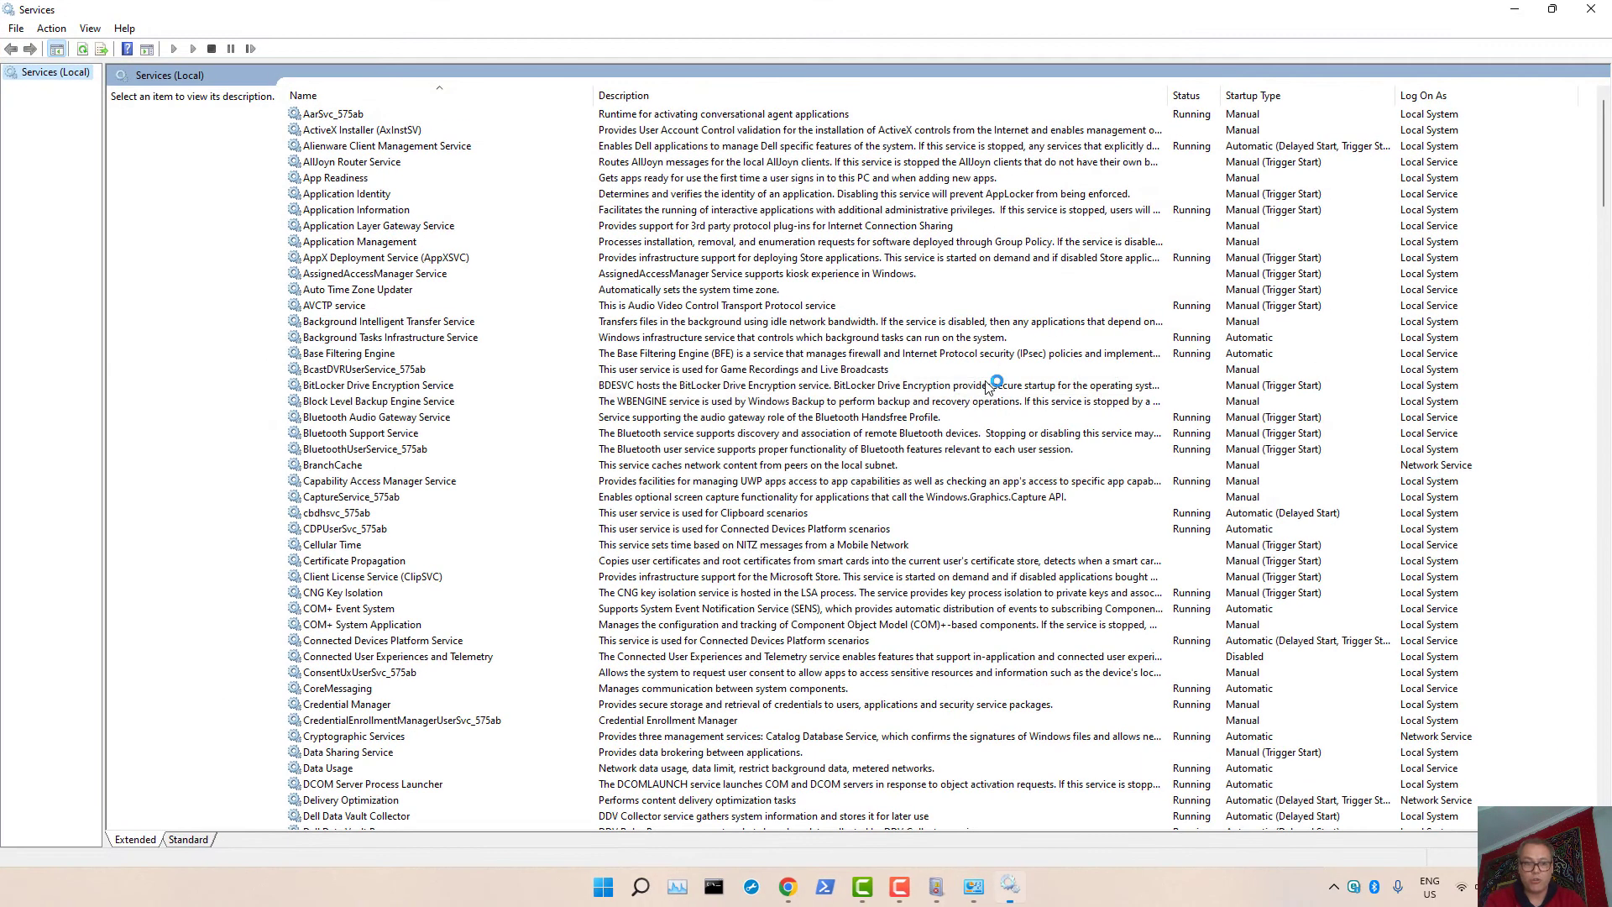
scroll(988, 385, "down", 14)
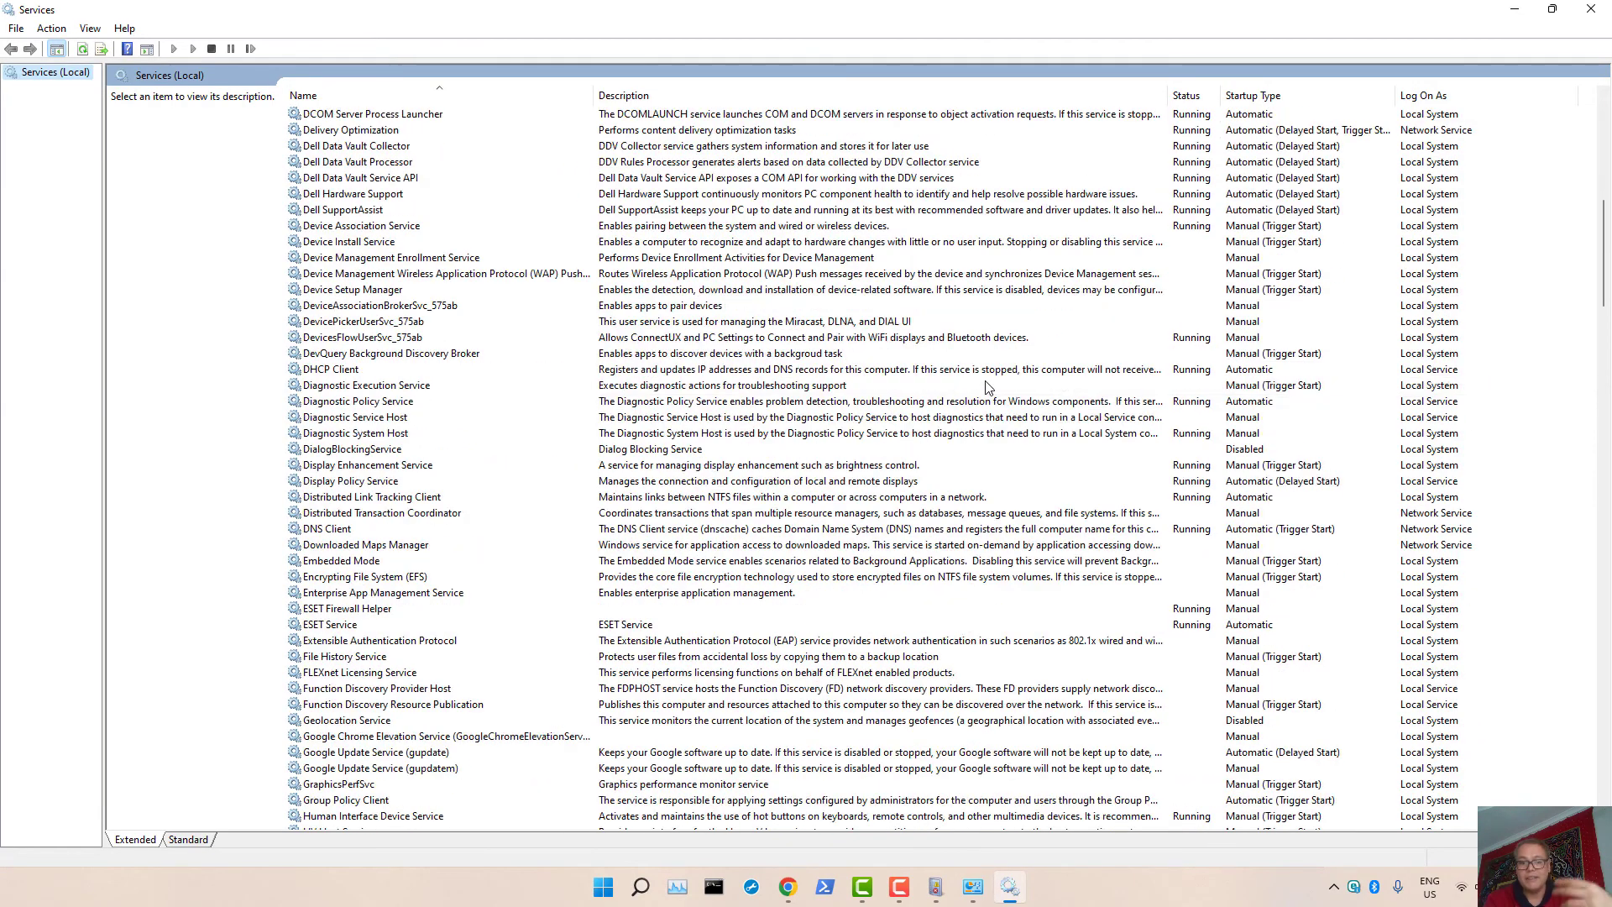
scroll(988, 385, "down", 20)
scroll(988, 385, "down", 3)
scroll(988, 385, "down", 10)
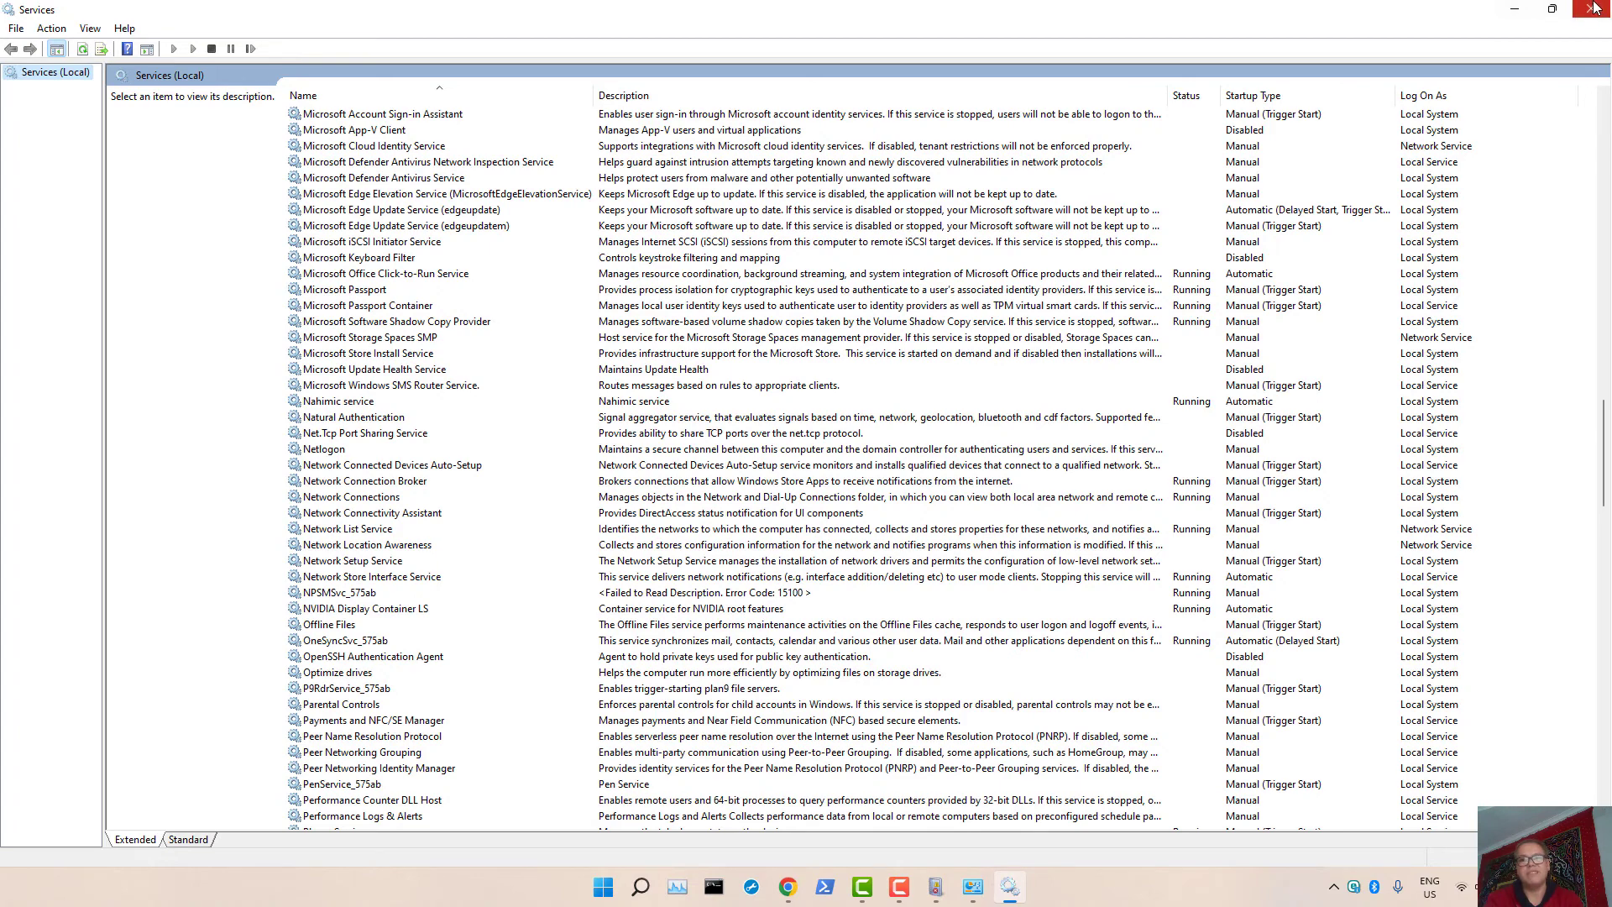
left_click(1590, 9)
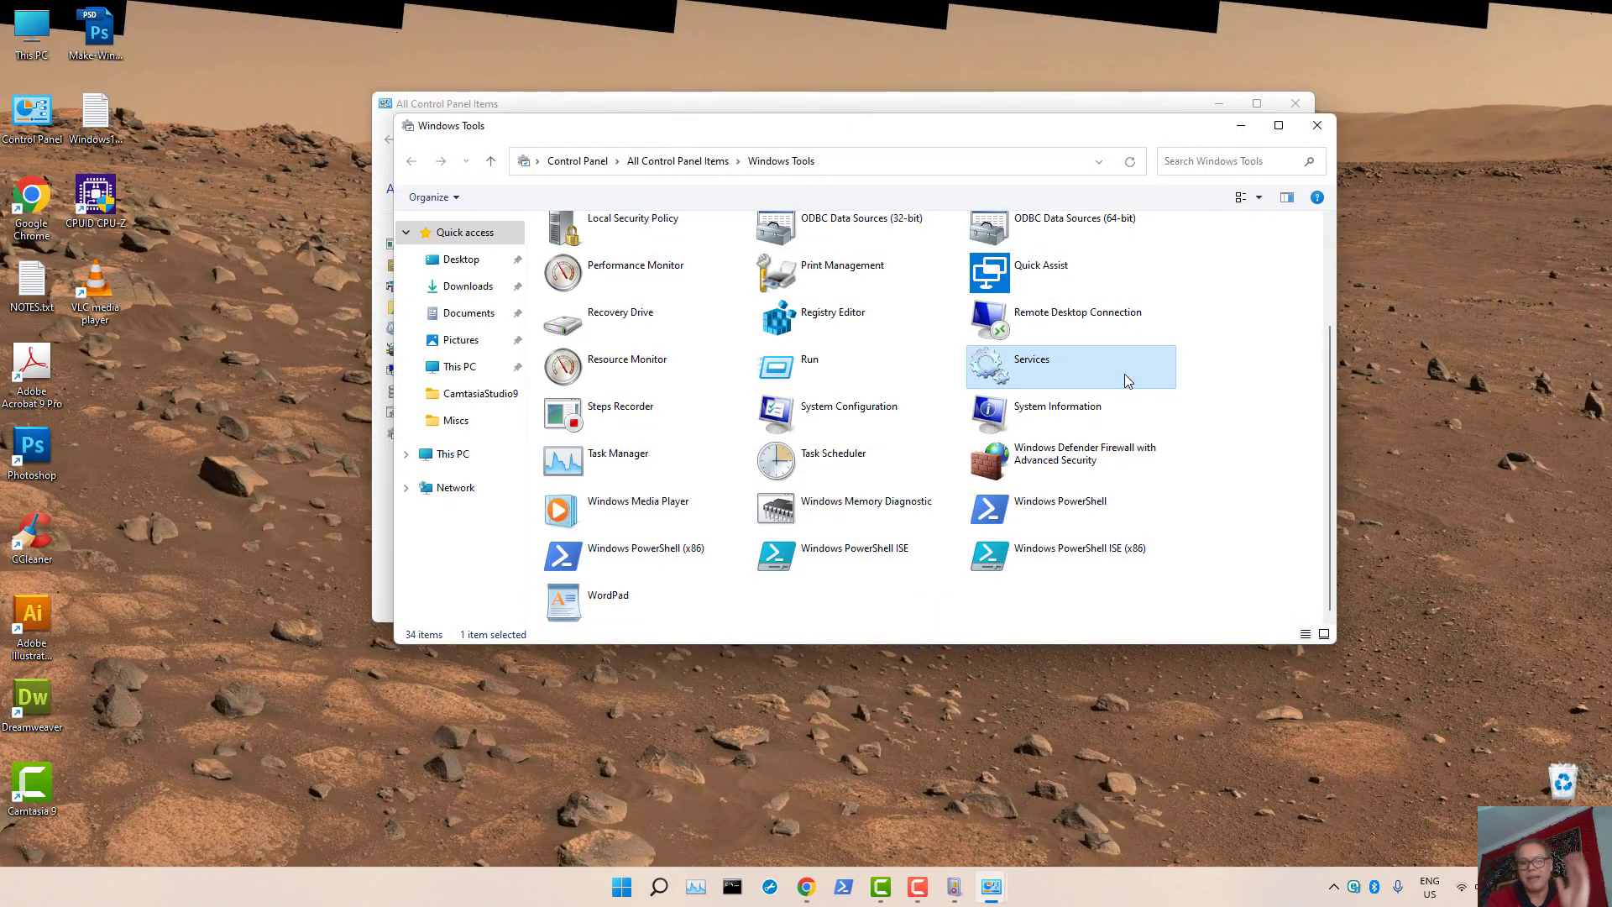
left_click(825, 600)
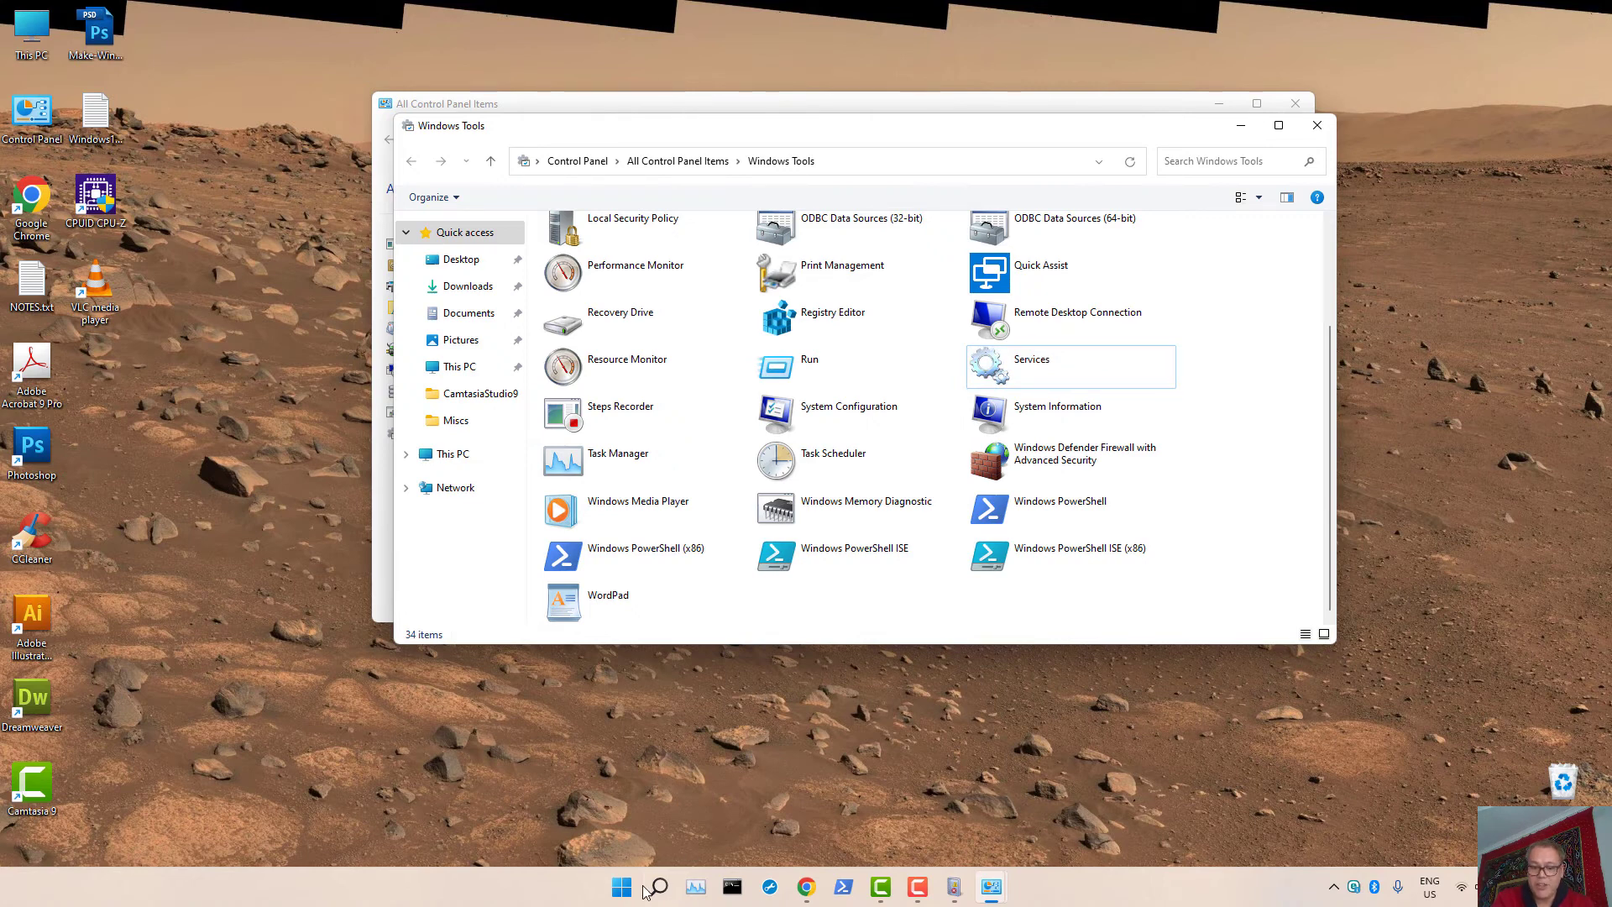
right_click(670, 892)
left_click(673, 892)
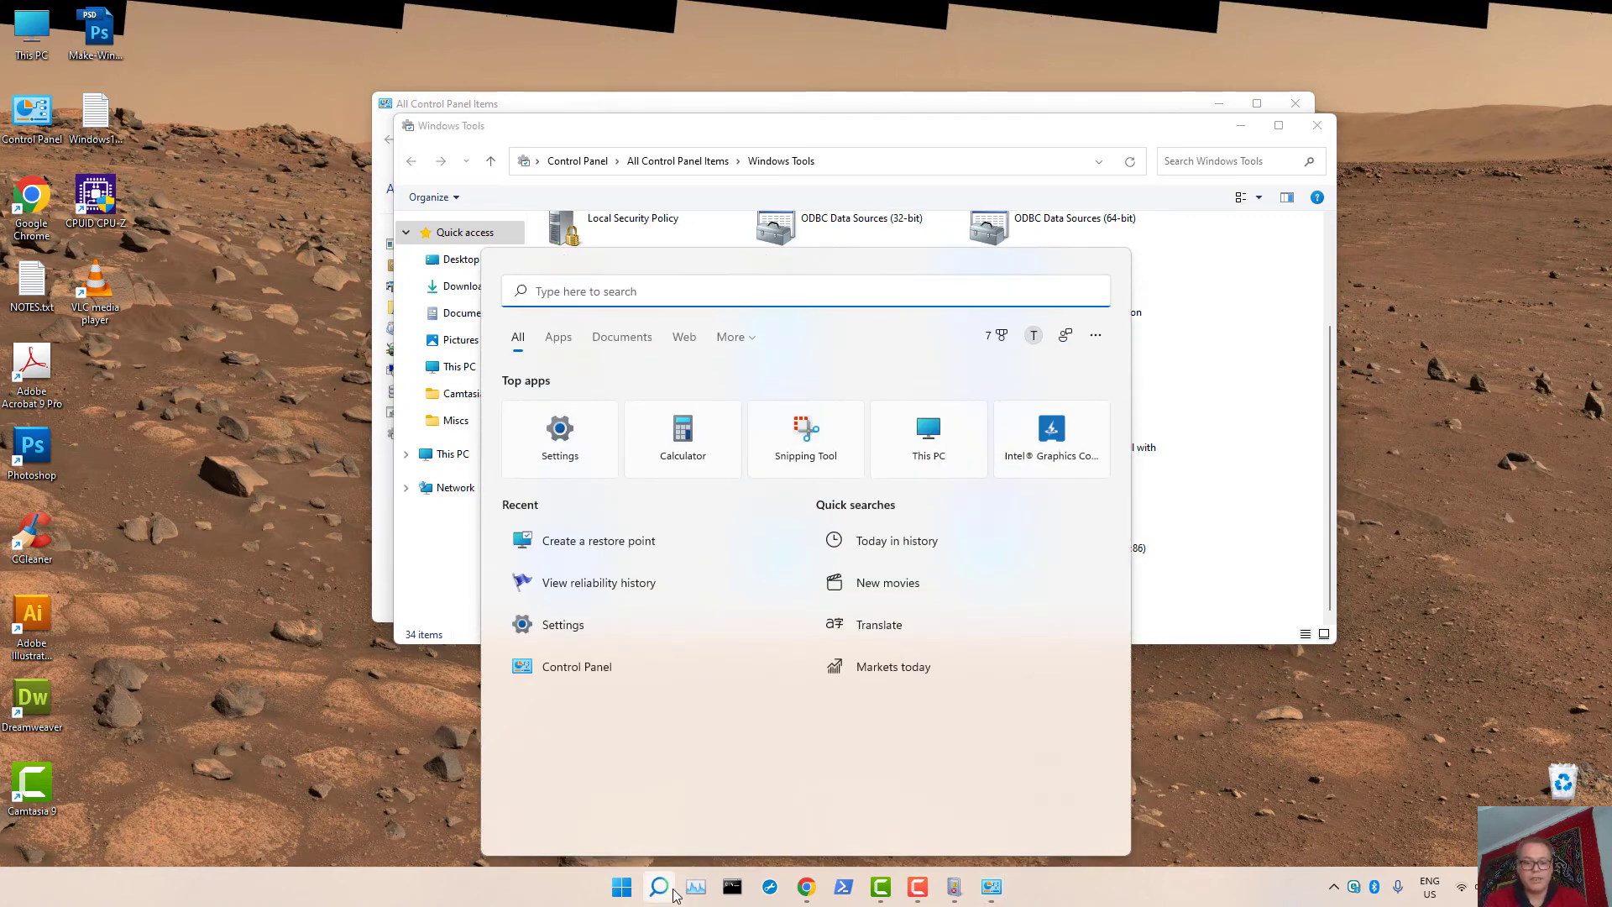
type("task man")
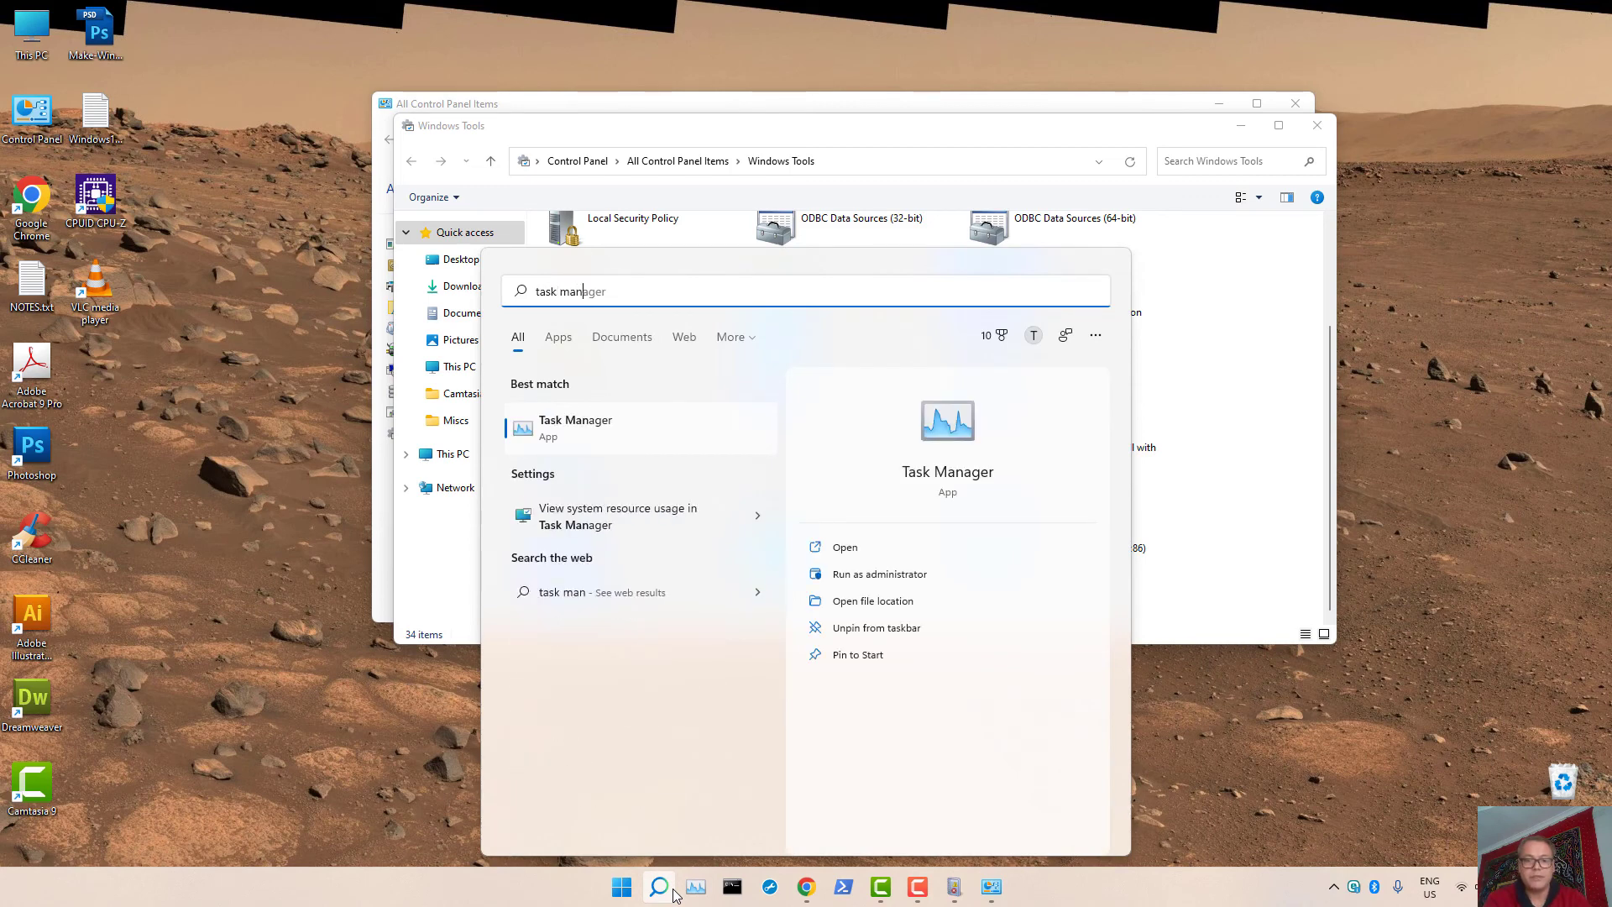
type("ager")
key("Return")
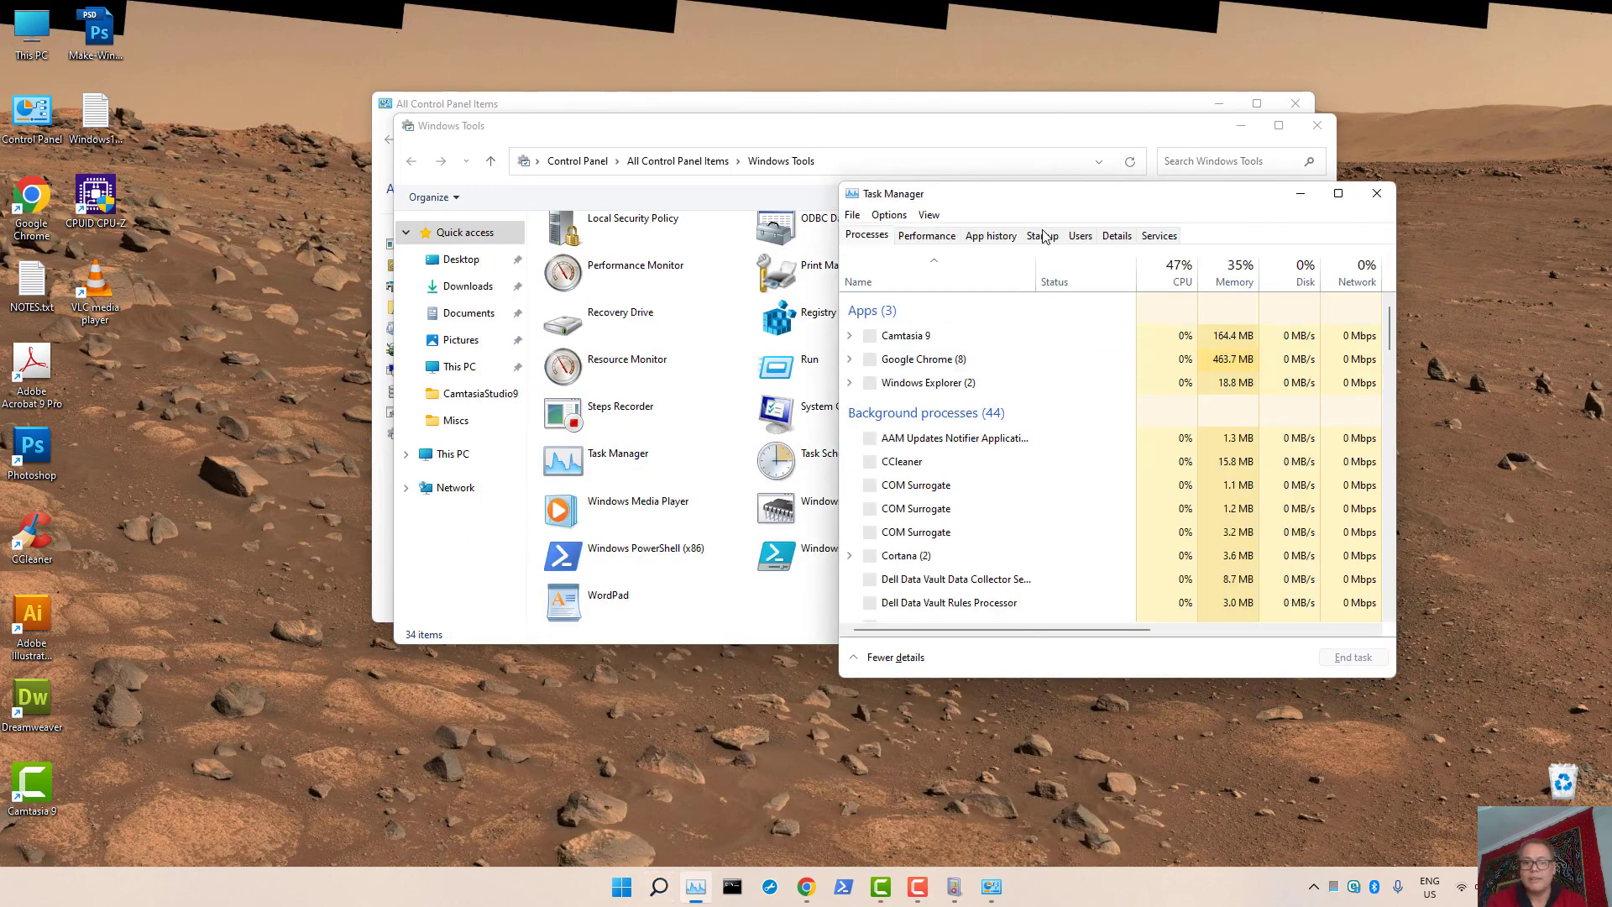
left_click(1043, 236)
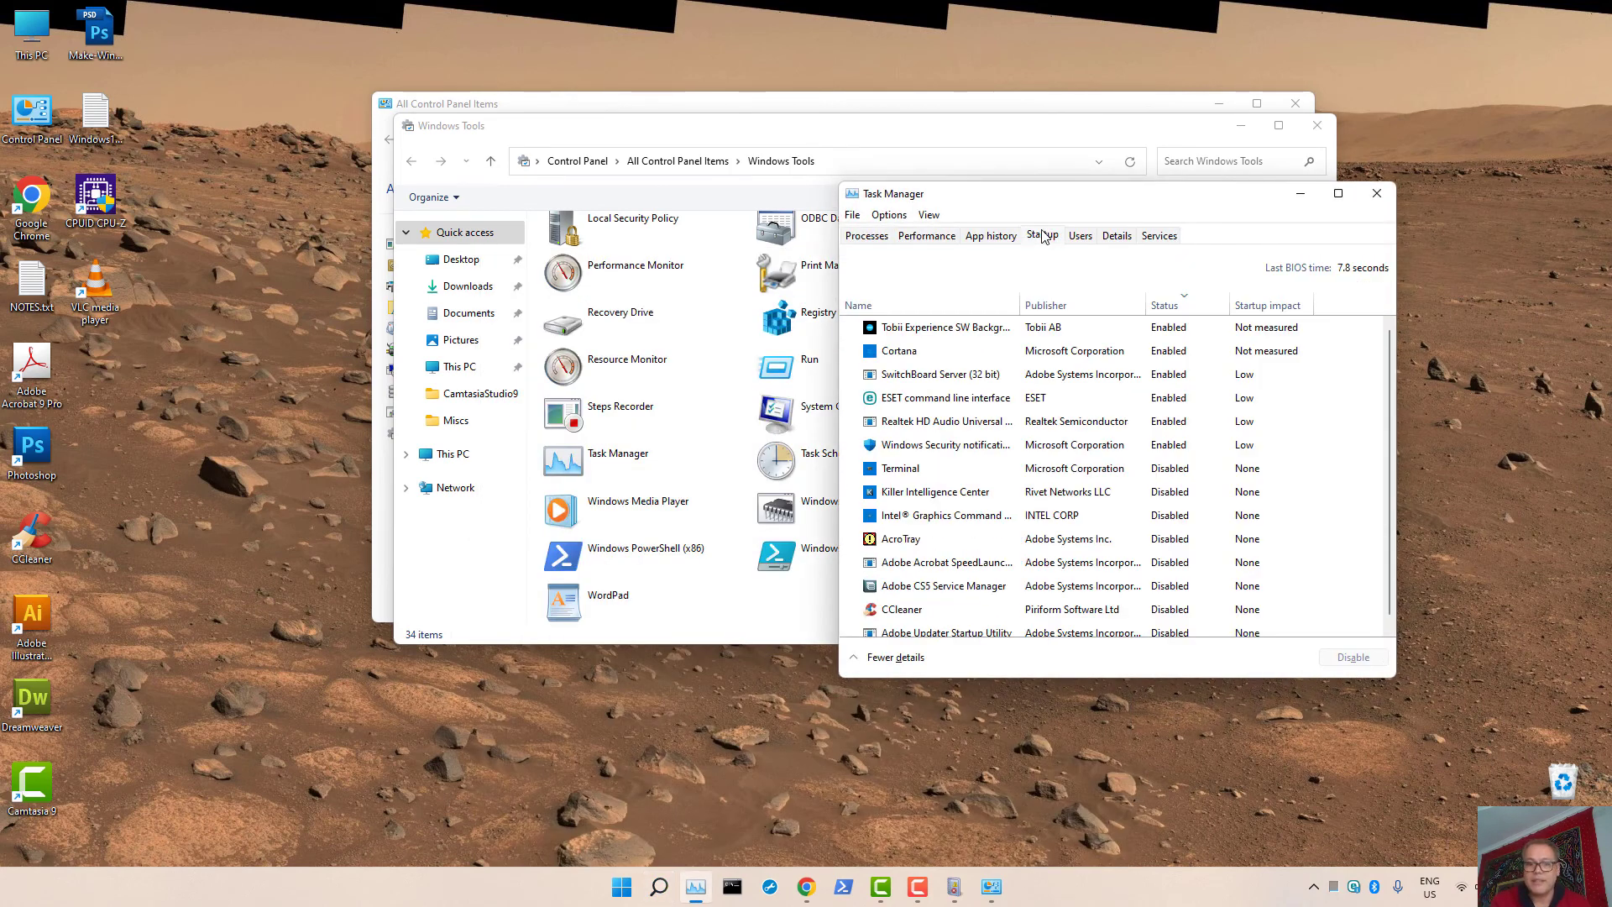
left_click(921, 359)
right_click(923, 359)
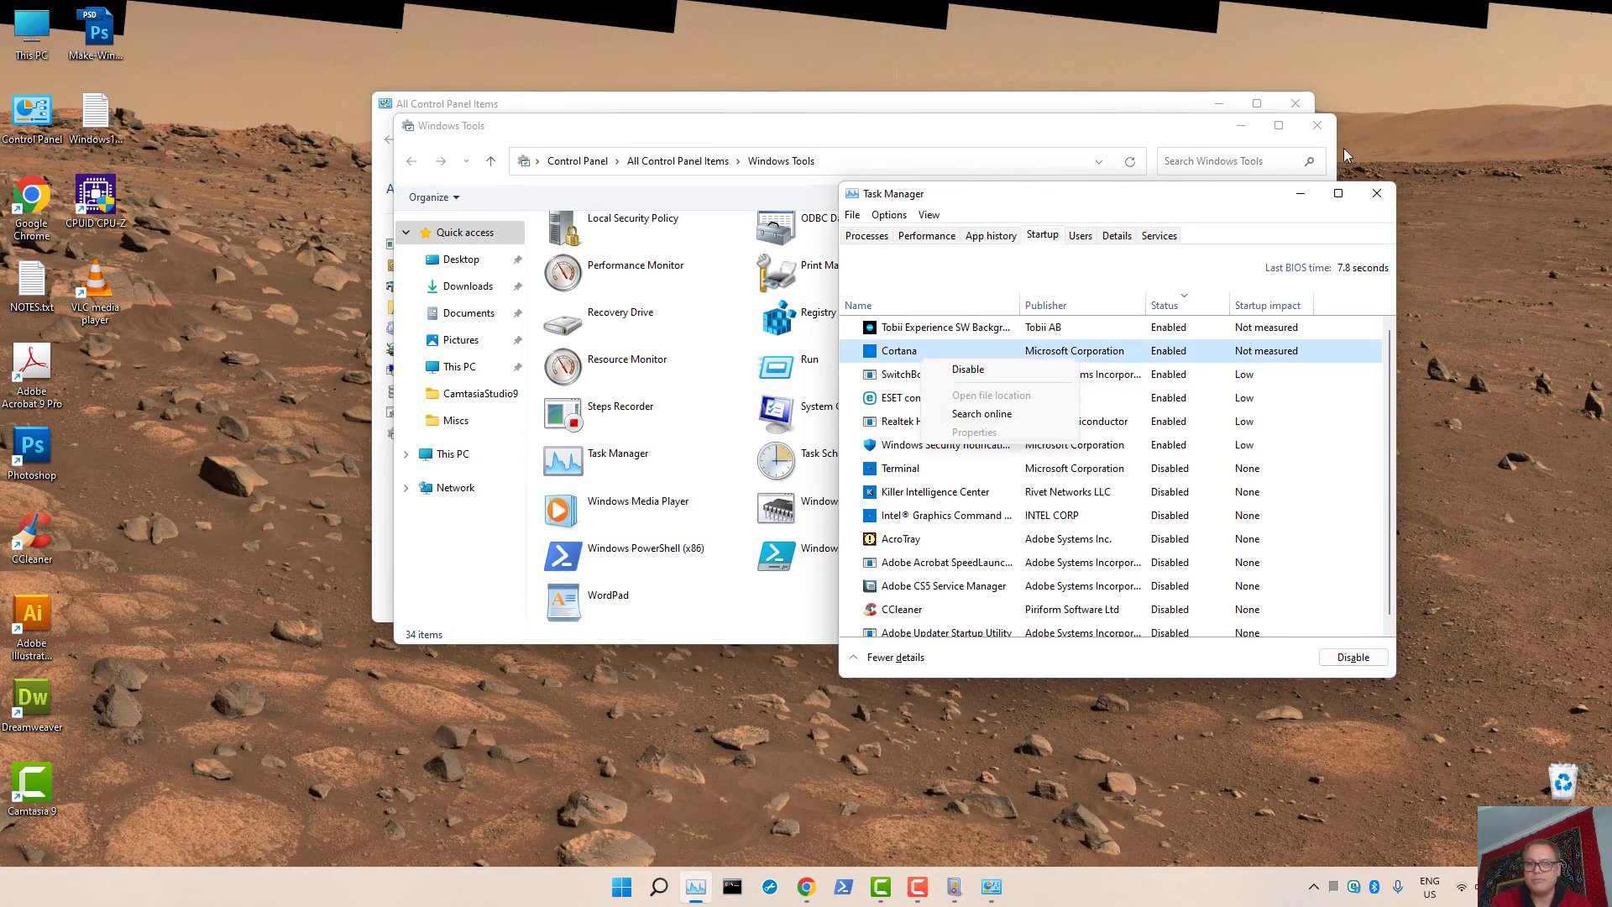
left_click(1145, 194)
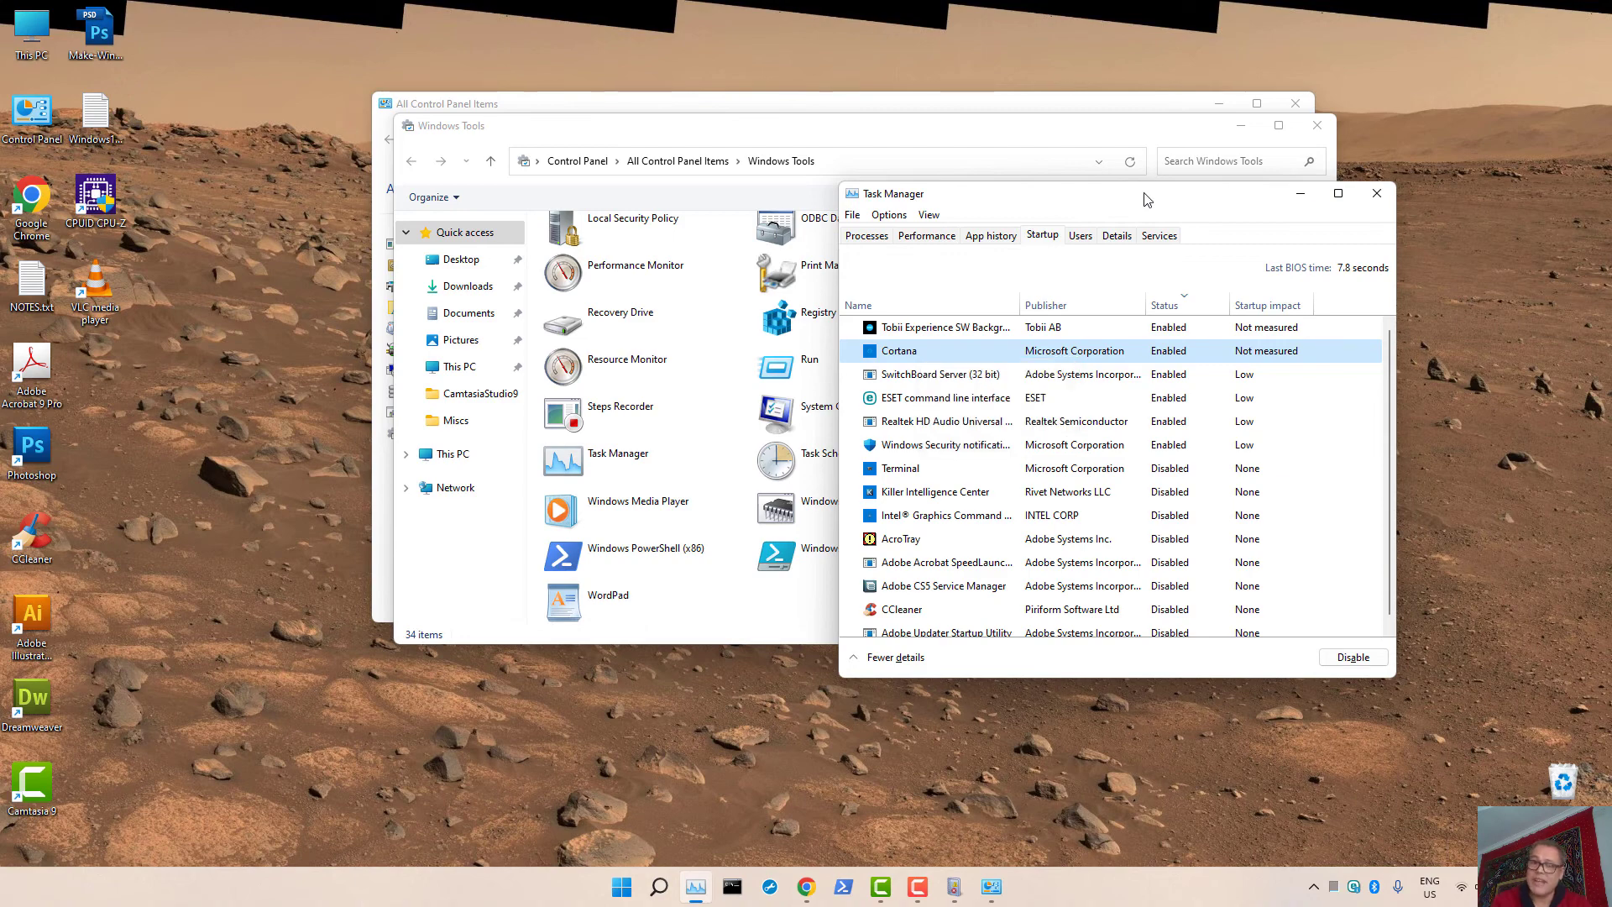
Close Task Manager and the Windows Tools window.
left_click(1390, 197)
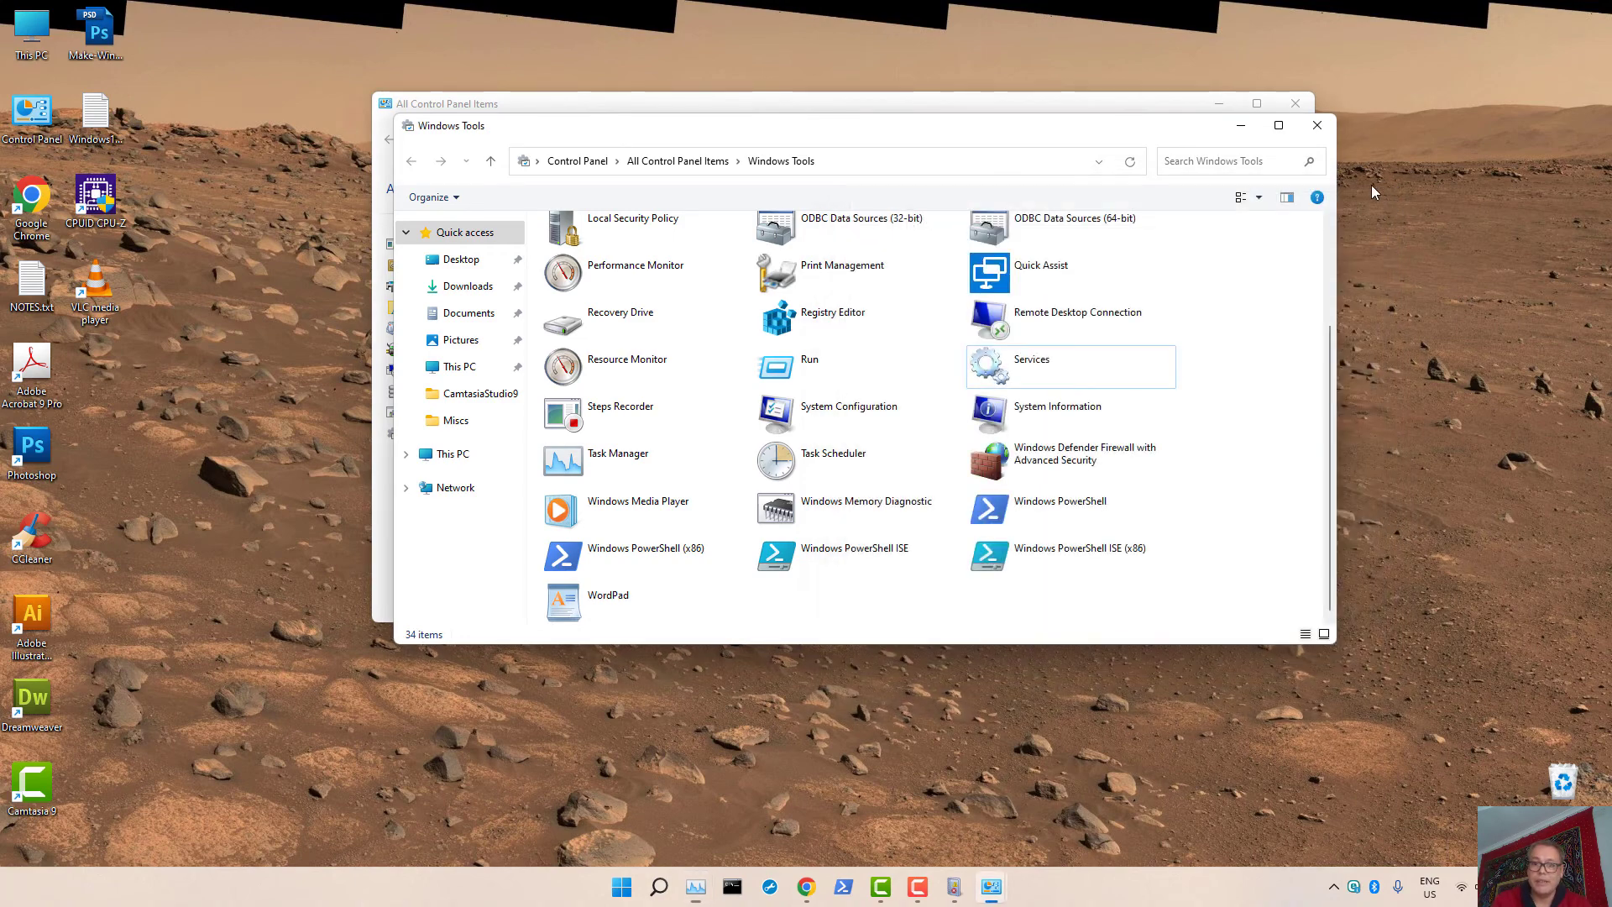
left_click(1317, 126)
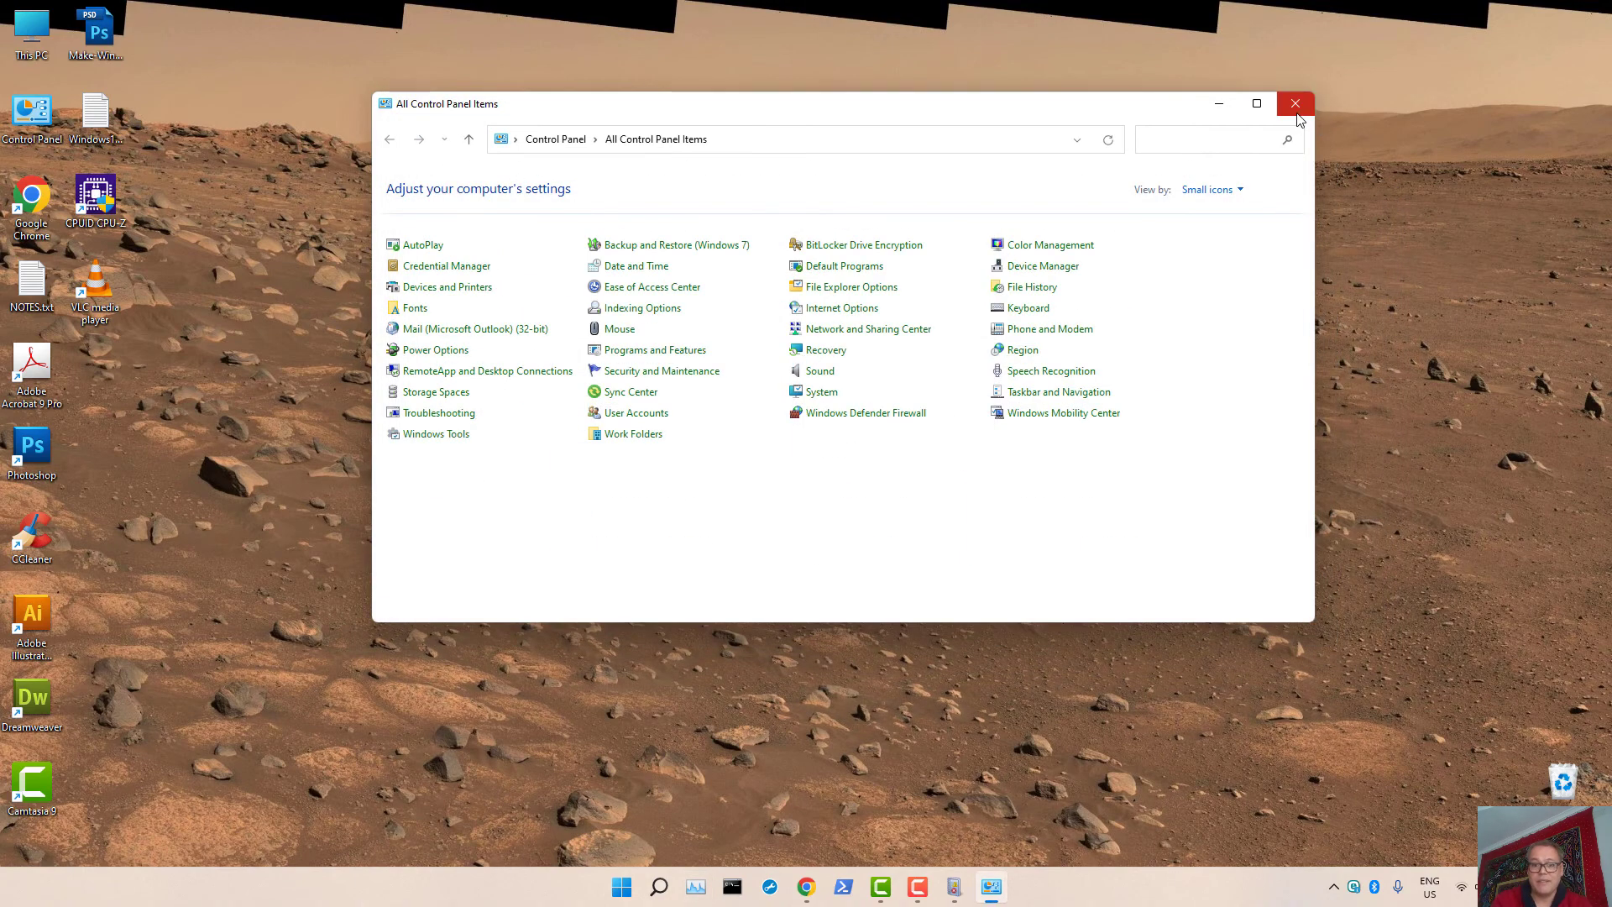